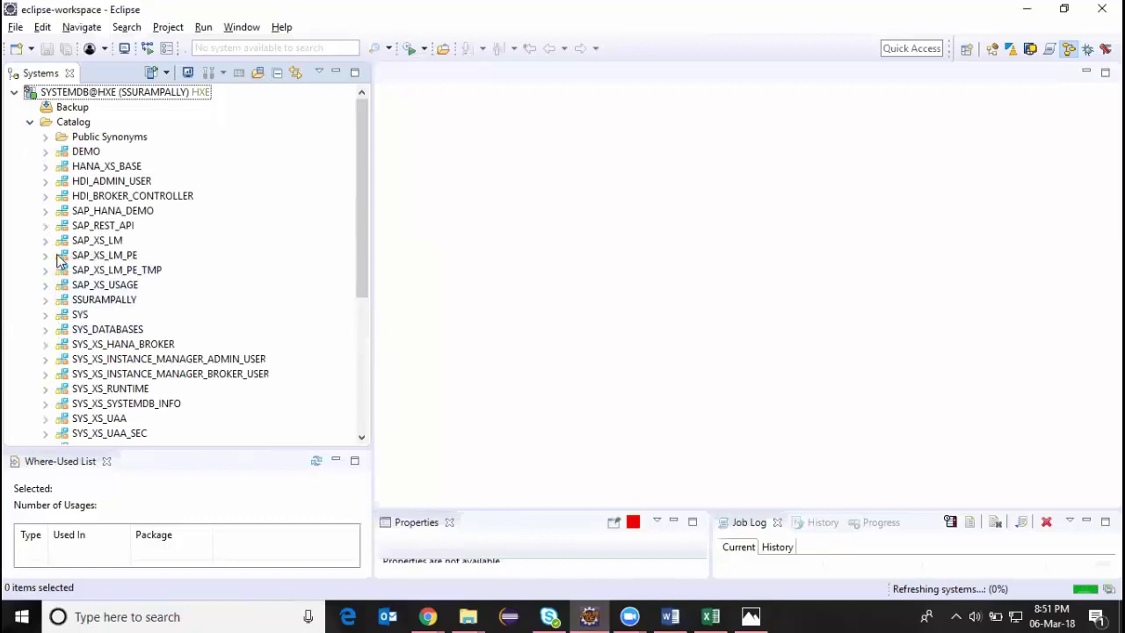
Expand the SAP_HANA_DEMO schema and its Tables folder in the Catalog, and widen the Systems view
{"action": "left_click", "coordinate": [48, 212]}
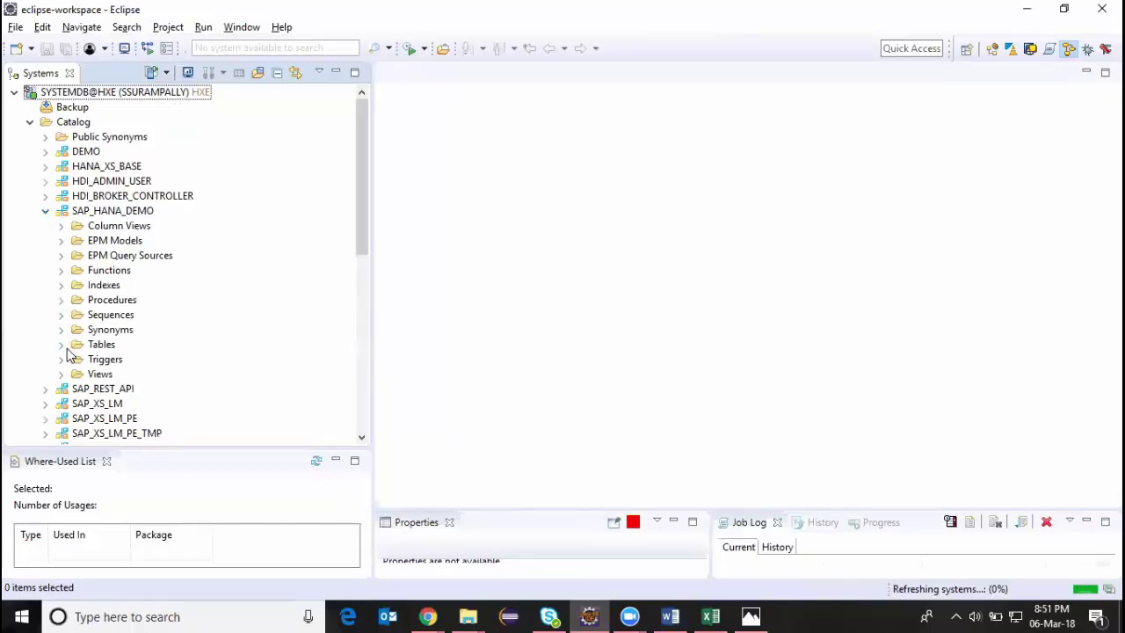
{"action": "left_click", "coordinate": [61, 343]}
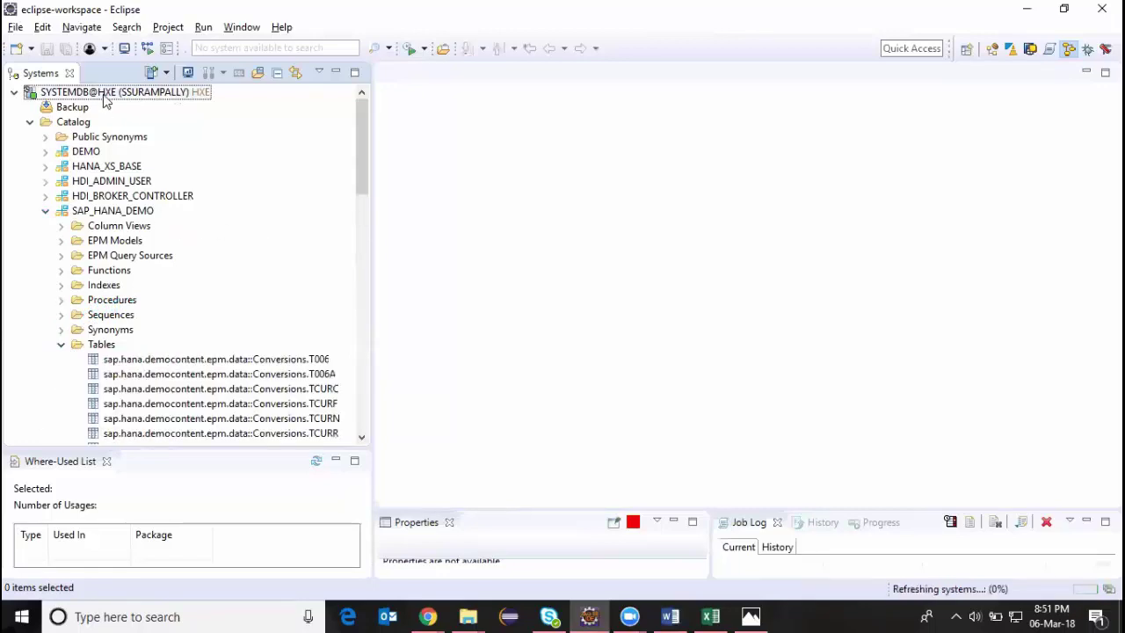
{"action": "mouse_move", "coordinate": [103, 94]}
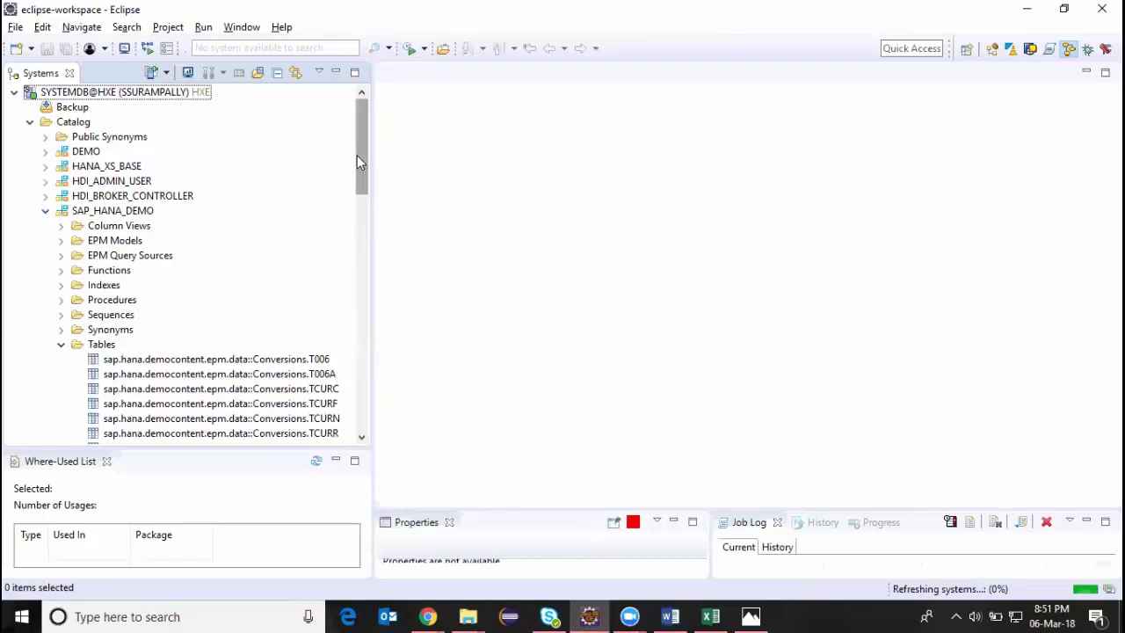
{"action": "left_click_drag", "start_coordinate": [373, 146], "coordinate": [454, 211]}
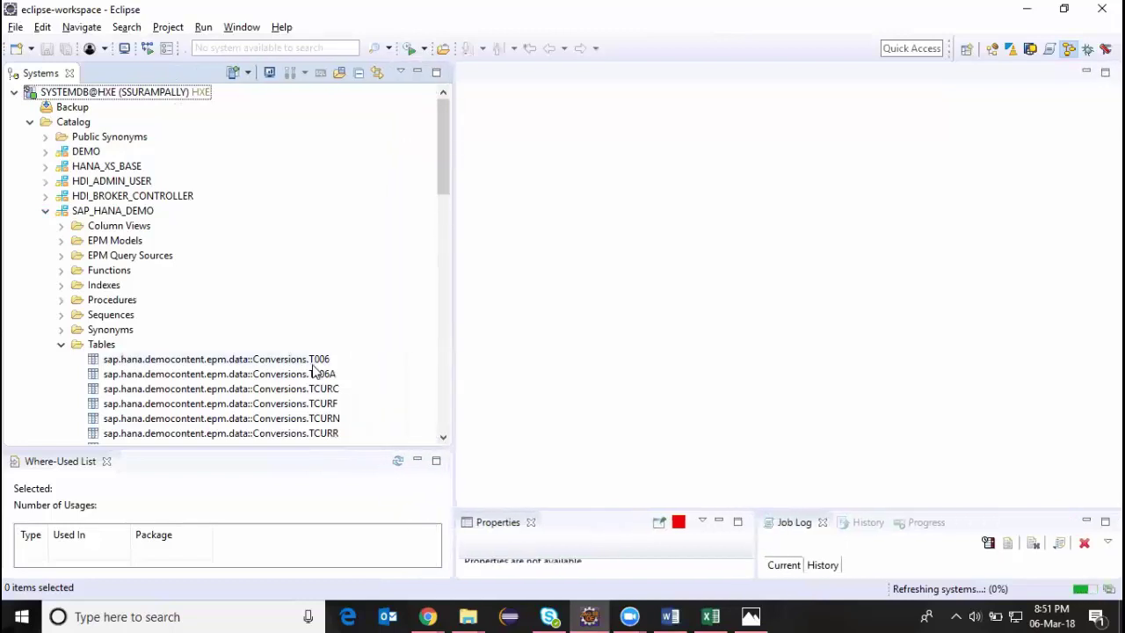
Examine the demo content tables of the SAP_HANA_DEMO schema and the remaining schemas in the Catalog
{"action": "scroll", "coordinate": [297, 371], "scroll_direction": "down", "scroll_amount": 5}
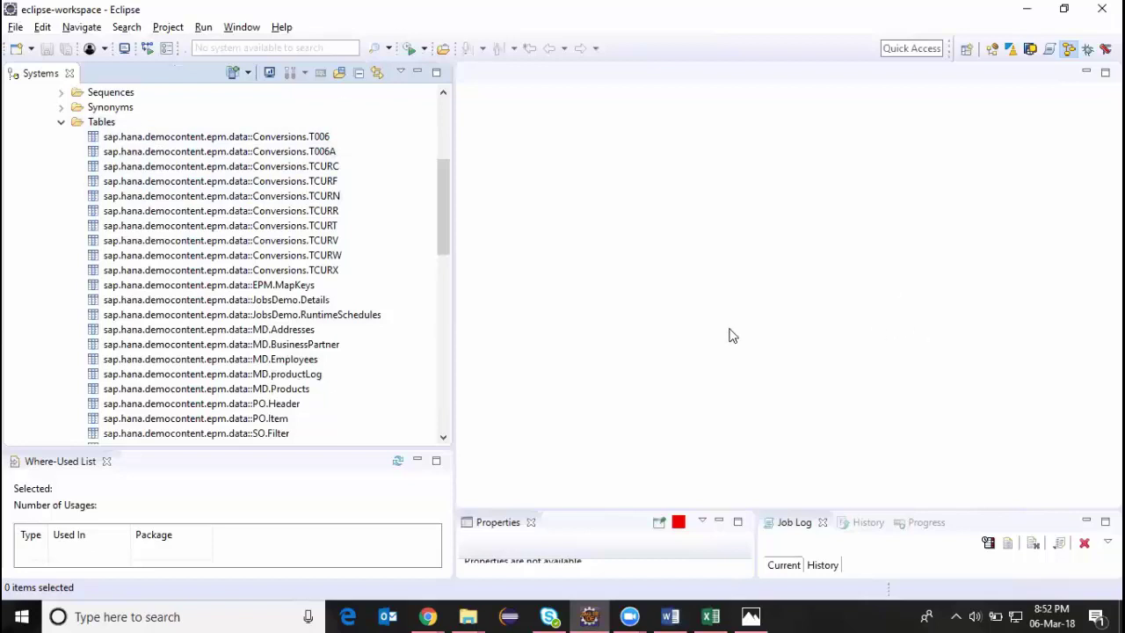
{"action": "left_click_drag", "start_coordinate": [439, 215], "coordinate": [446, 228]}
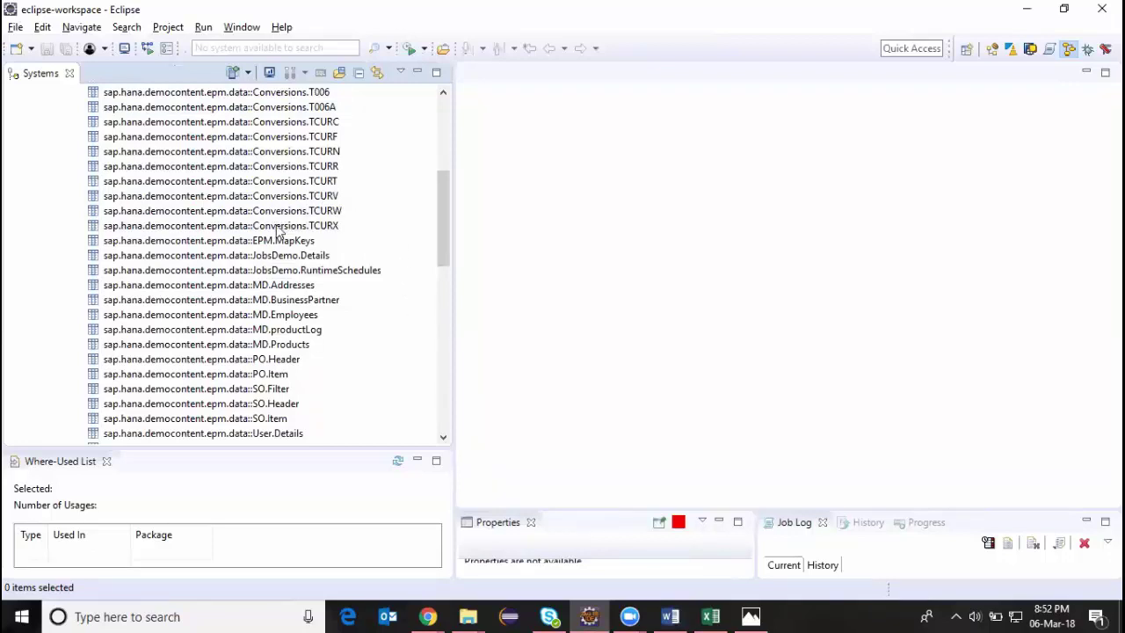
{"action": "scroll", "coordinate": [371, 227], "scroll_direction": "up", "scroll_amount": 2}
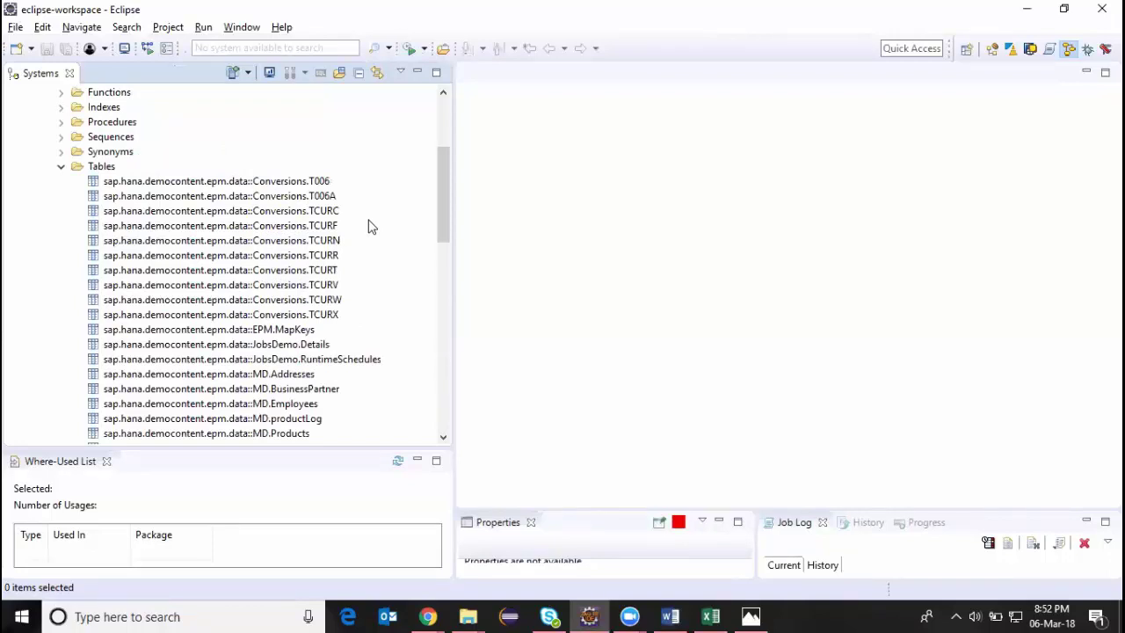
{"action": "scroll", "coordinate": [433, 254], "scroll_direction": "down", "scroll_amount": 4}
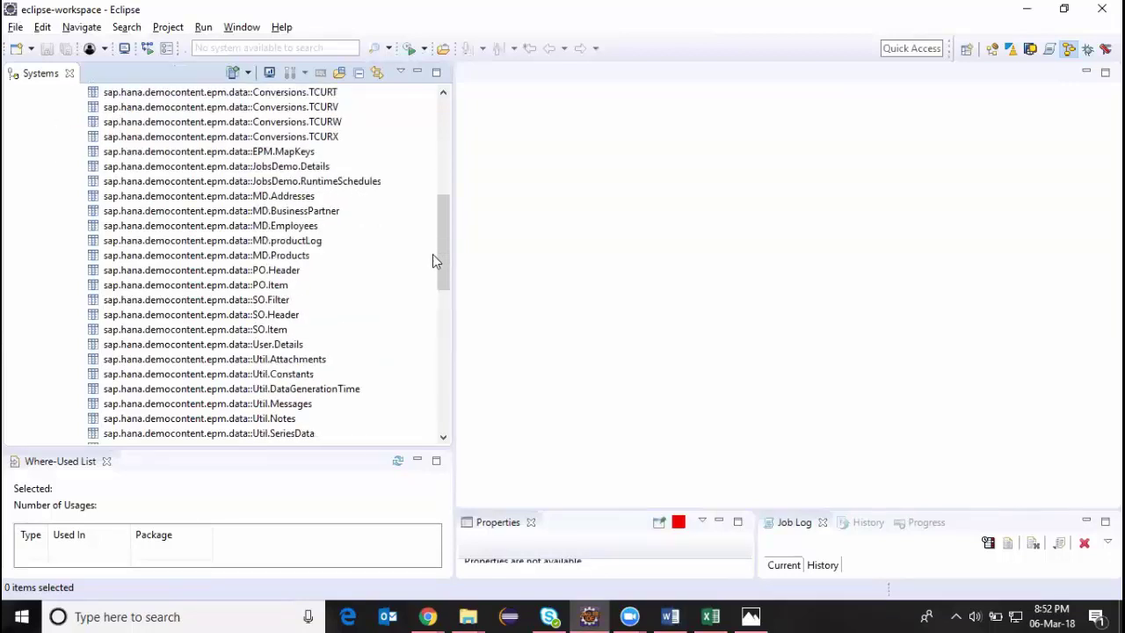
{"action": "scroll", "coordinate": [432, 254], "scroll_direction": "down", "scroll_amount": 5}
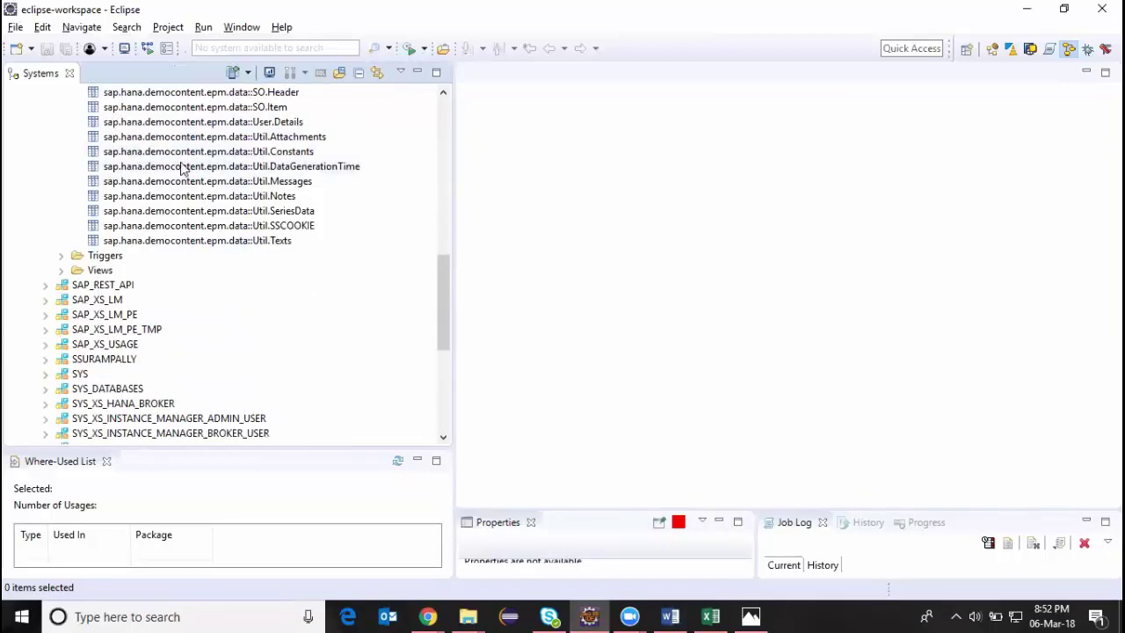
{"action": "scroll", "coordinate": [201, 244], "scroll_direction": "up", "scroll_amount": 6}
{"action": "scroll", "coordinate": [205, 255], "scroll_direction": "down", "scroll_amount": 9}
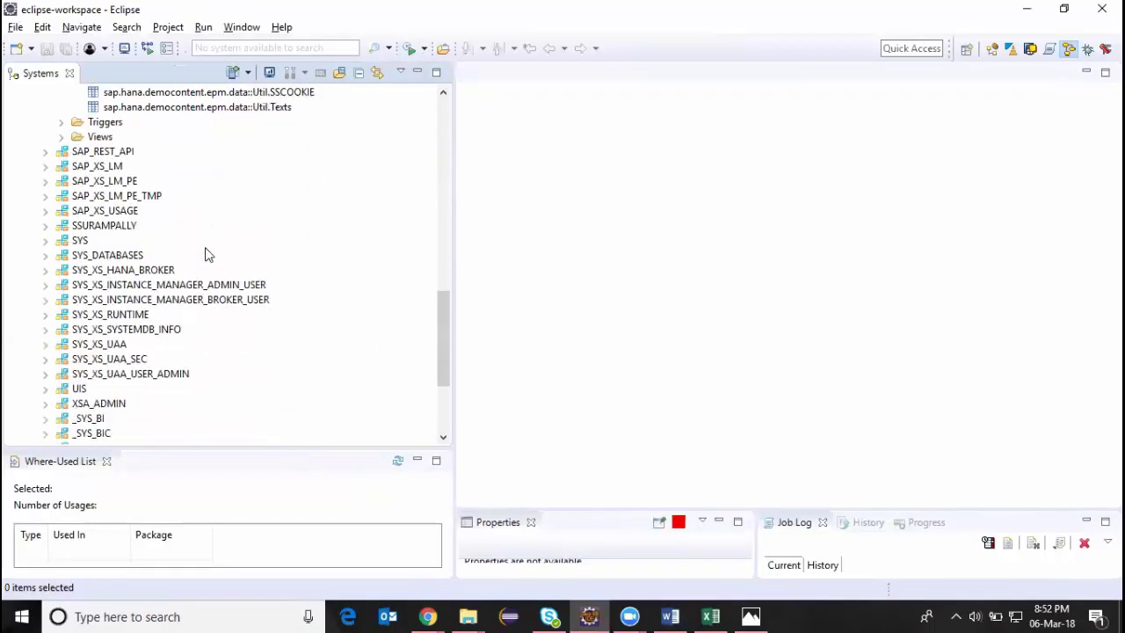
{"action": "scroll", "coordinate": [205, 255], "scroll_direction": "down", "scroll_amount": 4}
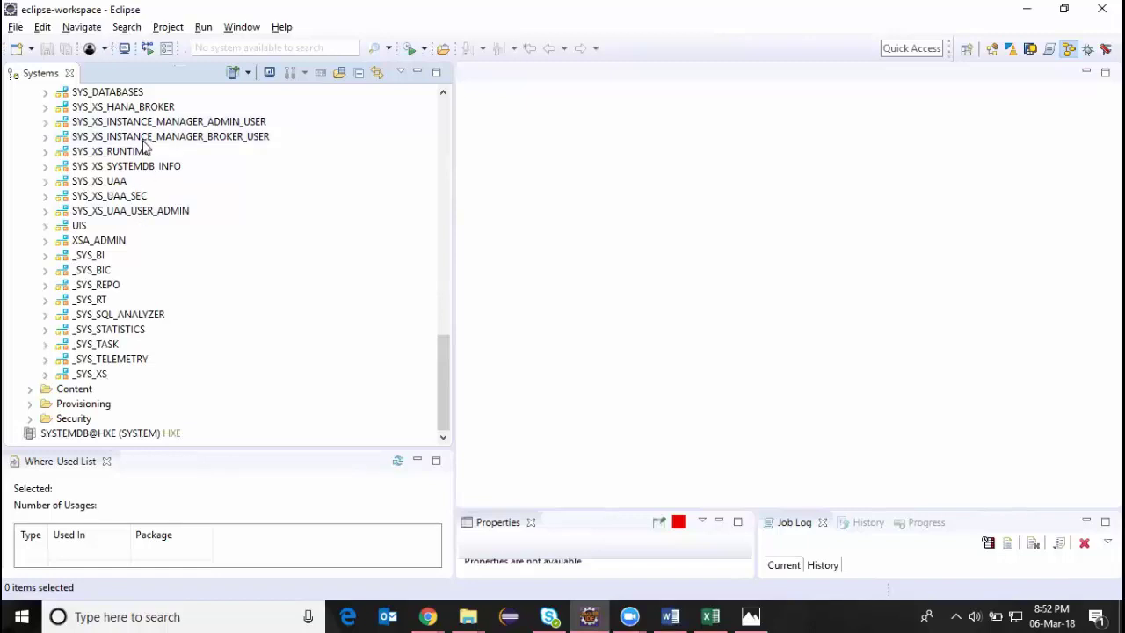
{"action": "left_click_drag", "start_coordinate": [446, 362], "coordinate": [445, 96]}
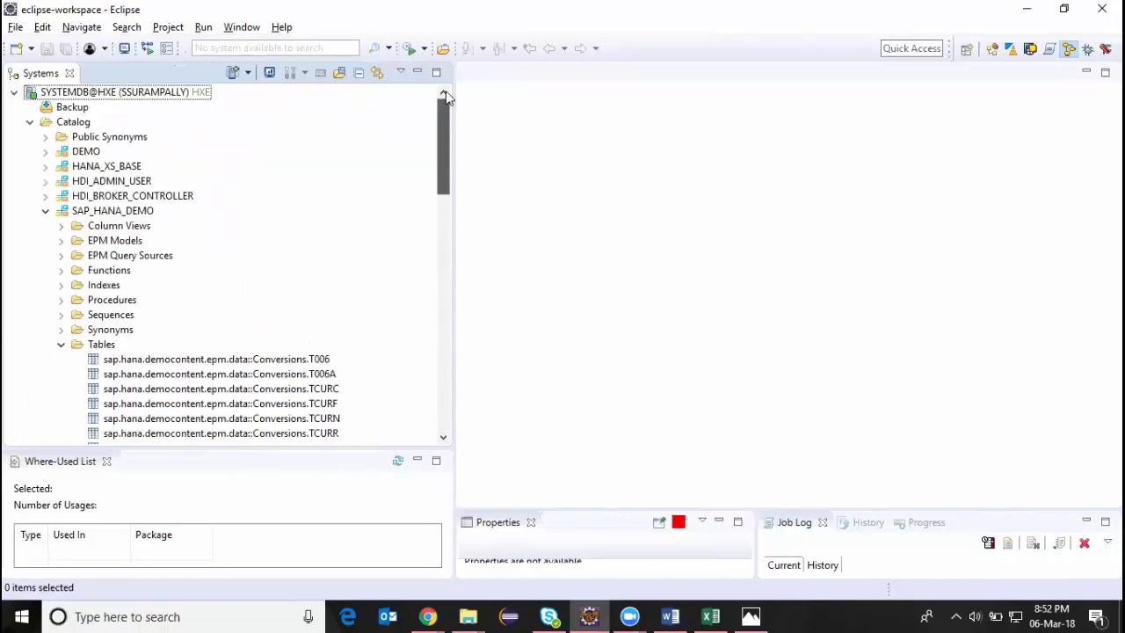
Collapse the Catalog folder and expand the Content folder to list its packages
{"action": "left_click", "coordinate": [30, 123]}
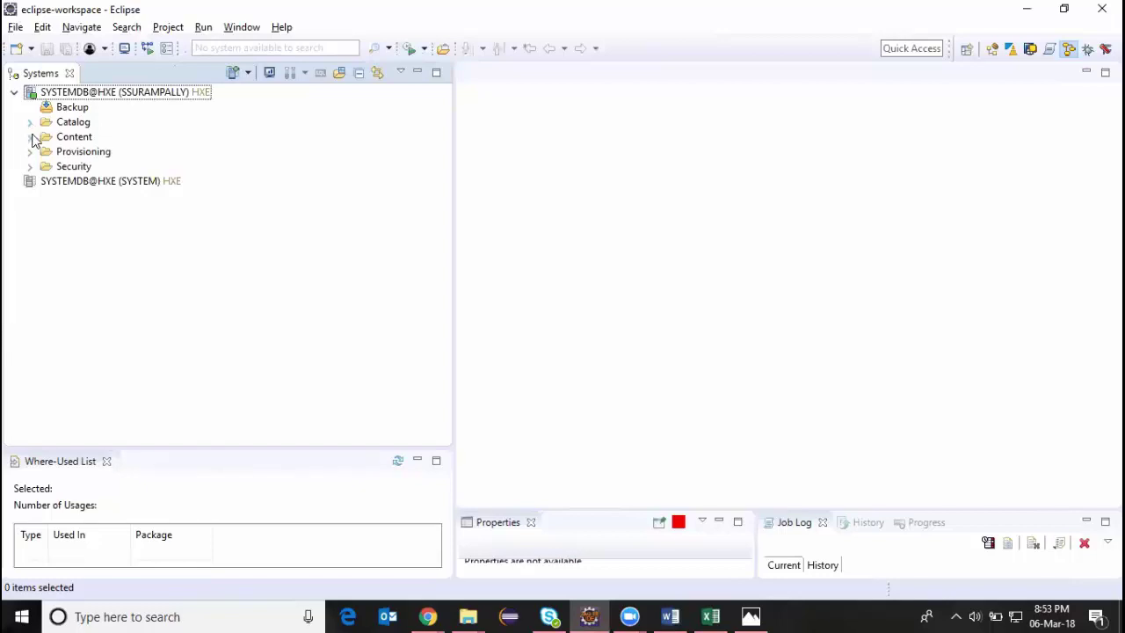
{"action": "left_click", "coordinate": [30, 137]}
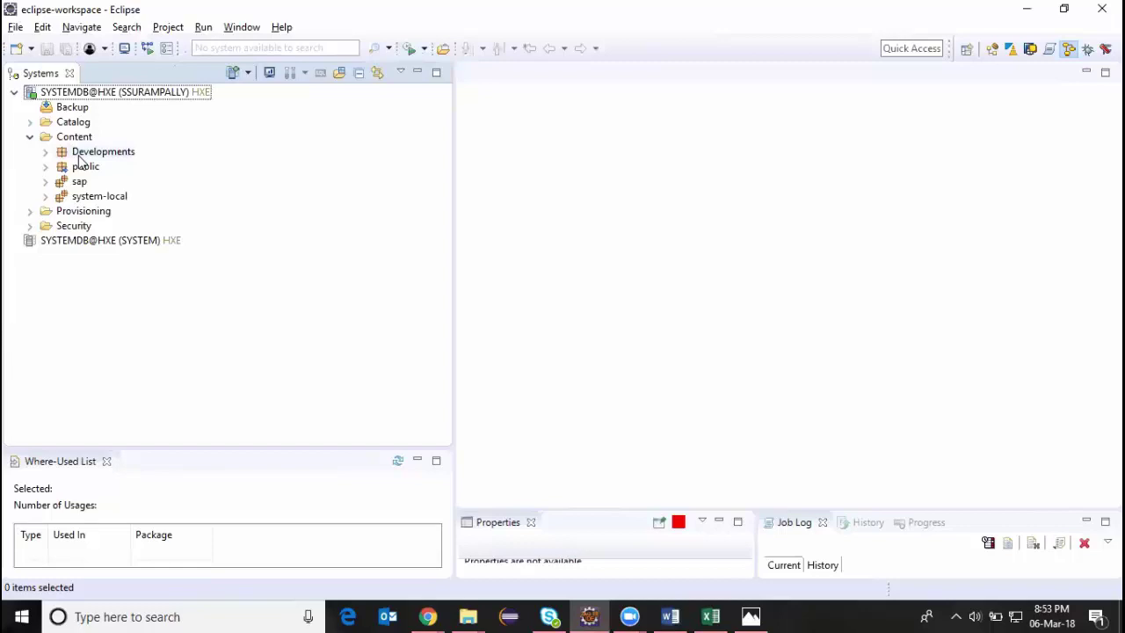
{"action": "left_click", "coordinate": [78, 138]}
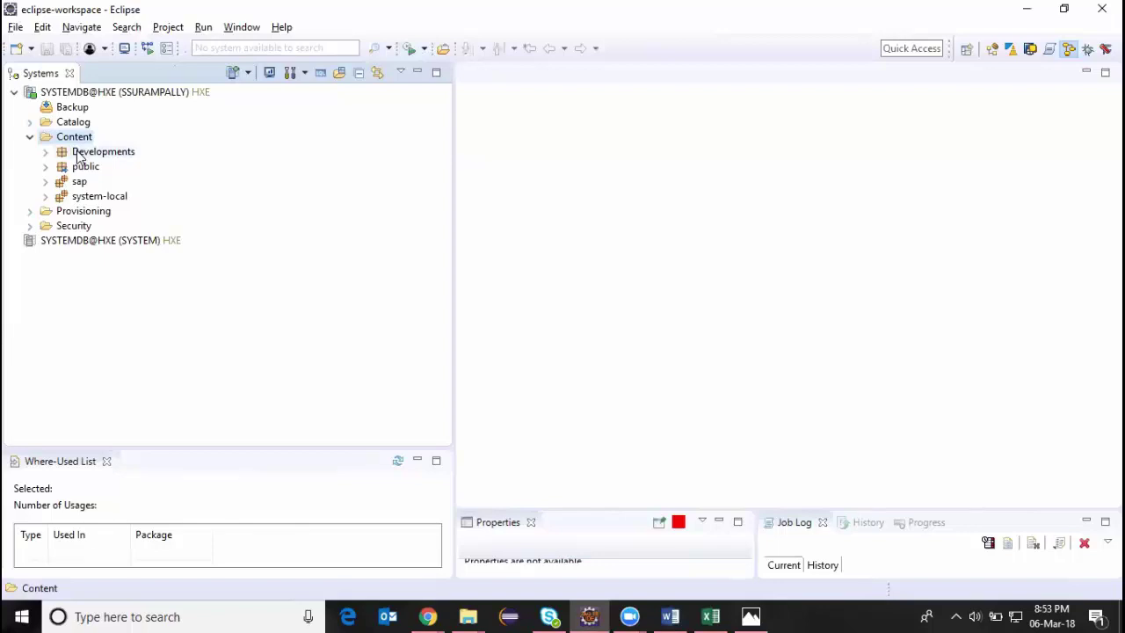
Reopen the Catalog to collapse the Tables folder and the SAP_HANA_DEMO schema, and close it again with Content selected
{"action": "left_click", "coordinate": [30, 122]}
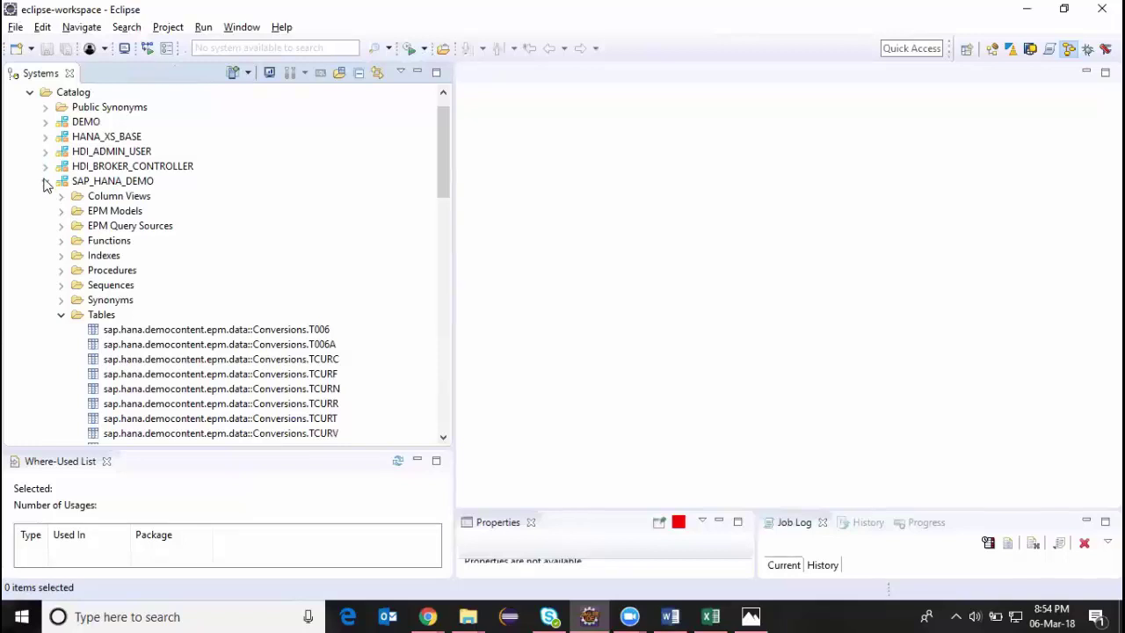
{"action": "left_click", "coordinate": [63, 316]}
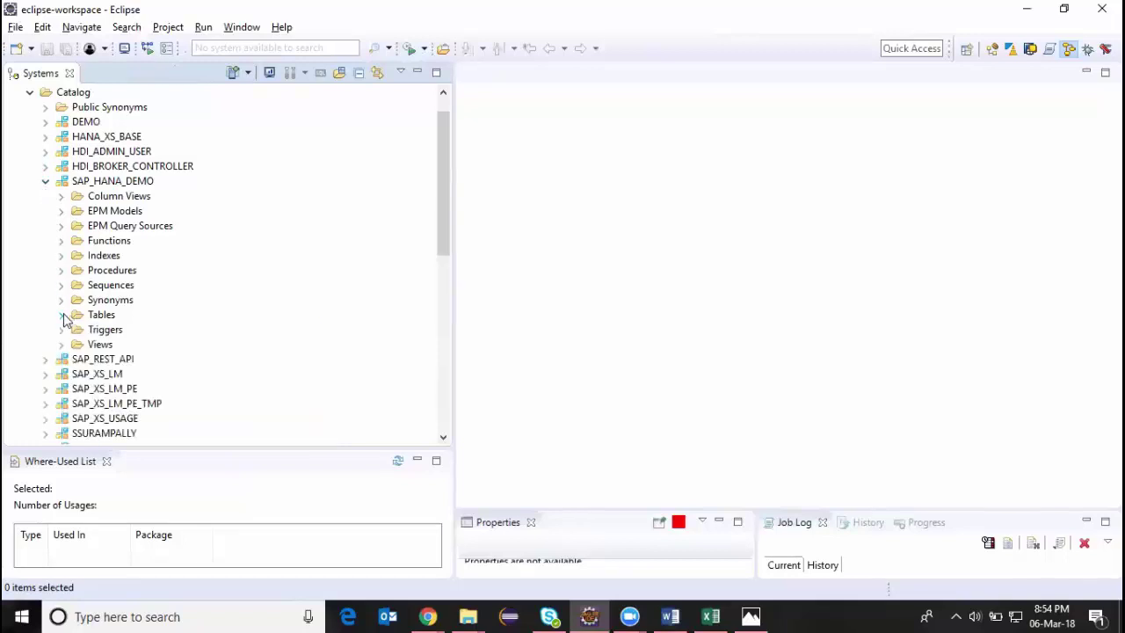
{"action": "left_click", "coordinate": [46, 181]}
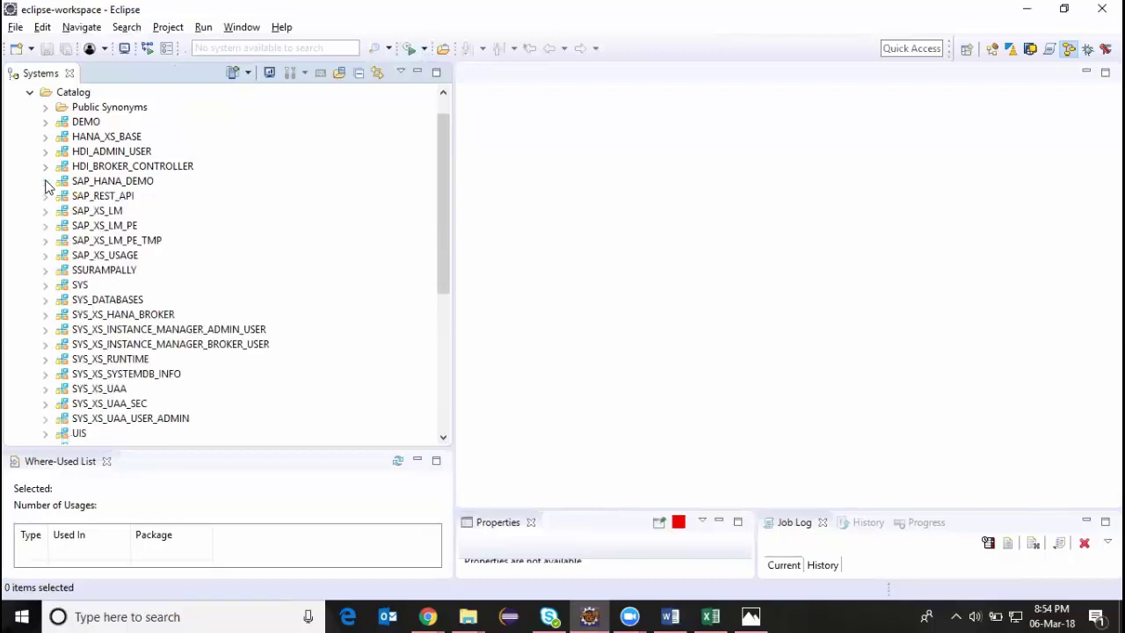
{"action": "scroll", "coordinate": [83, 240], "scroll_direction": "down", "scroll_amount": 5}
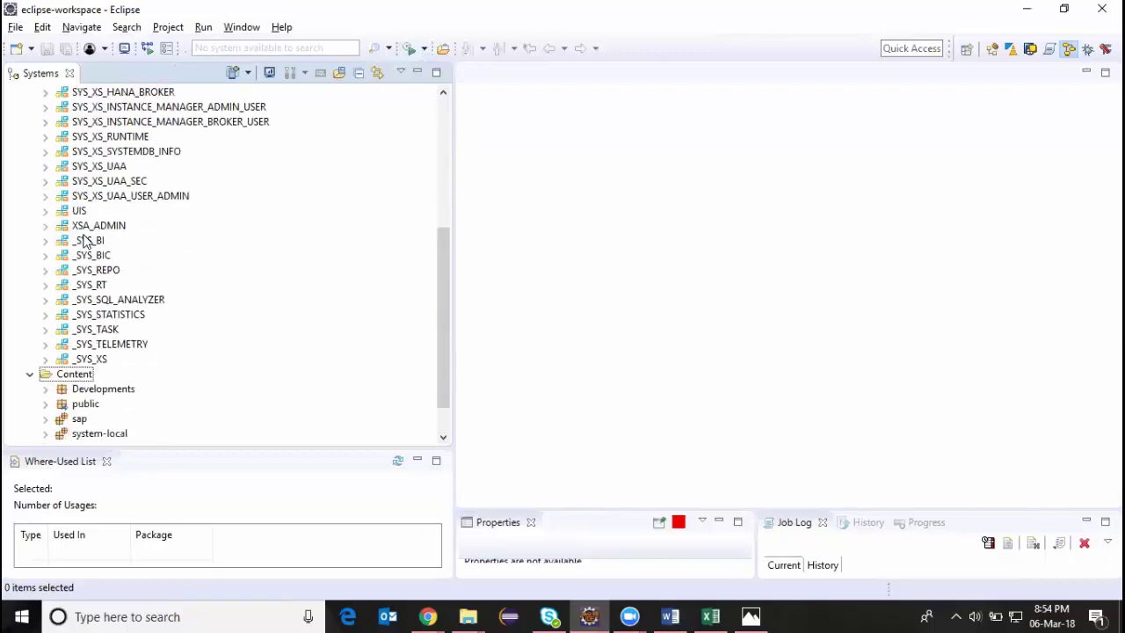
{"action": "scroll", "coordinate": [83, 240], "scroll_direction": "up", "scroll_amount": 5}
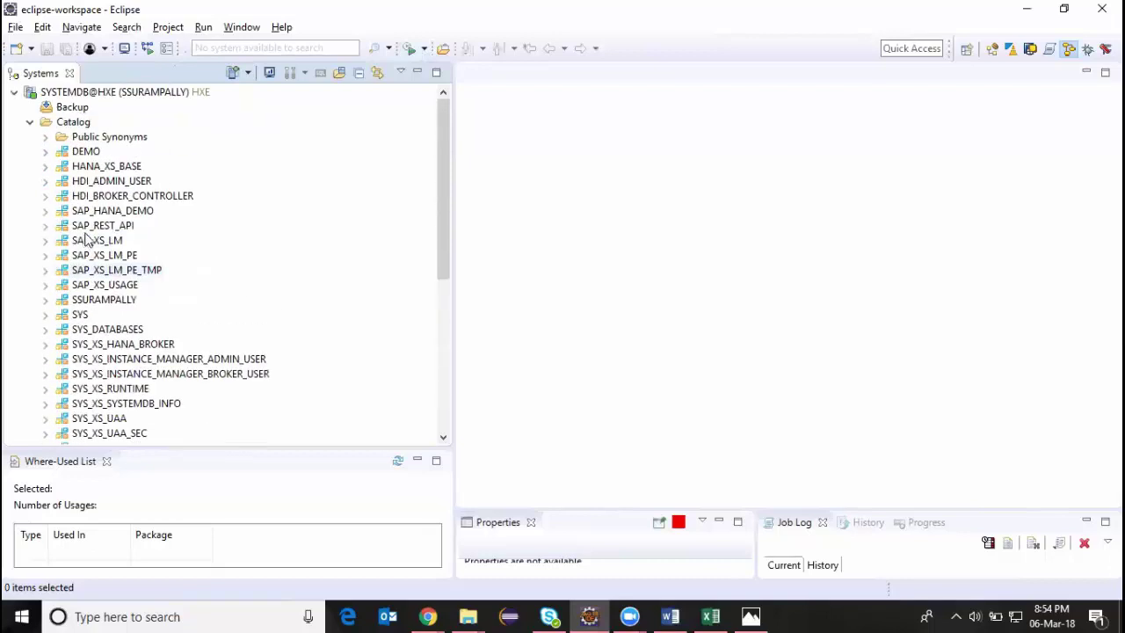
{"action": "left_click", "coordinate": [30, 122]}
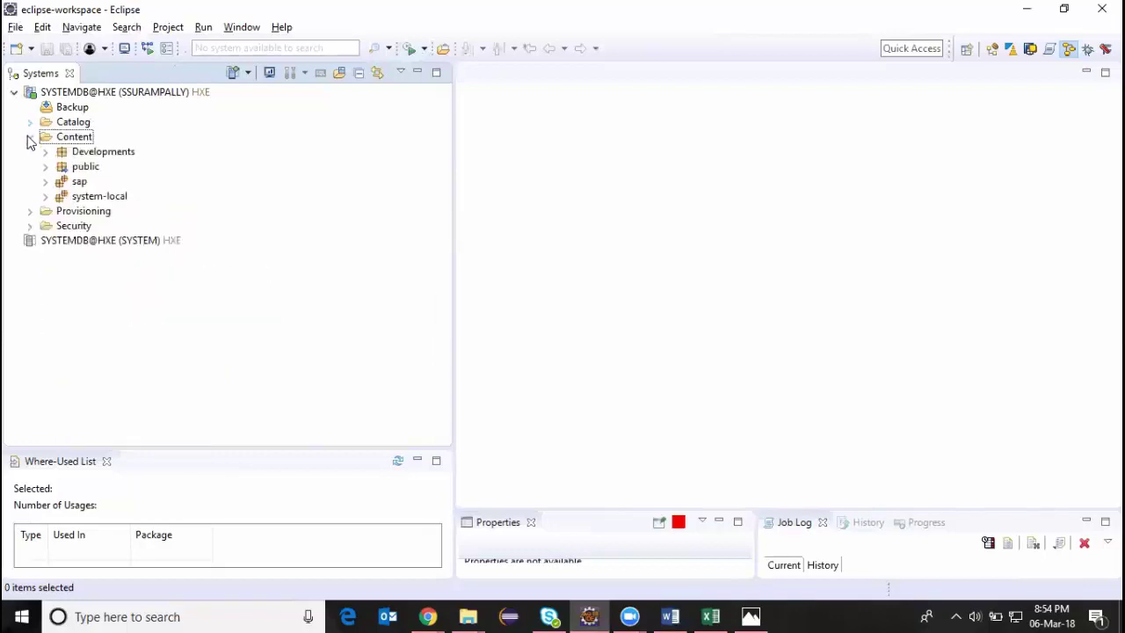
{"action": "left_click", "coordinate": [74, 142]}
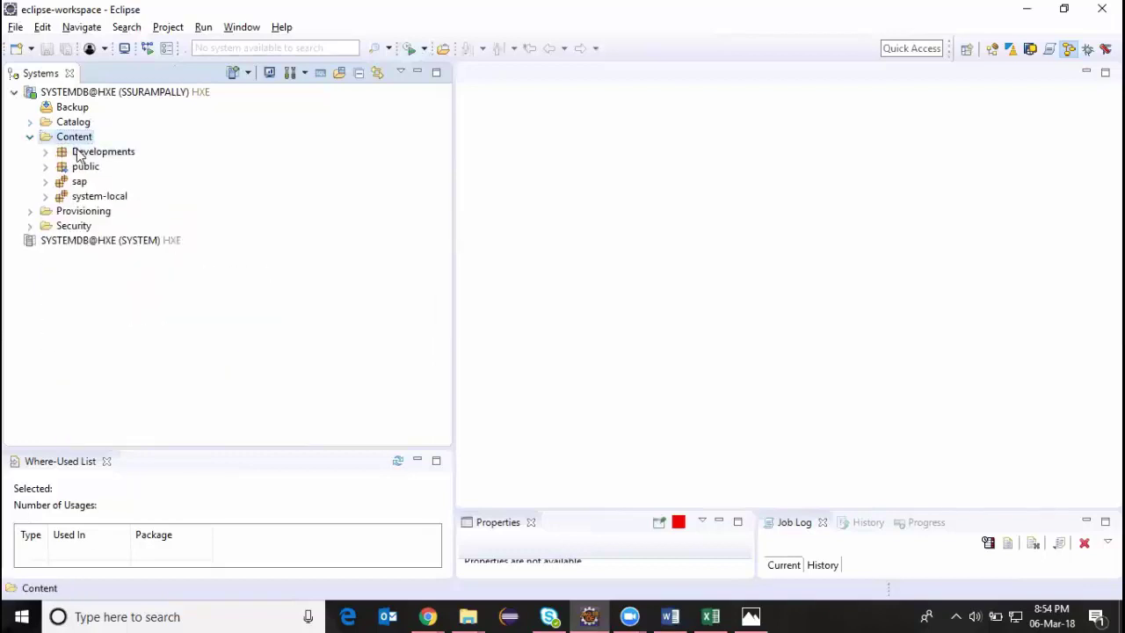
Review the list of schemas in the Catalog, including SYS_DATABASES, and collapse the Catalog folder again
{"action": "left_click", "coordinate": [30, 122]}
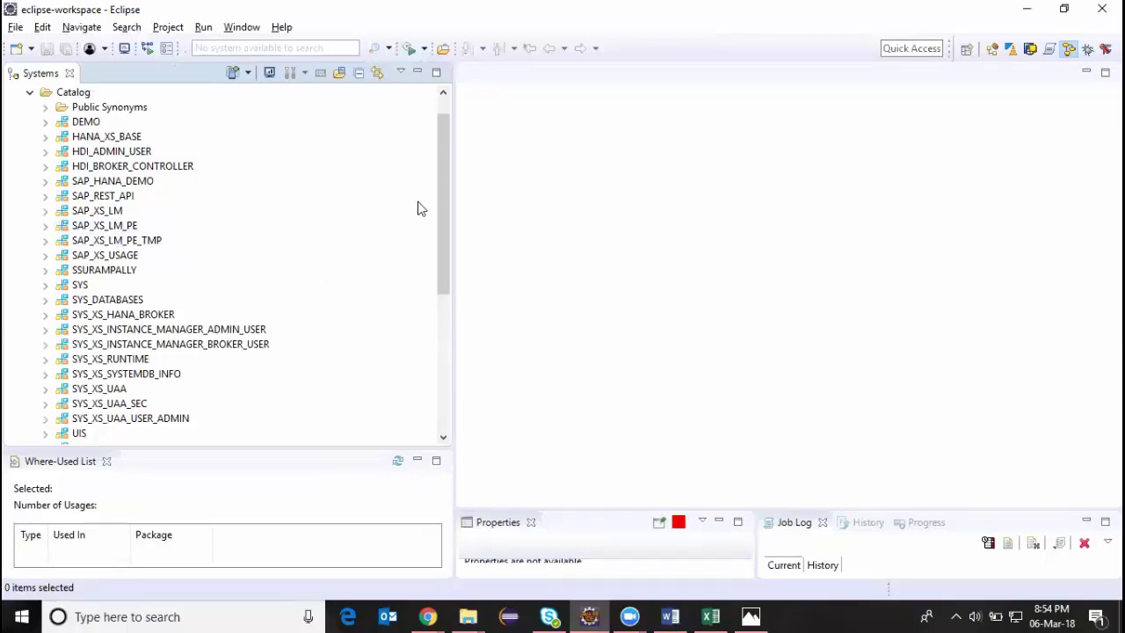
{"action": "left_click_drag", "start_coordinate": [446, 167], "coordinate": [456, 250]}
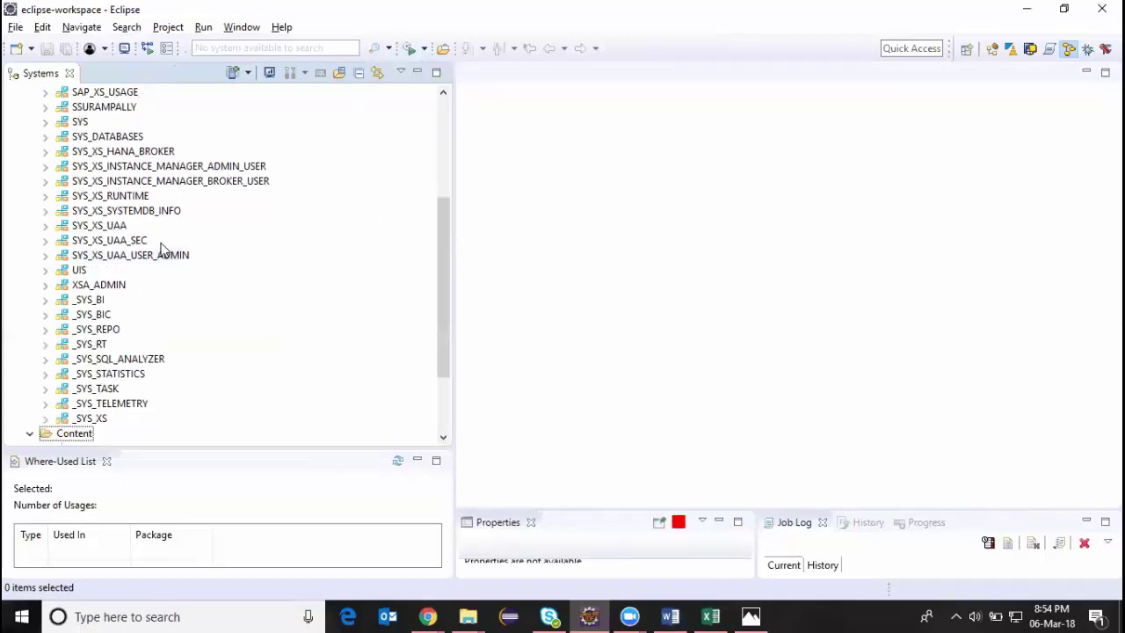
{"action": "left_click", "coordinate": [96, 144]}
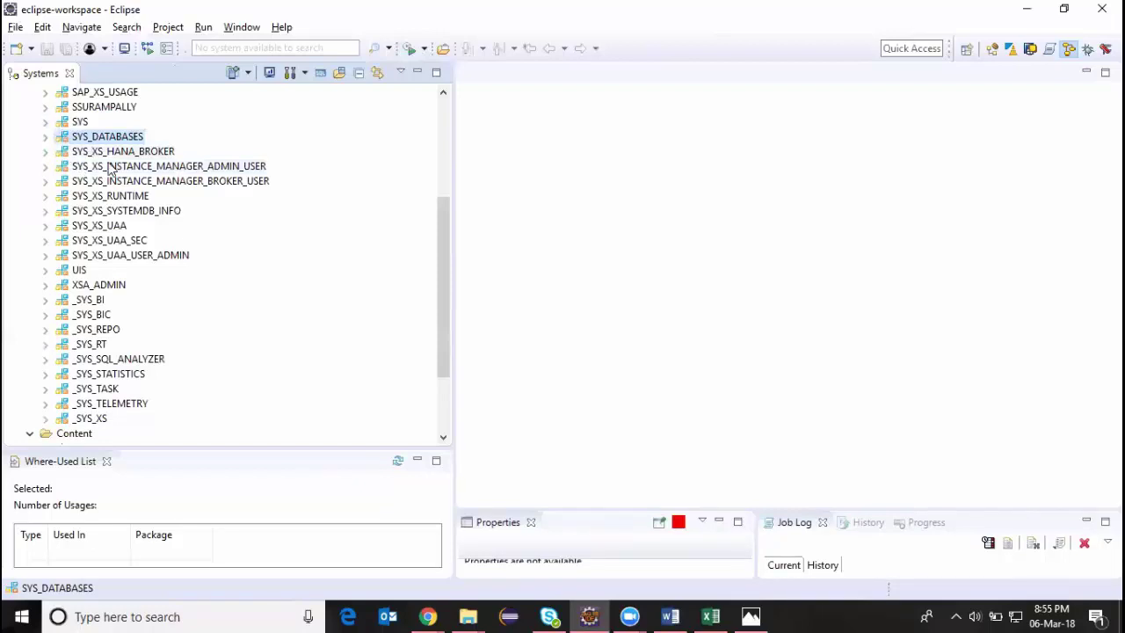
{"action": "scroll", "coordinate": [119, 180], "scroll_direction": "up", "scroll_amount": 5}
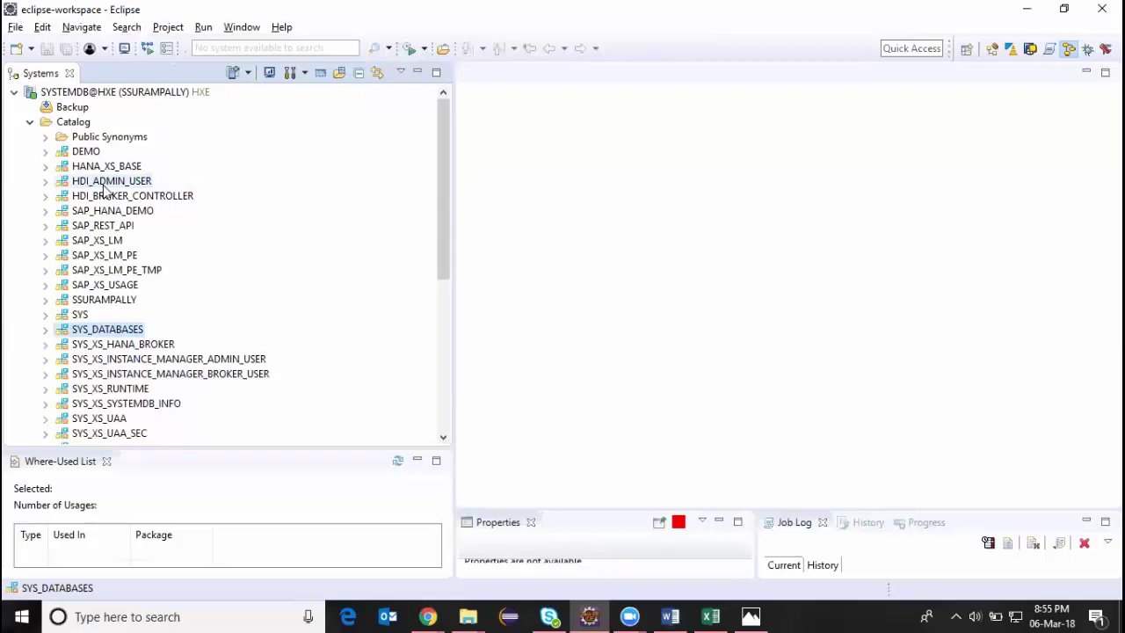
{"action": "left_click", "coordinate": [30, 122]}
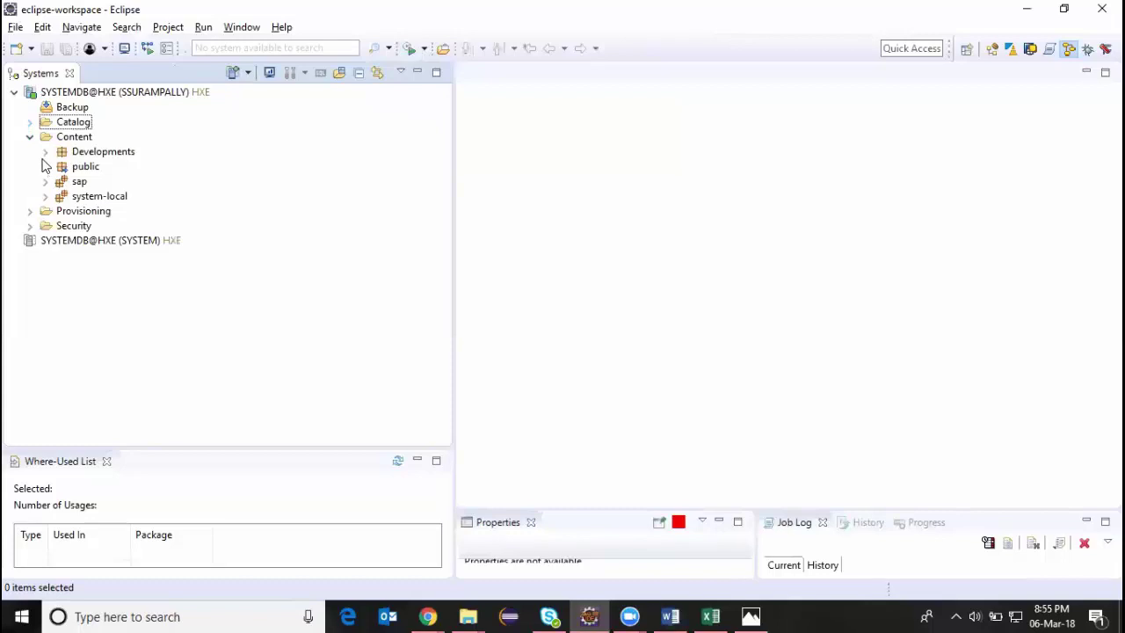
Start a new package under the Content folder with Modeling as its name and description
{"action": "left_click", "coordinate": [72, 138]}
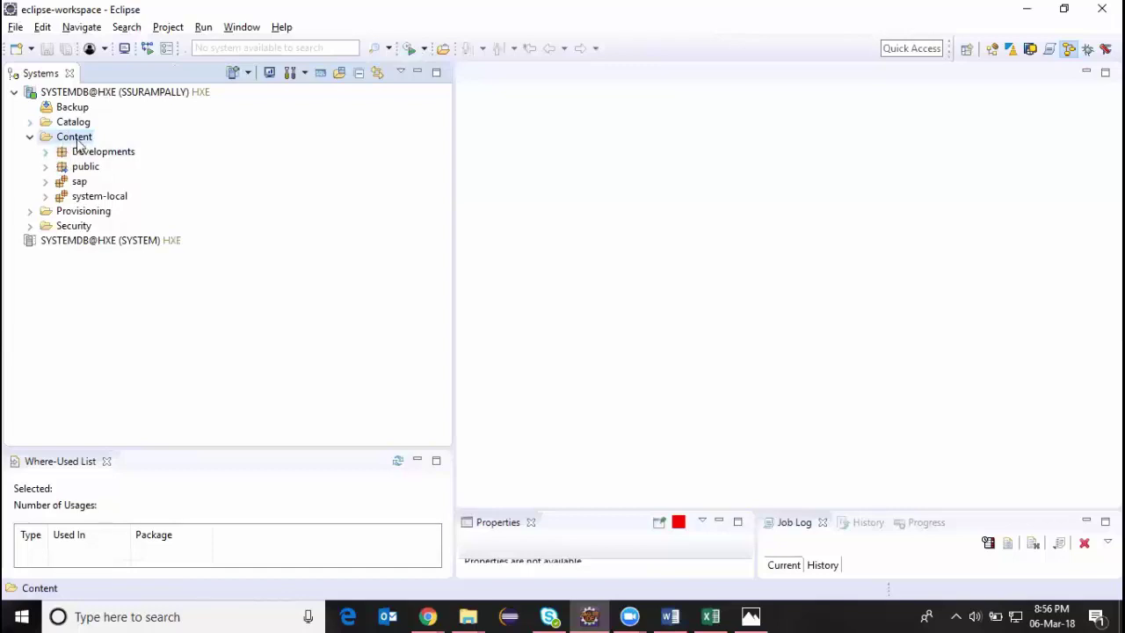
{"action": "right_click", "coordinate": [78, 143]}
{"action": "mouse_move", "coordinate": [243, 150]}
{"action": "left_click", "coordinate": [291, 150]}
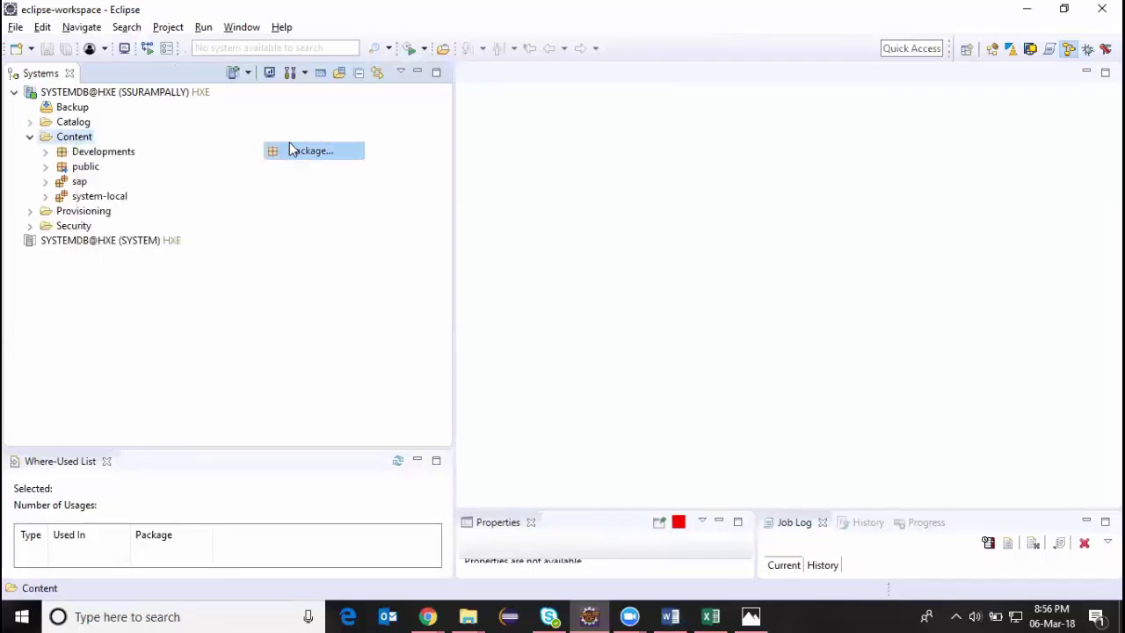
{"action": "type", "text": "Mo"}
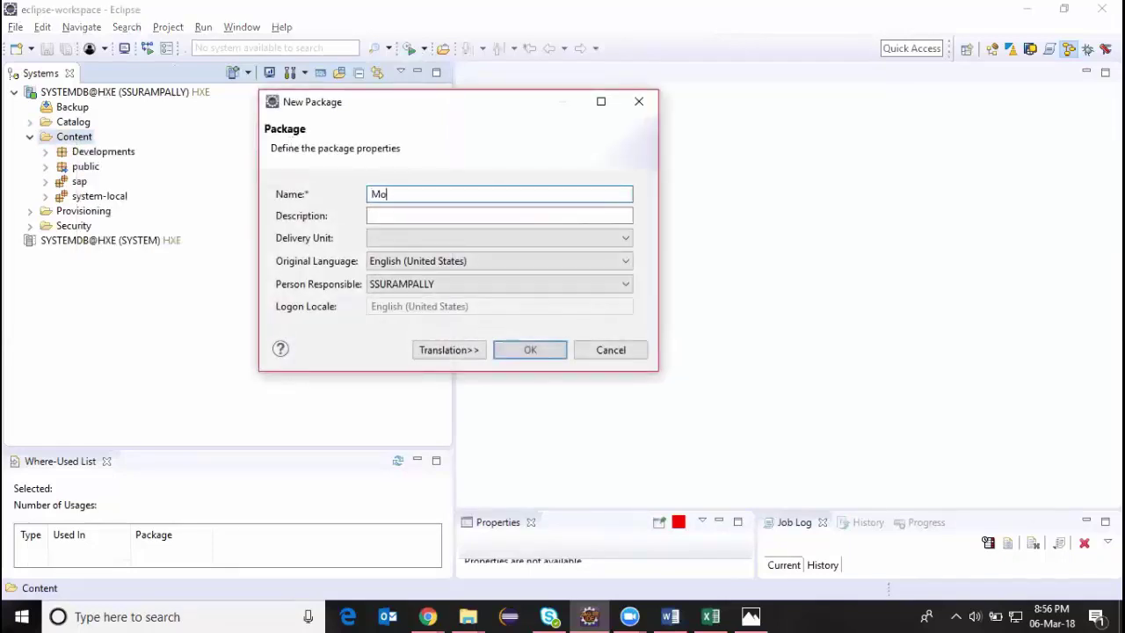
{"action": "type", "text": "deling"}
{"action": "key", "text": "Tab"}
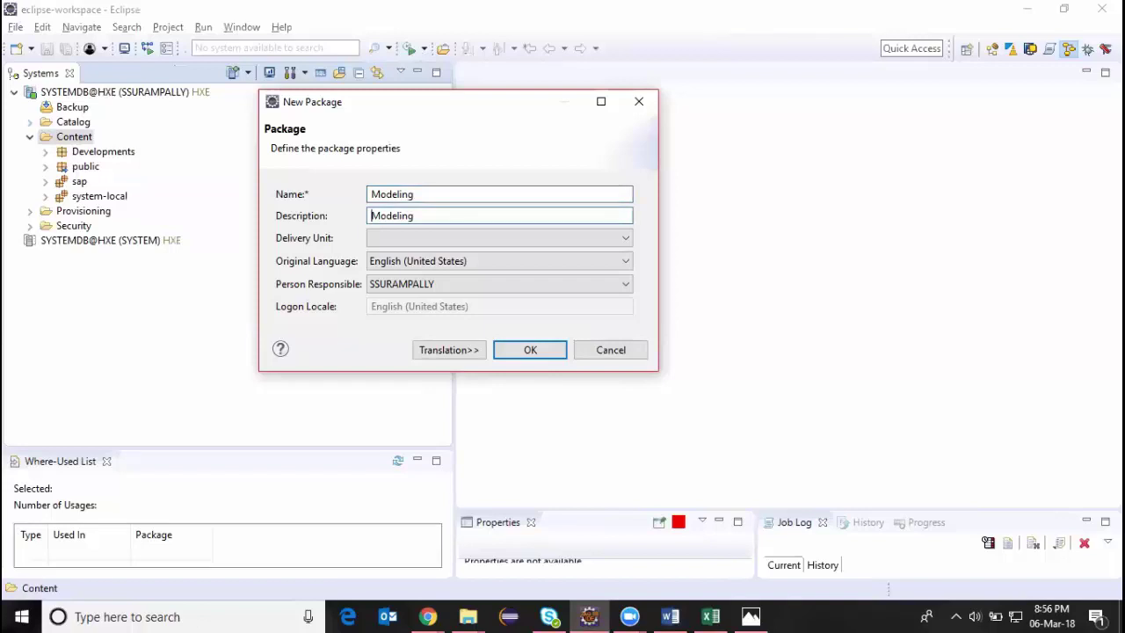
Check the delivery unit choices, leave the field empty, create the Modeling package and expand it under Content
{"action": "left_click", "coordinate": [625, 241]}
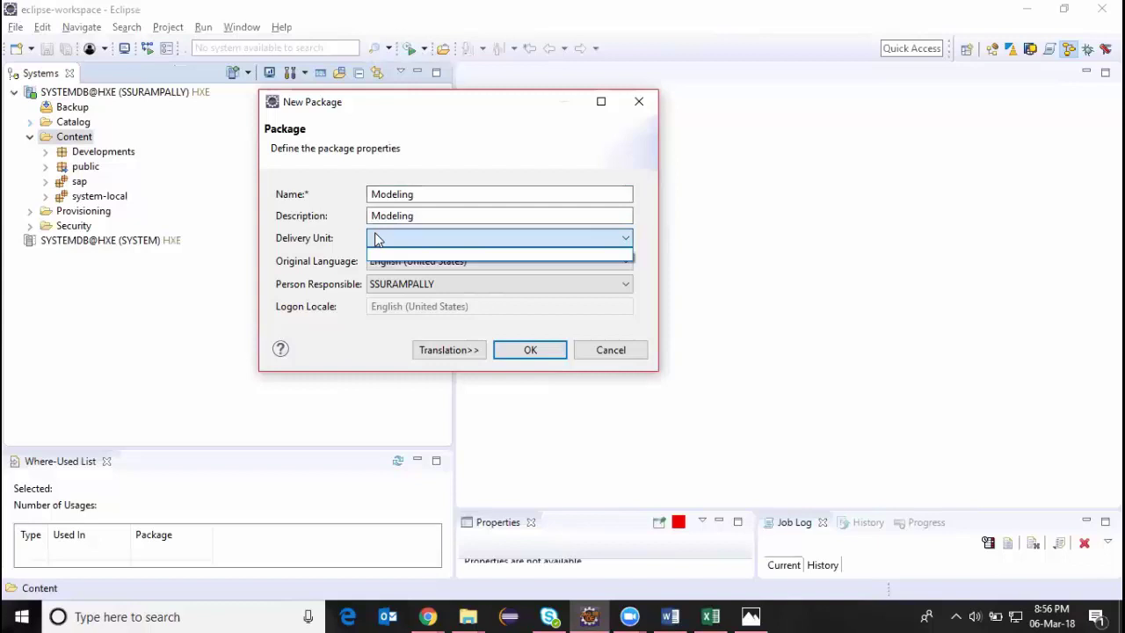
{"action": "left_click", "coordinate": [457, 214]}
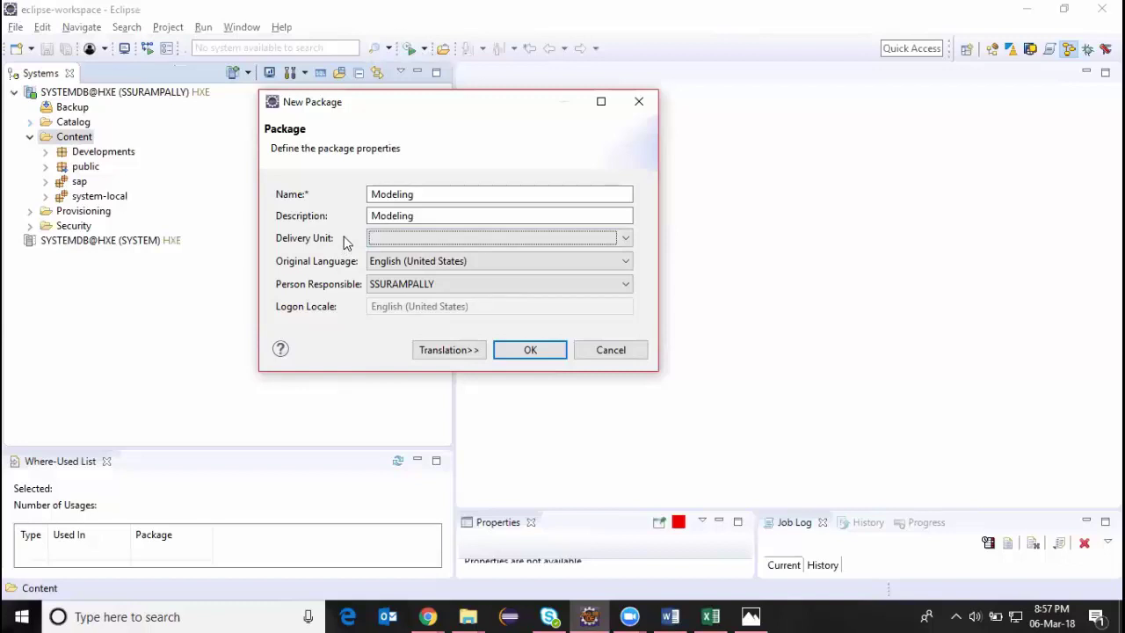
{"action": "left_click", "coordinate": [531, 351]}
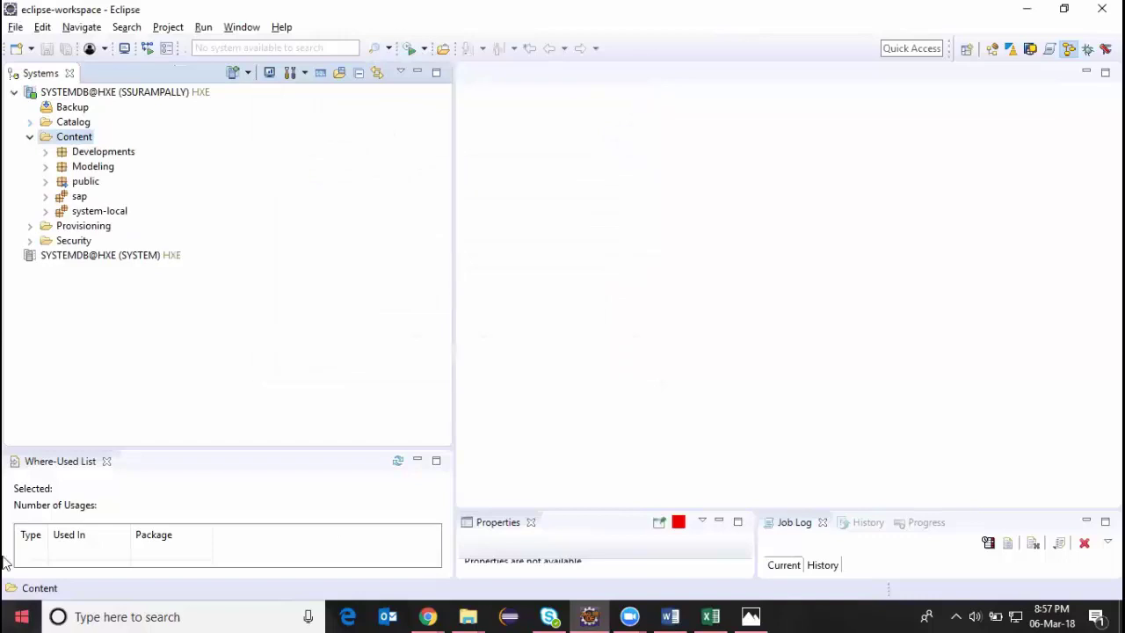
{"action": "left_click", "coordinate": [46, 167]}
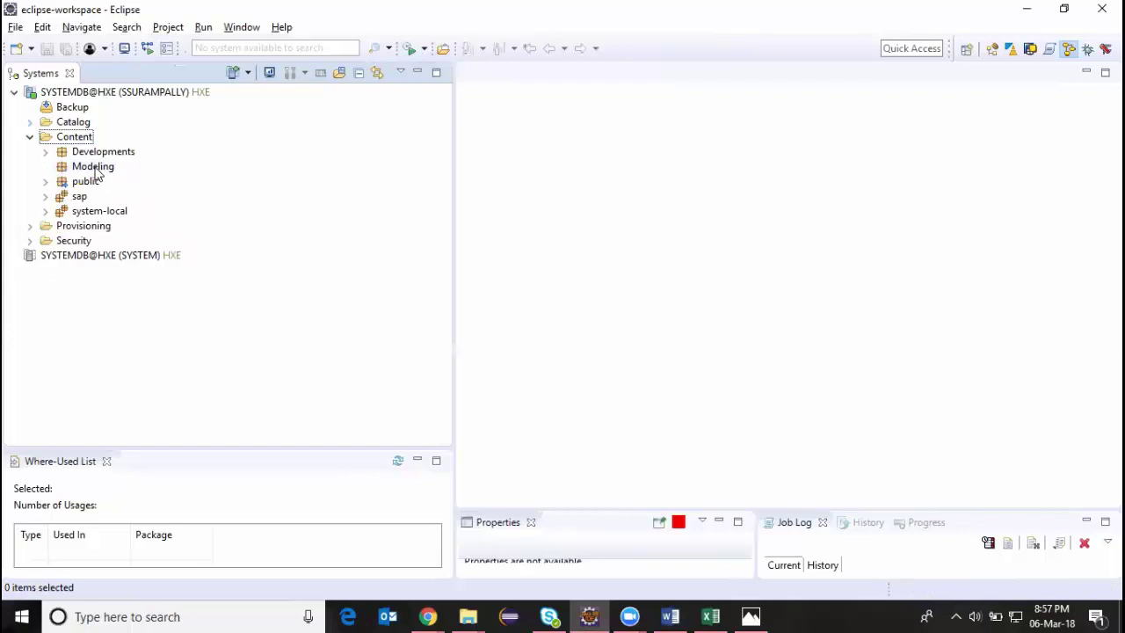
Start a new attribute view in the Modeling package with ZATTR_BUSINESS_PARTNER as its name and label
{"action": "left_click", "coordinate": [97, 172]}
{"action": "right_click", "coordinate": [96, 172]}
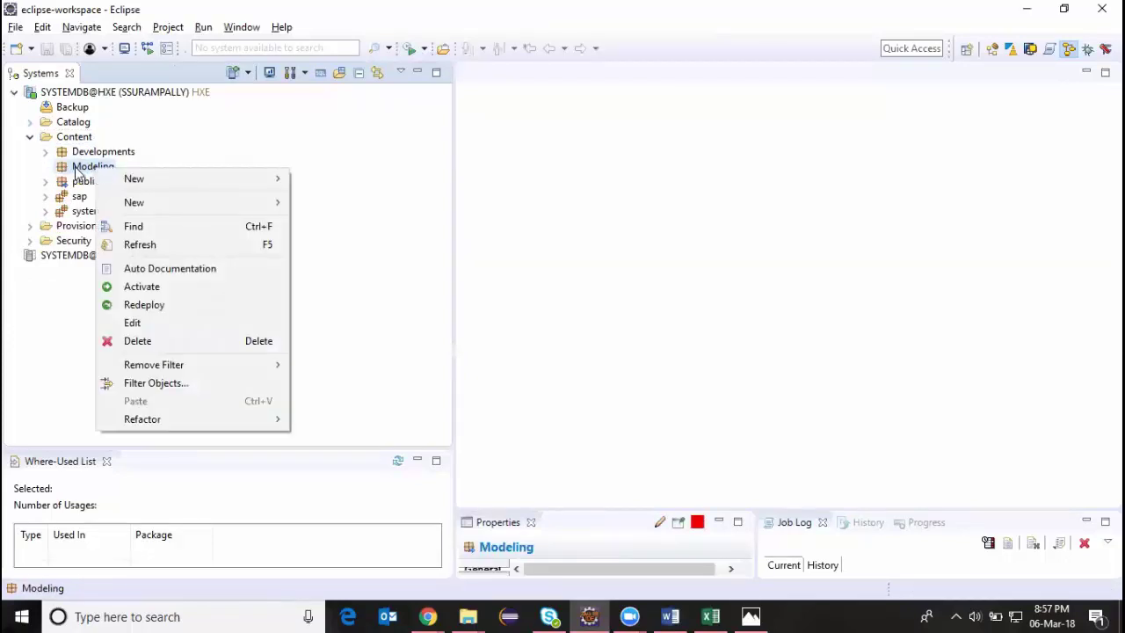
{"action": "left_click", "coordinate": [77, 171]}
{"action": "right_click", "coordinate": [76, 170]}
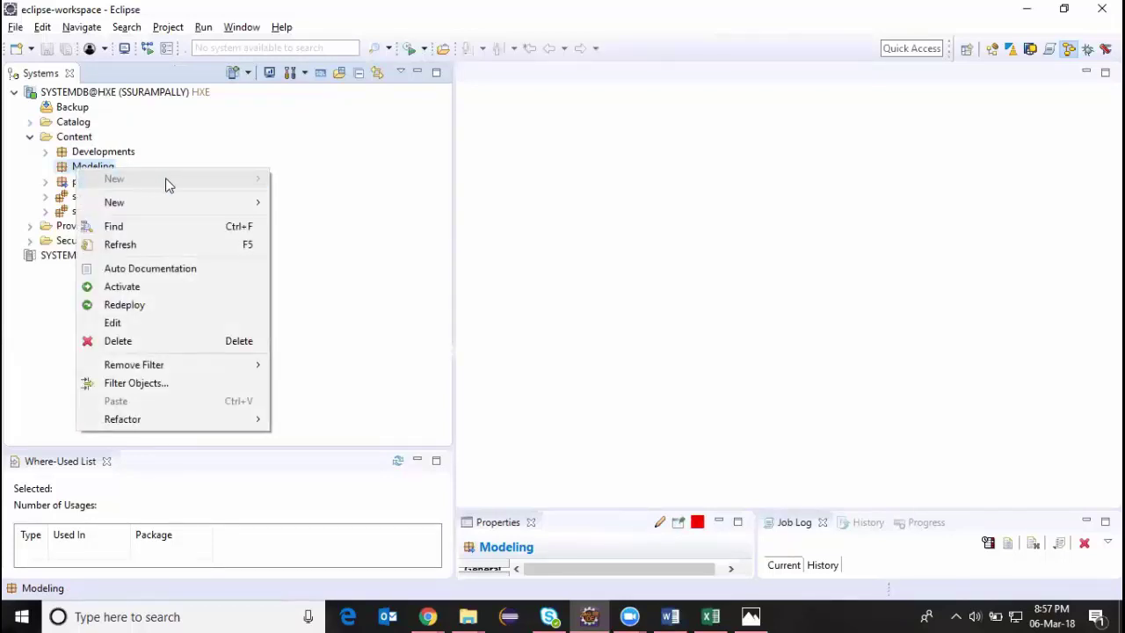
{"action": "mouse_move", "coordinate": [178, 207]}
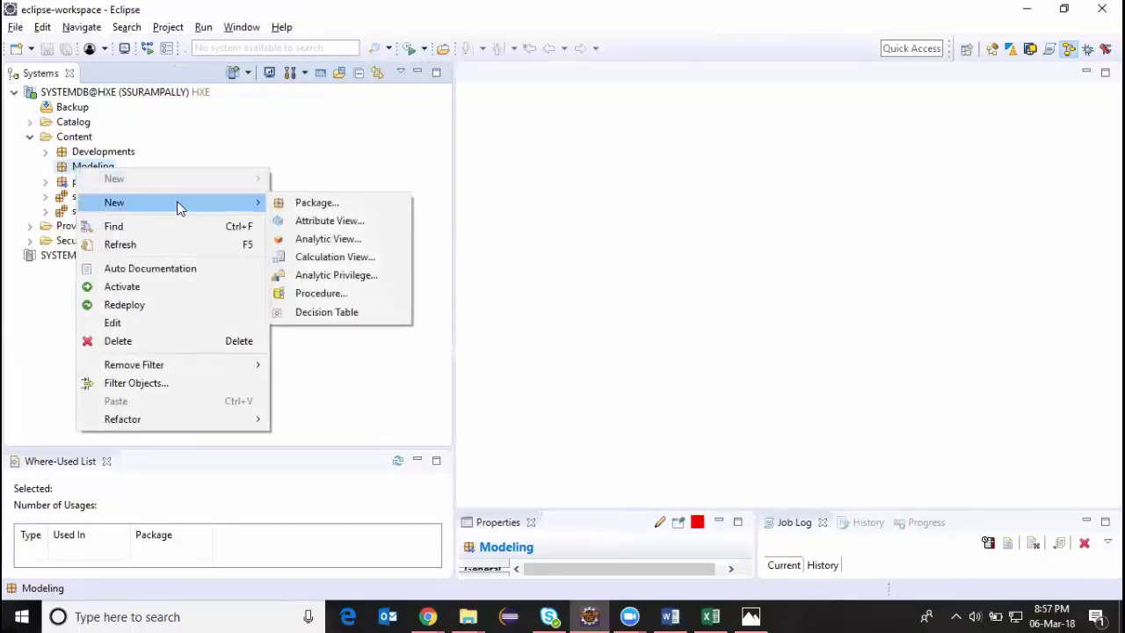
{"action": "left_click", "coordinate": [337, 229]}
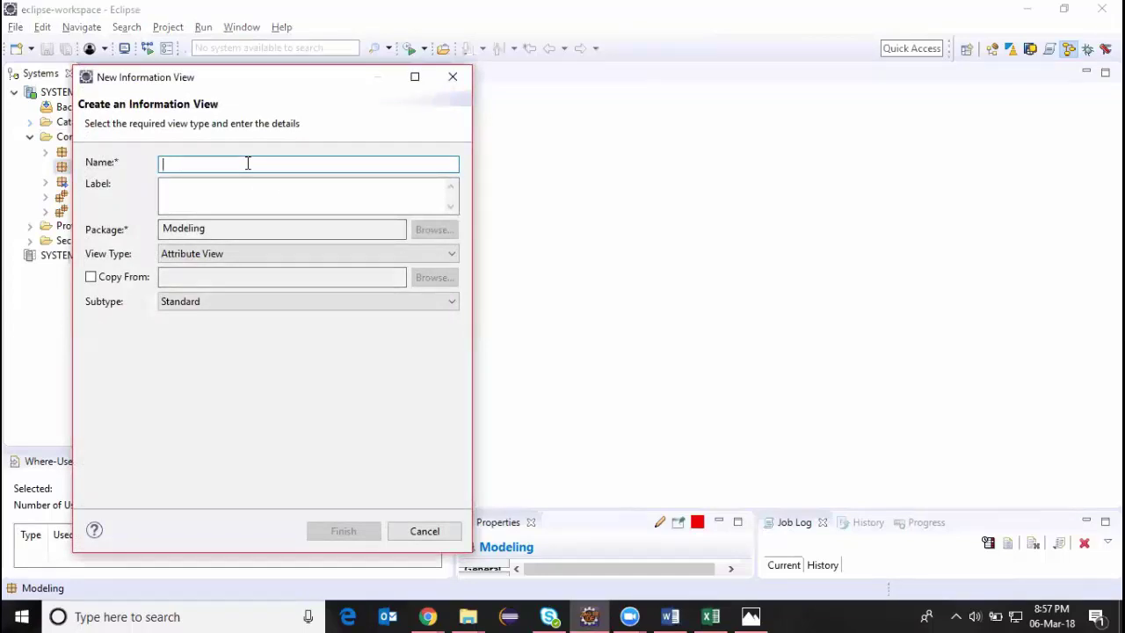
{"action": "type", "text": "ZATTR_BUSINESS_PARTNER"}
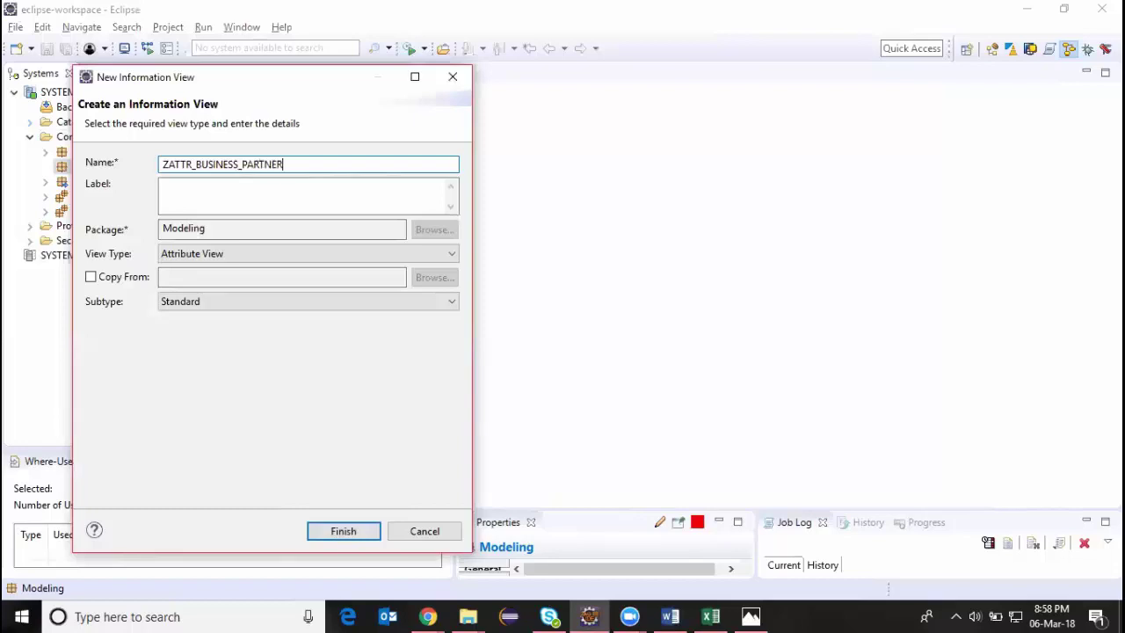
{"action": "key", "text": "Tab"}
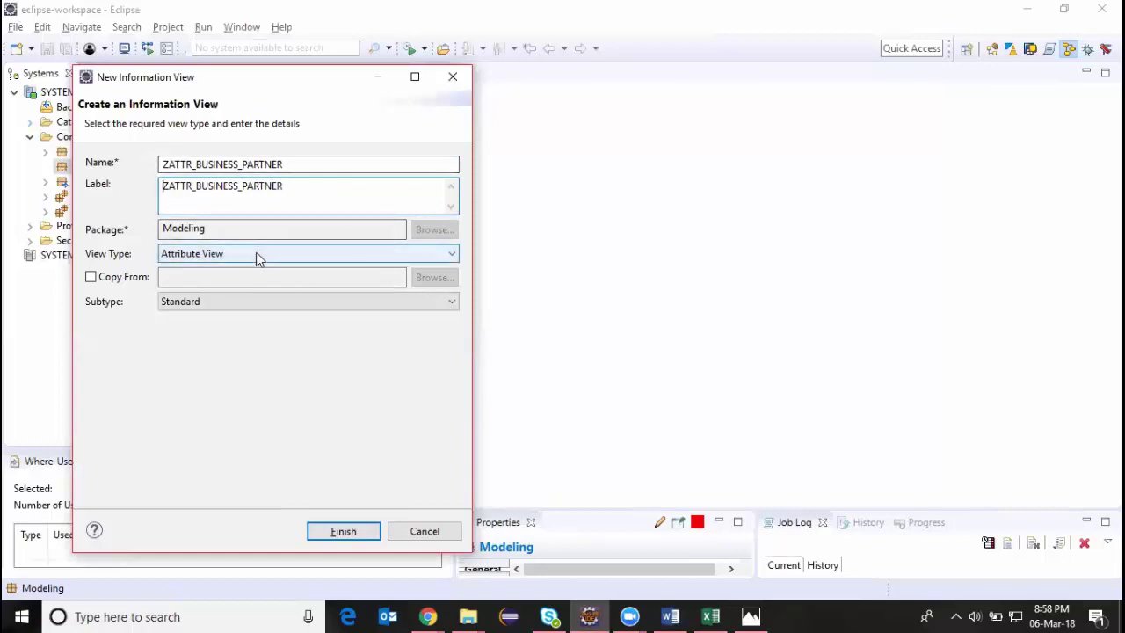
Check the view type and subtype choices, keep Attribute View and Standard, and create the view
{"action": "left_click", "coordinate": [449, 257]}
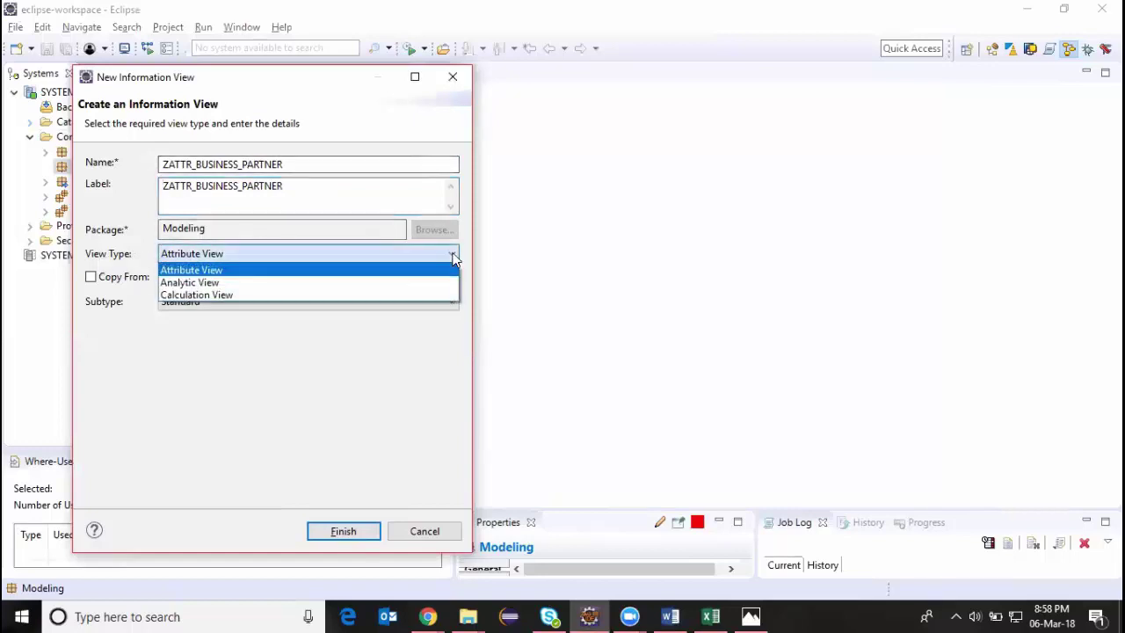
{"action": "left_click", "coordinate": [194, 273]}
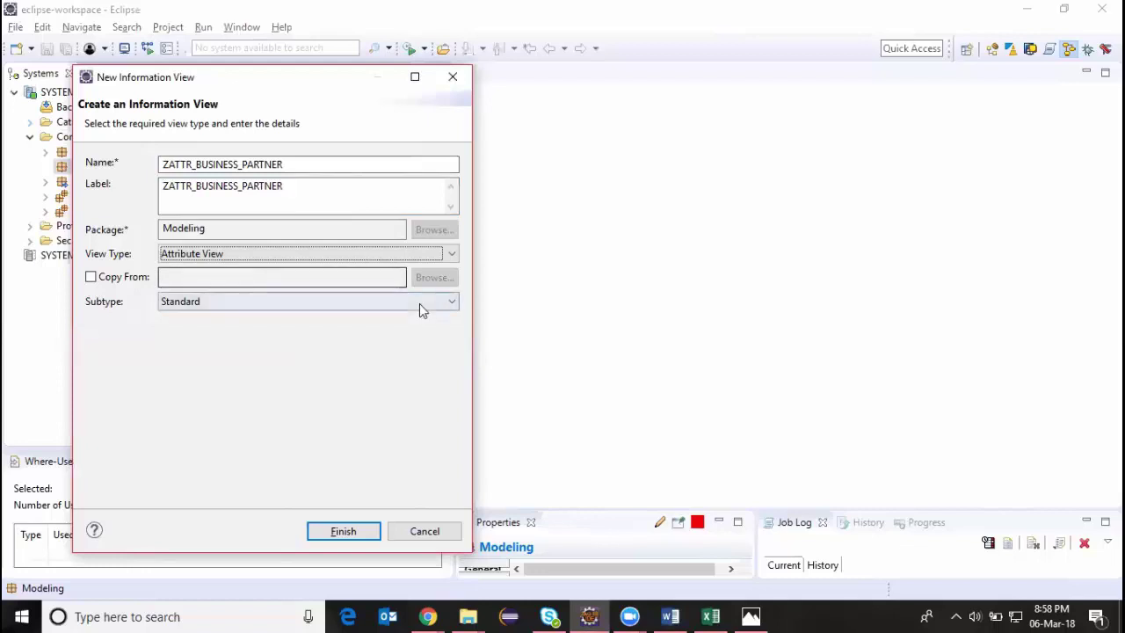
{"action": "left_click", "coordinate": [447, 306]}
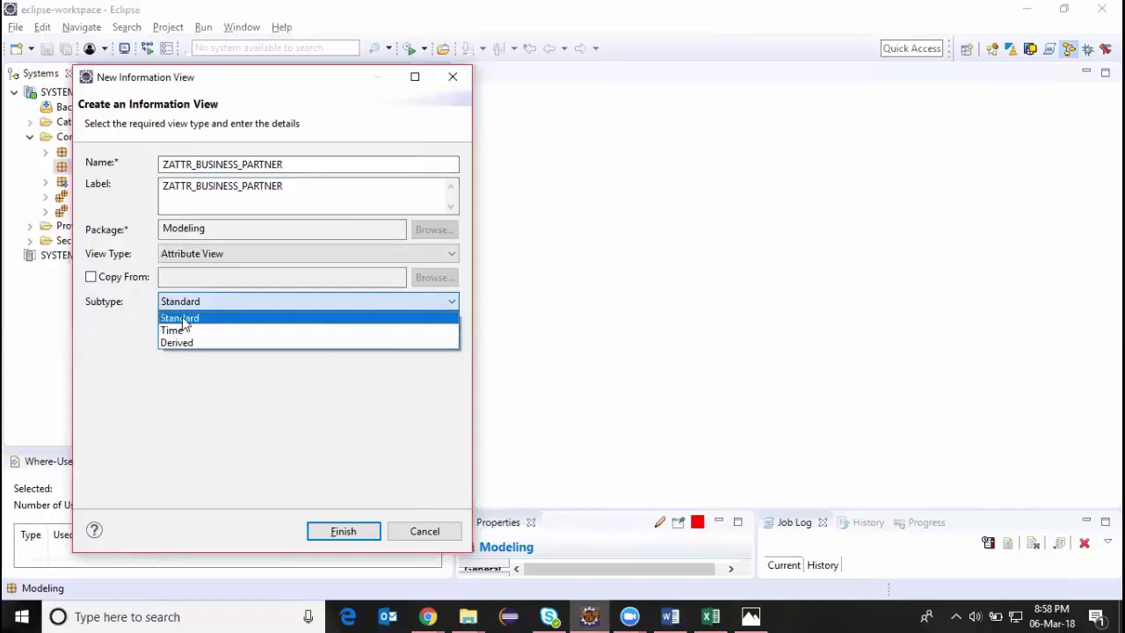
{"action": "left_click", "coordinate": [246, 297]}
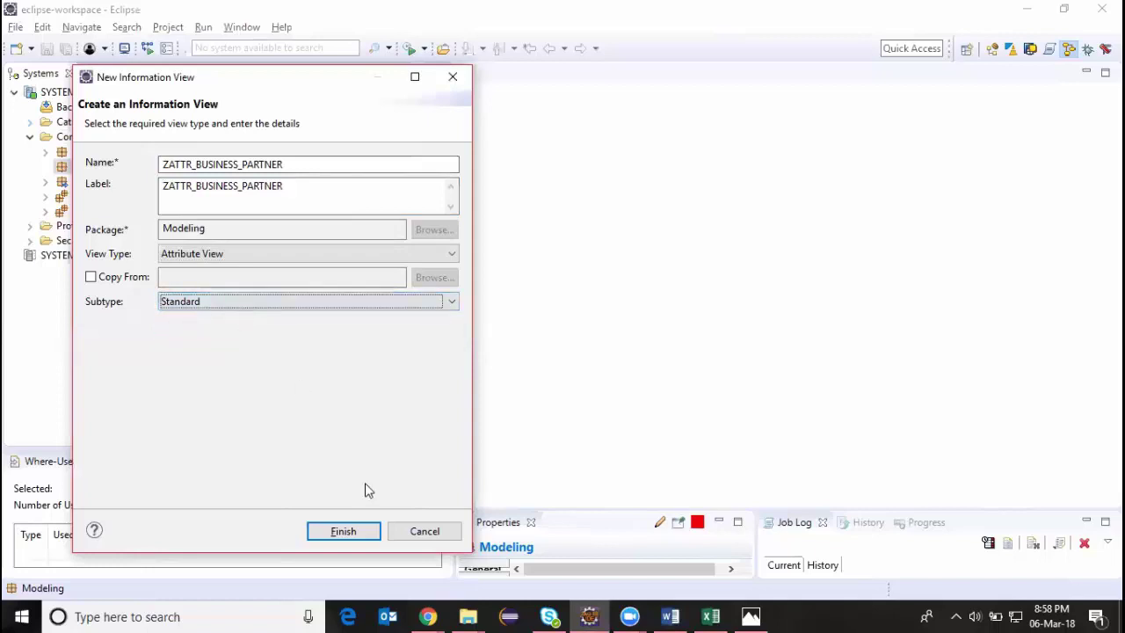
{"action": "left_click", "coordinate": [372, 532]}
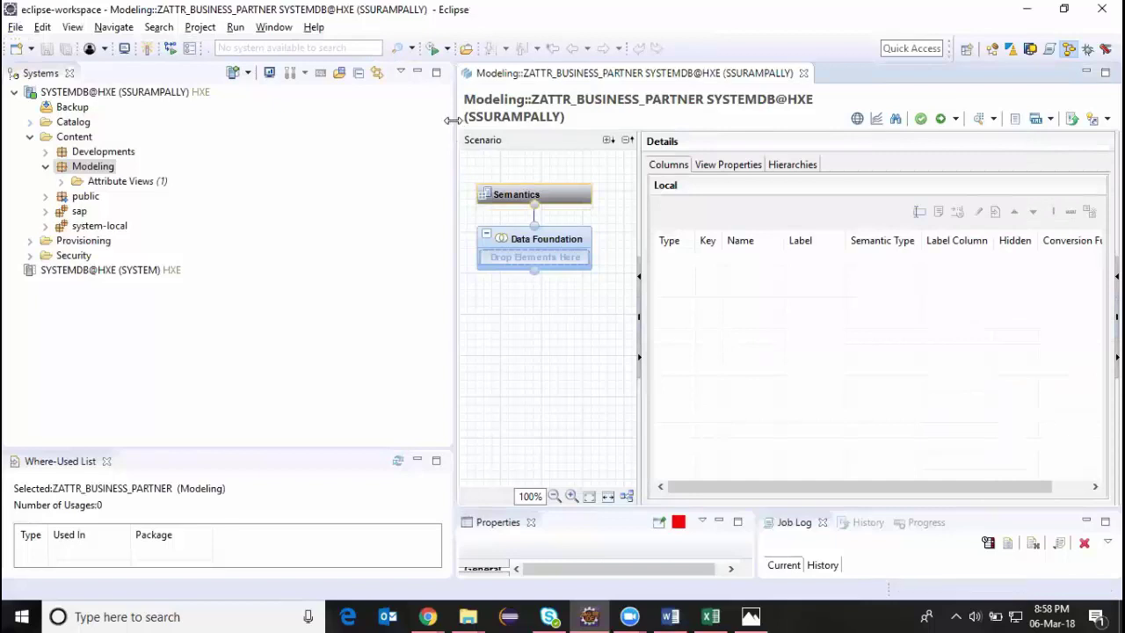
Narrow the Systems view and widen the Scenario area of the attribute view editor
{"action": "left_click_drag", "start_coordinate": [454, 122], "coordinate": [288, 130]}
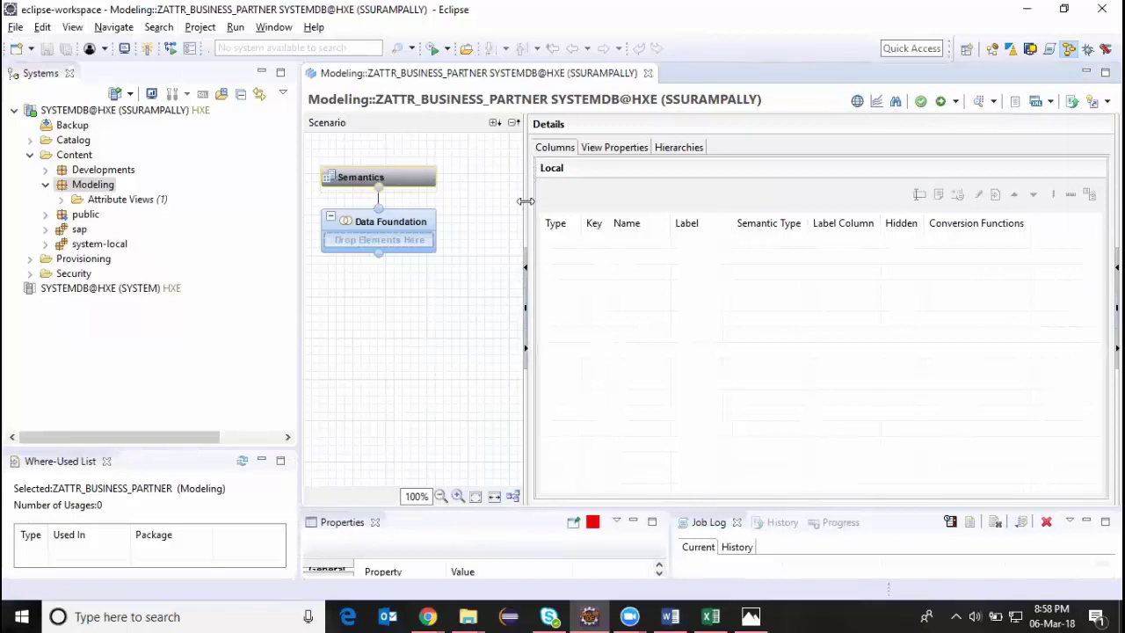
{"action": "left_click_drag", "start_coordinate": [525, 202], "coordinate": [635, 205]}
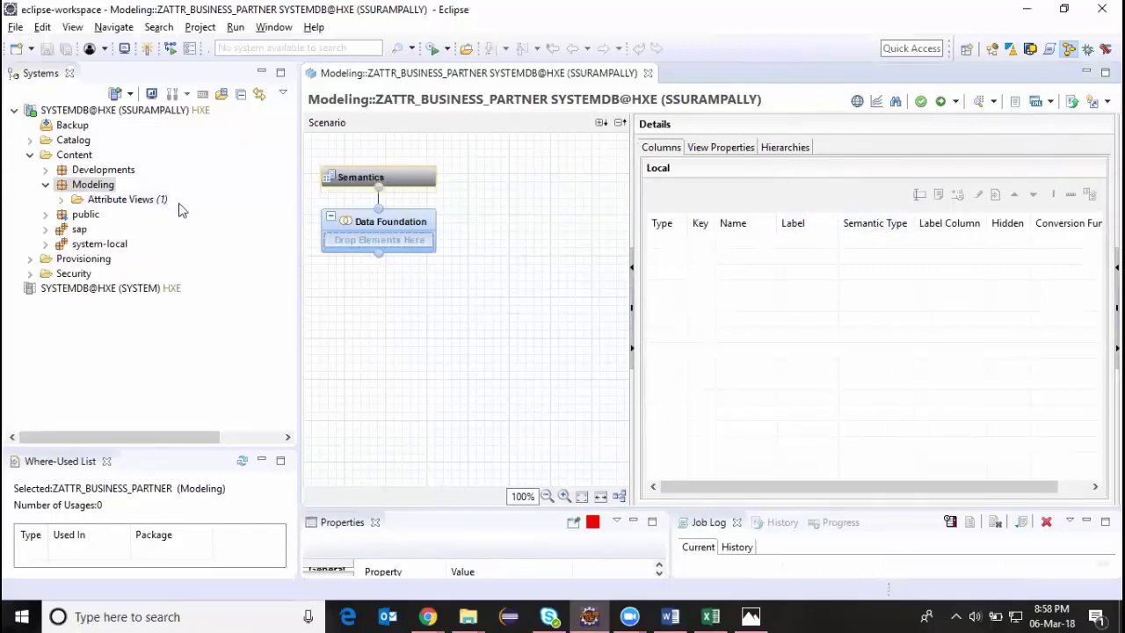
{"action": "left_click_drag", "start_coordinate": [293, 160], "coordinate": [214, 160]}
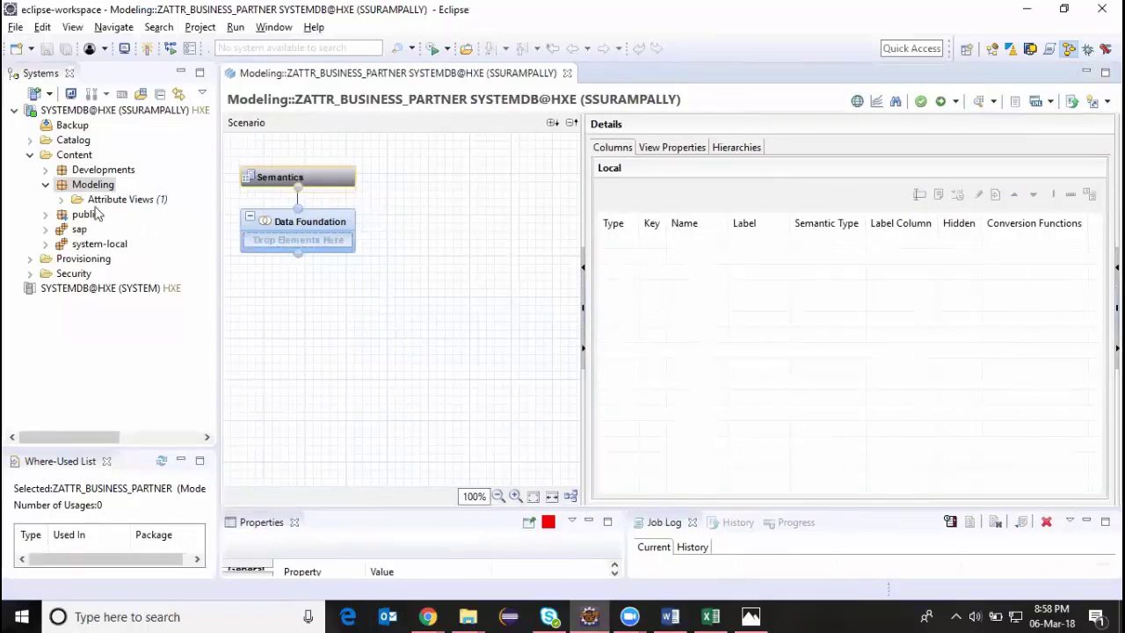
{"action": "mouse_move", "coordinate": [276, 233]}
Expand the Catalog down to the Tables folder of the SAP_HANA_DEMO schema
{"action": "left_click", "coordinate": [29, 140]}
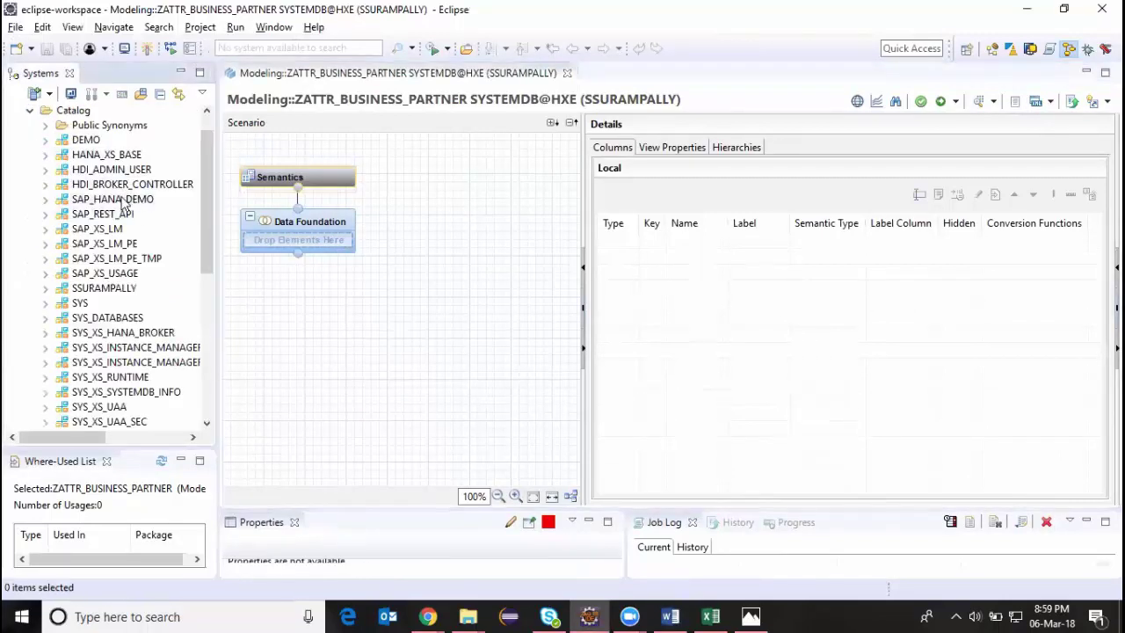
{"action": "scroll", "coordinate": [67, 325], "scroll_direction": "down", "scroll_amount": 2}
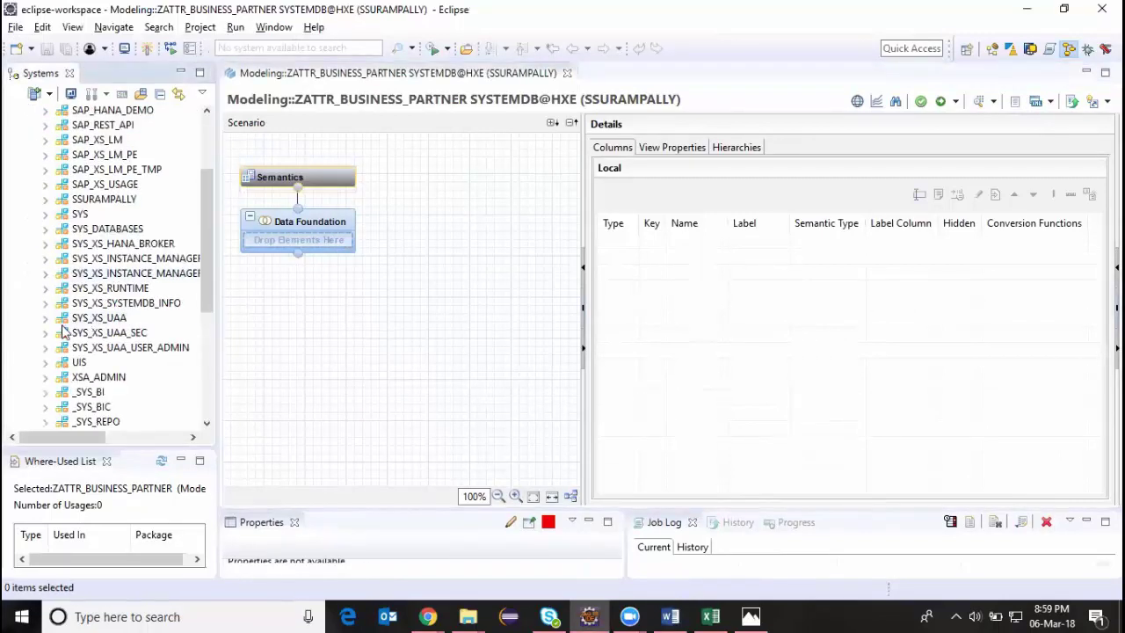
{"action": "scroll", "coordinate": [64, 332], "scroll_direction": "down", "scroll_amount": 2}
{"action": "scroll", "coordinate": [55, 334], "scroll_direction": "down", "scroll_amount": 1}
{"action": "scroll", "coordinate": [52, 317], "scroll_direction": "up", "scroll_amount": 3}
{"action": "left_click", "coordinate": [45, 110]}
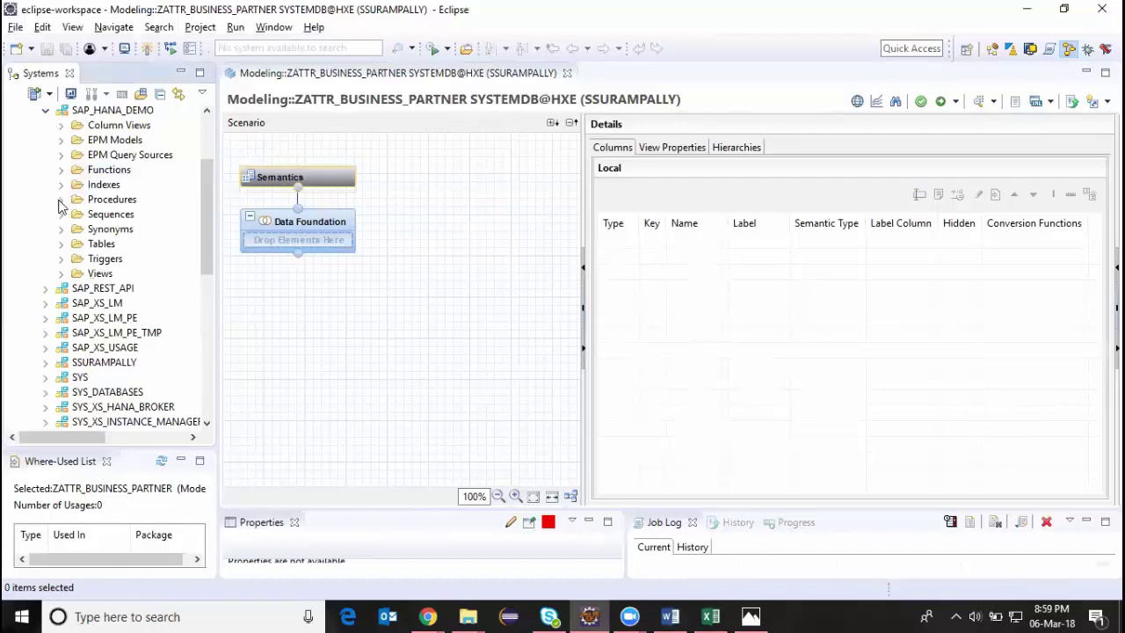
{"action": "left_click", "coordinate": [61, 245]}
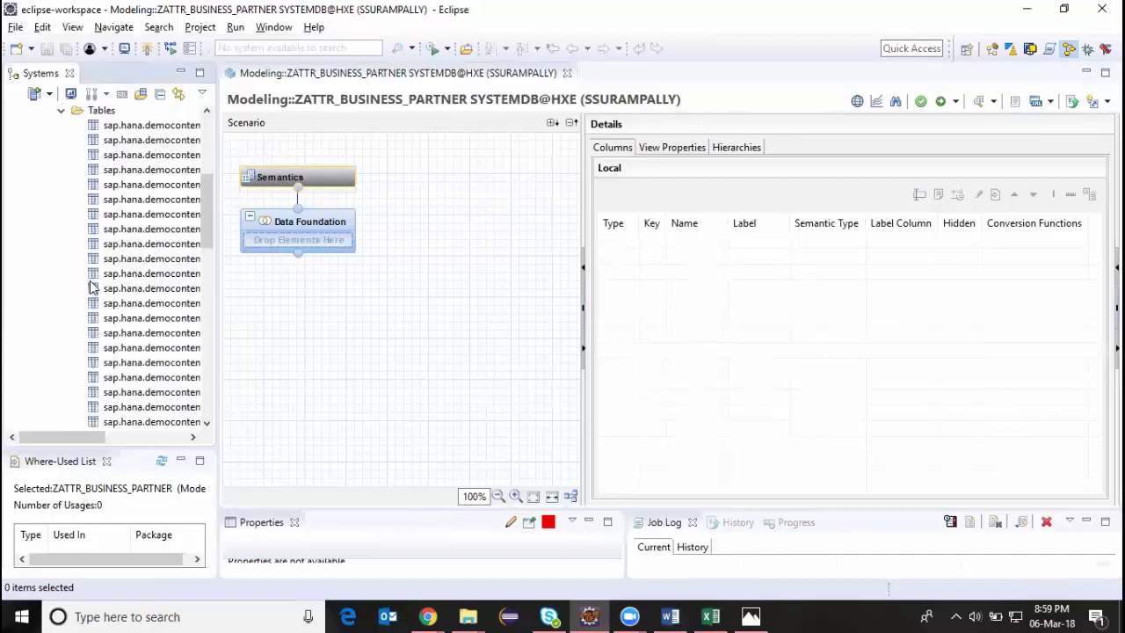
Widen the Systems view to read the full table names and add the MD.BusinessPartner table to the Data Foundation
{"action": "left_click_drag", "start_coordinate": [262, 151], "coordinate": [400, 158]}
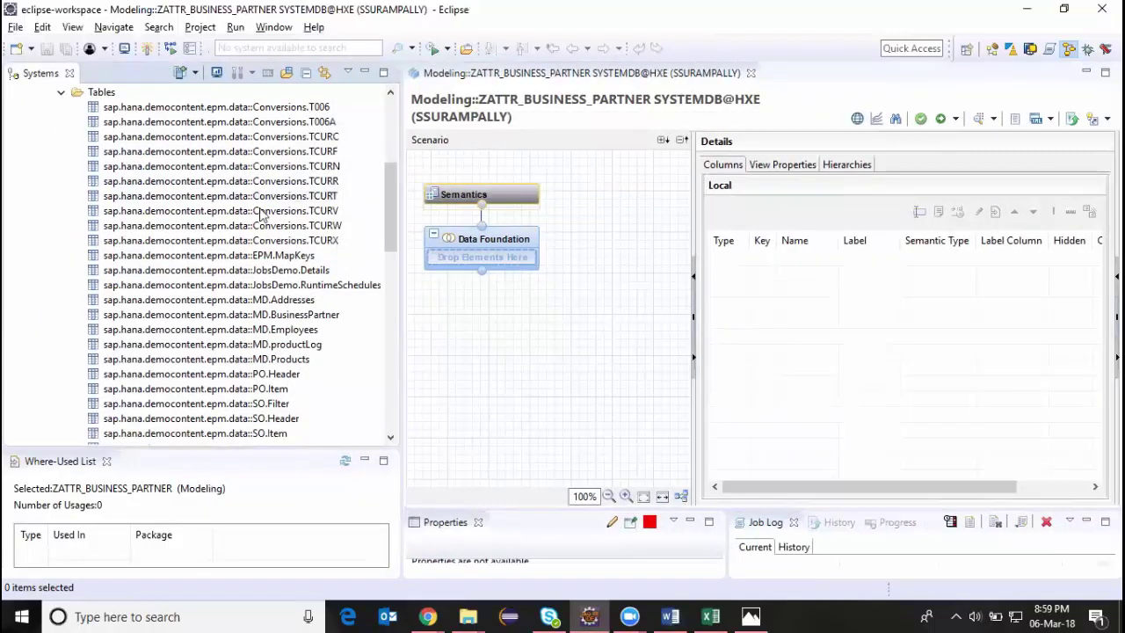
{"action": "left_click", "coordinate": [294, 317]}
{"action": "left_click_drag", "start_coordinate": [273, 321], "coordinate": [499, 254]}
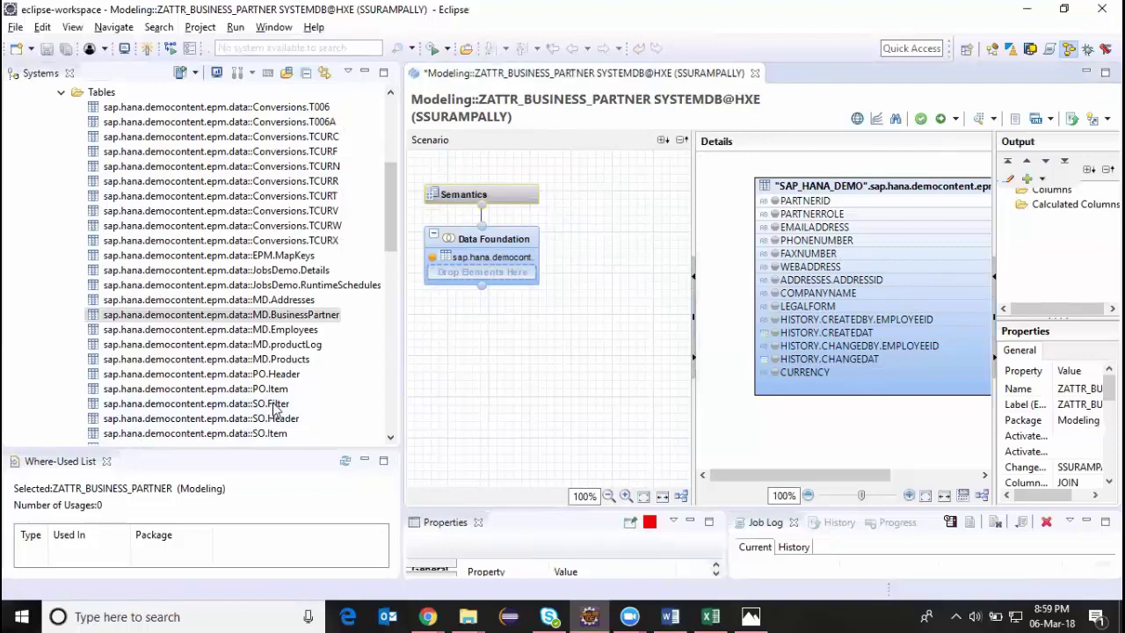
Search for democontent from the Data Foundation and add the MD.Addresses table of SAP_HANA_DEMO to it
{"action": "scroll", "coordinate": [286, 421], "scroll_direction": "down", "scroll_amount": 1}
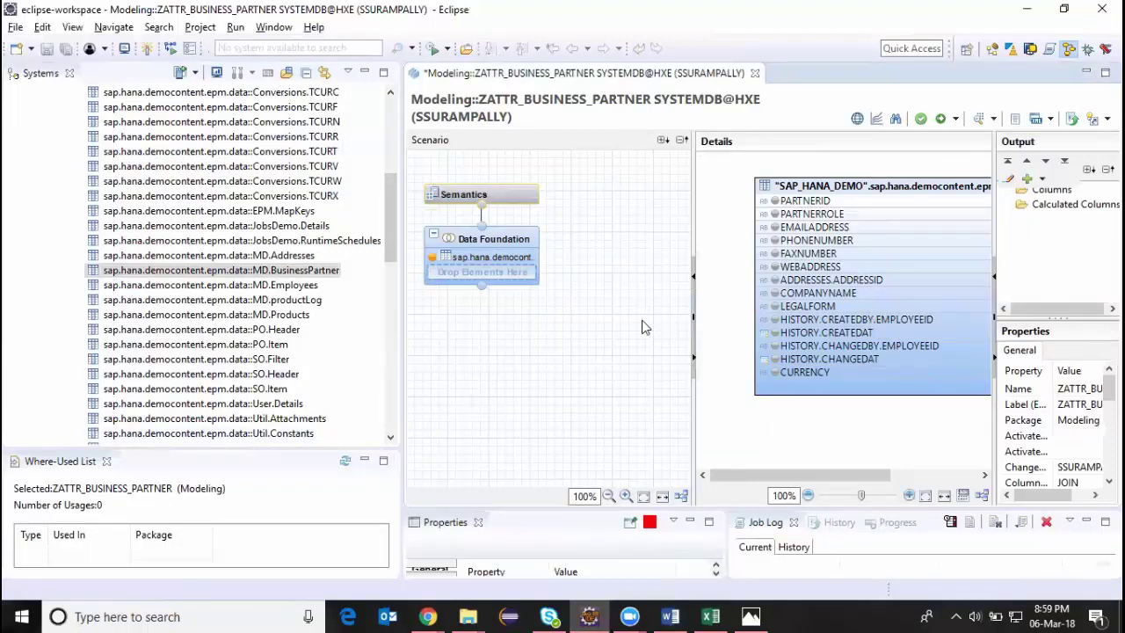
{"action": "left_click", "coordinate": [290, 257]}
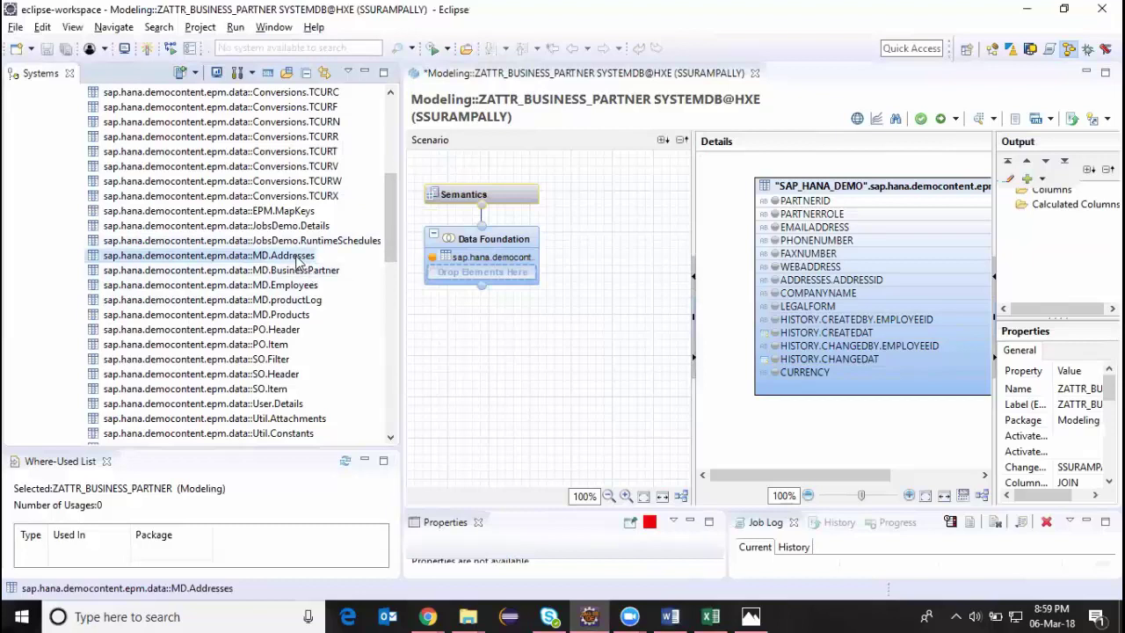
{"action": "left_click", "coordinate": [863, 281]}
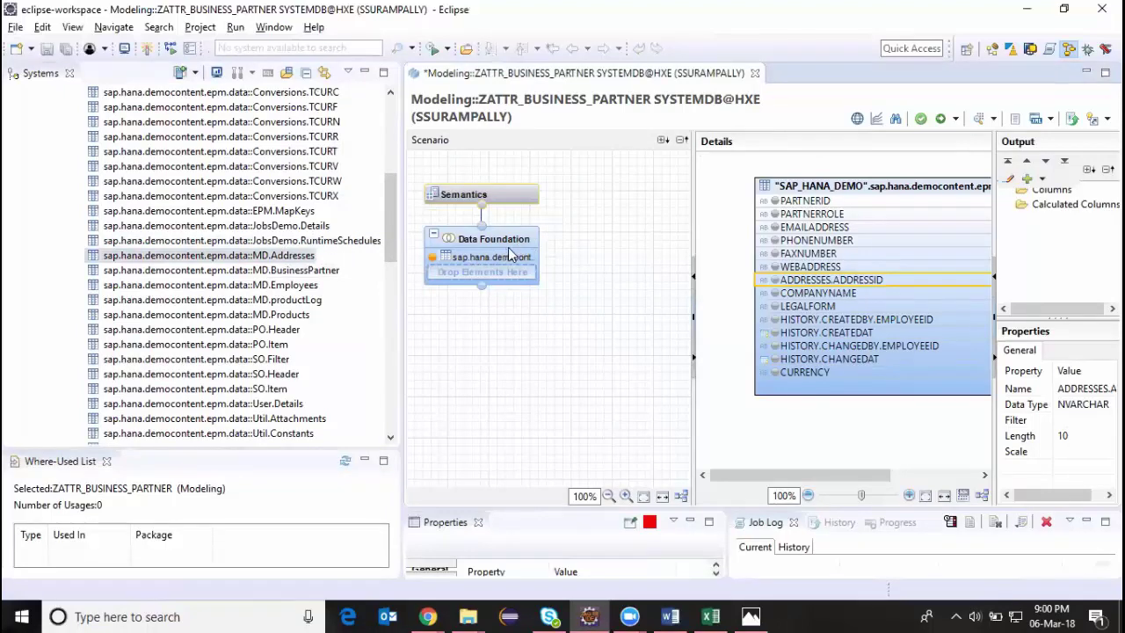
{"action": "left_click", "coordinate": [556, 235]}
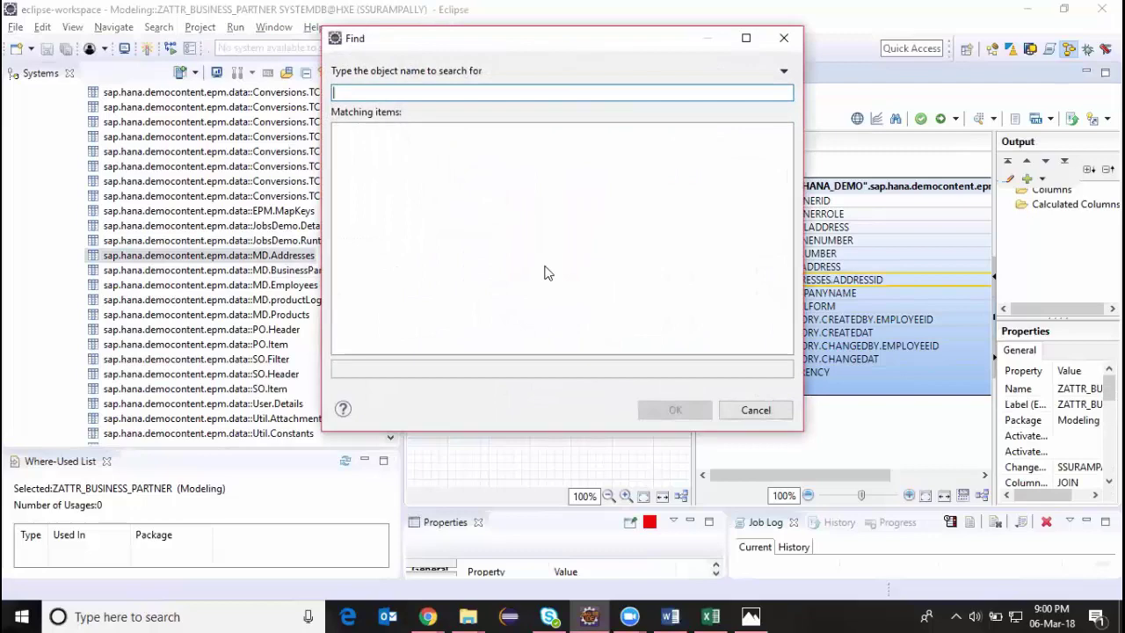
{"action": "type", "text": "democo"}
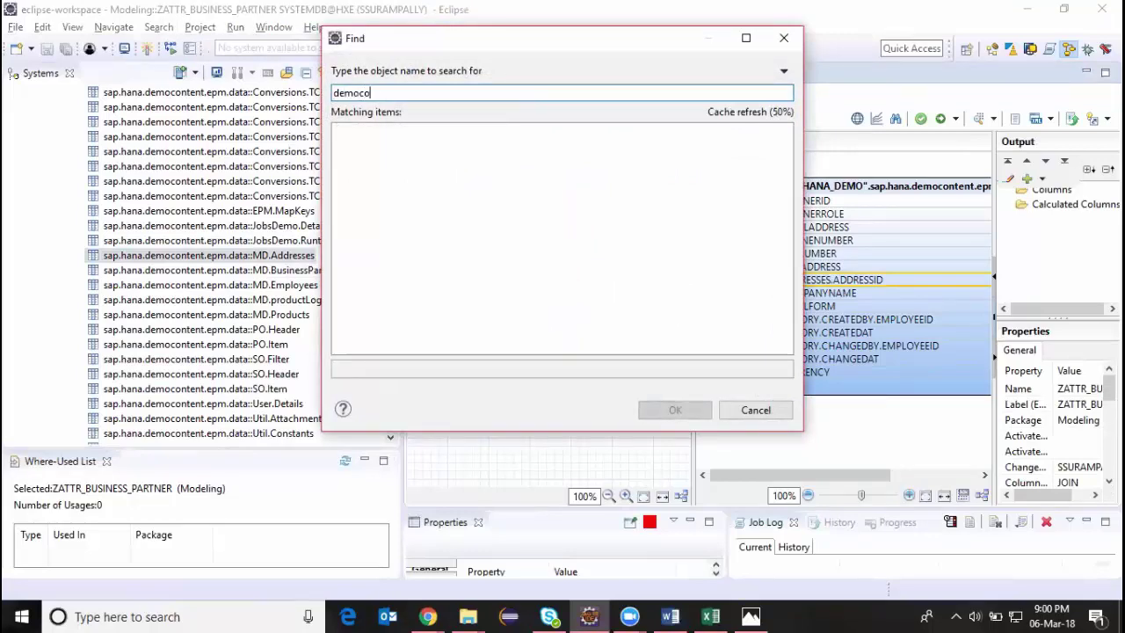
{"action": "type", "text": "ntent"}
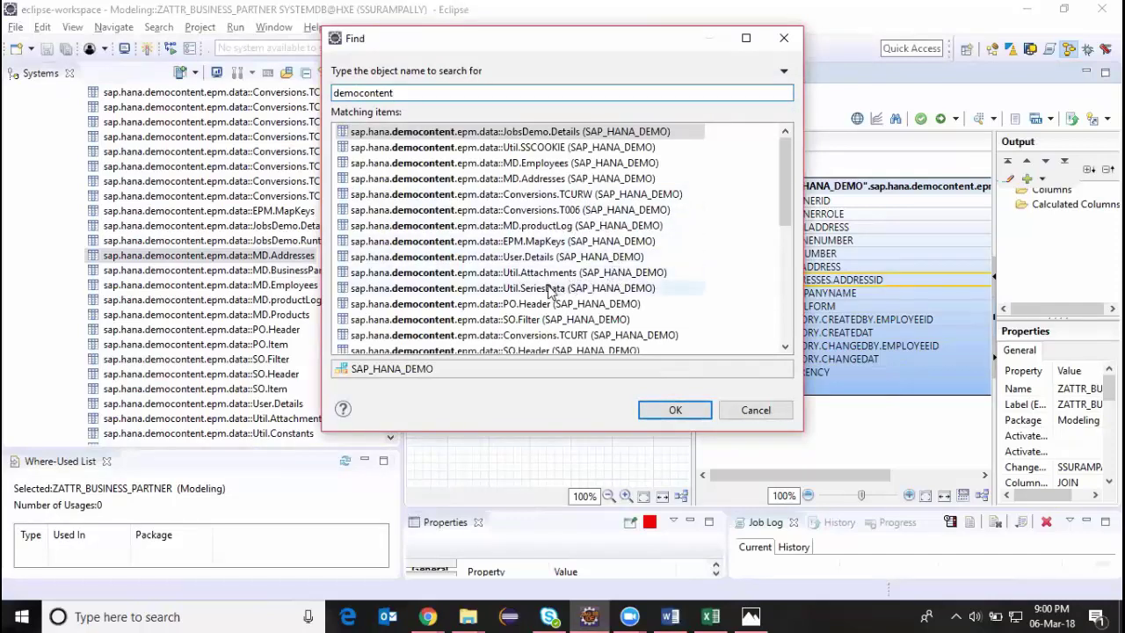
{"action": "left_click", "coordinate": [602, 180]}
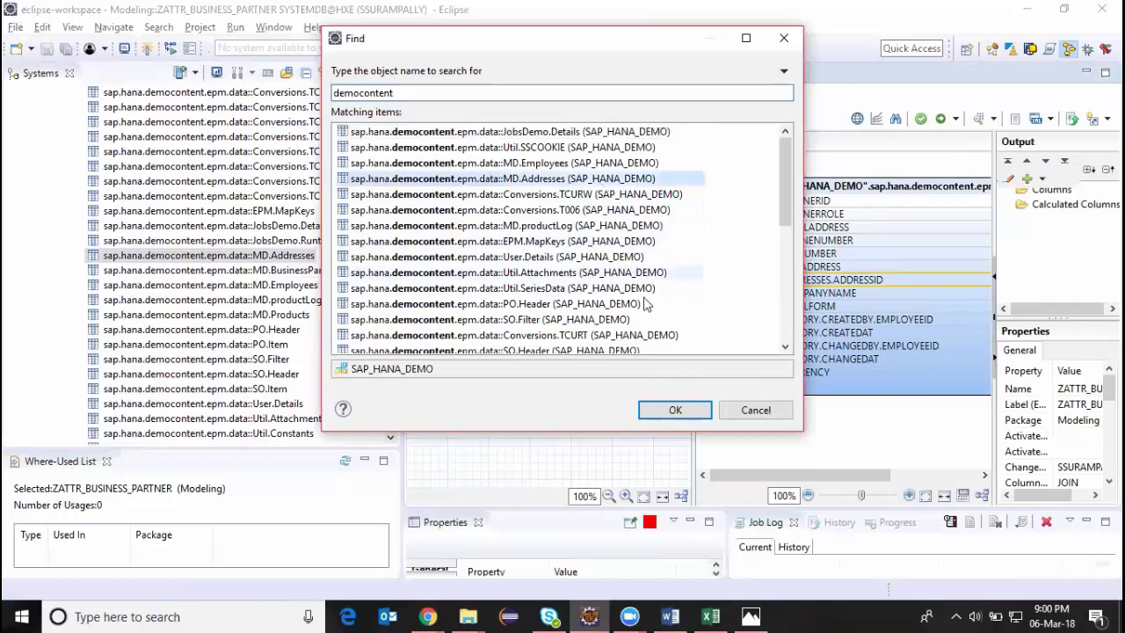
{"action": "left_click", "coordinate": [675, 409]}
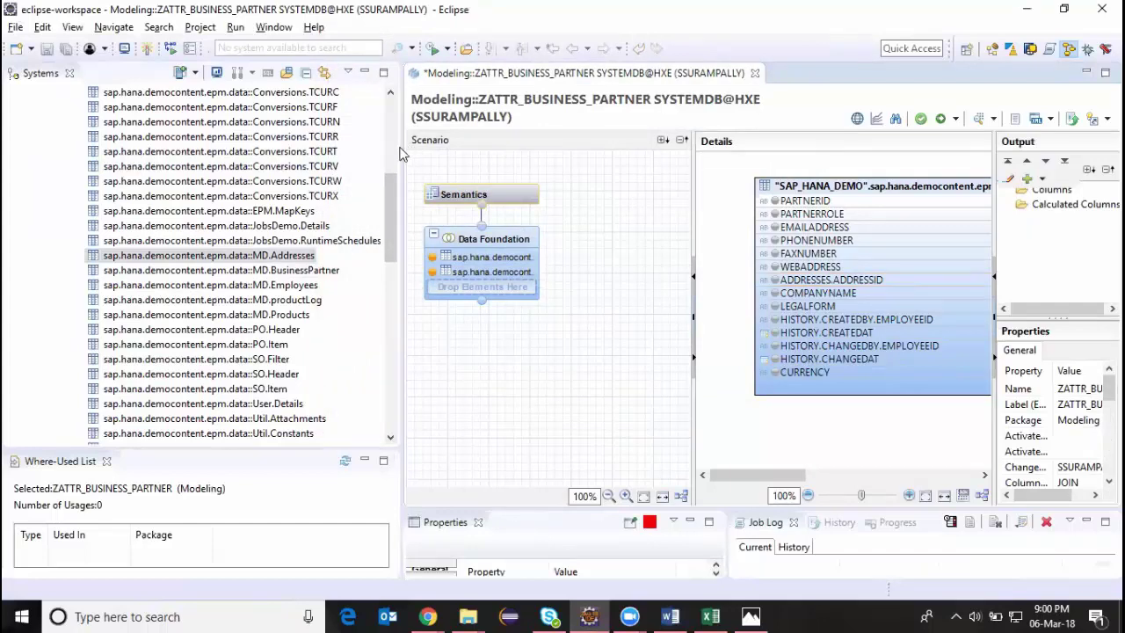
Enlarge the Details area of the editor and add PARTNERID from the MD.BusinessPartner table to the output columns
{"action": "left_click_drag", "start_coordinate": [400, 153], "coordinate": [201, 171]}
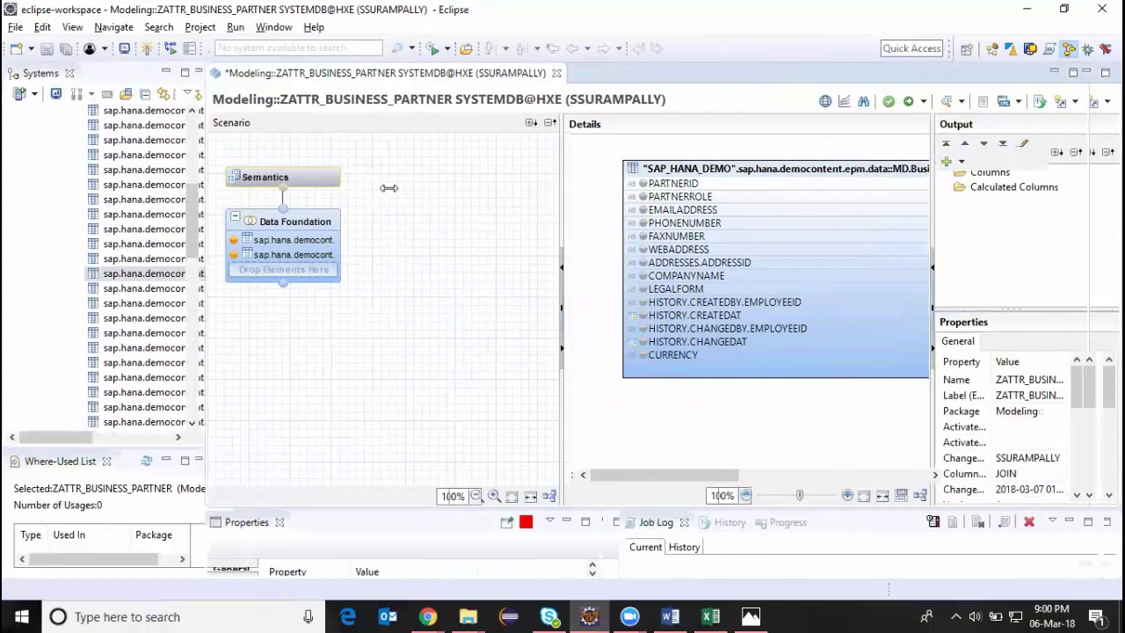
{"action": "left_click_drag", "start_coordinate": [574, 174], "coordinate": [436, 181]}
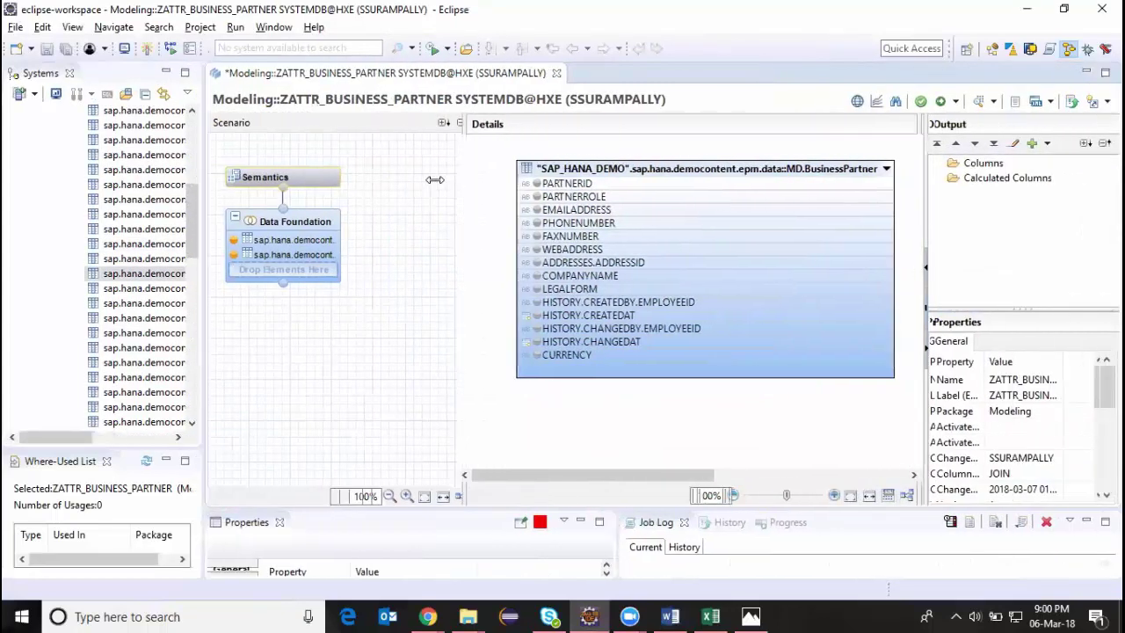
{"action": "left_click", "coordinate": [668, 467]}
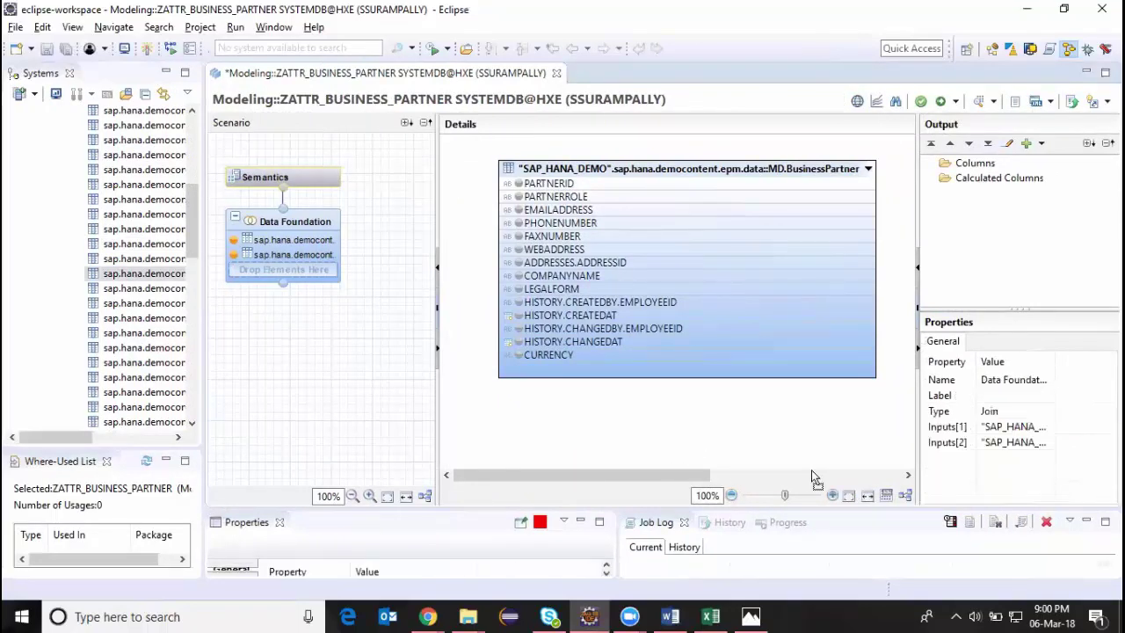
{"action": "left_click_drag", "start_coordinate": [681, 473], "coordinate": [605, 479]}
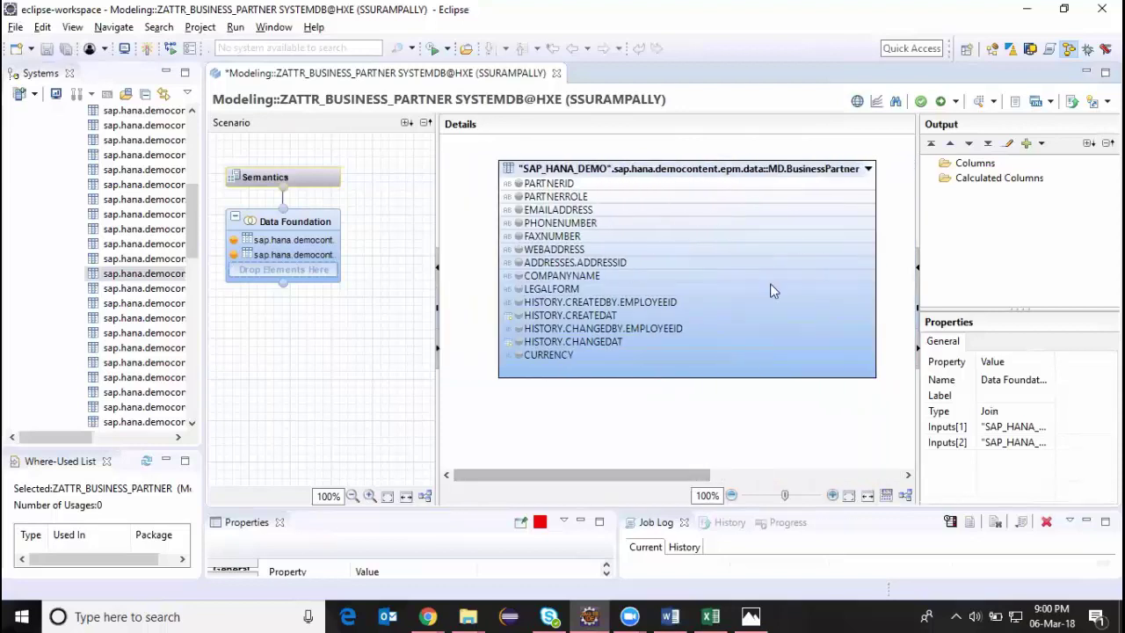
{"action": "left_click", "coordinate": [518, 184]}
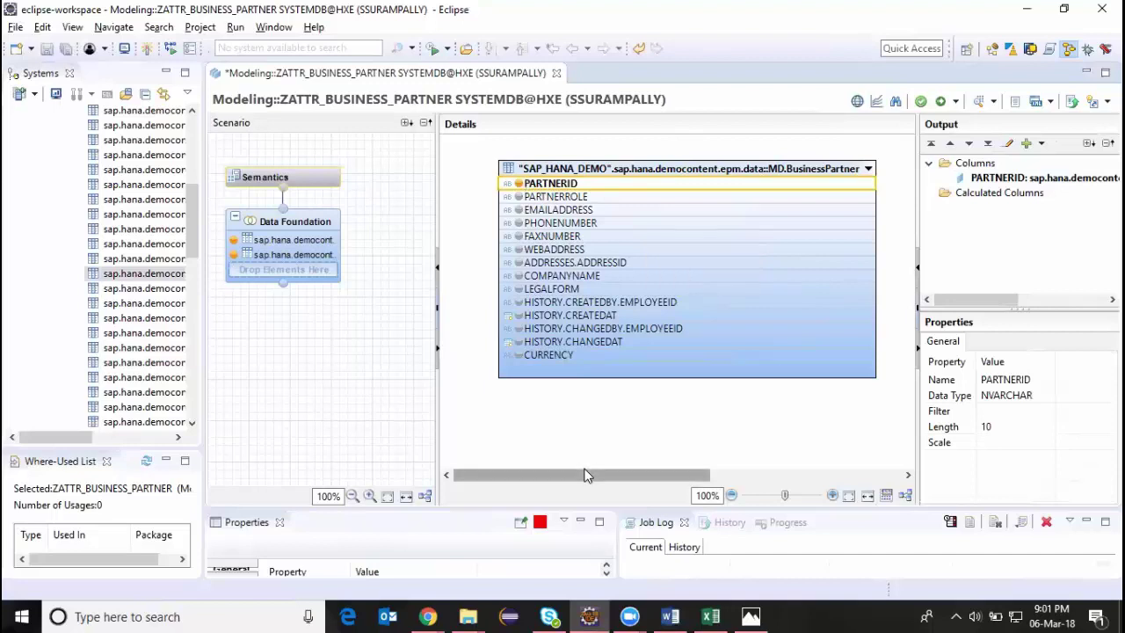
Join ADDRESSES.ADDRESSID of the MD.BusinessPartner table to ADDRESSID of the MD.Addresses table
{"action": "left_click_drag", "start_coordinate": [587, 474], "coordinate": [619, 475]}
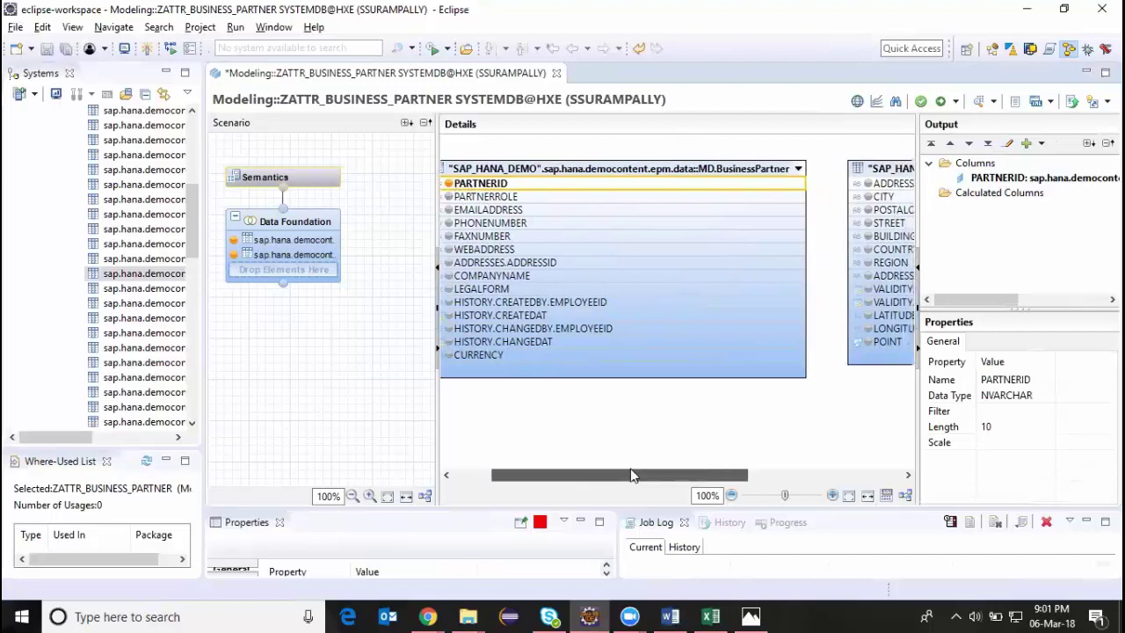
{"action": "left_click_drag", "start_coordinate": [627, 475], "coordinate": [641, 475]}
{"action": "left_click", "coordinate": [538, 262]}
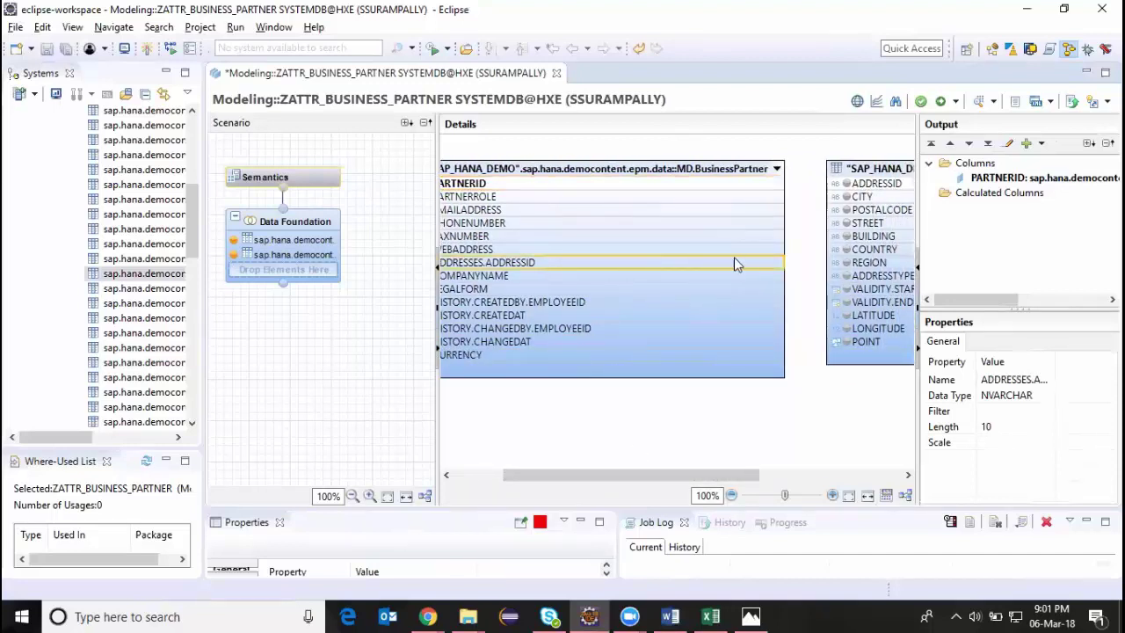
{"action": "left_click_drag", "start_coordinate": [817, 224], "coordinate": [835, 185]}
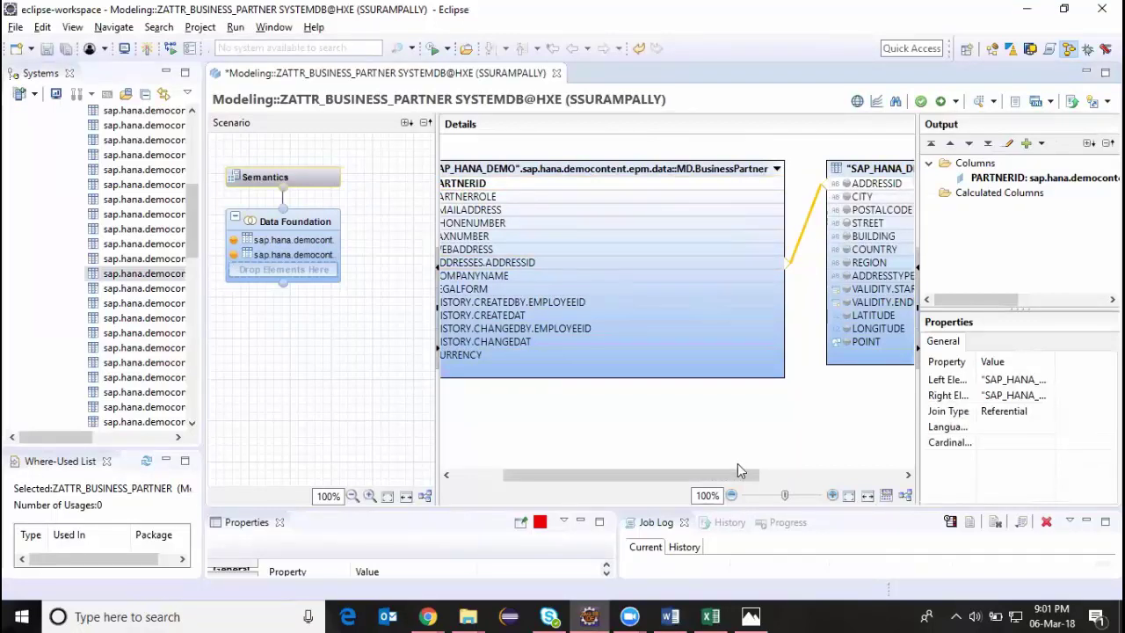
Add CITY, COUNTRY and REGION from the MD.Addresses table to the output columns
{"action": "left_click_drag", "start_coordinate": [738, 474], "coordinate": [788, 475]}
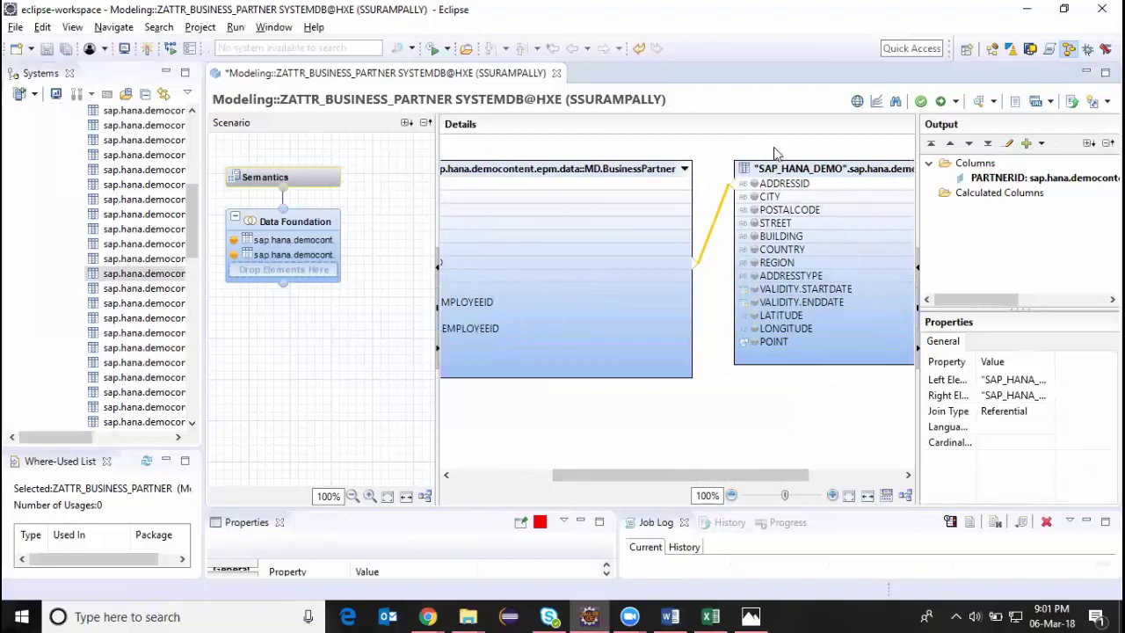
{"action": "left_click", "coordinate": [753, 198]}
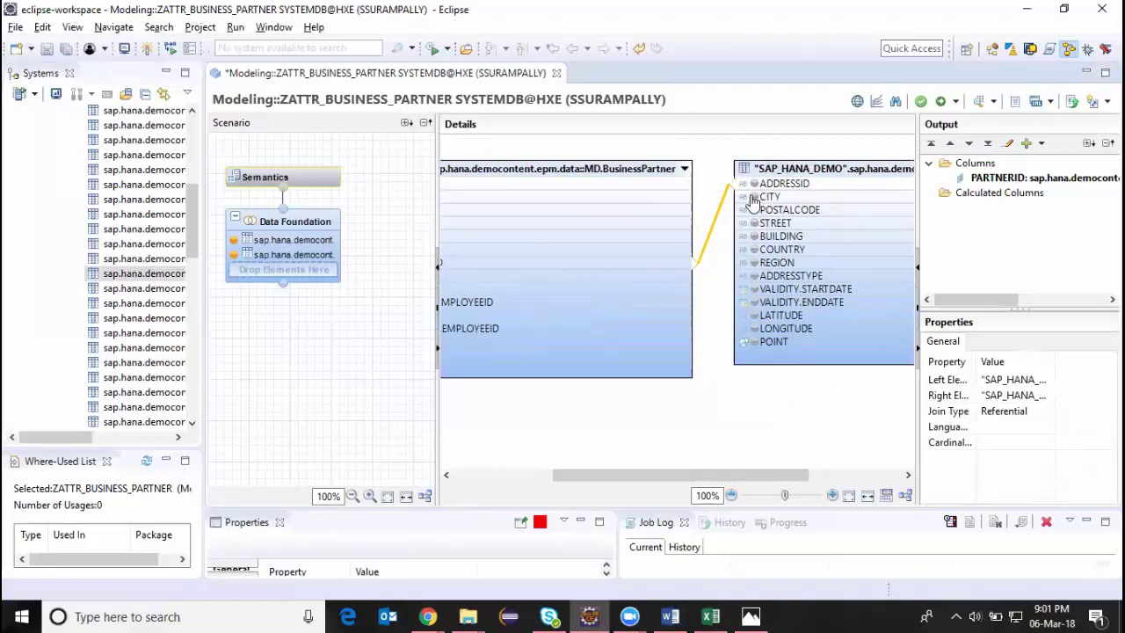
{"action": "left_click", "coordinate": [755, 252]}
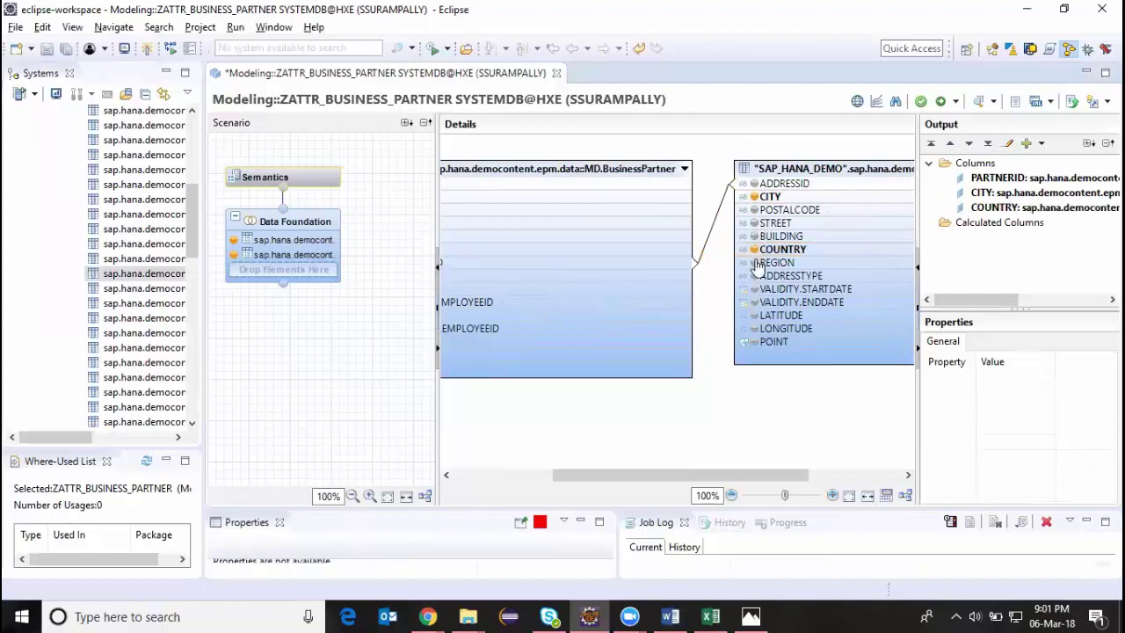
{"action": "left_click", "coordinate": [756, 264]}
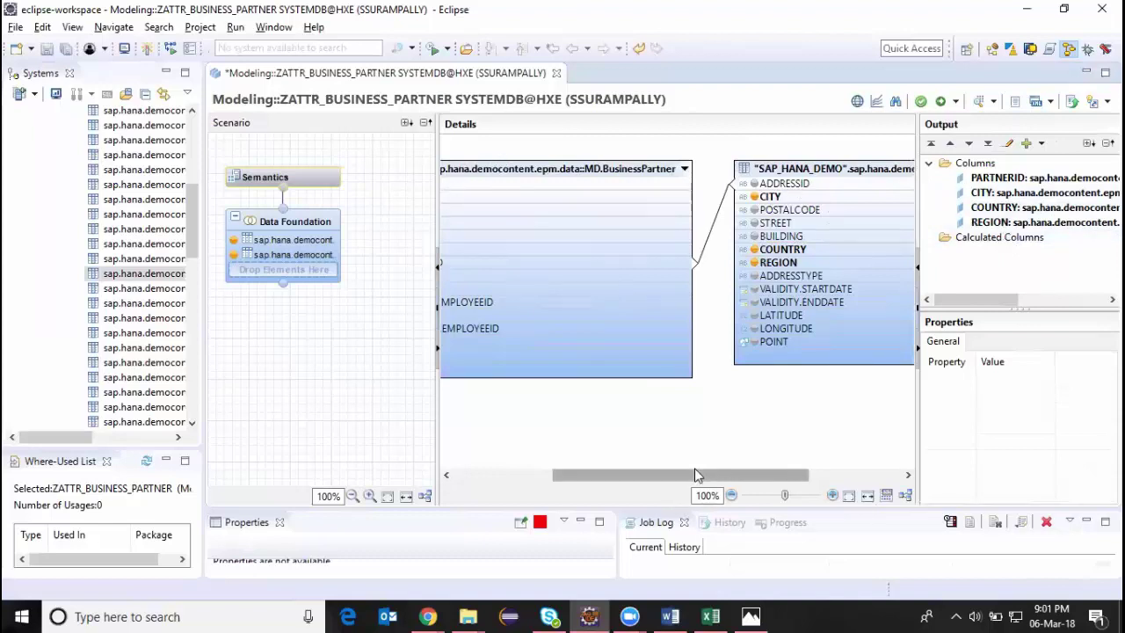
Open the join between MD.BusinessPartner and MD.Addresses for editing and set its join type to Inner
{"action": "left_click_drag", "start_coordinate": [695, 474], "coordinate": [629, 478]}
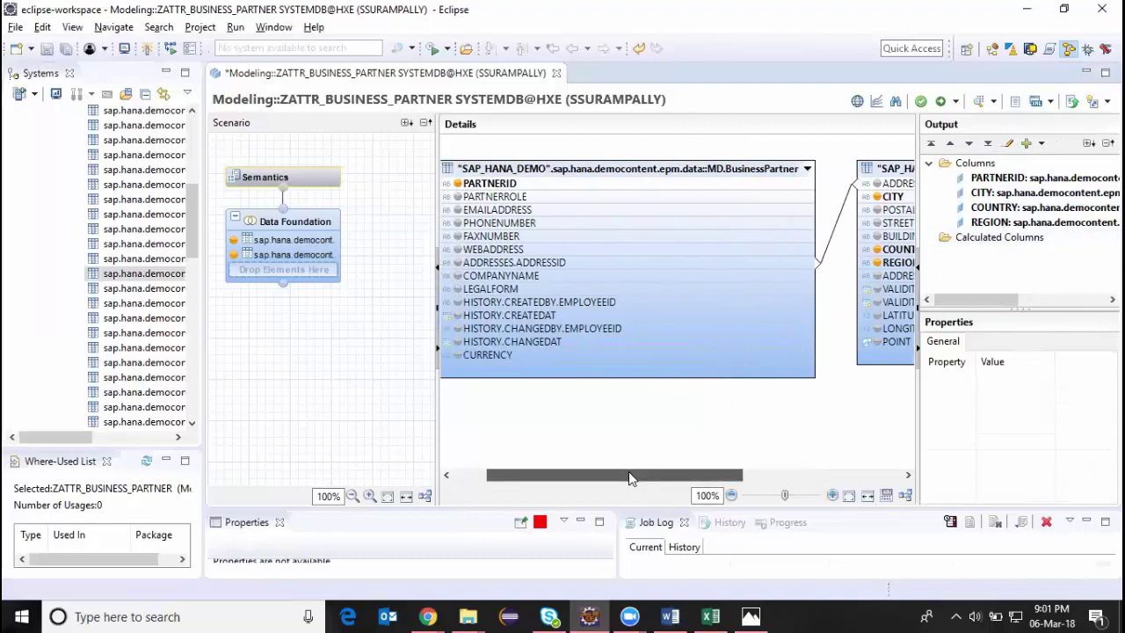
{"action": "left_click", "coordinate": [845, 206]}
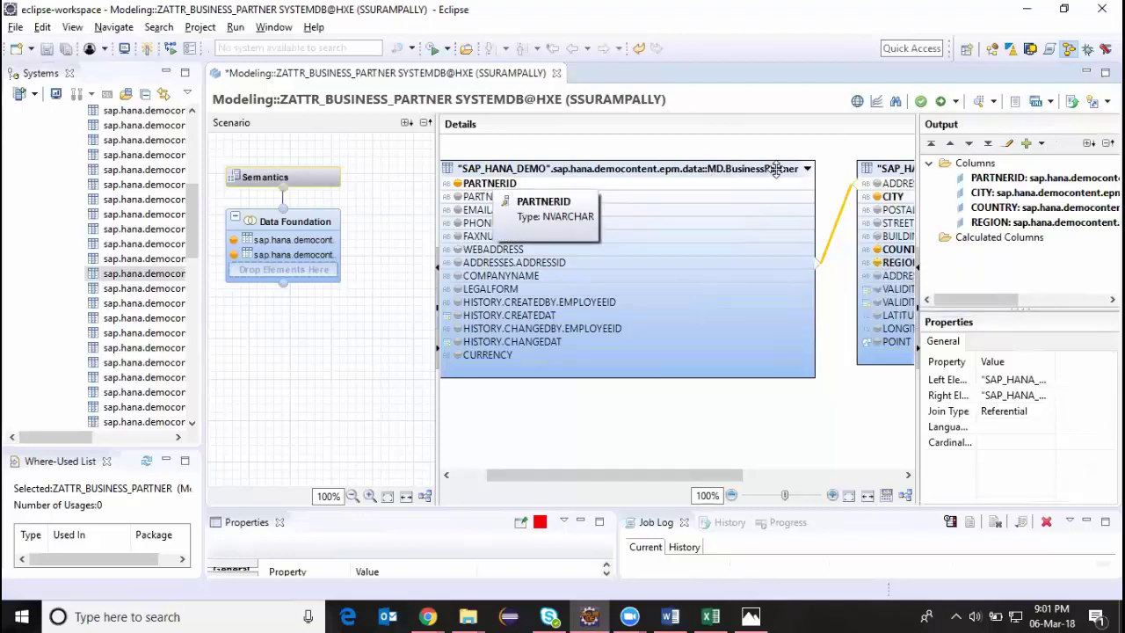
{"action": "left_click_drag", "start_coordinate": [726, 474], "coordinate": [782, 474]}
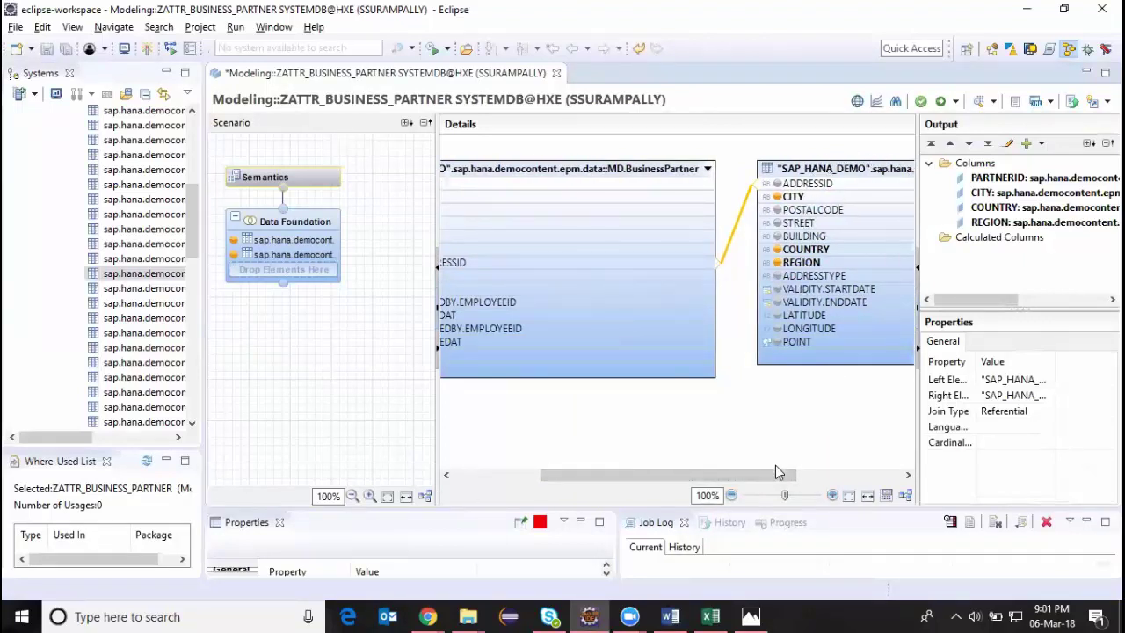
{"action": "left_click_drag", "start_coordinate": [775, 475], "coordinate": [787, 474]}
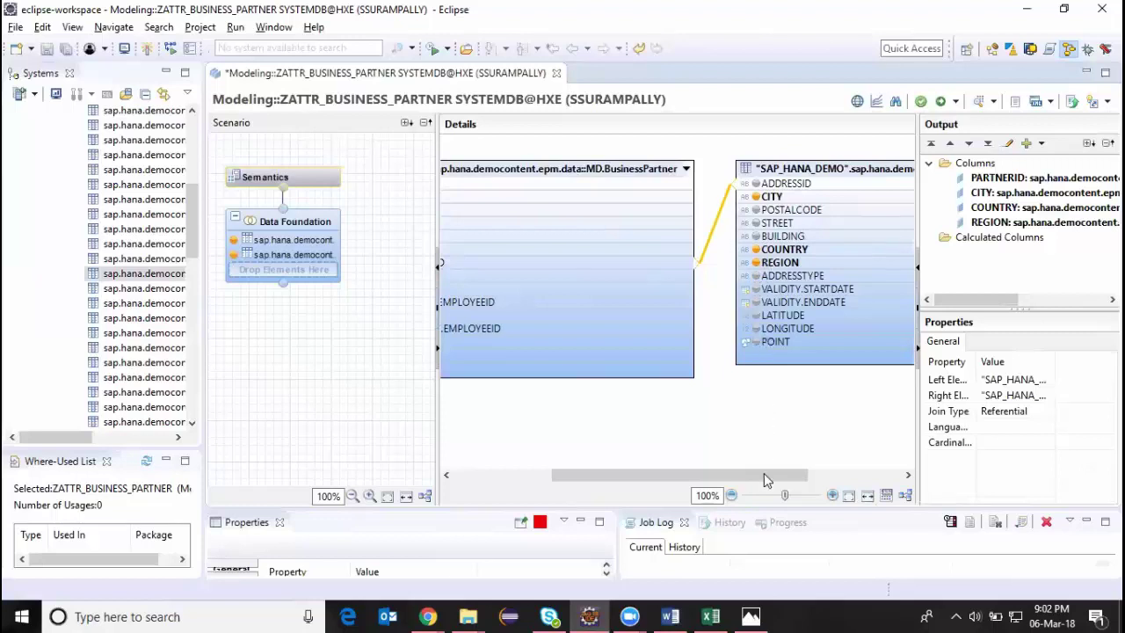
{"action": "left_click_drag", "start_coordinate": [734, 482], "coordinate": [837, 483]}
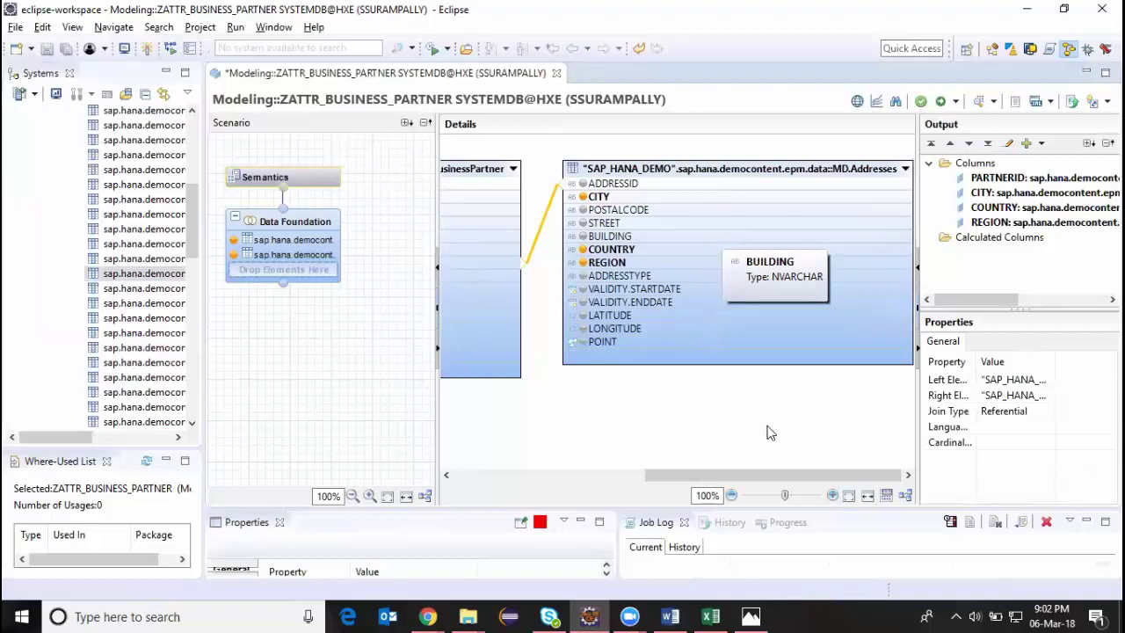
{"action": "double_click", "coordinate": [542, 230]}
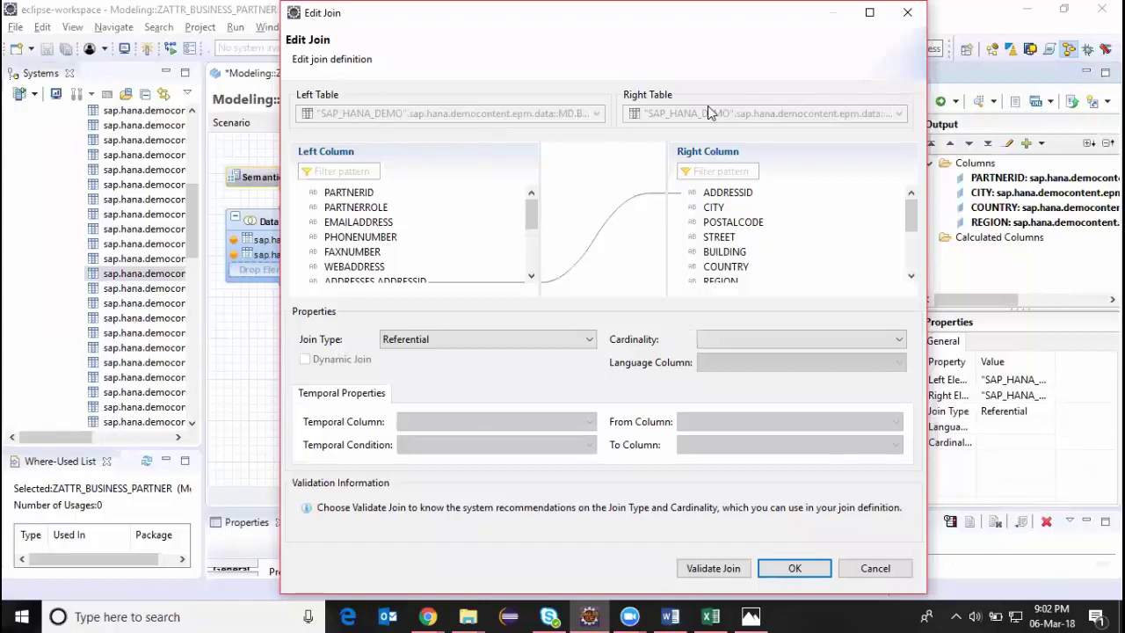
{"action": "left_click", "coordinate": [591, 340]}
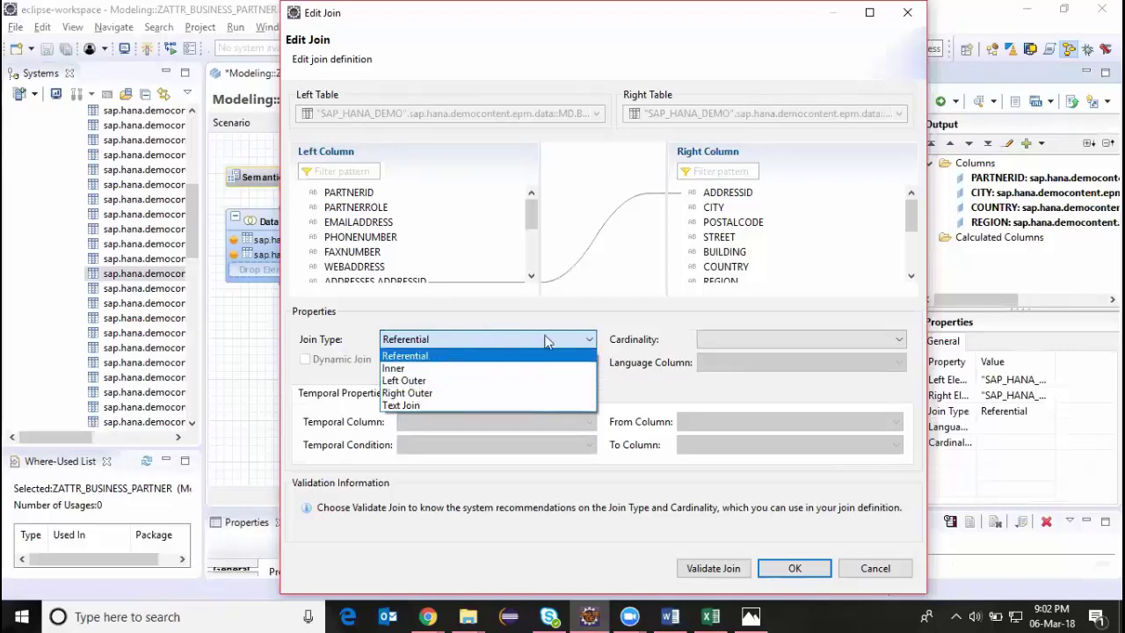
{"action": "left_click", "coordinate": [444, 369]}
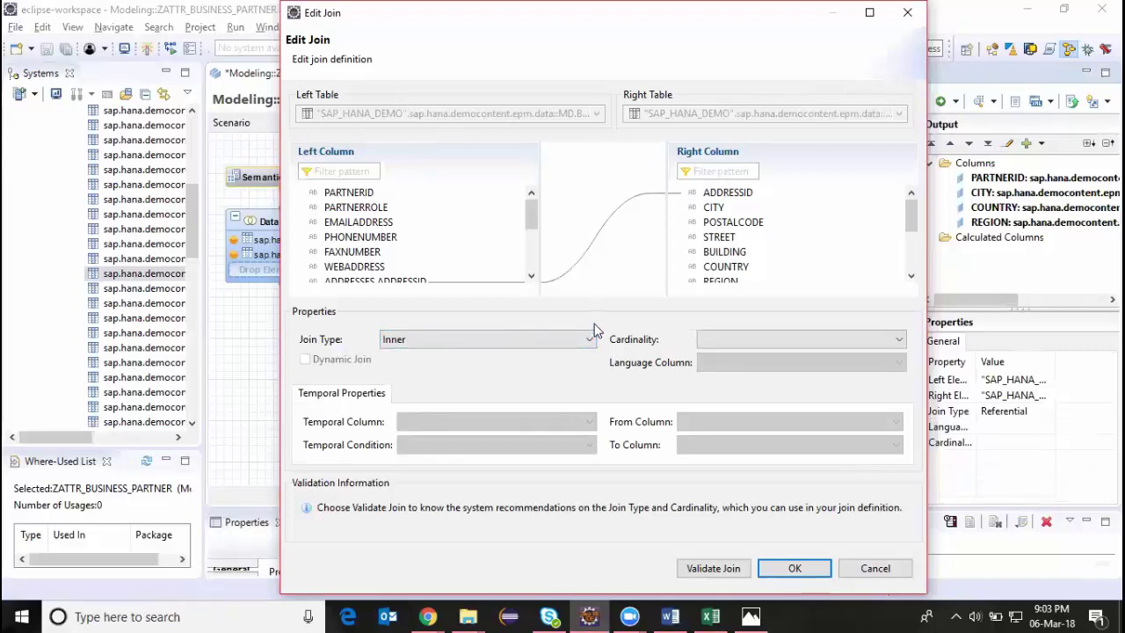
Check the joined columns, set the join's cardinality to n..1 and apply the join definition
{"action": "left_click", "coordinate": [895, 339]}
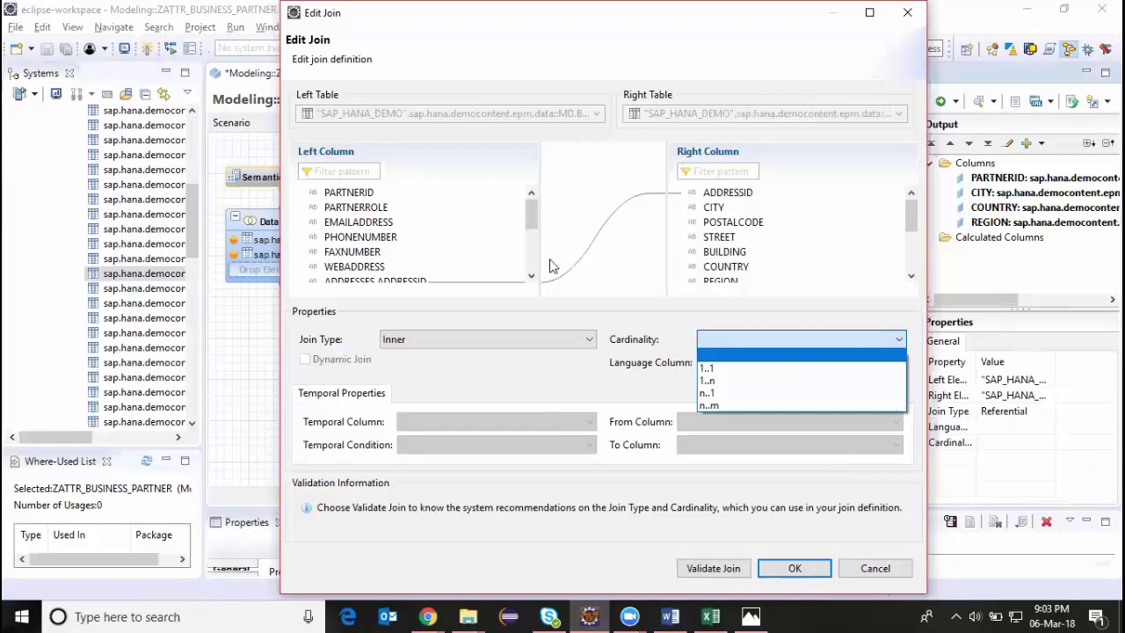
{"action": "left_click", "coordinate": [532, 225]}
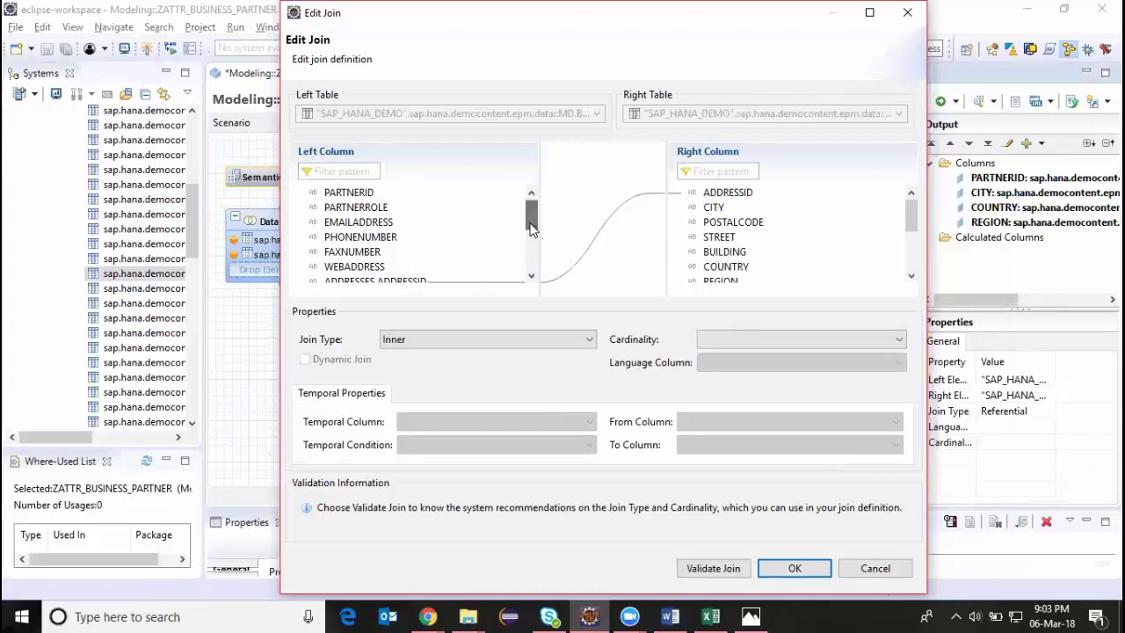
{"action": "scroll", "coordinate": [531, 228], "scroll_direction": "down", "scroll_amount": 1}
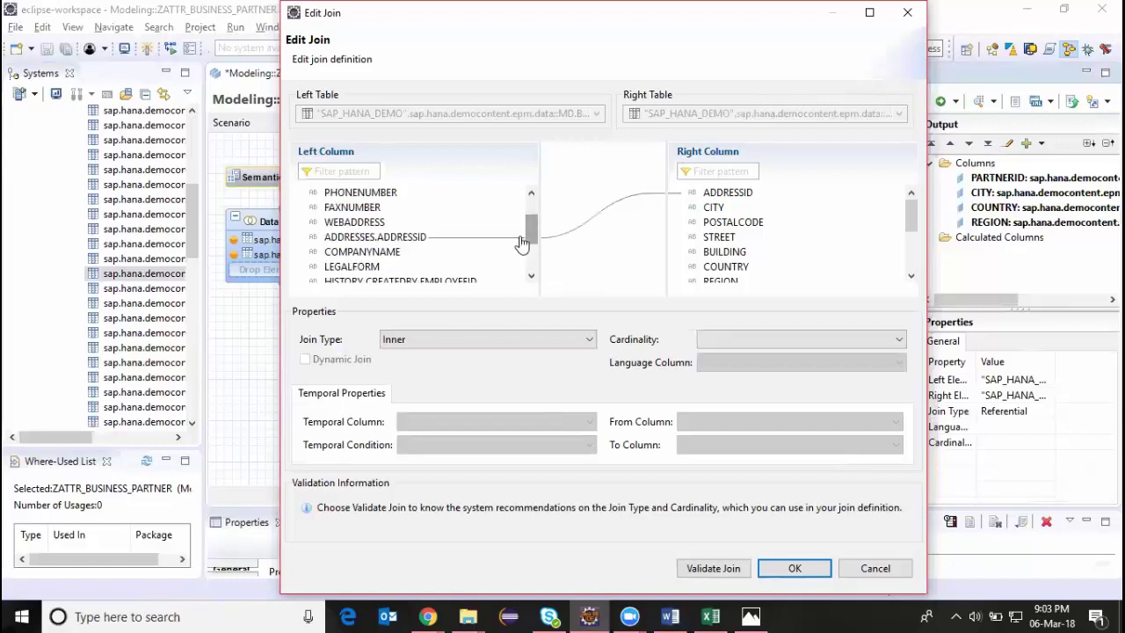
{"action": "left_click_drag", "start_coordinate": [539, 234], "coordinate": [538, 209]}
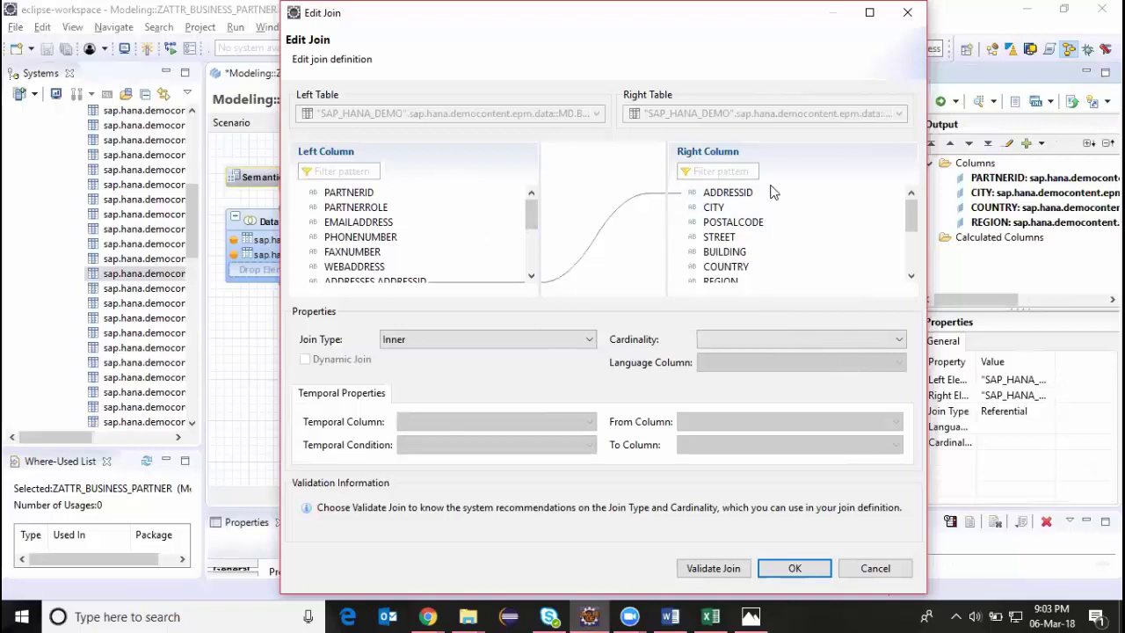
{"action": "left_click", "coordinate": [893, 343]}
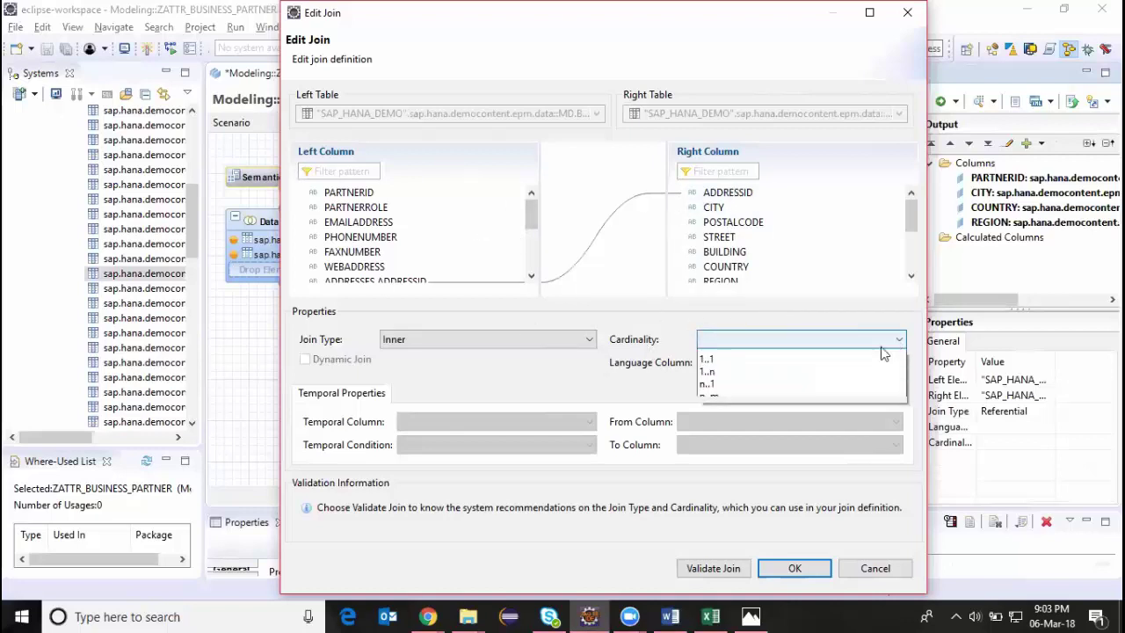
{"action": "left_click", "coordinate": [708, 396]}
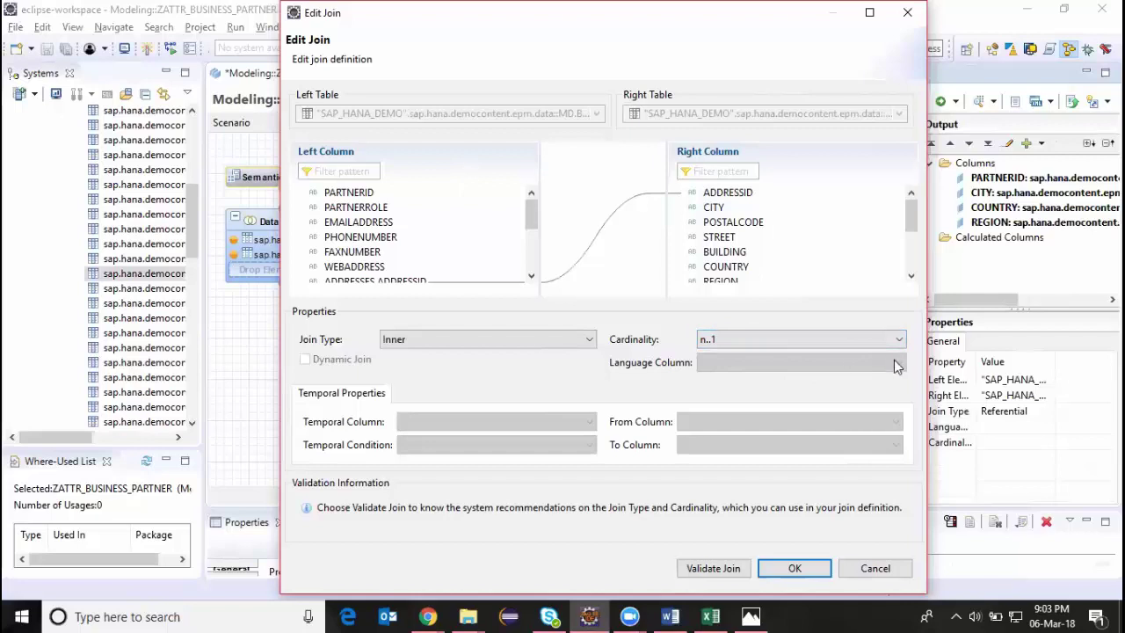
{"action": "left_click", "coordinate": [794, 568]}
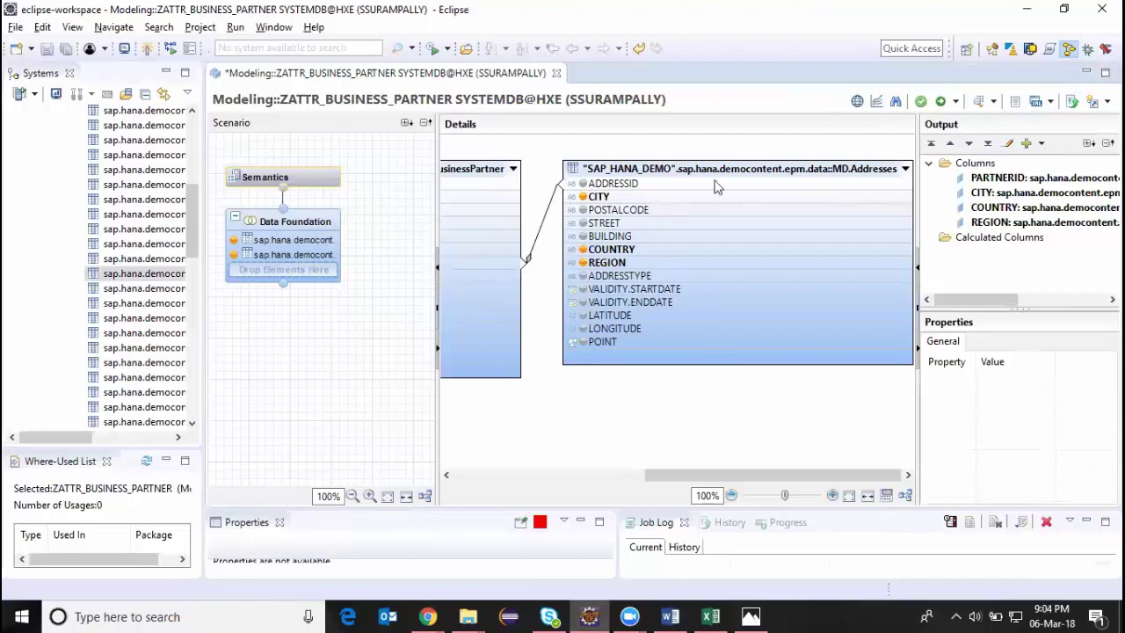
Open the Semantics node, widen the Name column and mark PARTNERID as the key attribute
{"action": "mouse_move", "coordinate": [268, 185]}
{"action": "left_click", "coordinate": [297, 187]}
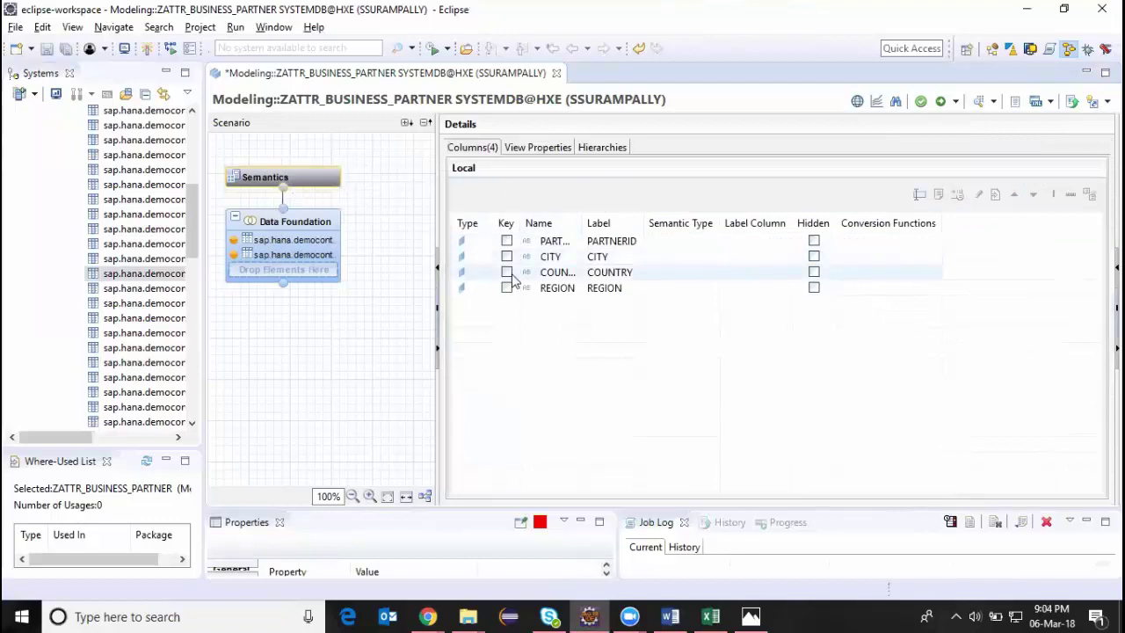
{"action": "left_click_drag", "start_coordinate": [581, 223], "coordinate": [635, 227]}
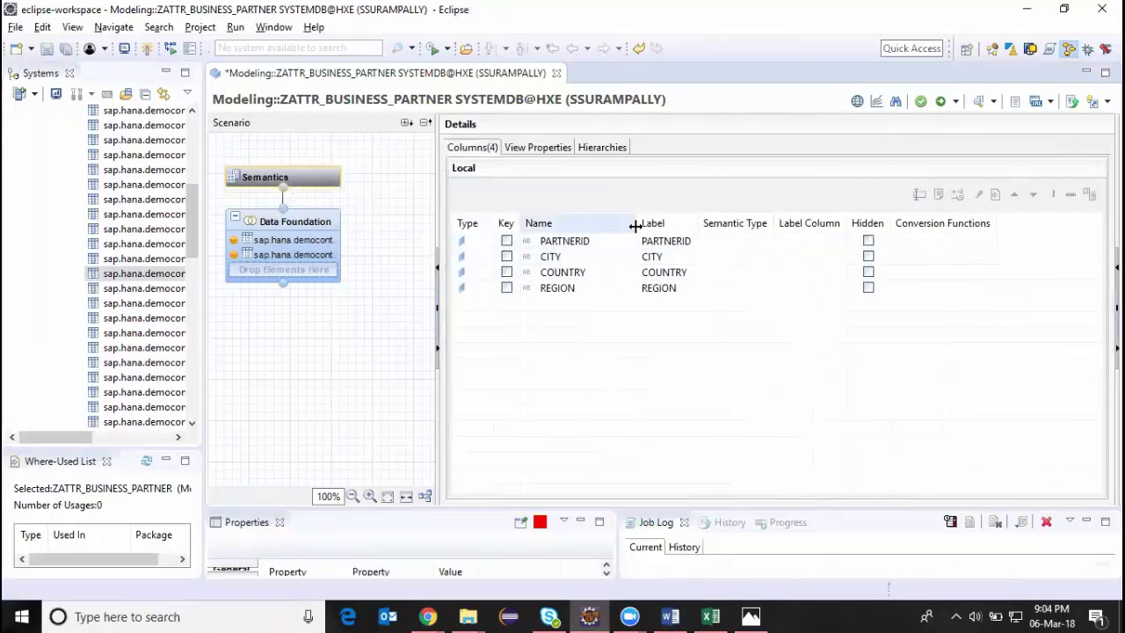
{"action": "left_click", "coordinate": [507, 242]}
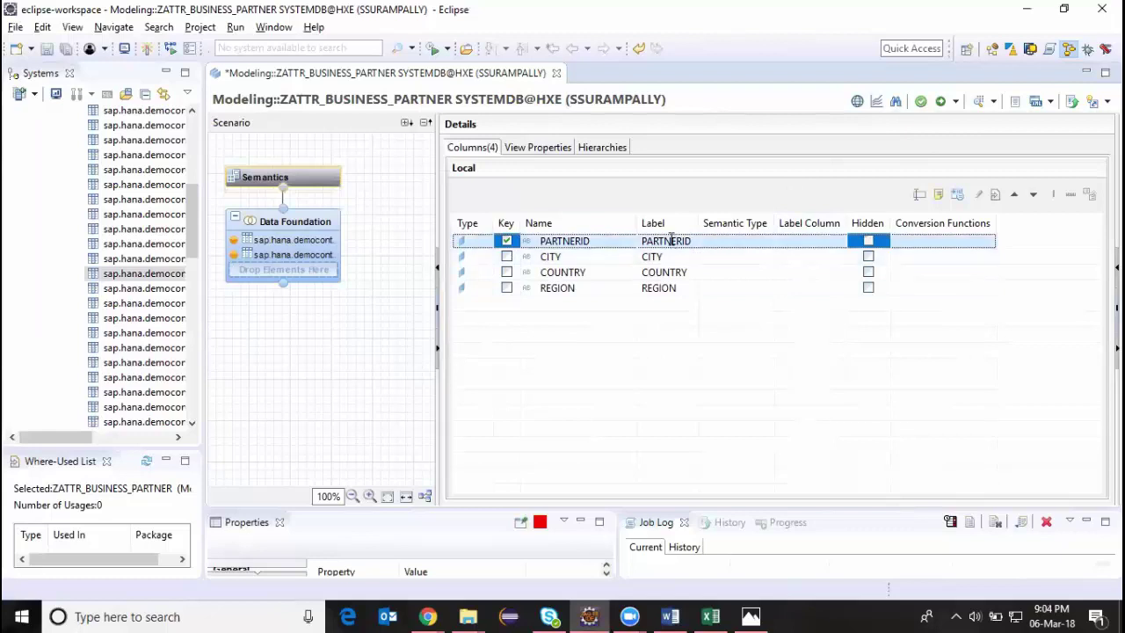
Look over the view properties, return to the column list and save and activate the attribute view
{"action": "left_click", "coordinate": [538, 148]}
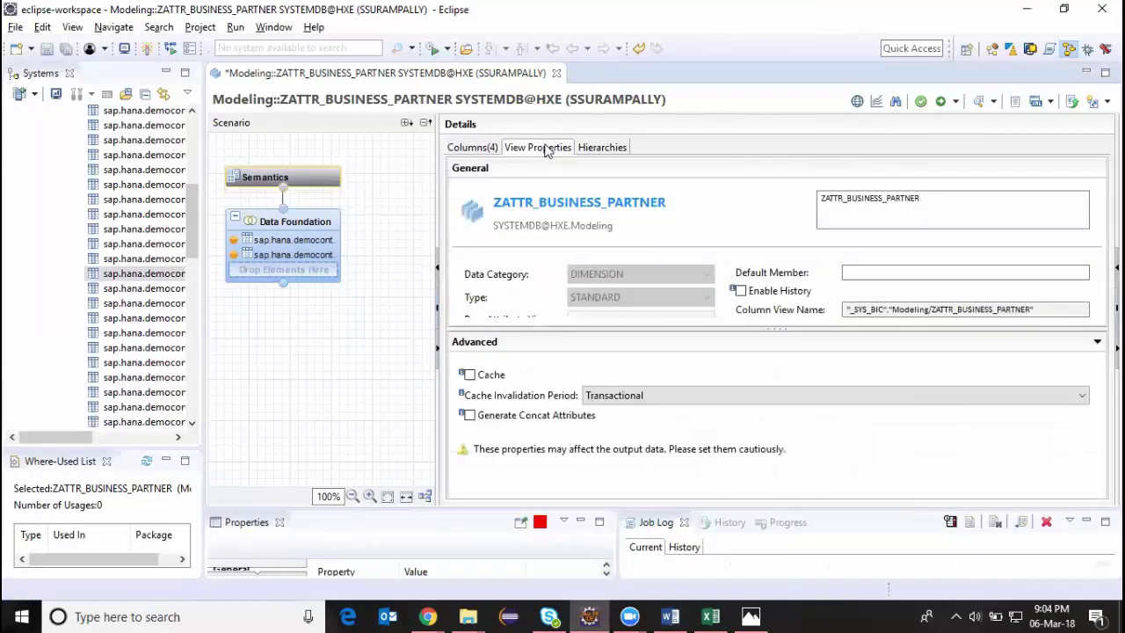
{"action": "left_click", "coordinate": [480, 149]}
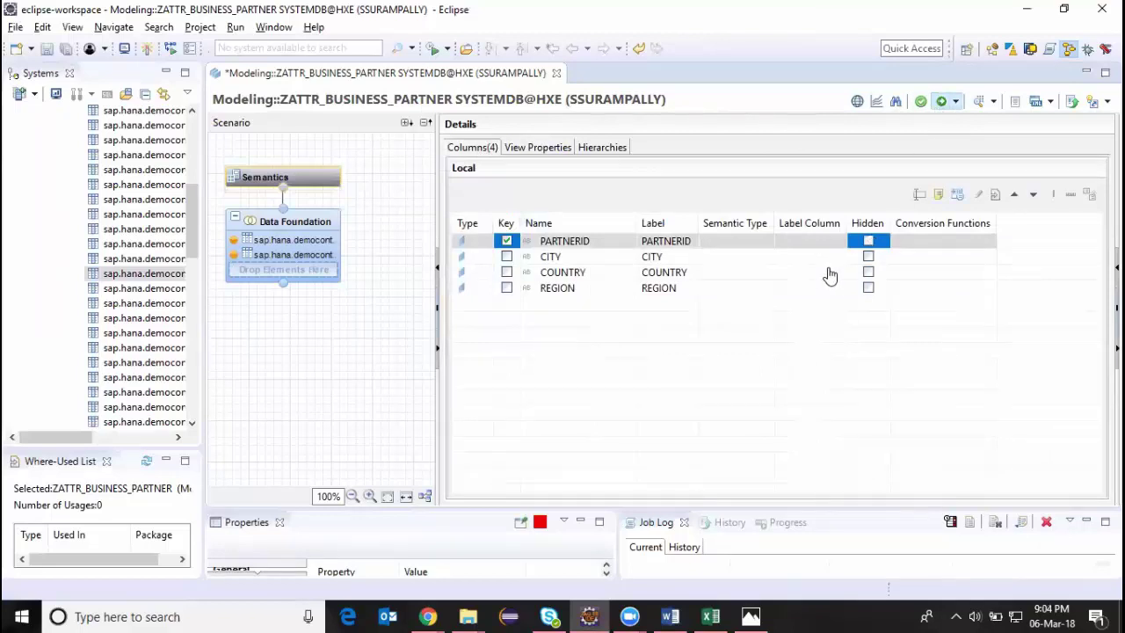
{"action": "left_click", "coordinate": [941, 102]}
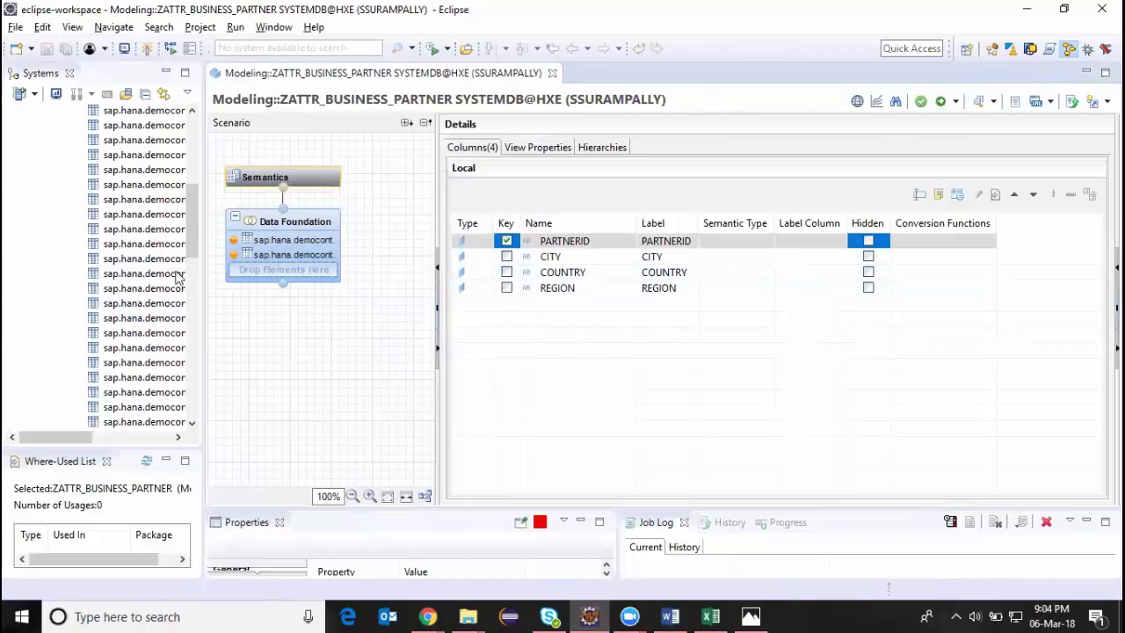
Locate ZATTR_BUSINESS_PARTNER under the Modeling package's Attribute Views and preview its raw data
{"action": "left_click_drag", "start_coordinate": [189, 202], "coordinate": [200, 363]}
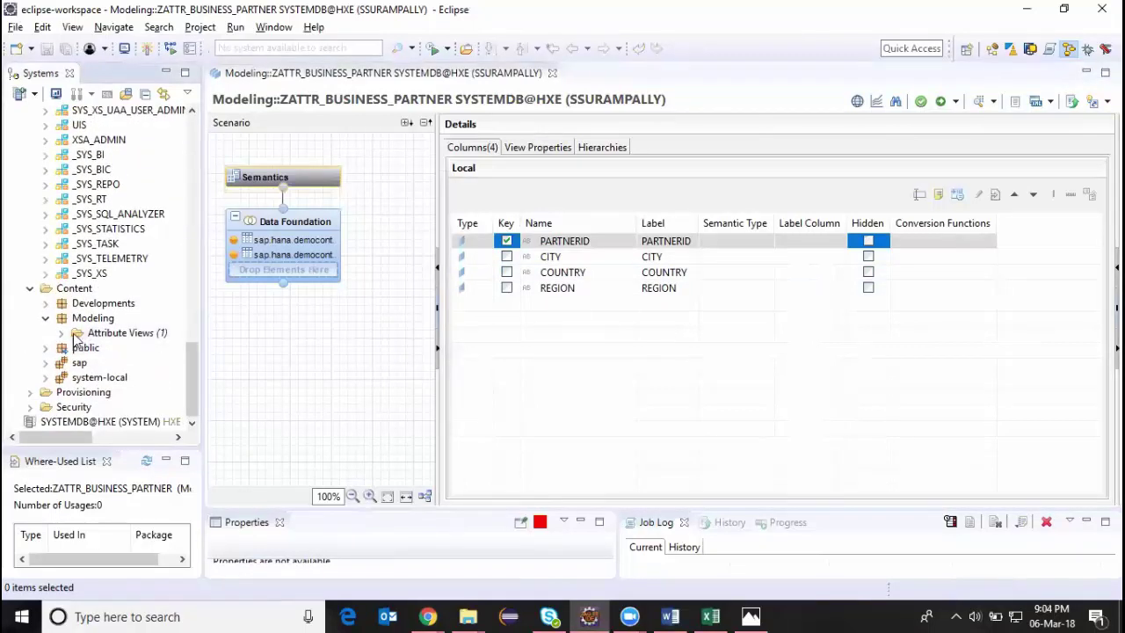
{"action": "left_click", "coordinate": [61, 334]}
{"action": "double_click", "coordinate": [145, 348]}
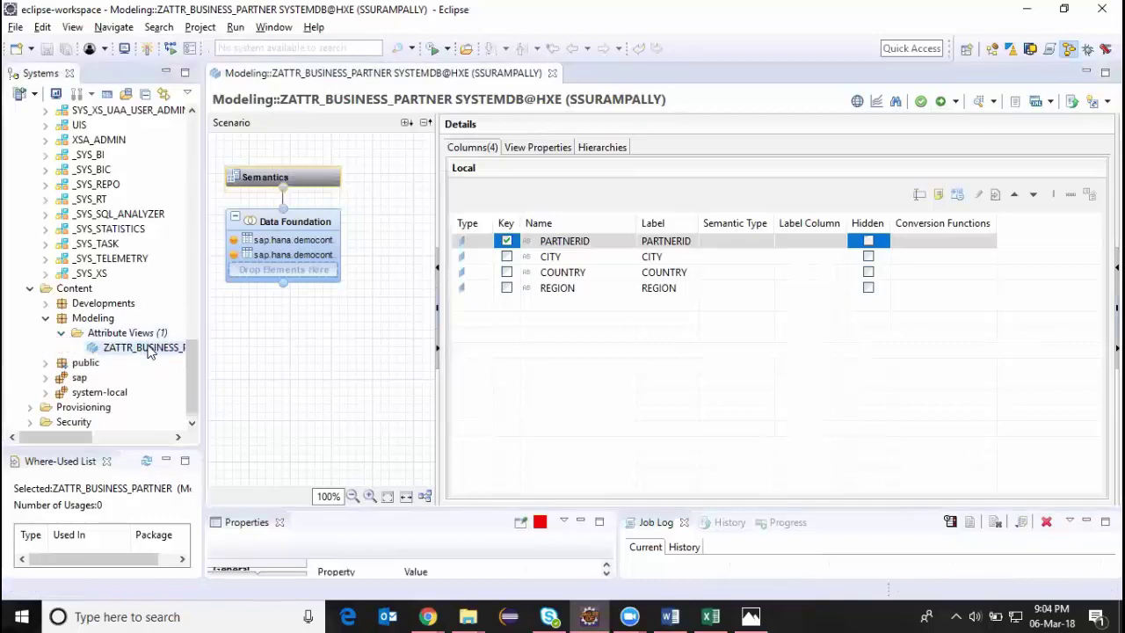
{"action": "right_click", "coordinate": [147, 349]}
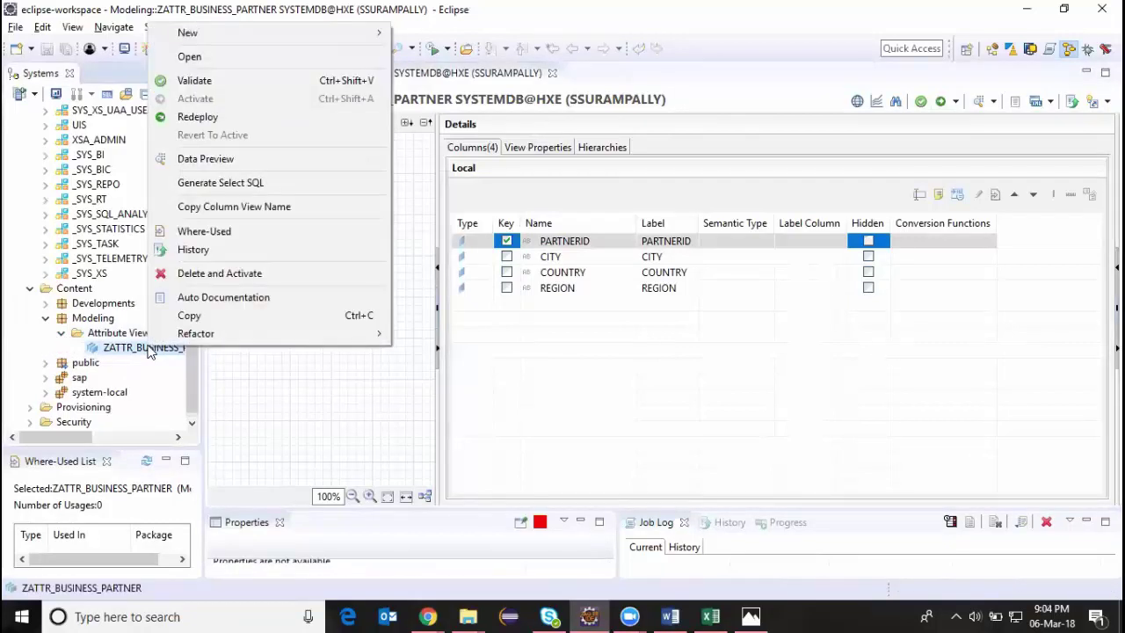
{"action": "left_click", "coordinate": [189, 158]}
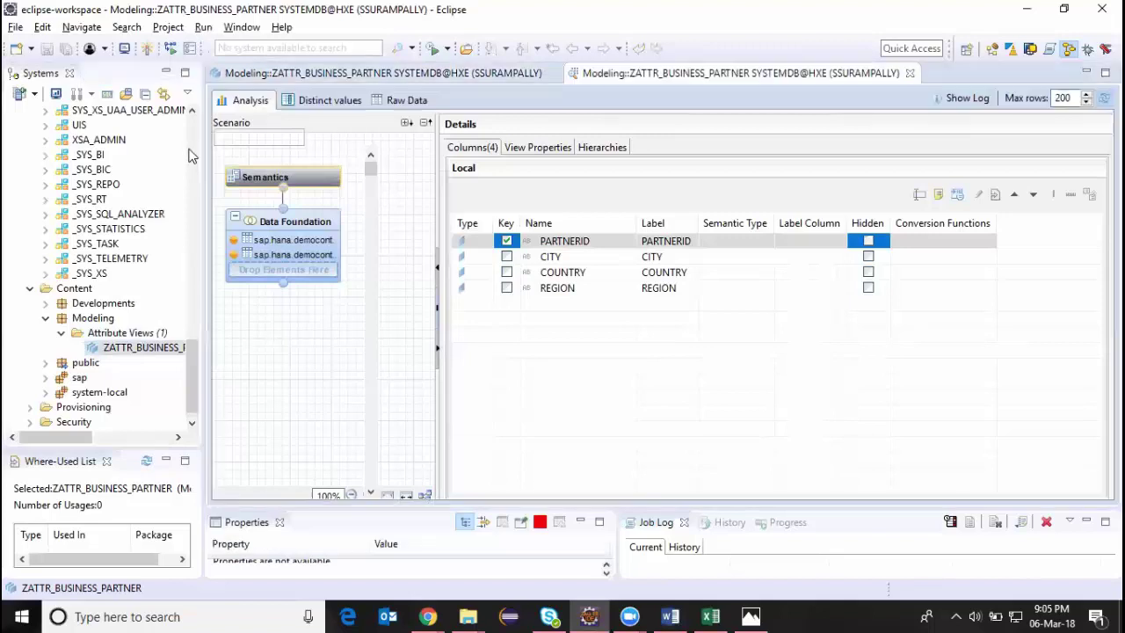
{"action": "left_click", "coordinate": [424, 100]}
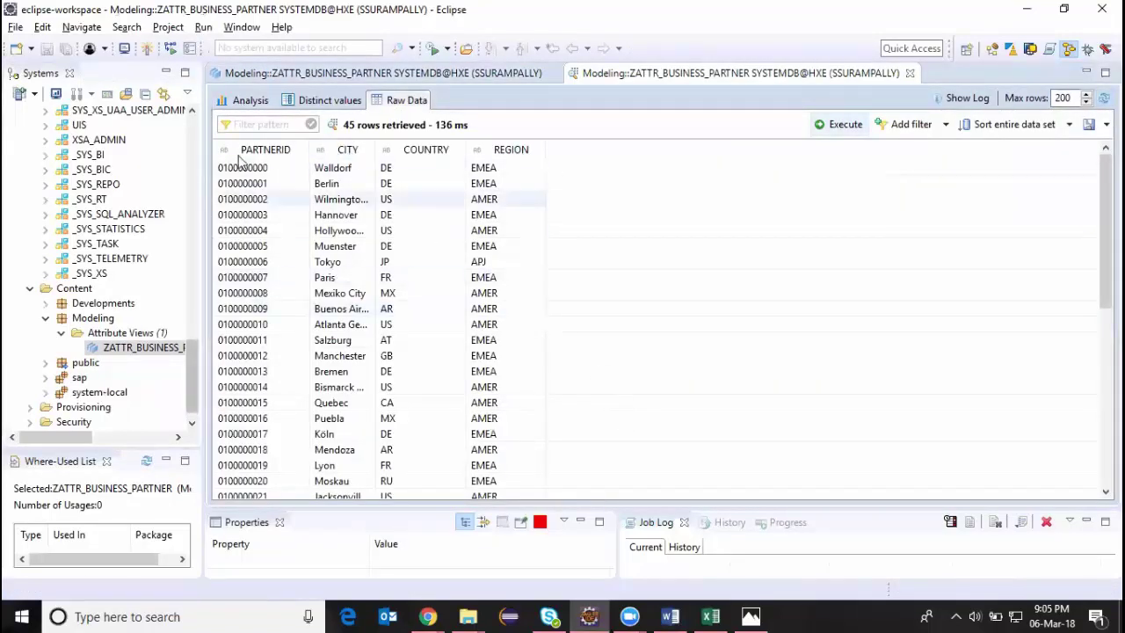
Switch the data preview to Analysis and place PARTNERID on the labels axis
{"action": "left_click", "coordinate": [250, 100]}
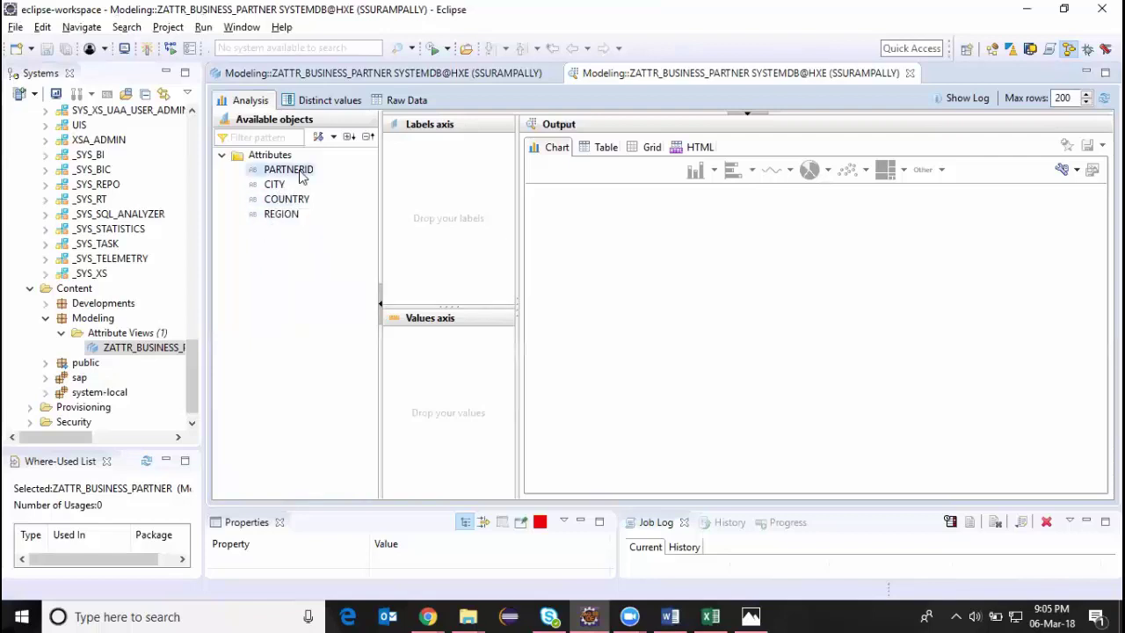
{"action": "left_click_drag", "start_coordinate": [301, 174], "coordinate": [487, 163]}
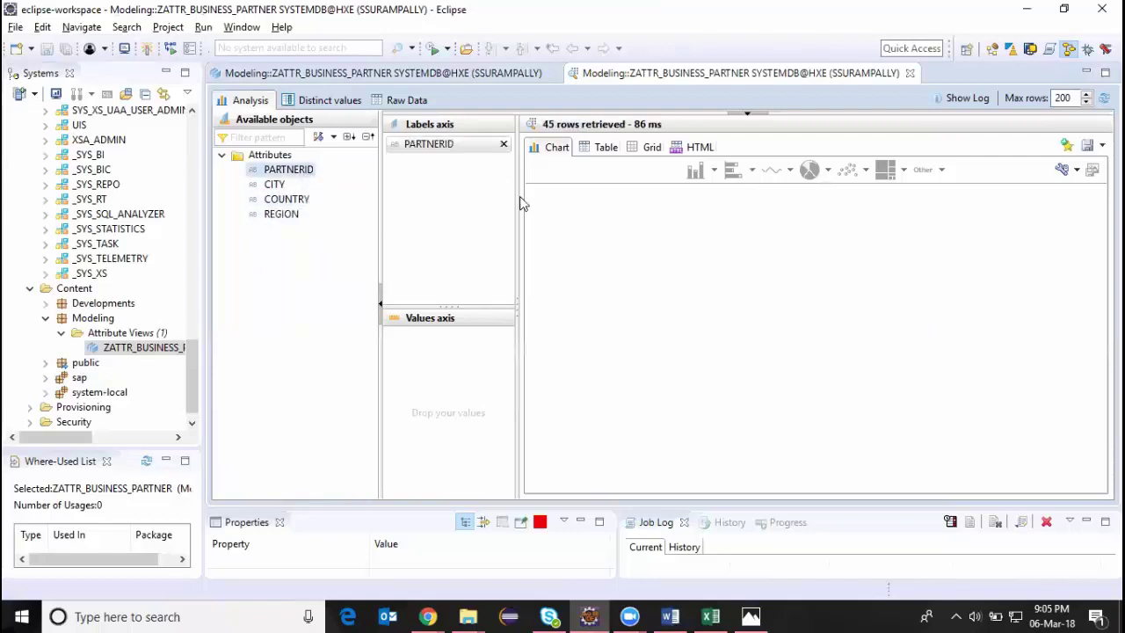
Show the analysis output as a table and add CITY, COUNTRY and REGION to the labels axis
{"action": "left_click", "coordinate": [604, 149]}
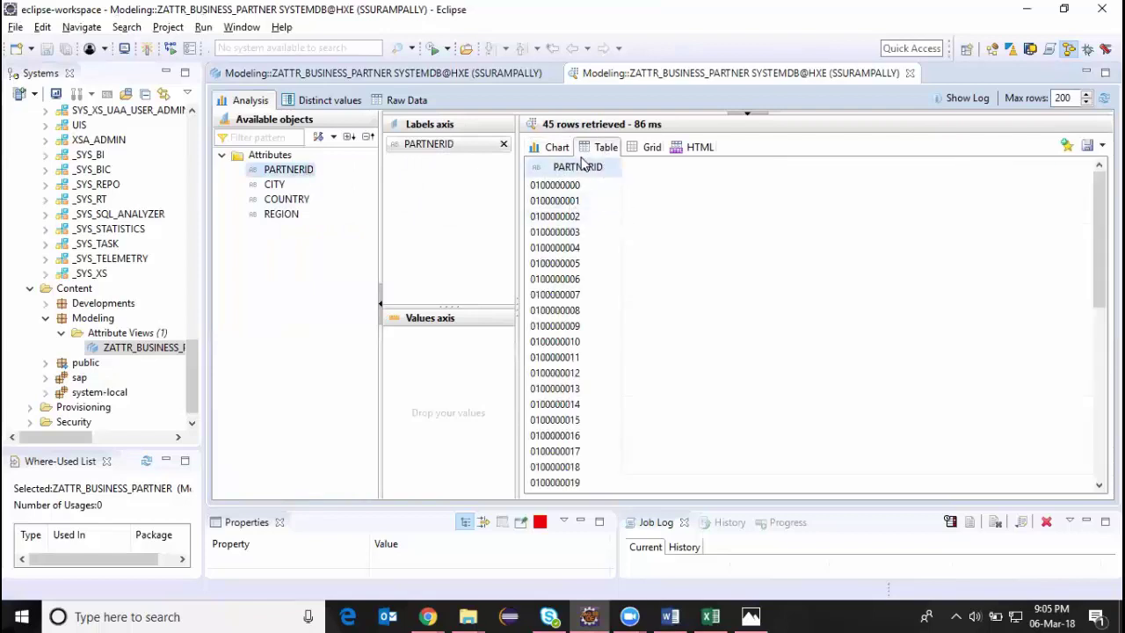
{"action": "left_click_drag", "start_coordinate": [282, 187], "coordinate": [460, 179]}
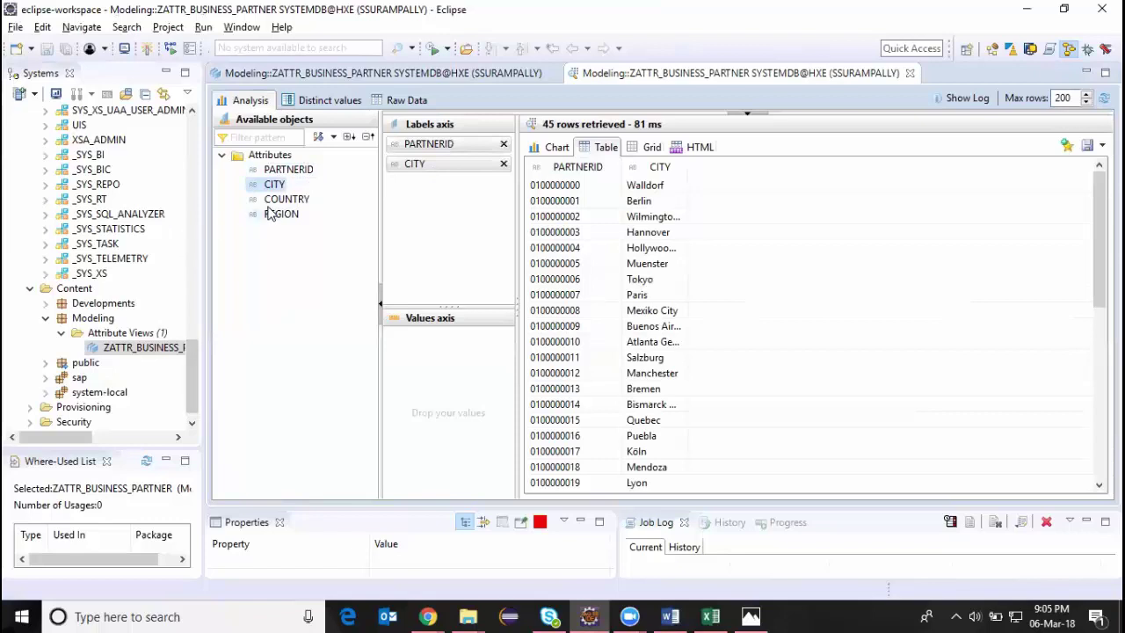
{"action": "left_click_drag", "start_coordinate": [280, 203], "coordinate": [432, 221]}
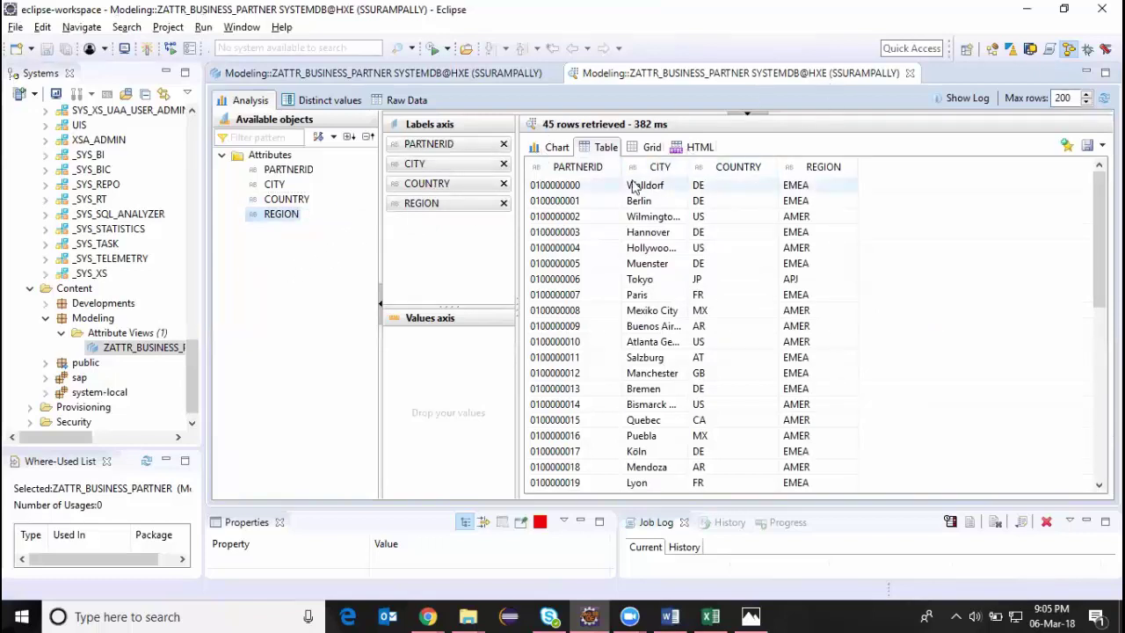
Examine the distinct values of CITY down the list, then return to the Analysis view
{"action": "left_click", "coordinate": [339, 100]}
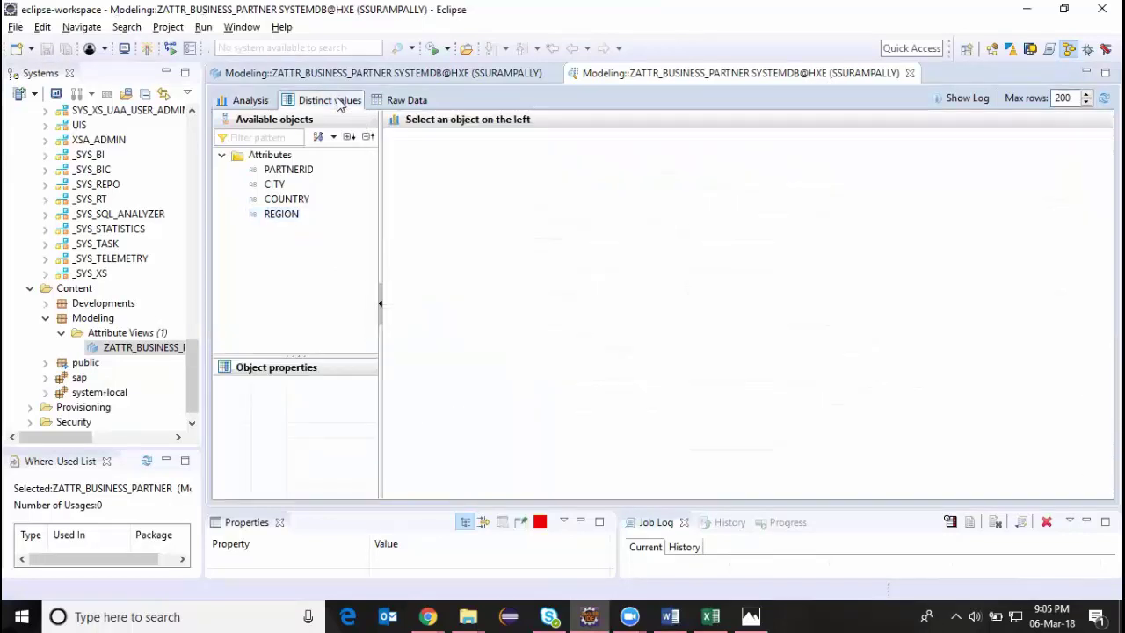
{"action": "left_click", "coordinate": [274, 184]}
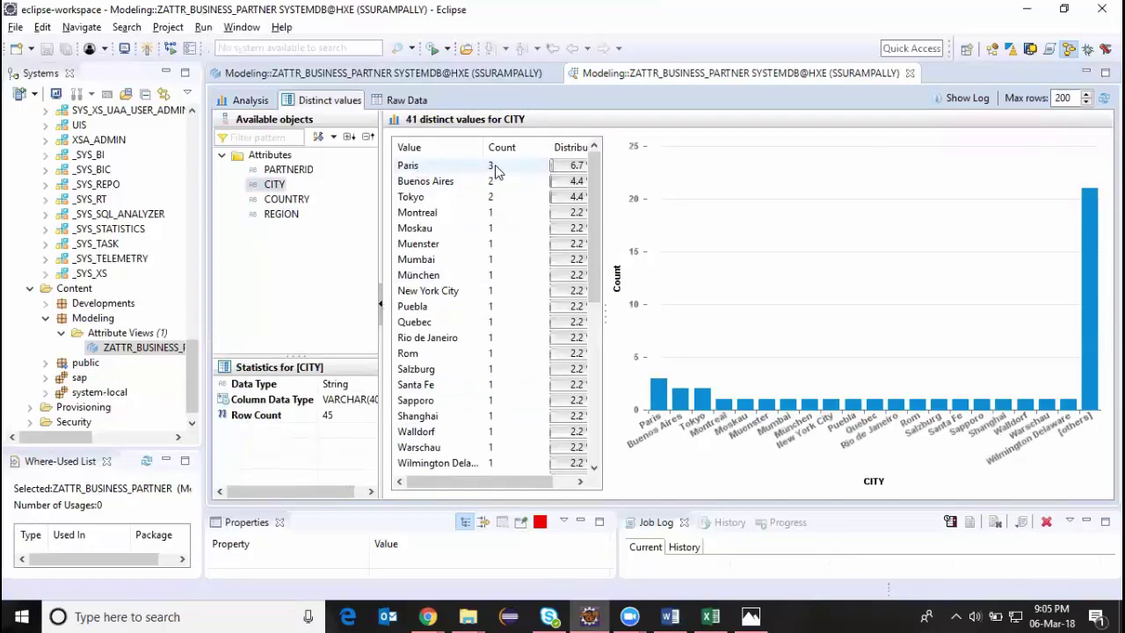
{"action": "scroll", "coordinate": [510, 281], "scroll_direction": "down", "scroll_amount": 7}
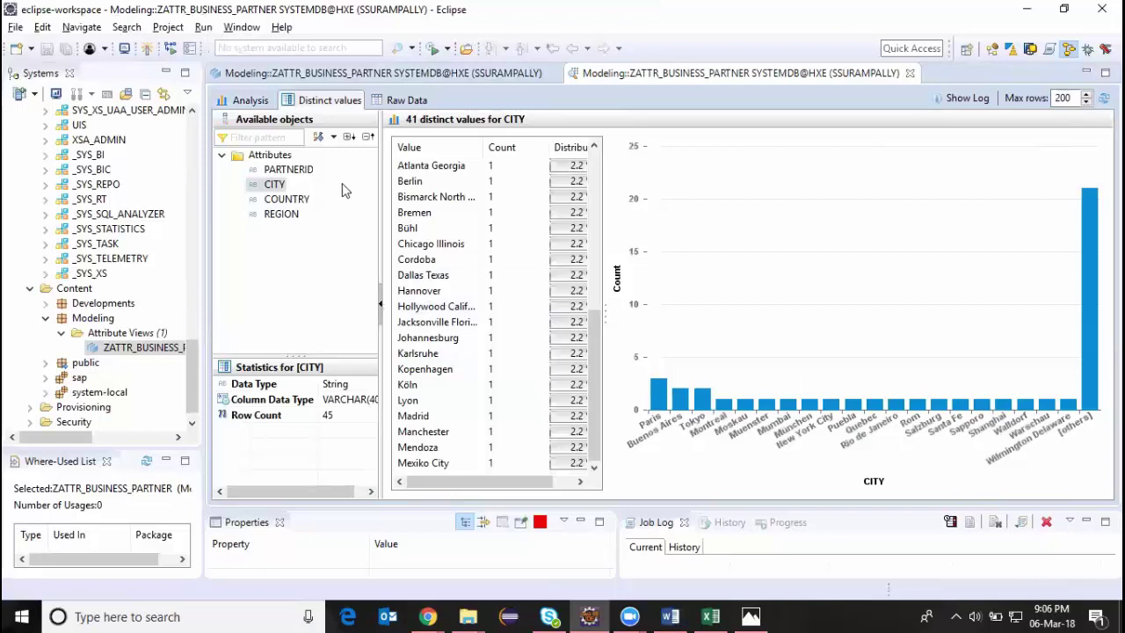
{"action": "left_click", "coordinate": [250, 100]}
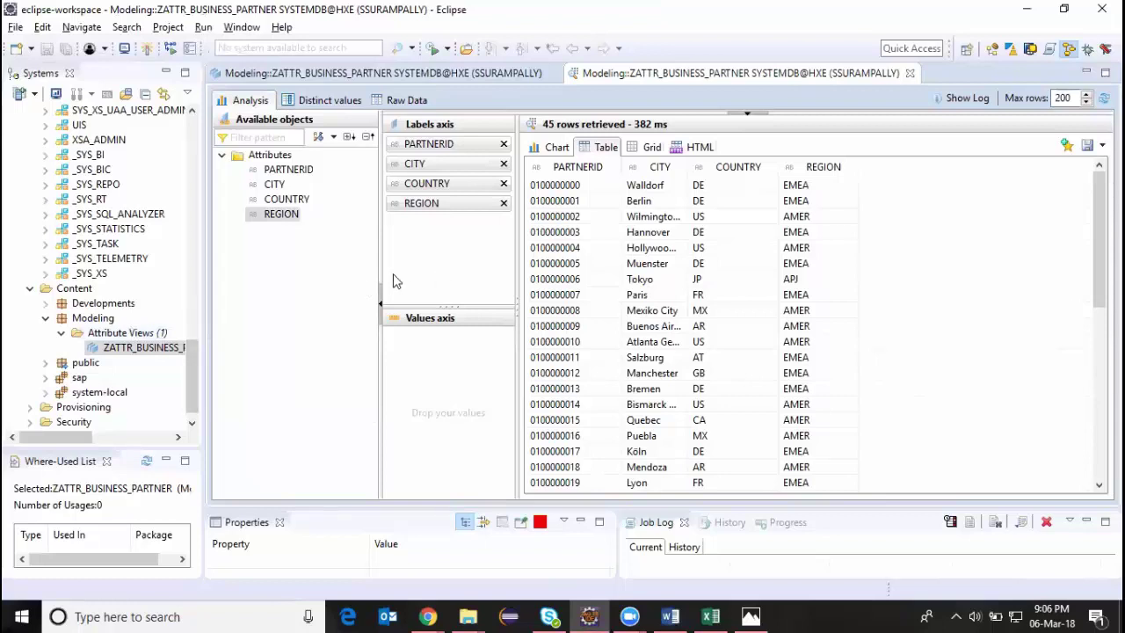
Start a new information view in the Modeling package's Attribute Views folder and name it ZATTR_TIME
{"action": "left_click", "coordinate": [126, 338]}
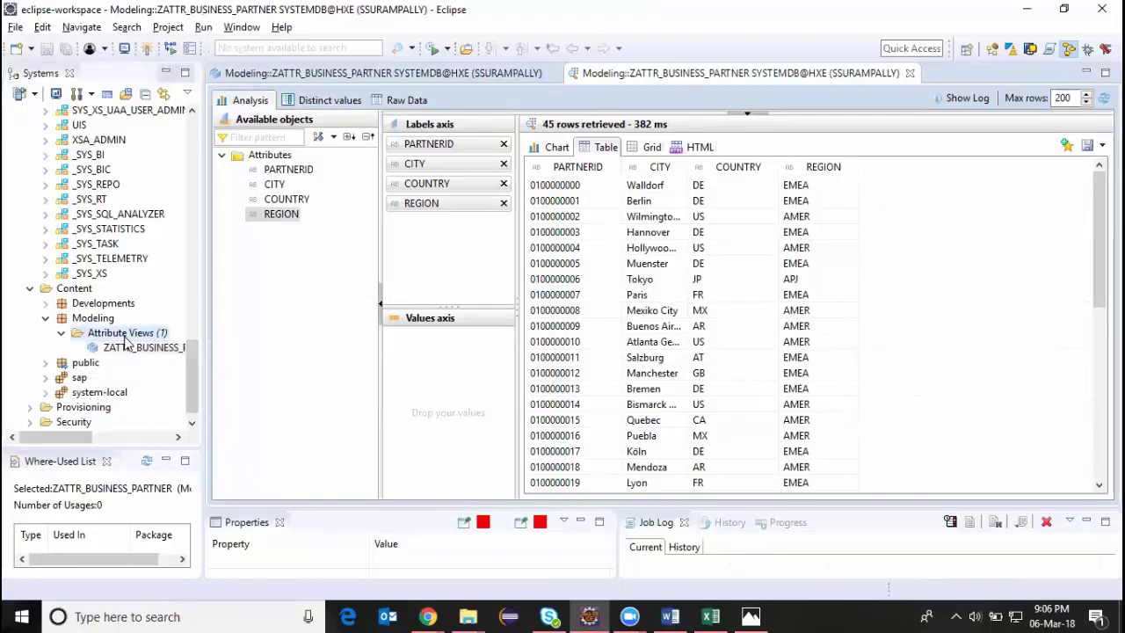
{"action": "right_click", "coordinate": [126, 343]}
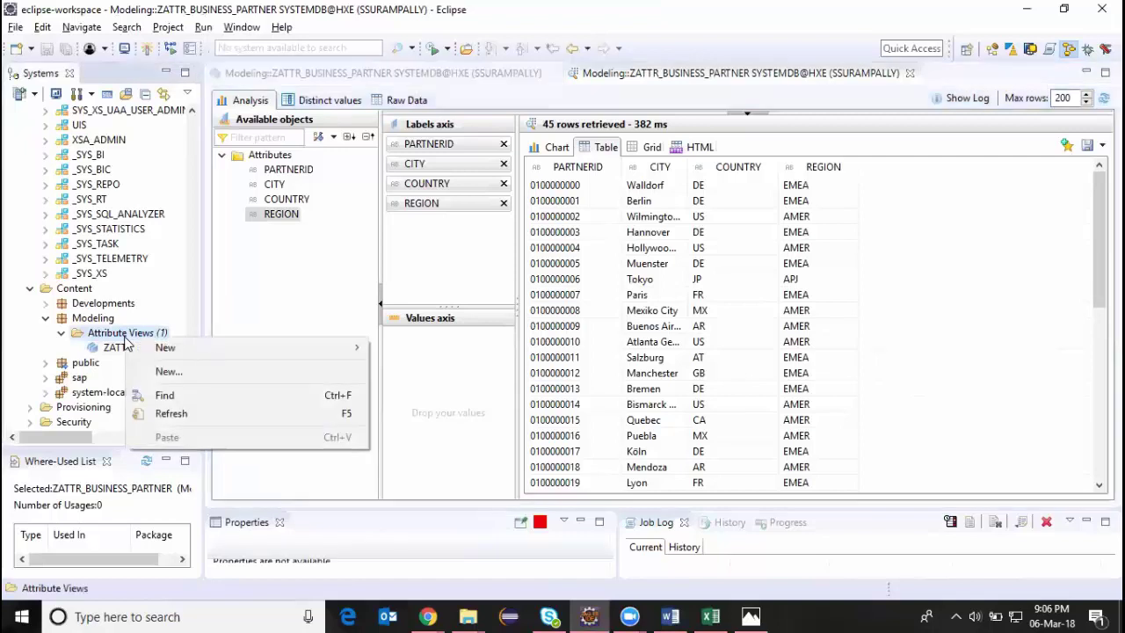
{"action": "left_click", "coordinate": [167, 372]}
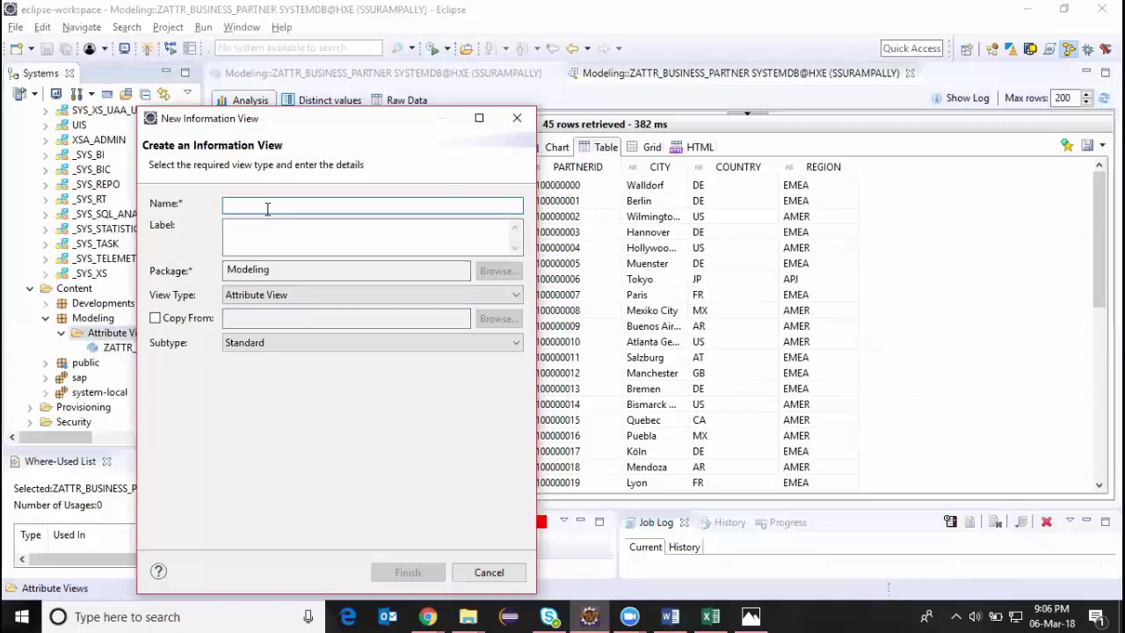
{"action": "type", "text": "ZATTR"}
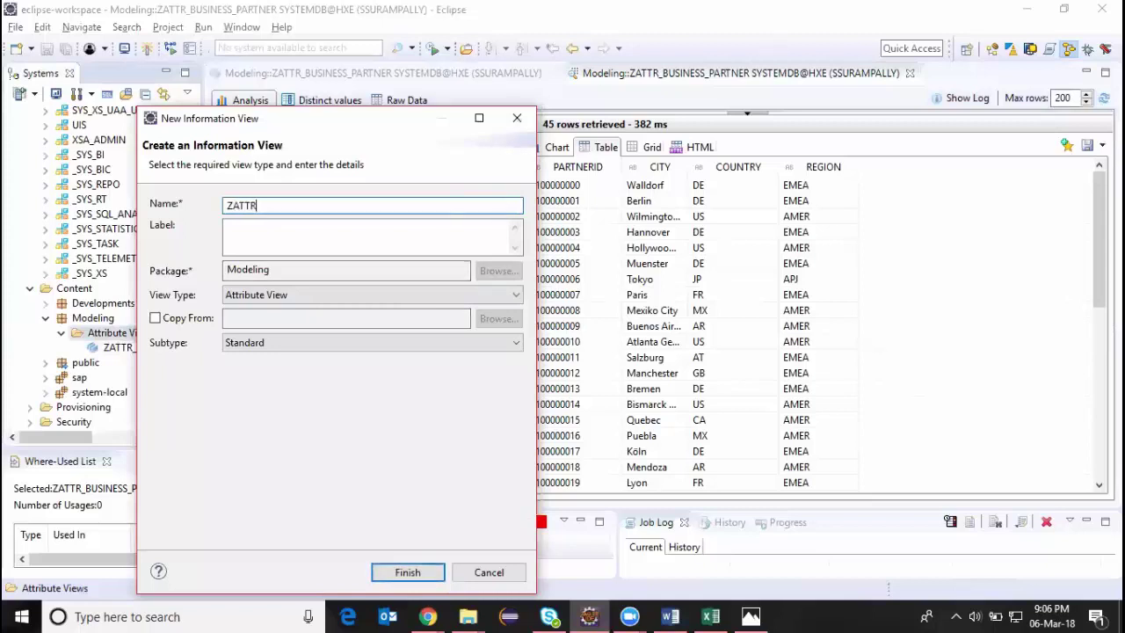
{"action": "type", "text": "_TIME"}
{"action": "left_click", "coordinate": [297, 232]}
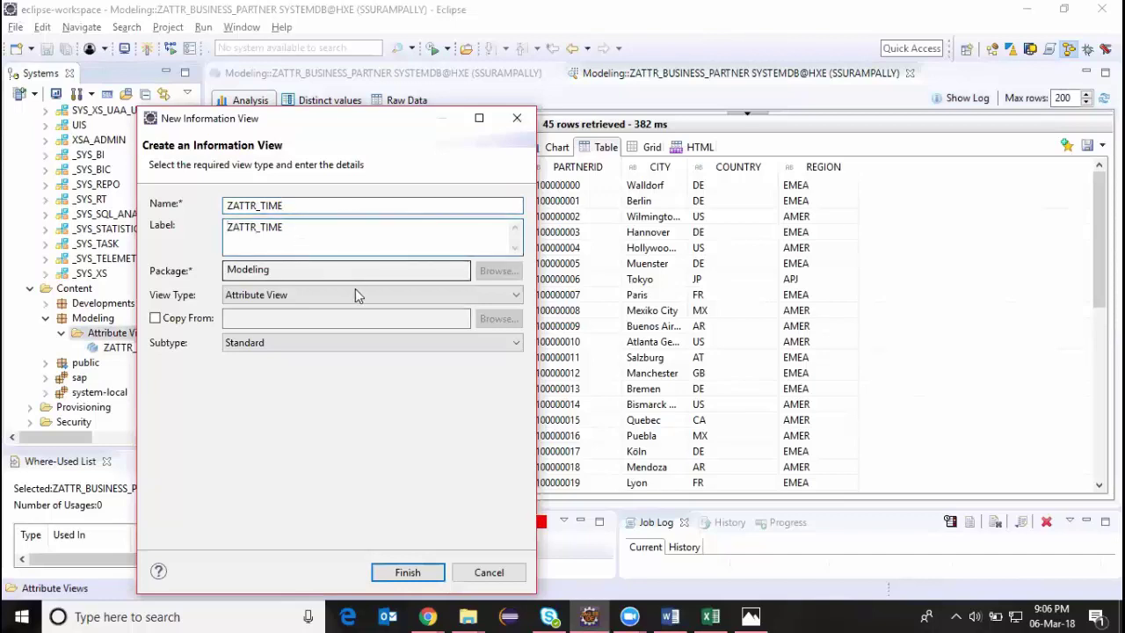
Set the subtype to Time with a Gregorian calendar and Date granularity, keep Auto Create on and create the view
{"action": "left_click", "coordinate": [516, 343]}
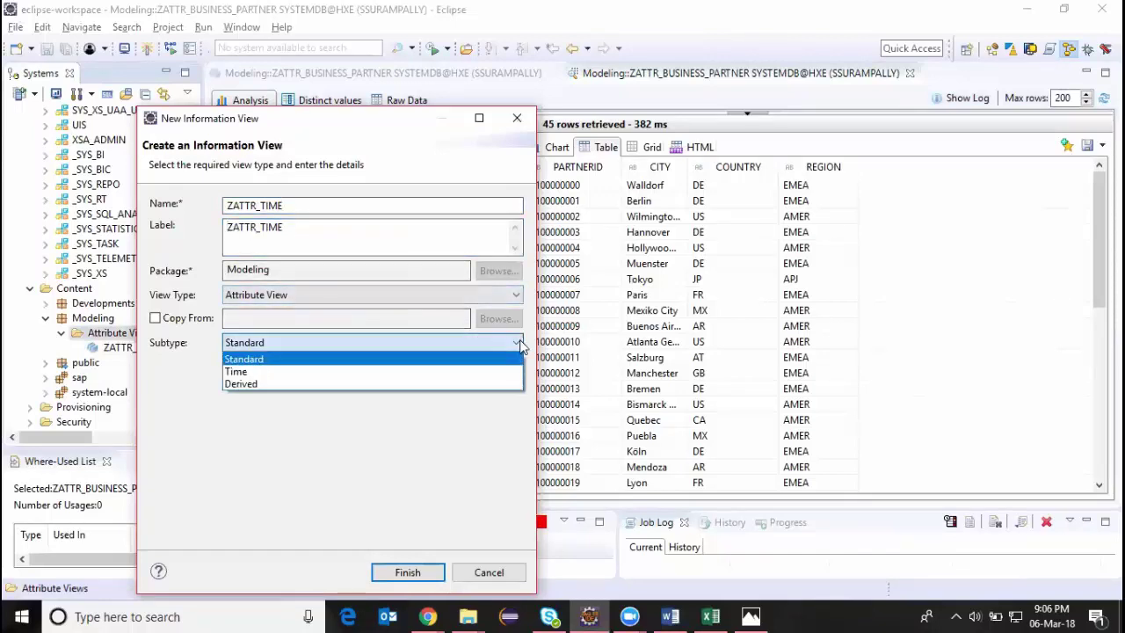
{"action": "left_click", "coordinate": [274, 372]}
{"action": "left_click", "coordinate": [273, 374]}
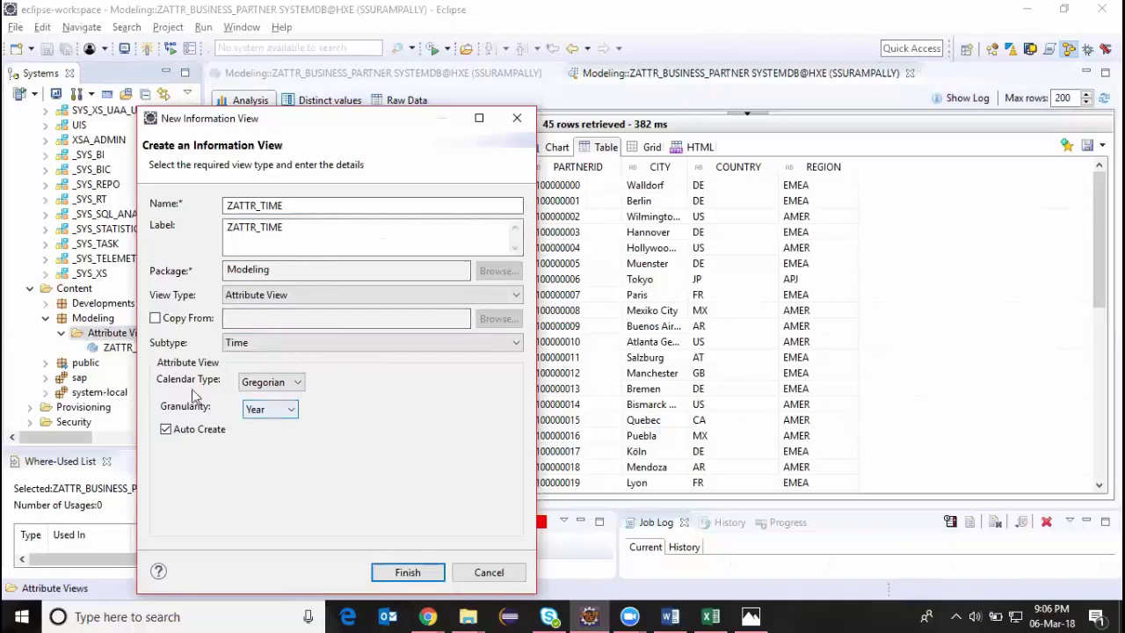
{"action": "left_click", "coordinate": [296, 387]}
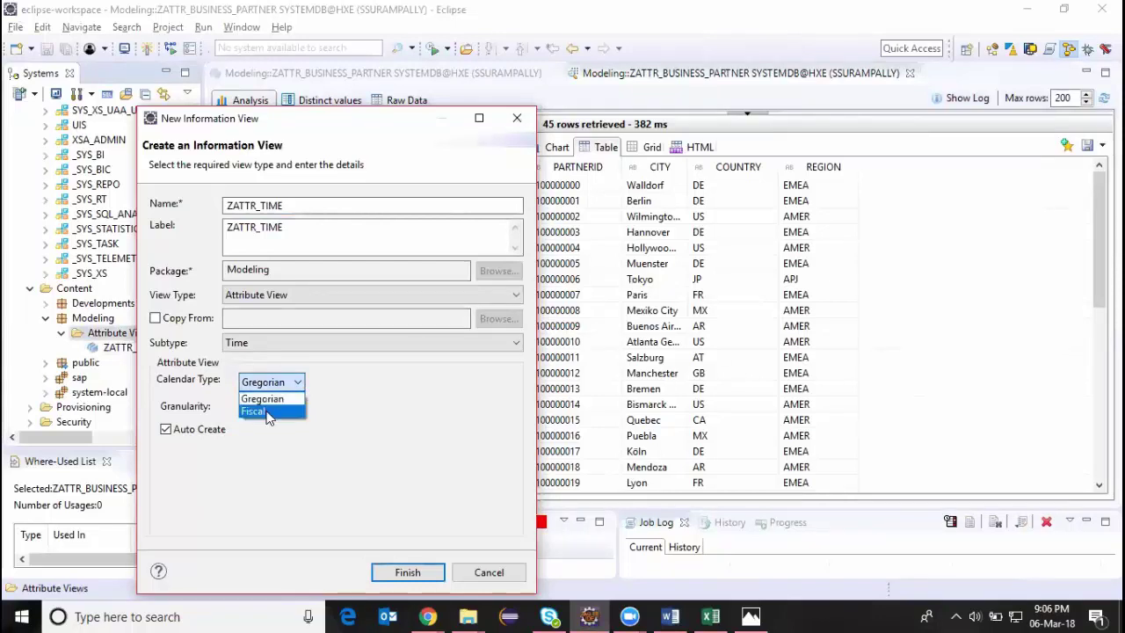
{"action": "left_click", "coordinate": [290, 400]}
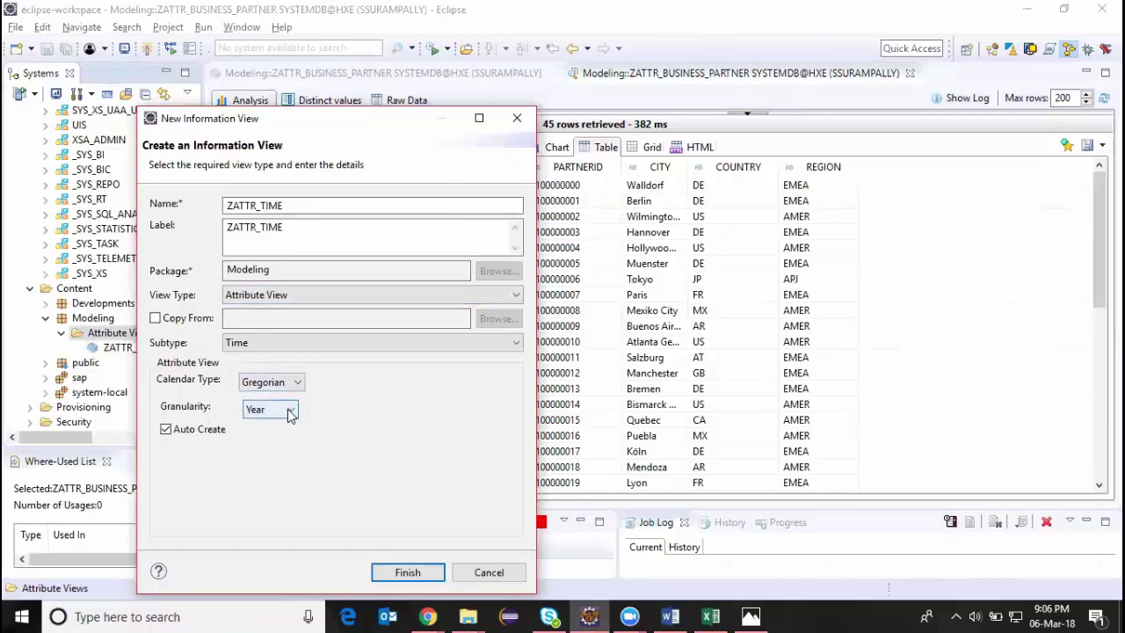
{"action": "left_click", "coordinate": [291, 413]}
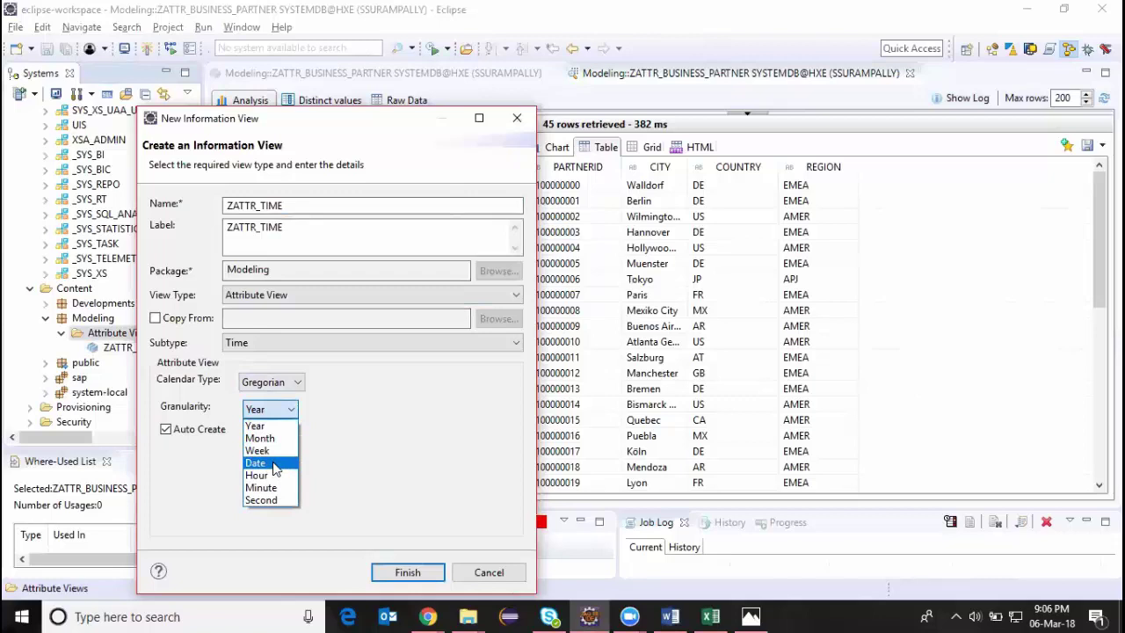
{"action": "left_click", "coordinate": [275, 466]}
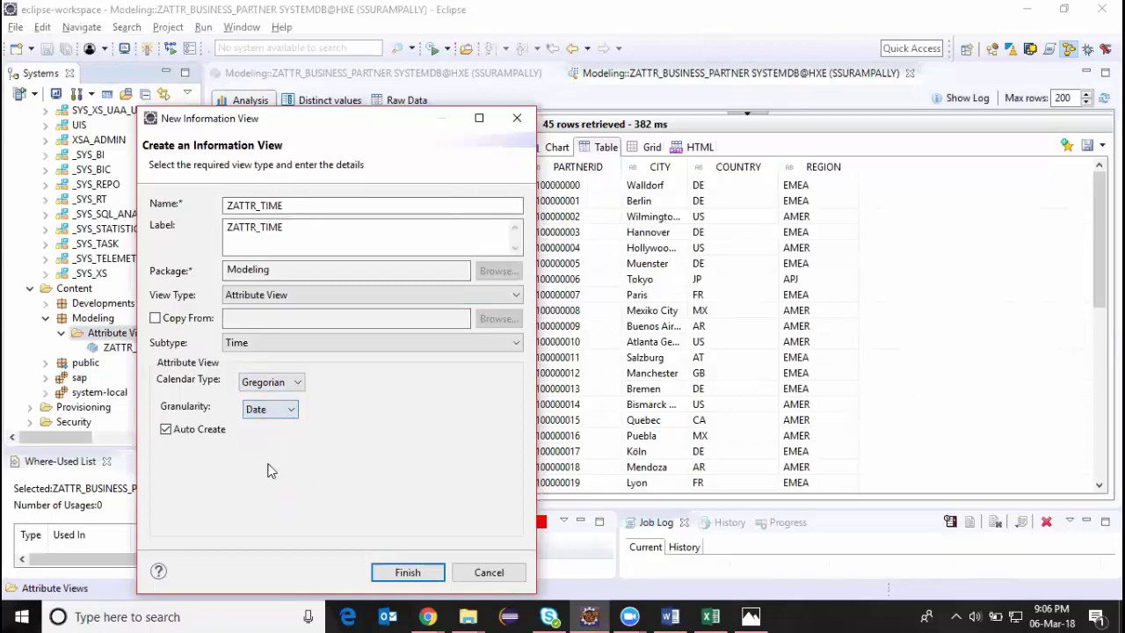
{"action": "left_click", "coordinate": [408, 571]}
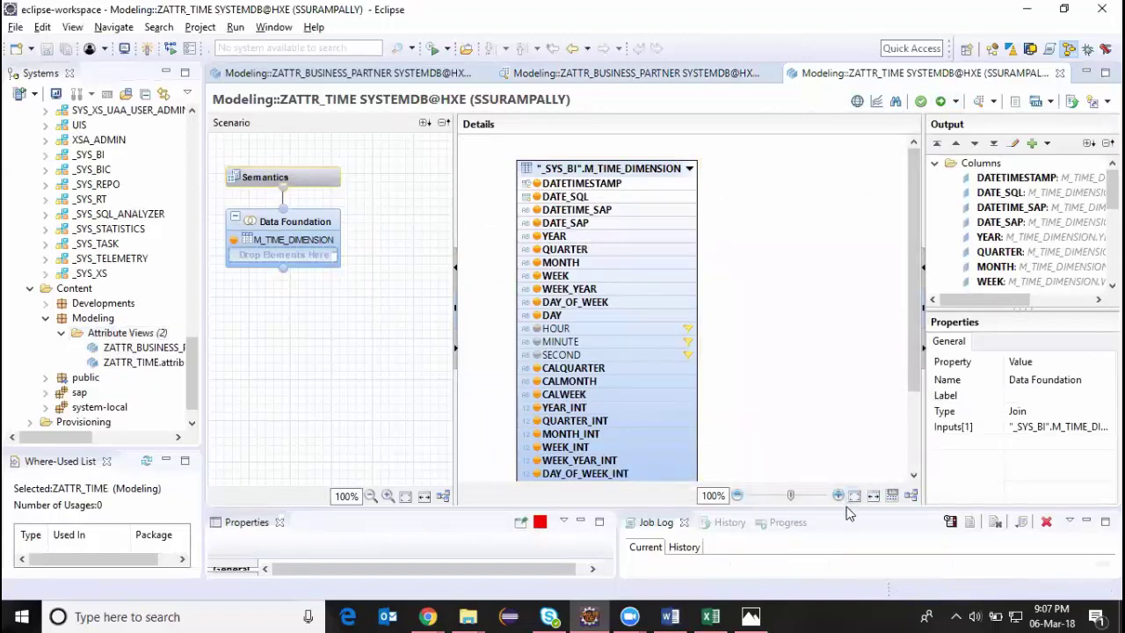
Enlarge the Job Log area and check the activation status of the new view
{"action": "left_click_drag", "start_coordinate": [845, 510], "coordinate": [845, 439]}
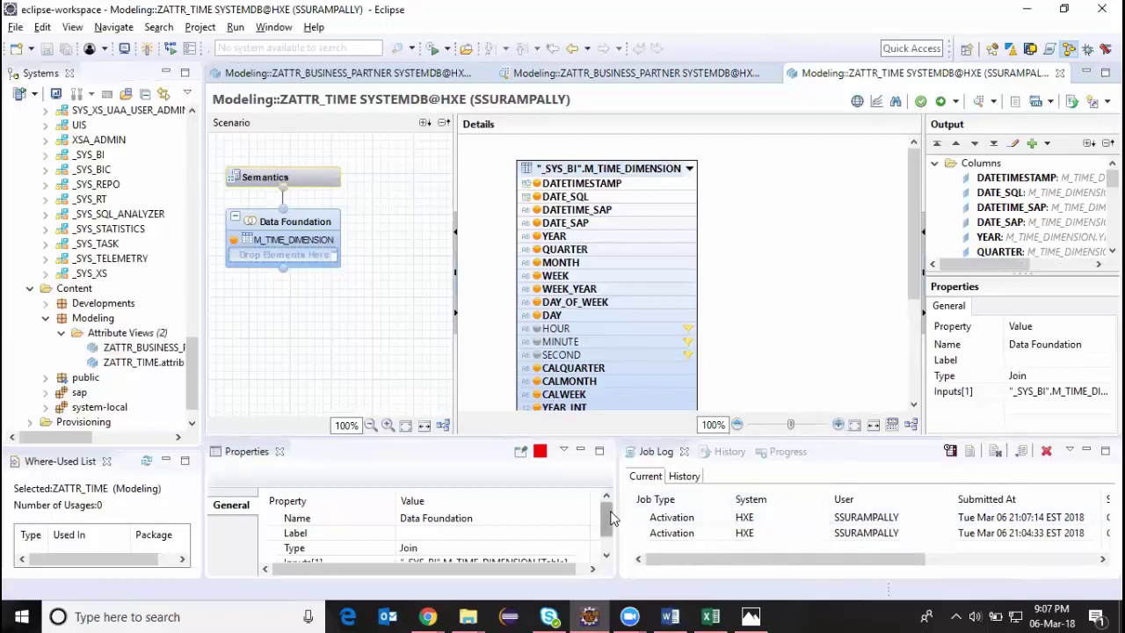
{"action": "left_click_drag", "start_coordinate": [618, 507], "coordinate": [509, 507]}
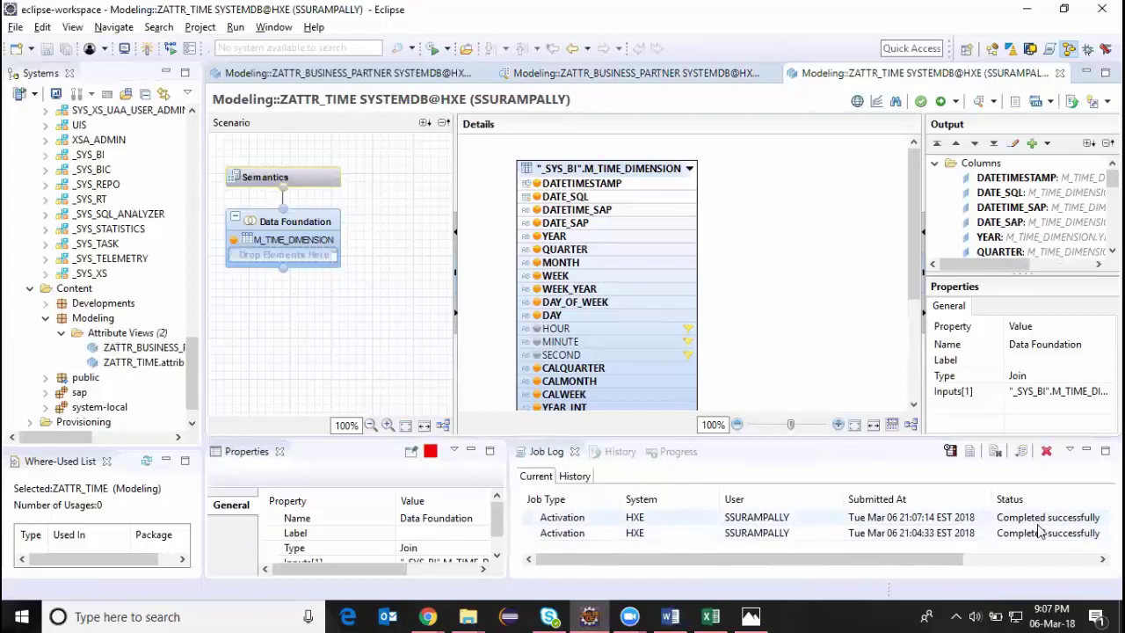
Preview the raw data of ZATTR_TIME and rerun the query, then place DATE_SQL on the labels axis in Analysis
{"action": "right_click", "coordinate": [131, 362]}
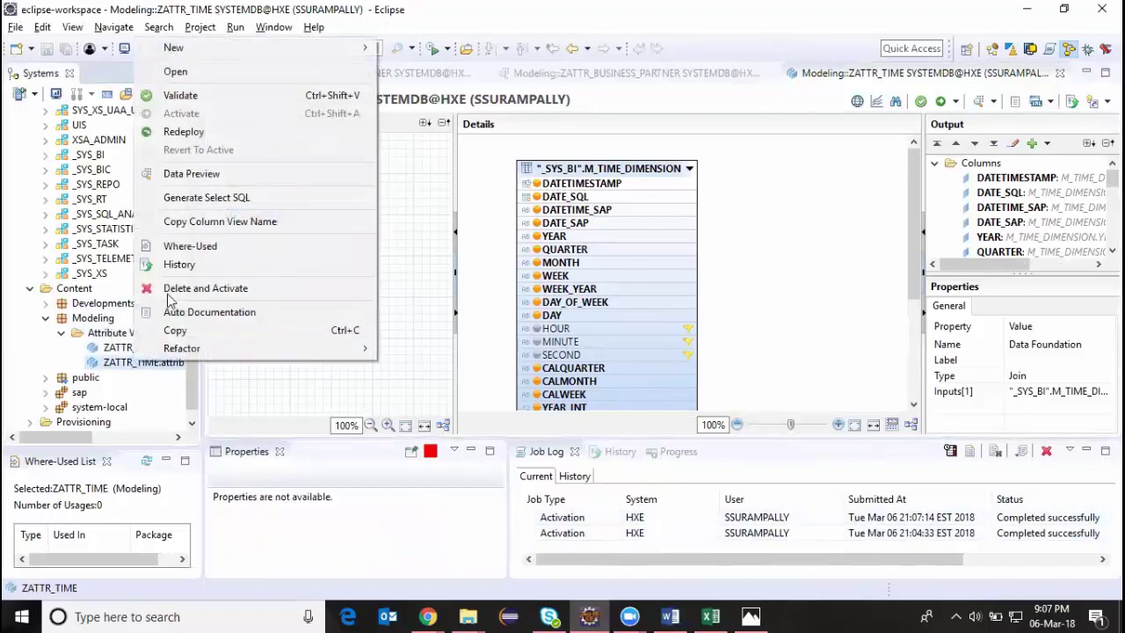
{"action": "left_click", "coordinate": [182, 173]}
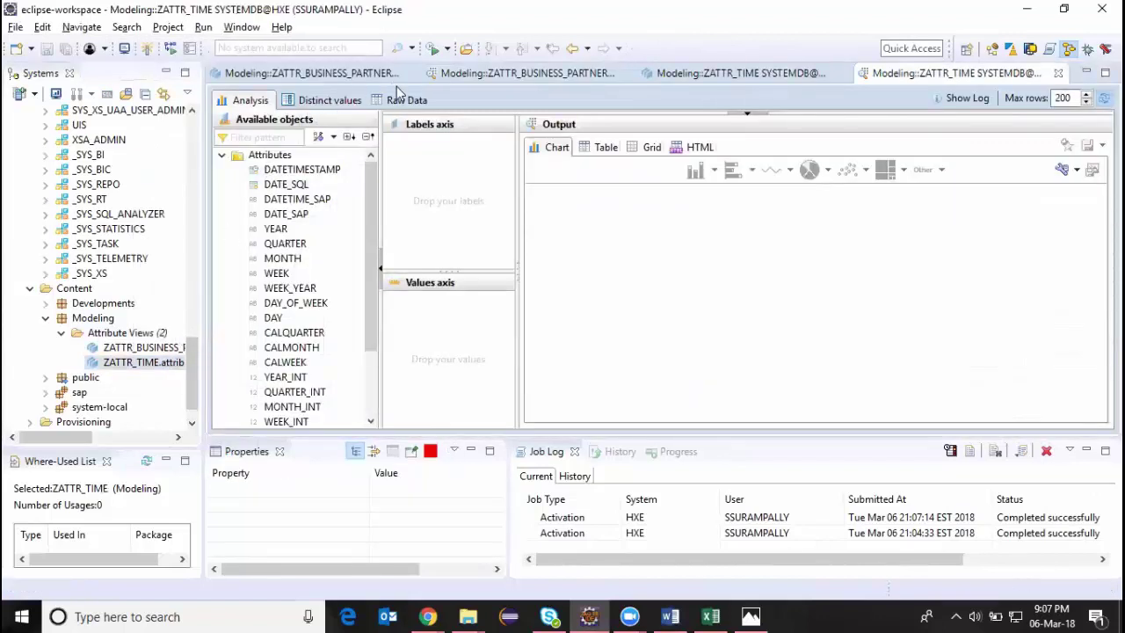
{"action": "left_click", "coordinate": [404, 100]}
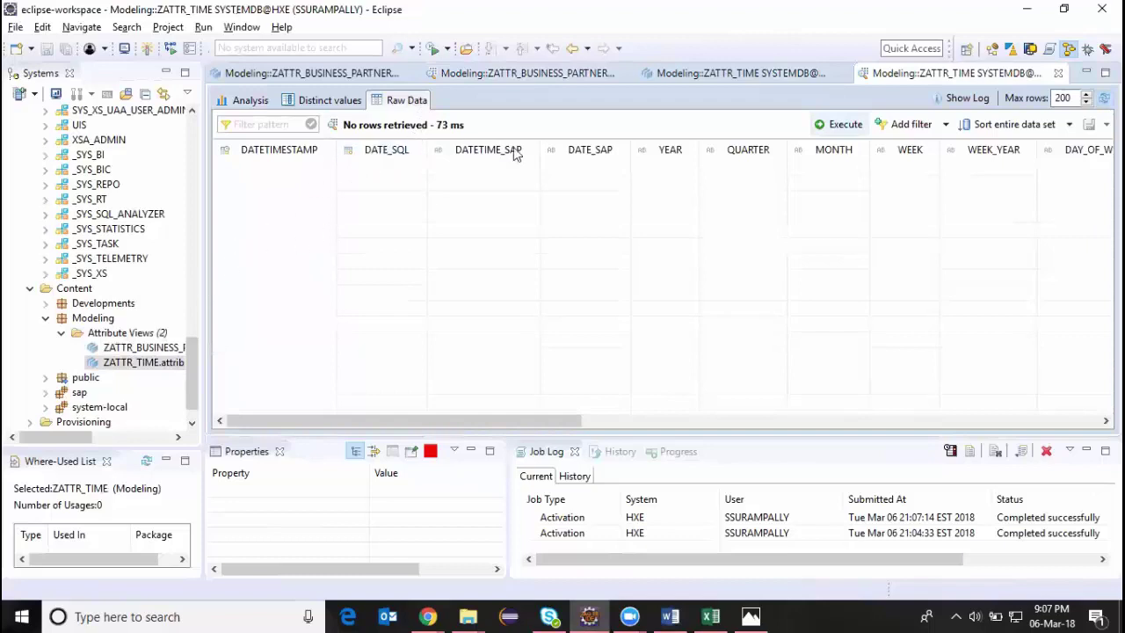
{"action": "left_click", "coordinate": [838, 126]}
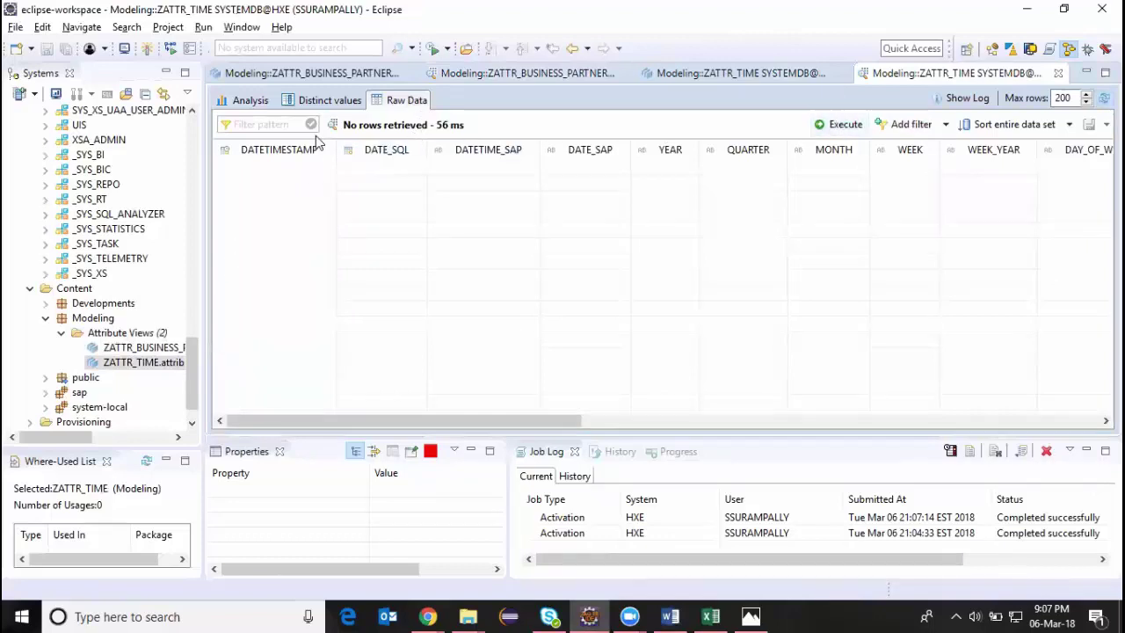
{"action": "left_click", "coordinate": [250, 101]}
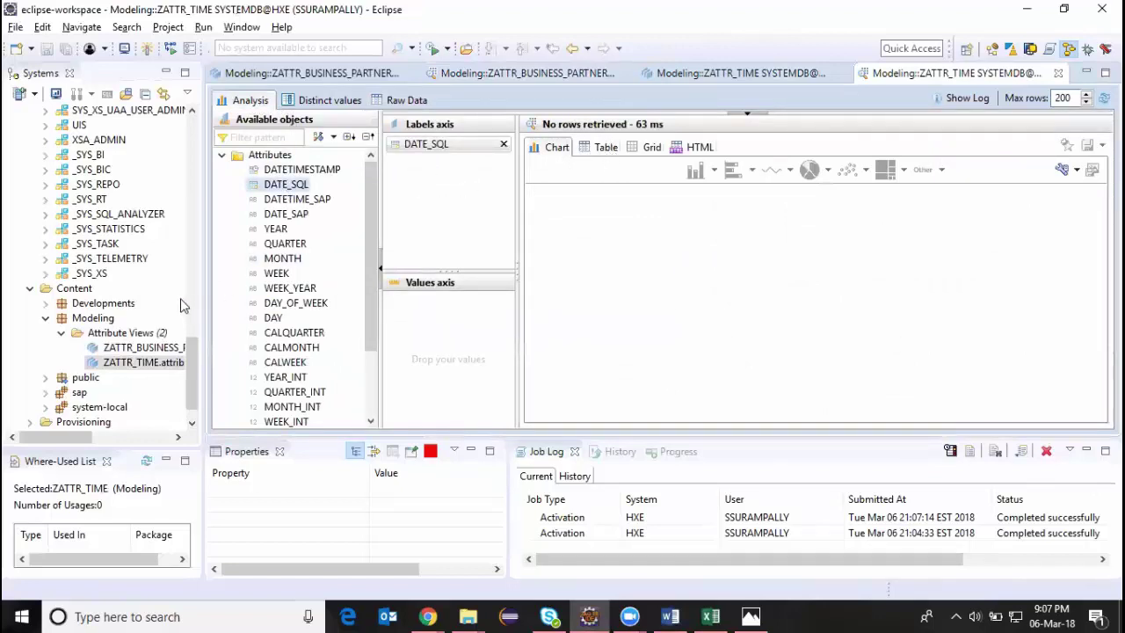
{"action": "left_click", "coordinate": [187, 355]}
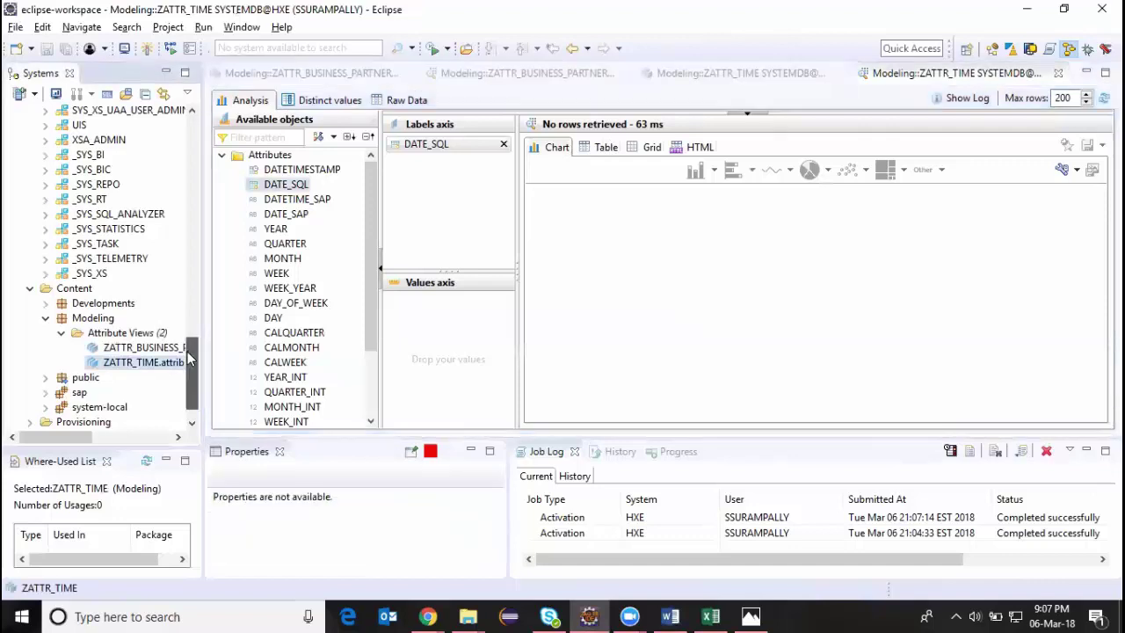
{"action": "left_click_drag", "start_coordinate": [187, 352], "coordinate": [217, 128]}
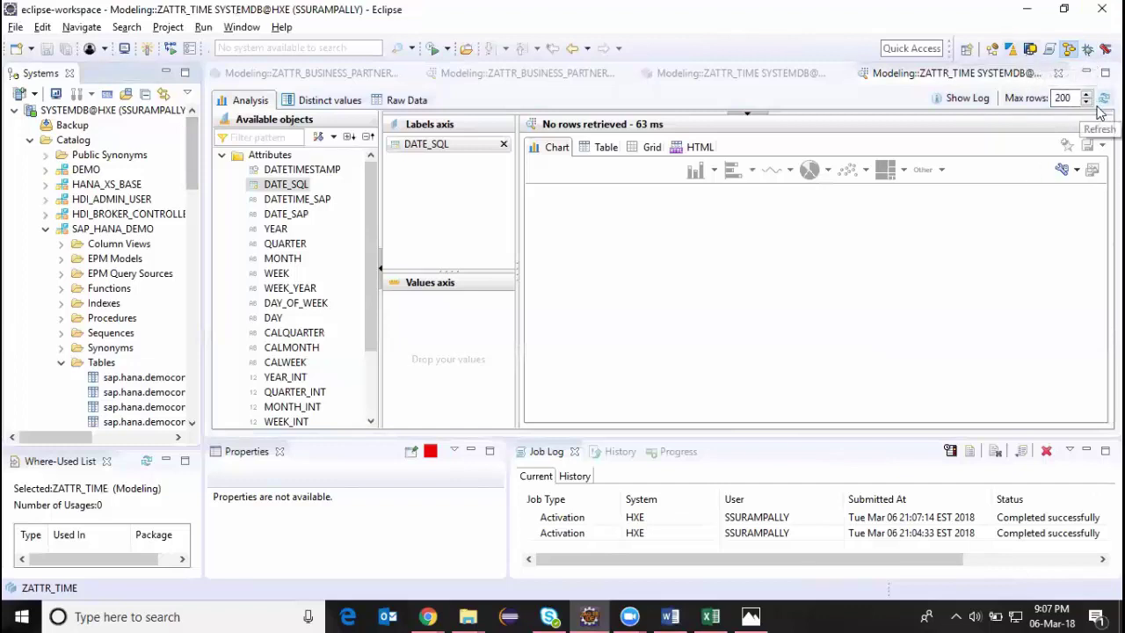
{"action": "left_click", "coordinate": [929, 49]}
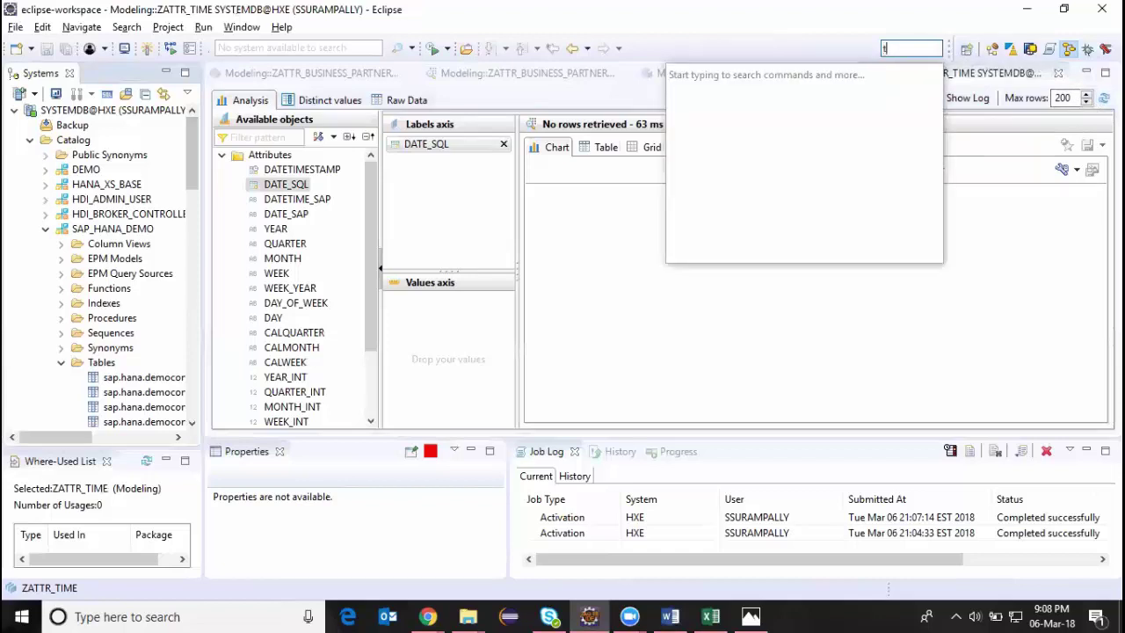
{"action": "type", "text": "time"}
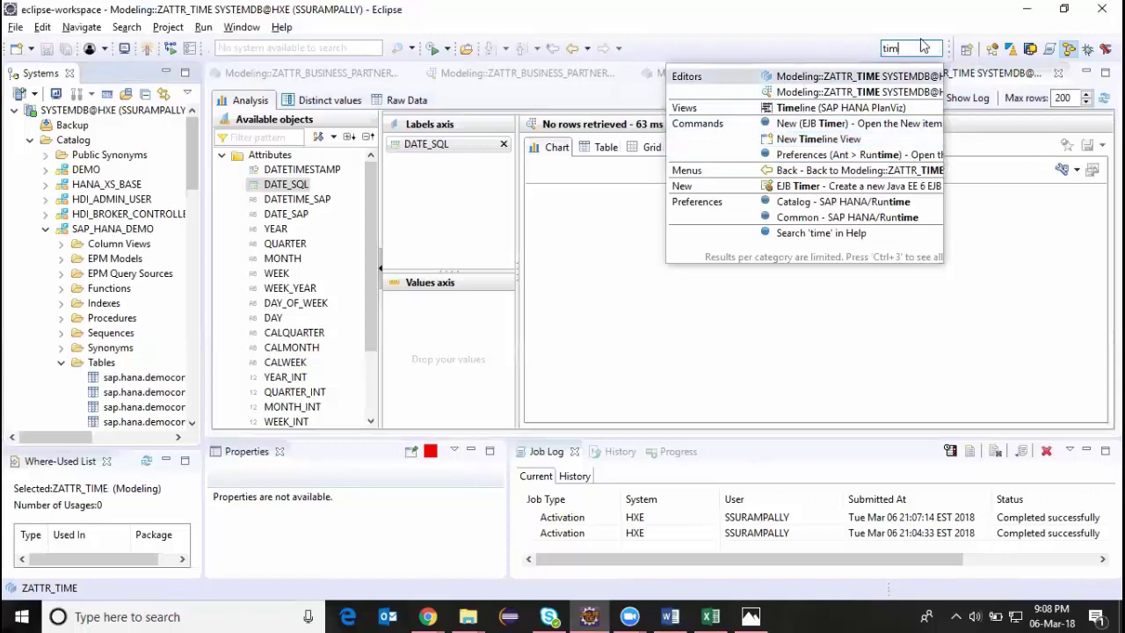
{"action": "key", "text": "BackSpace"}
{"action": "key", "text": "BackSpace"}
{"action": "key", "text": "BackSpace"}
Try to open the SAP HANA Quick View by searching for "quic", close it and reopen the quick access search
{"action": "type", "text": "q"}
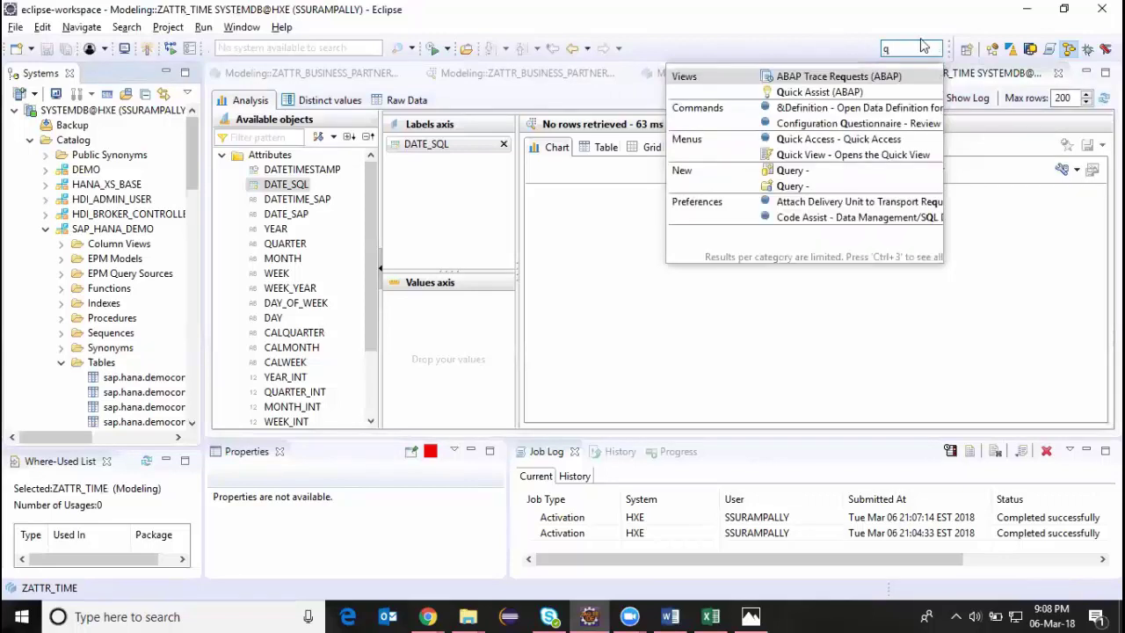
{"action": "type", "text": "uic"}
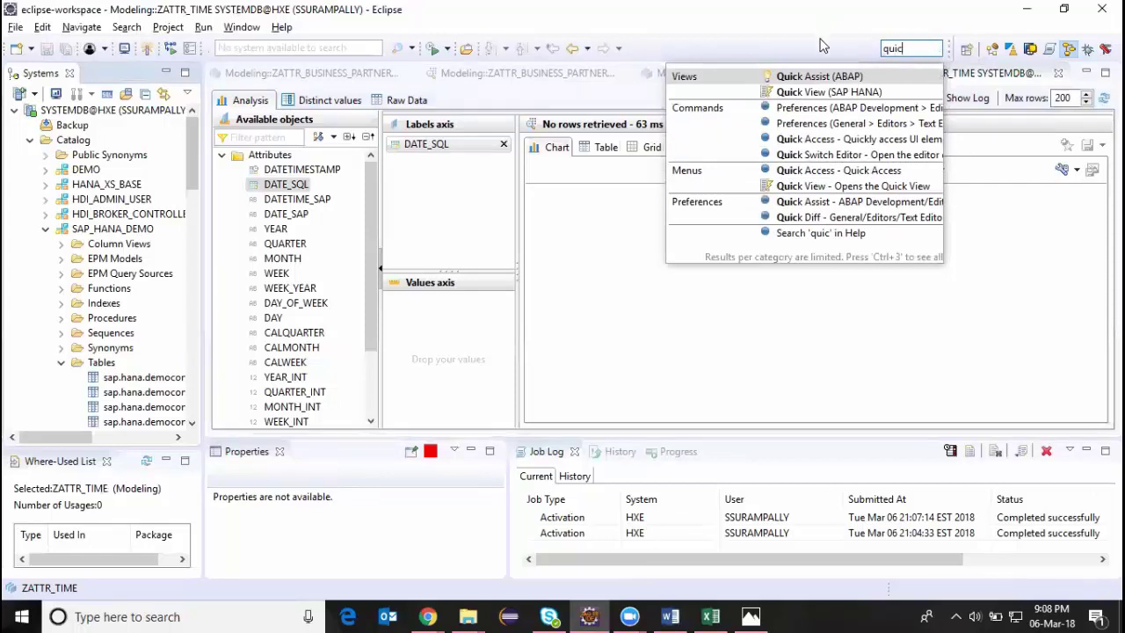
{"action": "left_click", "coordinate": [831, 93]}
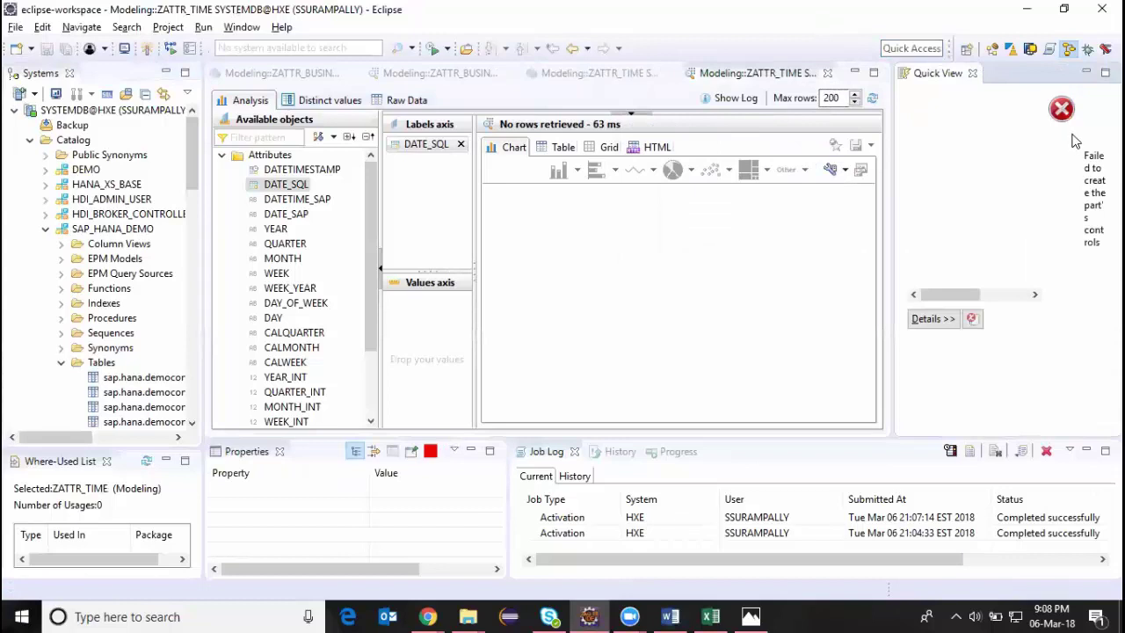
{"action": "left_click", "coordinate": [972, 74]}
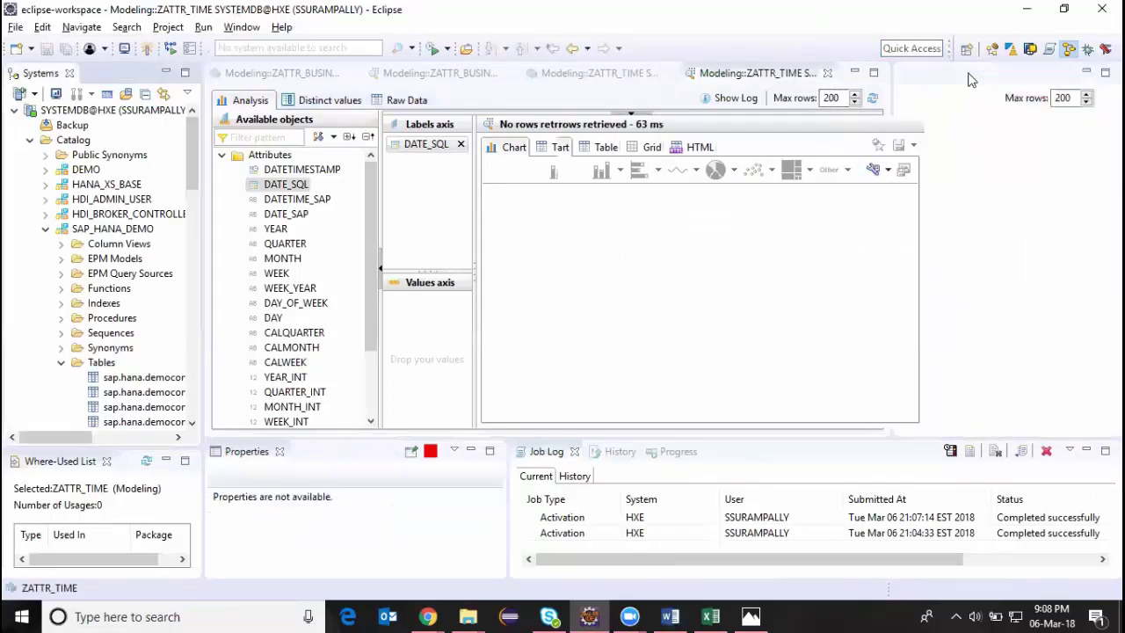
{"action": "left_click", "coordinate": [905, 47]}
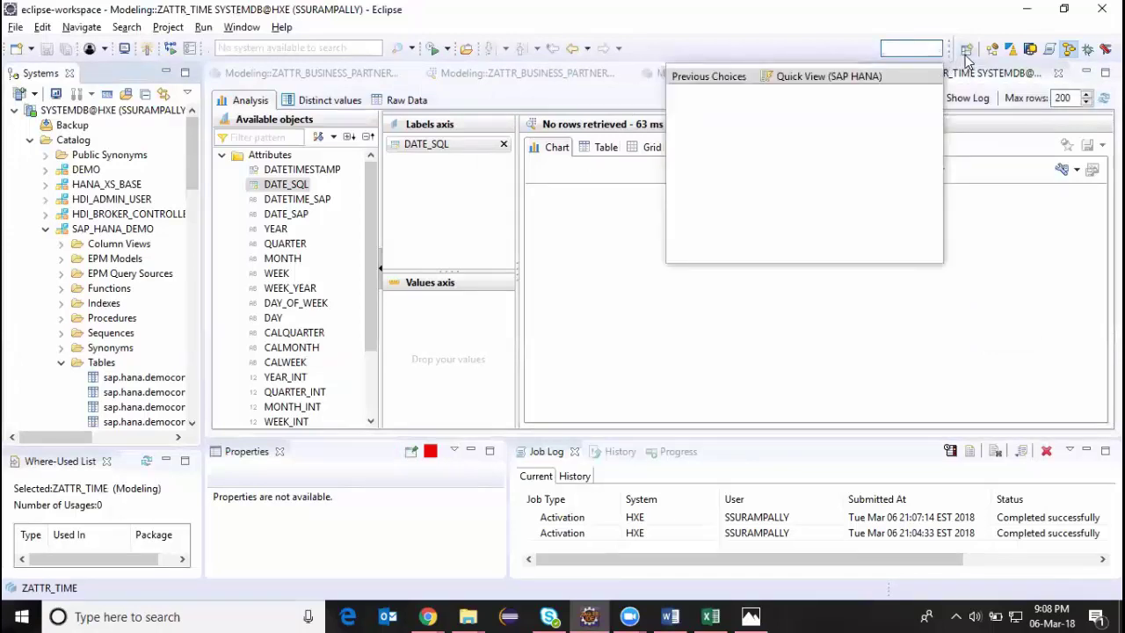
{"action": "left_click", "coordinate": [966, 49]}
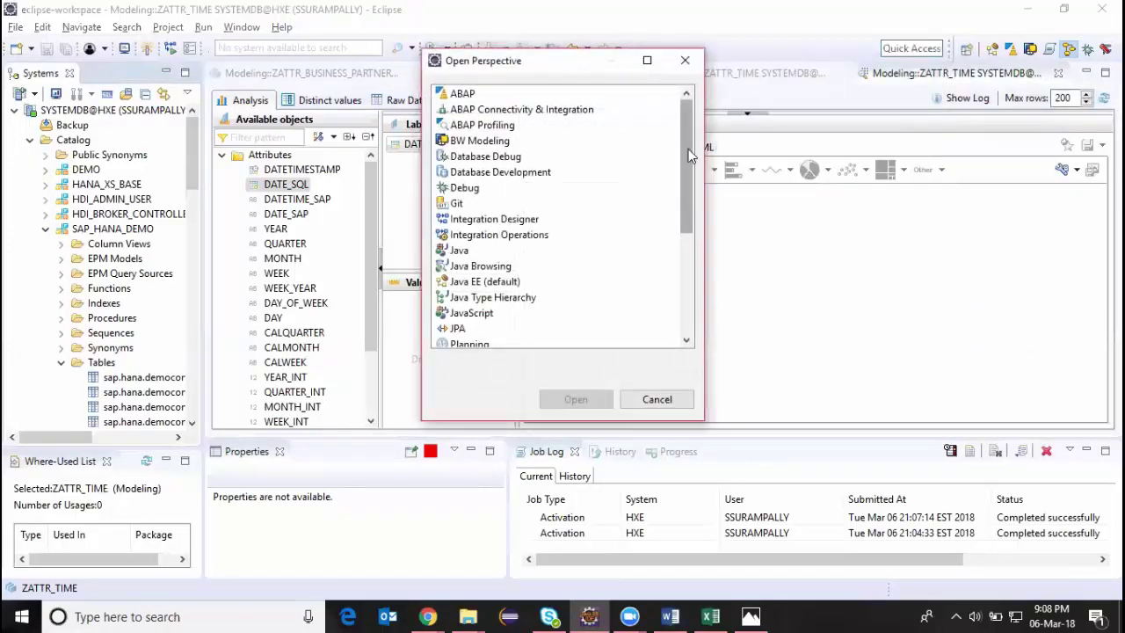
{"action": "left_click_drag", "start_coordinate": [691, 151], "coordinate": [686, 255]}
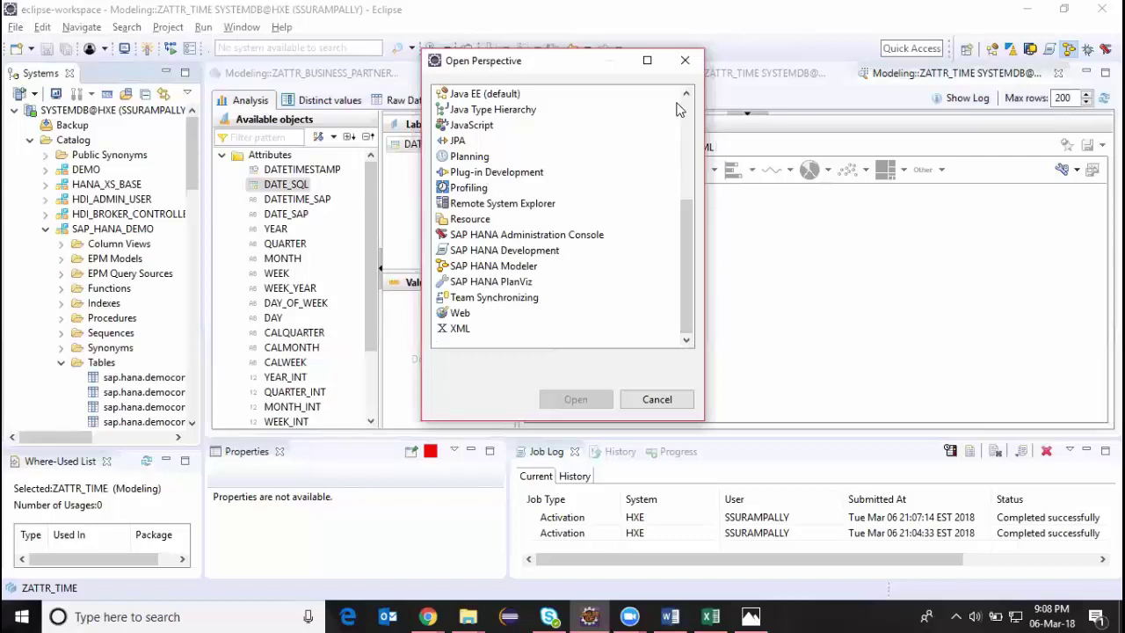
{"action": "left_click", "coordinate": [686, 61]}
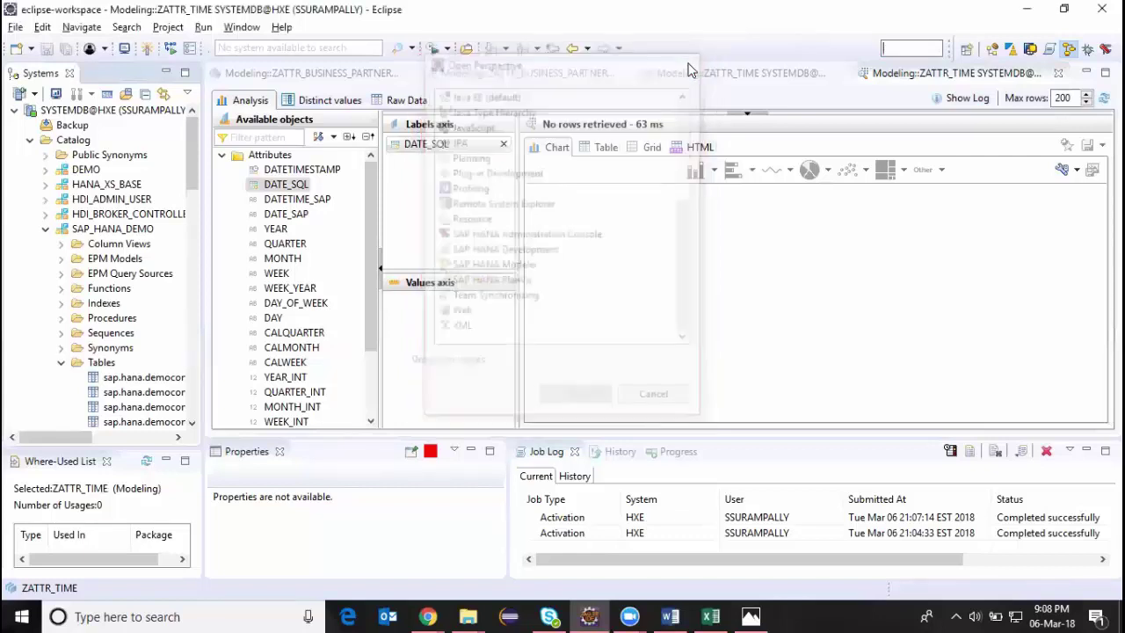
Try to open the SAP HANA Quick View through quick access searches for "view" and "Quick", and close the opened view
{"action": "left_click", "coordinate": [912, 49]}
{"action": "type", "text": "v"}
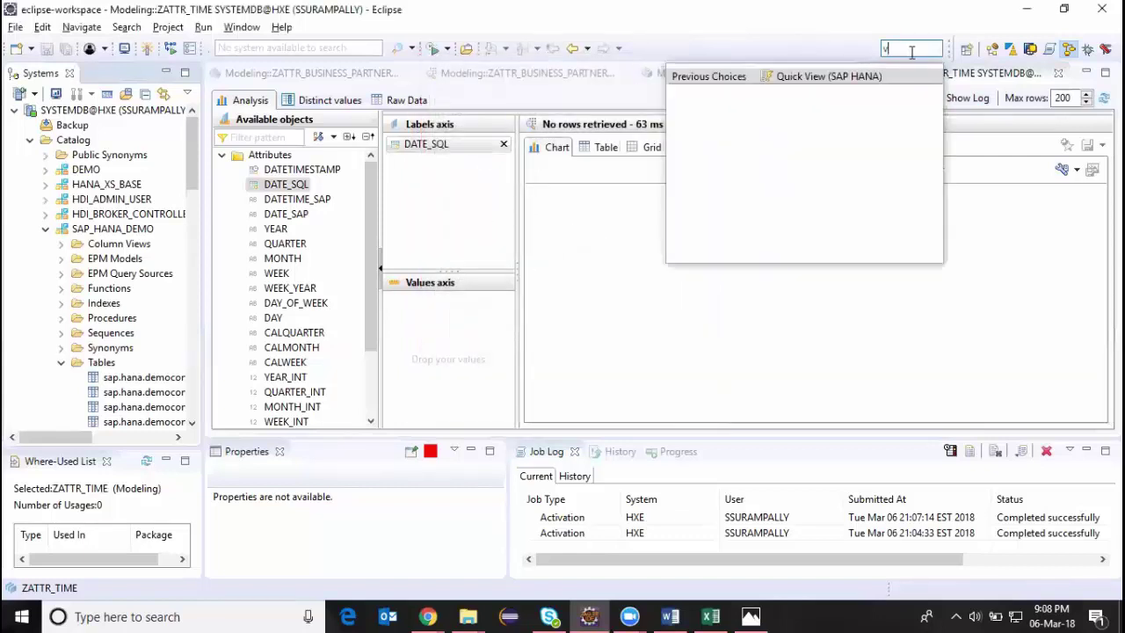
{"action": "type", "text": "iew"}
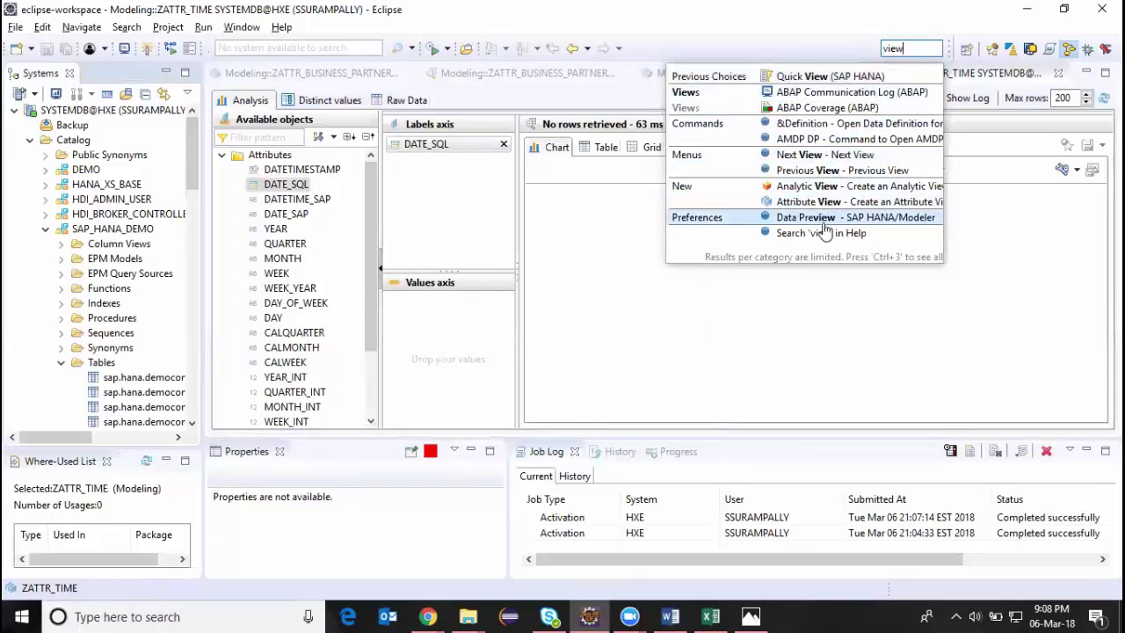
{"action": "double_click", "coordinate": [904, 48]}
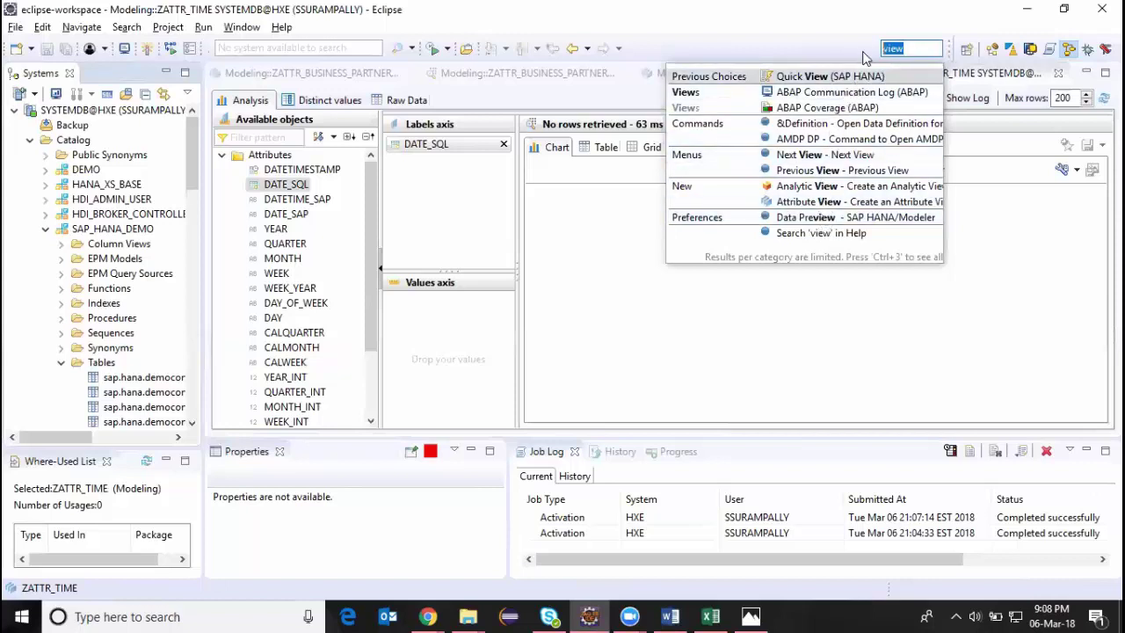
{"action": "type", "text": "Quick"}
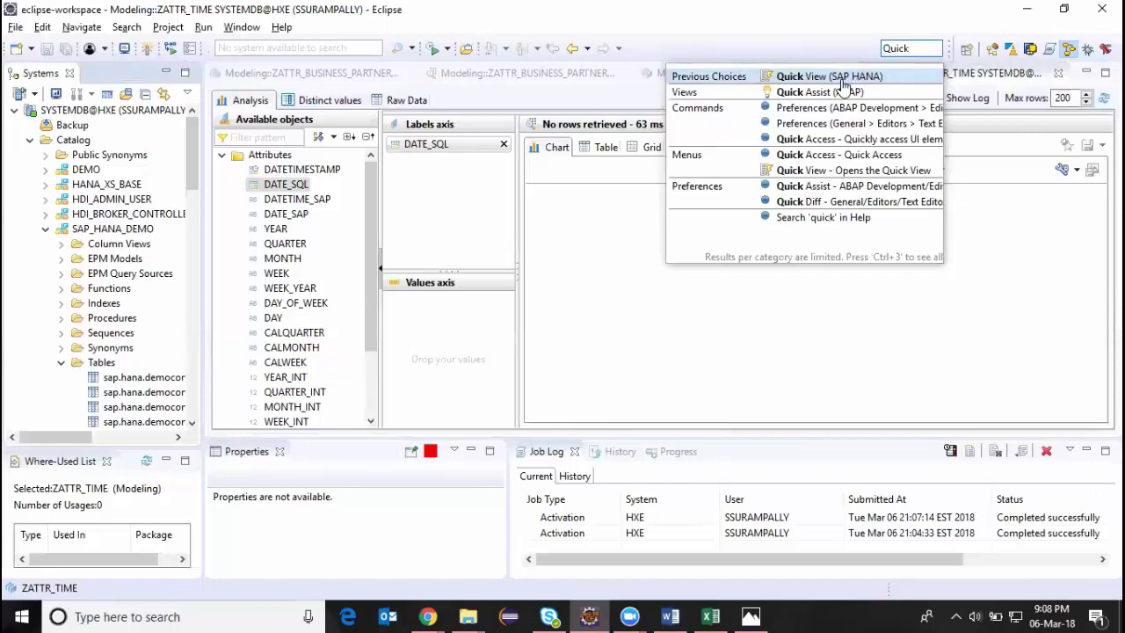
{"action": "left_click", "coordinate": [840, 172]}
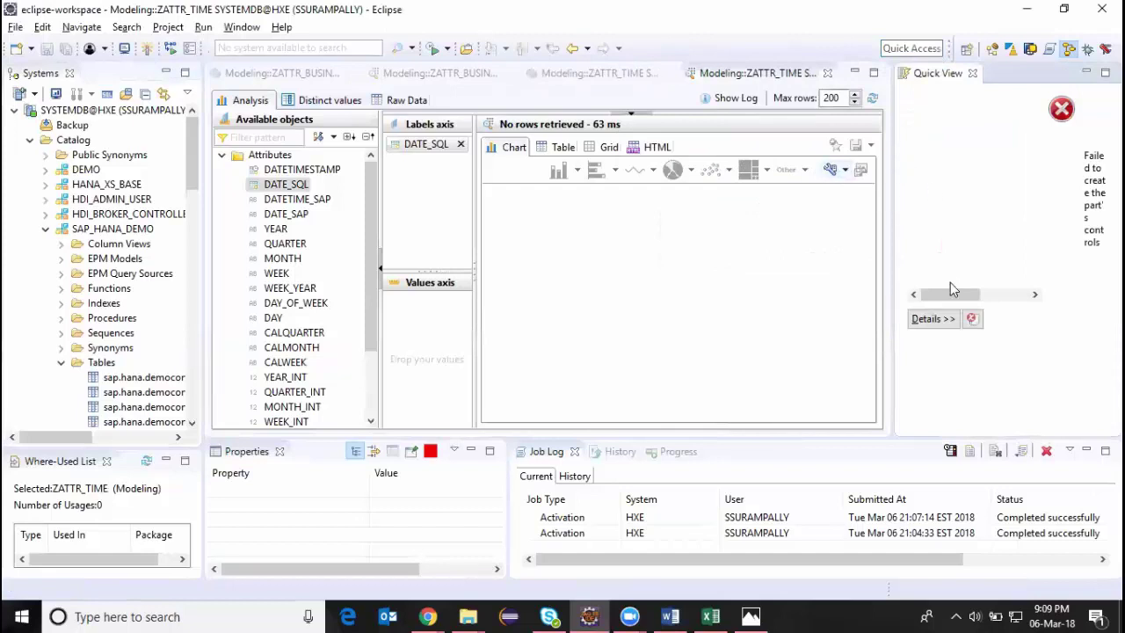
{"action": "left_click", "coordinate": [973, 74]}
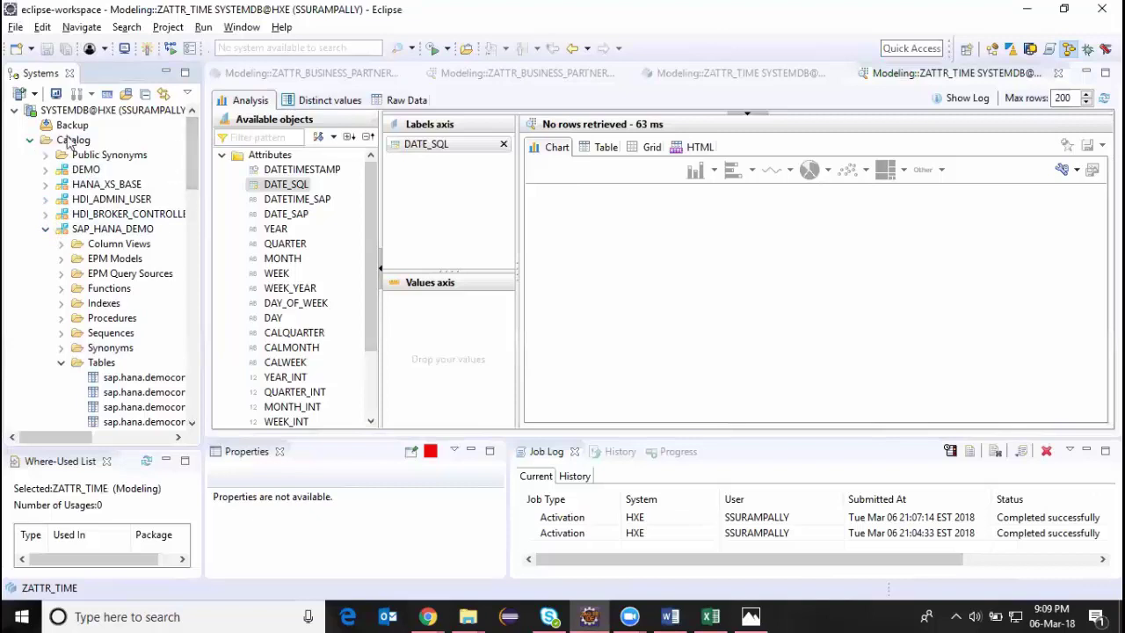
Open an SQL console on the connected SYSTEMDB@HXE system and execute "select * from m_time_dimension ;"
{"action": "left_click", "coordinate": [111, 108]}
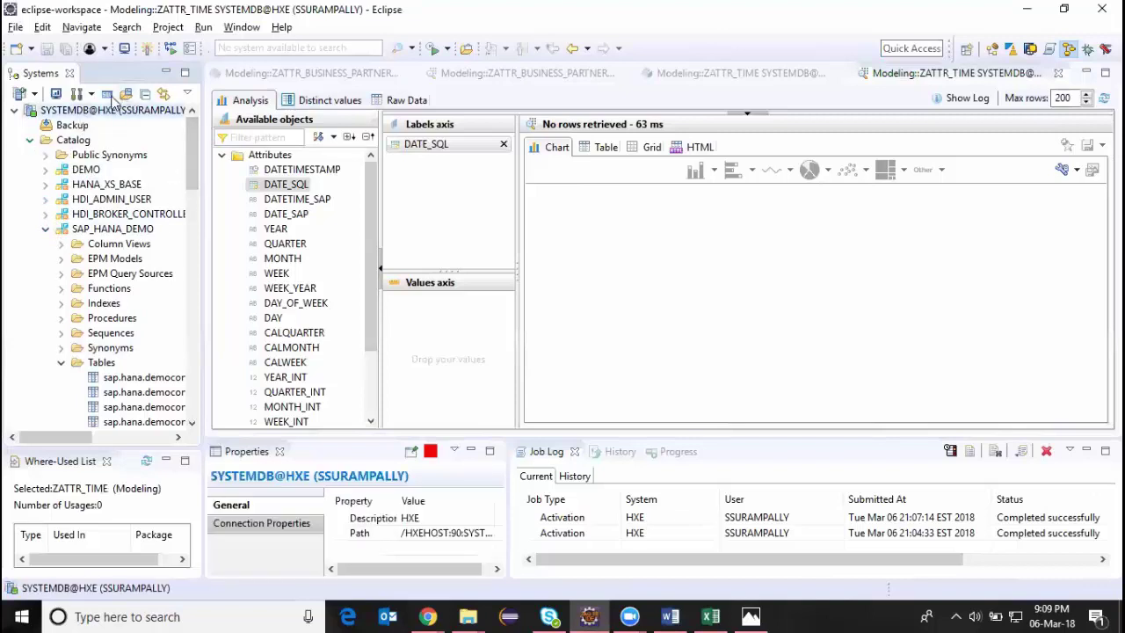
{"action": "left_click", "coordinate": [108, 95]}
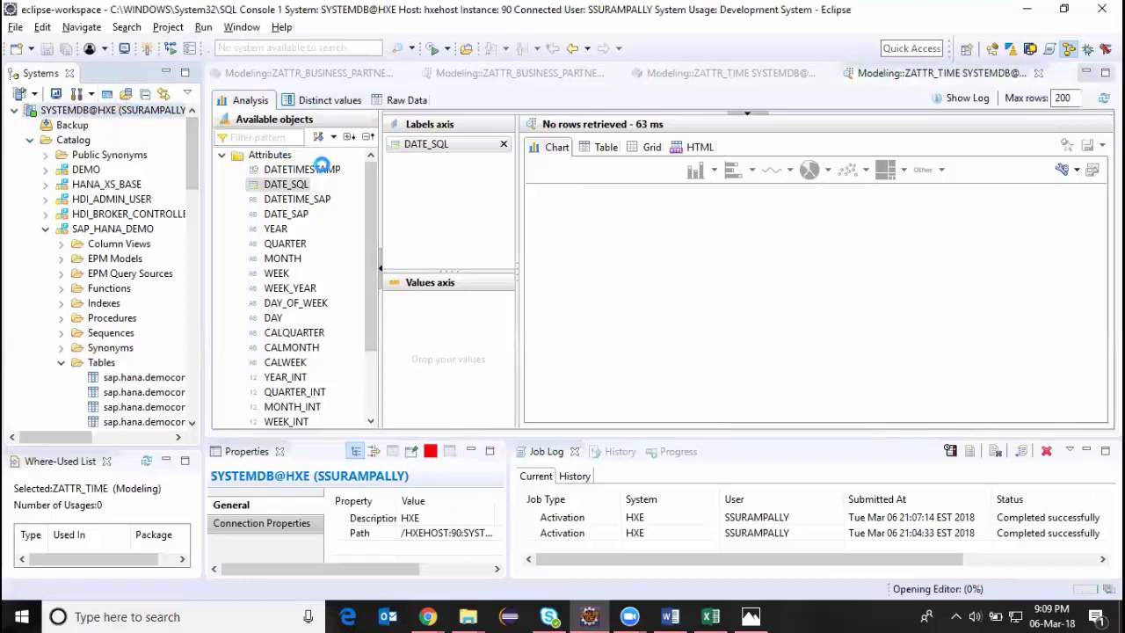
{"action": "type", "text": "select * from"}
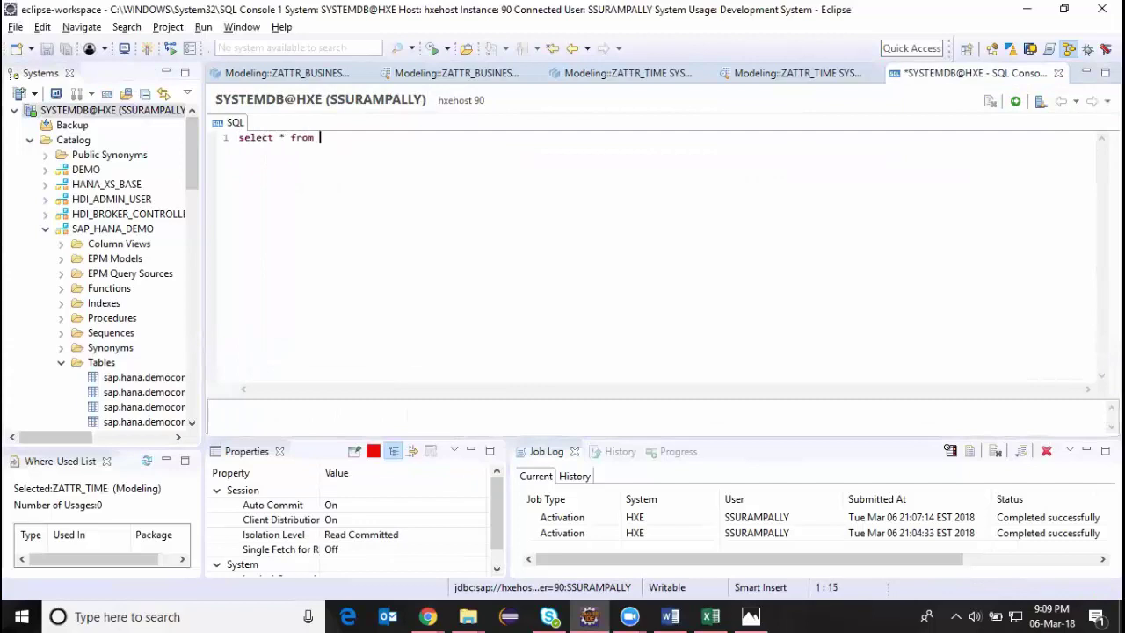
{"action": "type", "text": " m_time_dimension ;"}
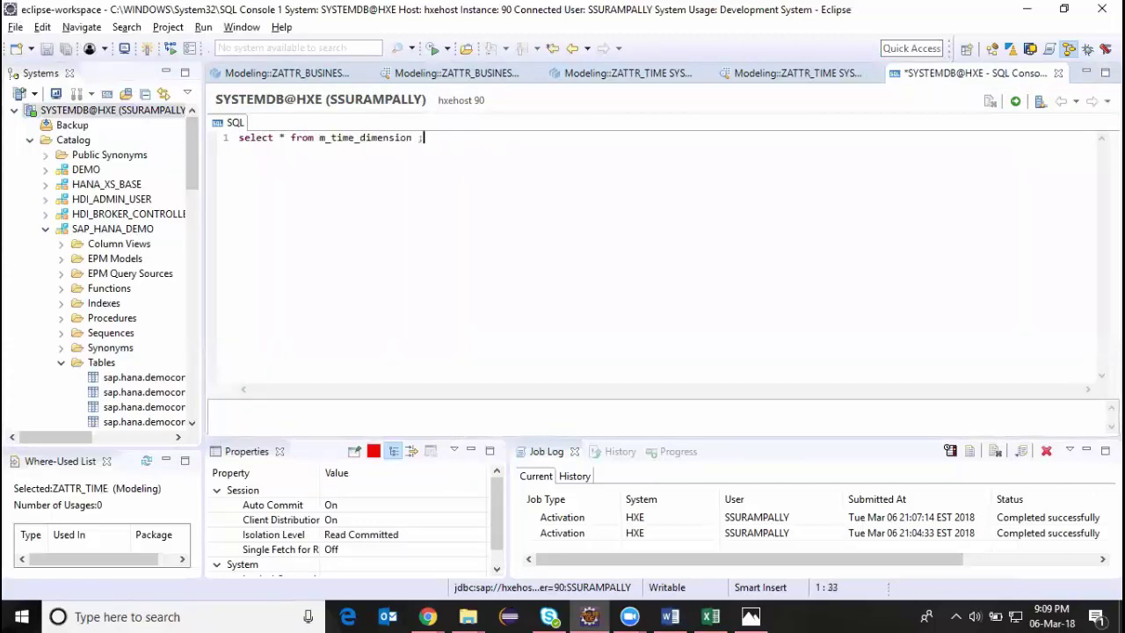
{"action": "left_click", "coordinate": [1015, 102]}
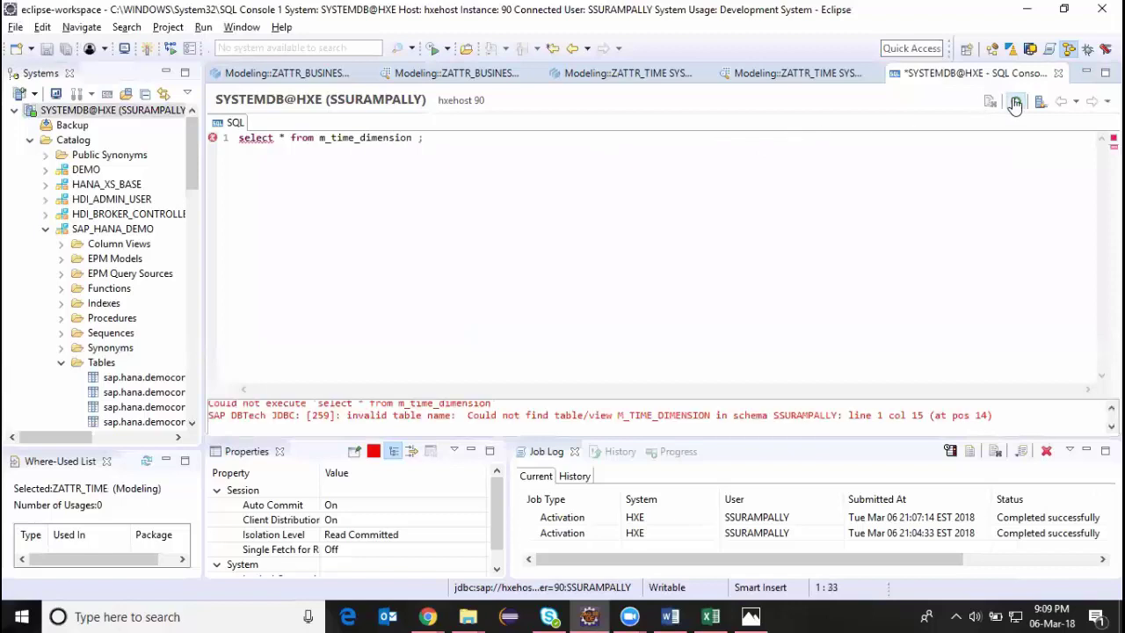
Expand the SYS schema in the catalog and look through its tables for a time dimension table
{"action": "left_click", "coordinate": [30, 140]}
{"action": "left_click", "coordinate": [14, 110]}
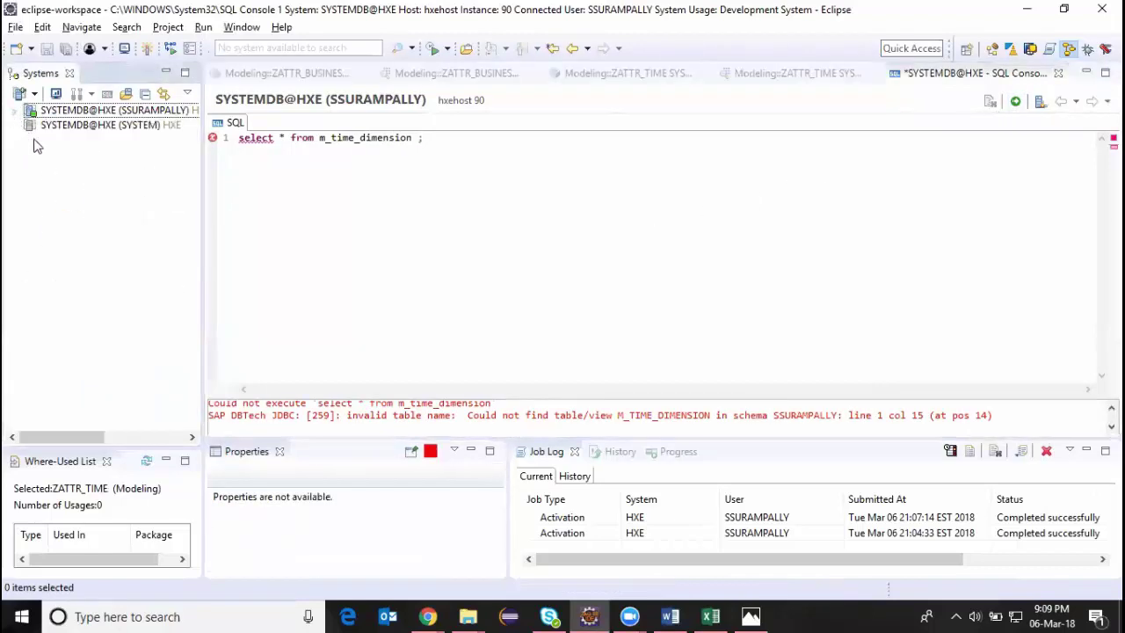
{"action": "left_click", "coordinate": [19, 113]}
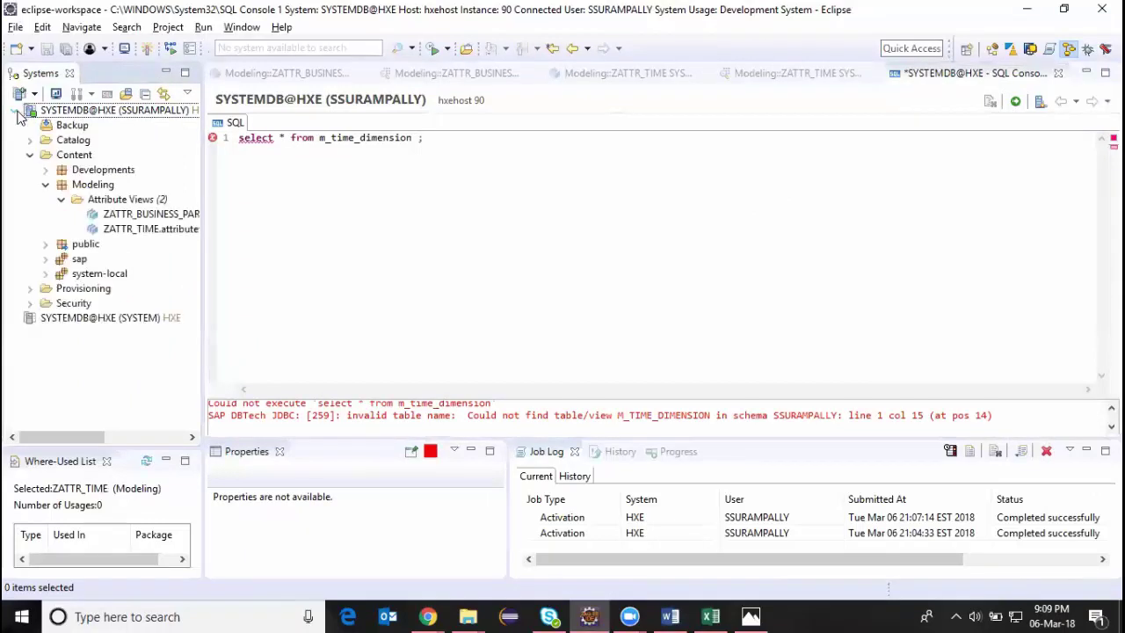
{"action": "left_click", "coordinate": [30, 142]}
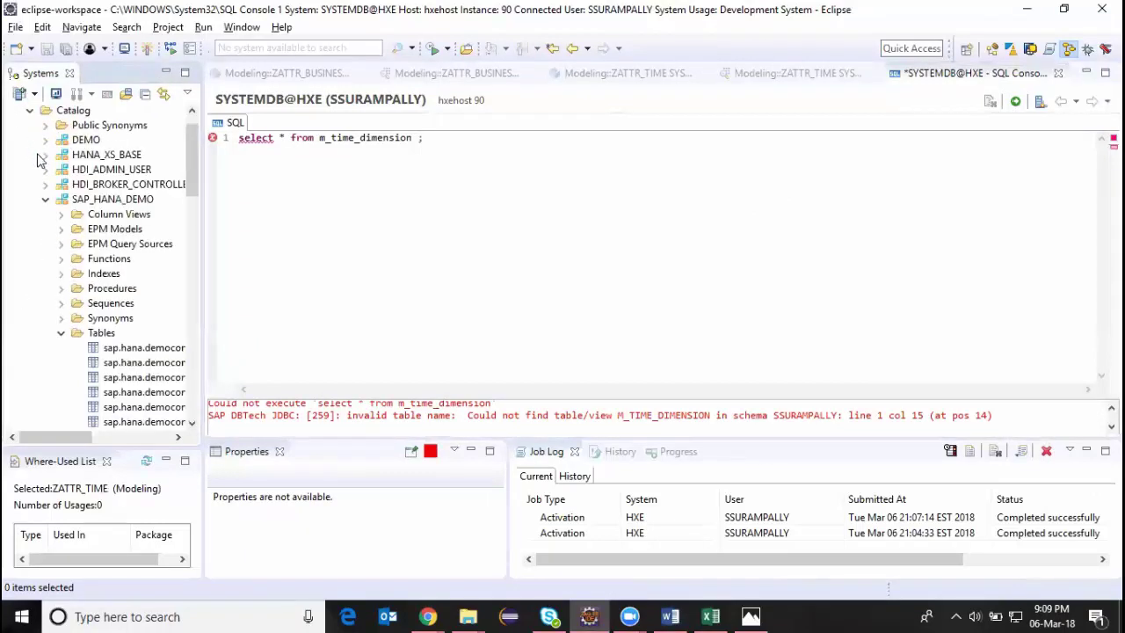
{"action": "left_click", "coordinate": [46, 199]}
{"action": "scroll", "coordinate": [53, 255], "scroll_direction": "down", "scroll_amount": 1}
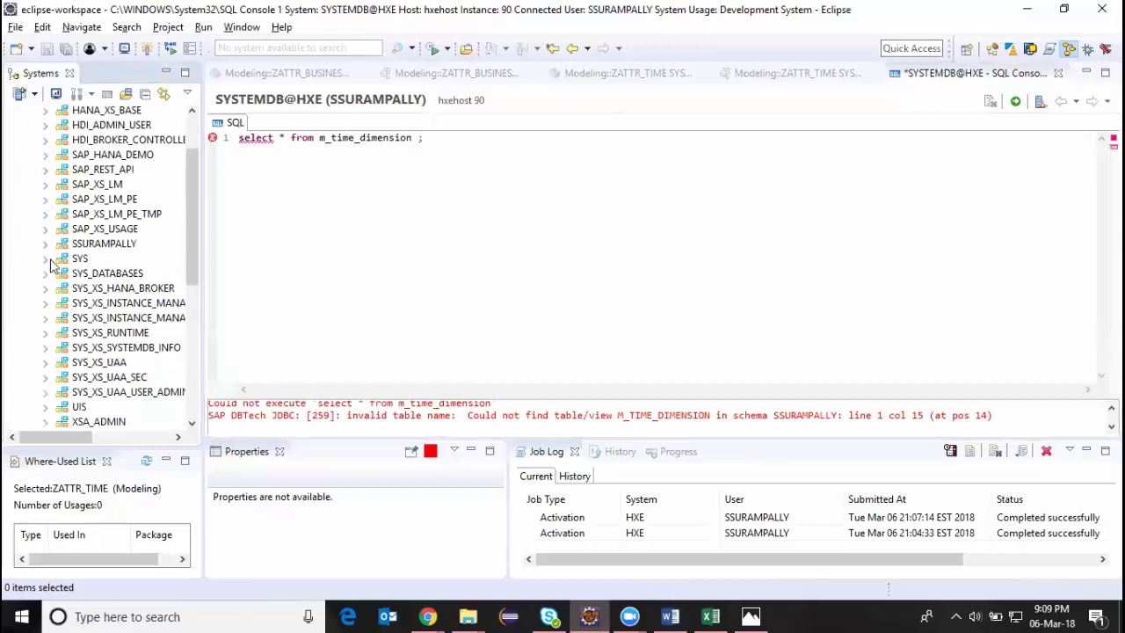
{"action": "left_click", "coordinate": [46, 259]}
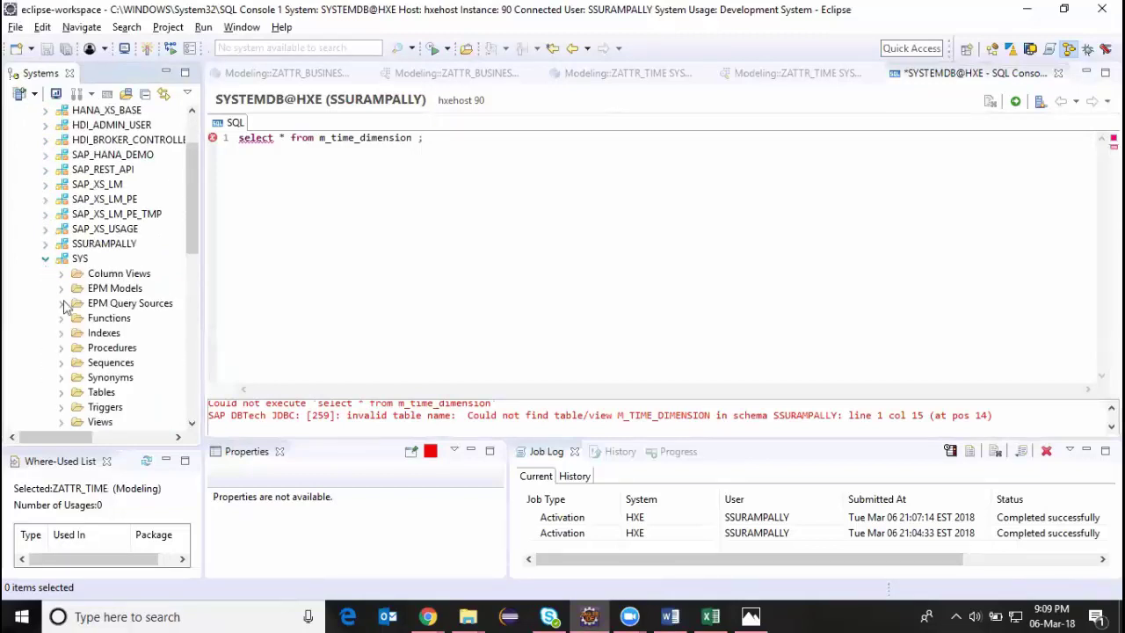
{"action": "left_click", "coordinate": [61, 393]}
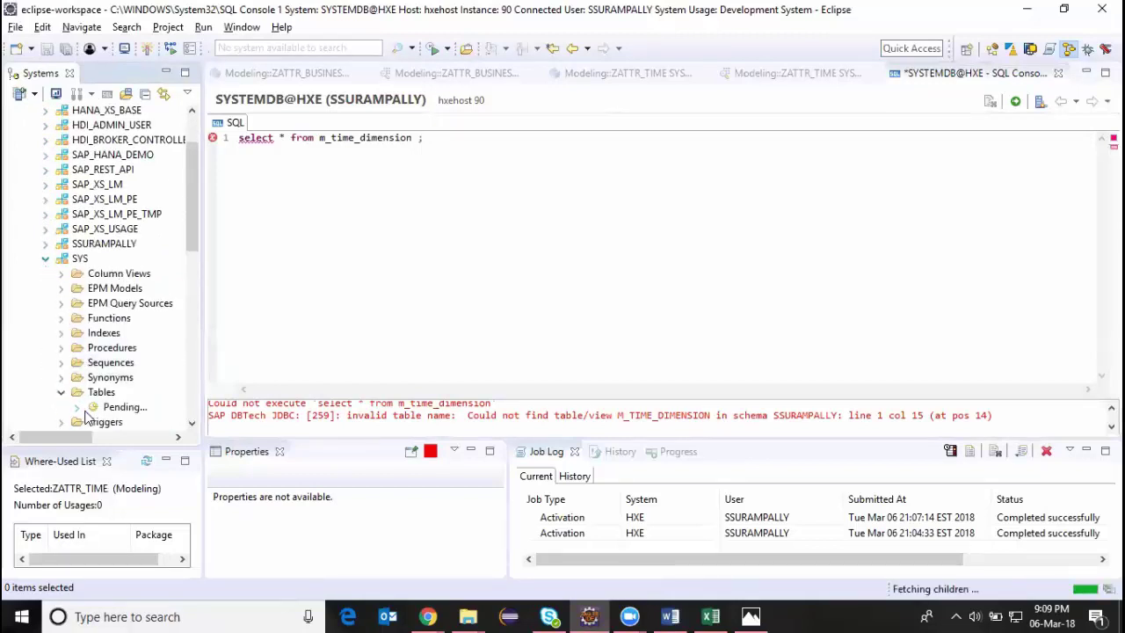
{"action": "scroll", "coordinate": [88, 414], "scroll_direction": "down", "scroll_amount": 1}
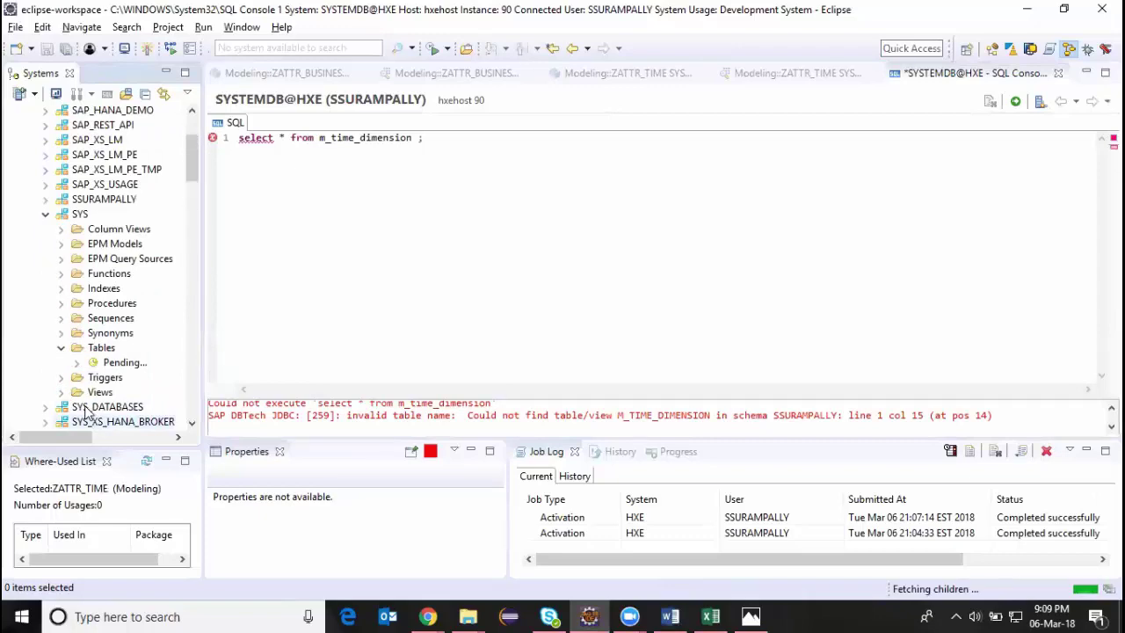
{"action": "scroll", "coordinate": [91, 407], "scroll_direction": "down", "scroll_amount": 10}
{"action": "scroll", "coordinate": [95, 397], "scroll_direction": "down", "scroll_amount": 20}
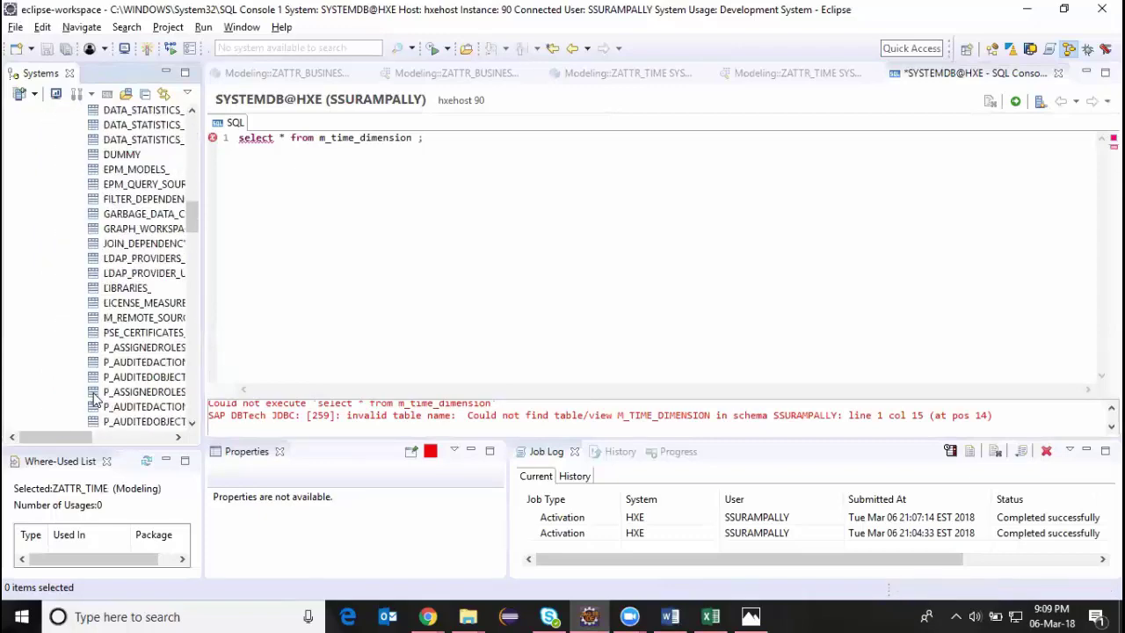
{"action": "scroll", "coordinate": [102, 397], "scroll_direction": "down", "scroll_amount": 15}
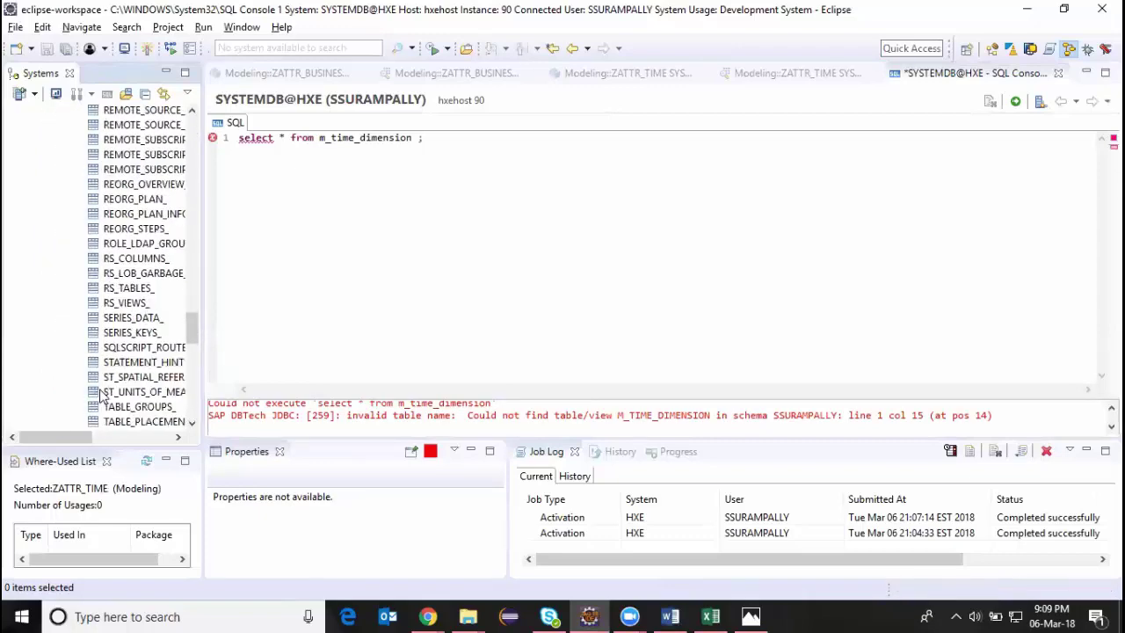
Look through the M_ entries among the SYS schema's views for time dimension data, widening the Systems pane to read full names
{"action": "left_click", "coordinate": [61, 348]}
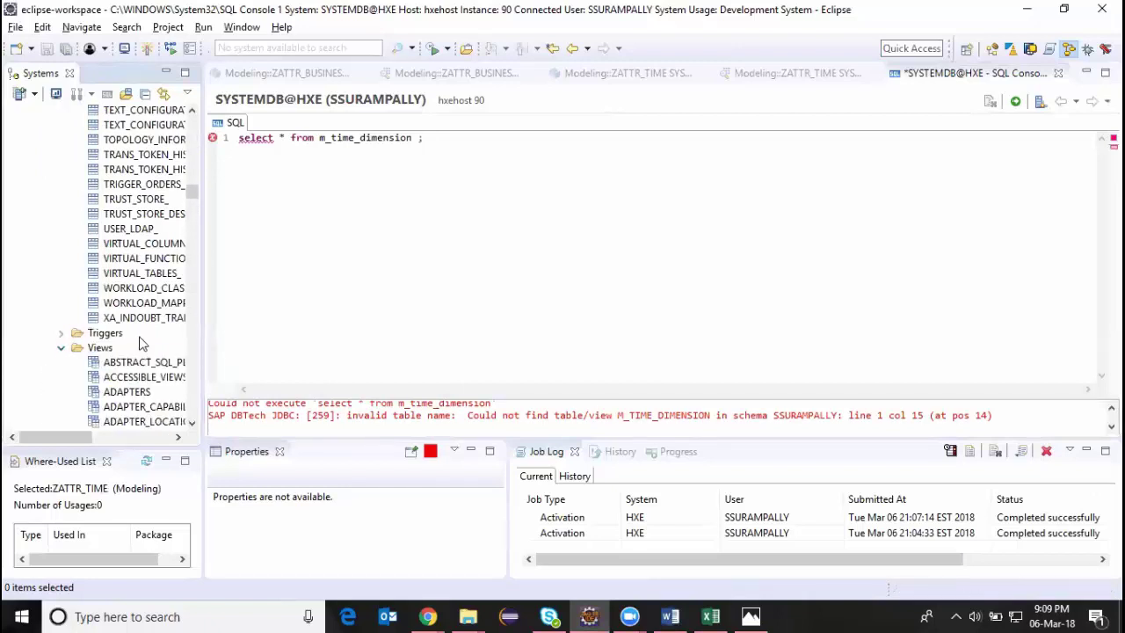
{"action": "scroll", "coordinate": [148, 338], "scroll_direction": "down", "scroll_amount": 7}
{"action": "left_click_drag", "start_coordinate": [192, 198], "coordinate": [206, 346]}
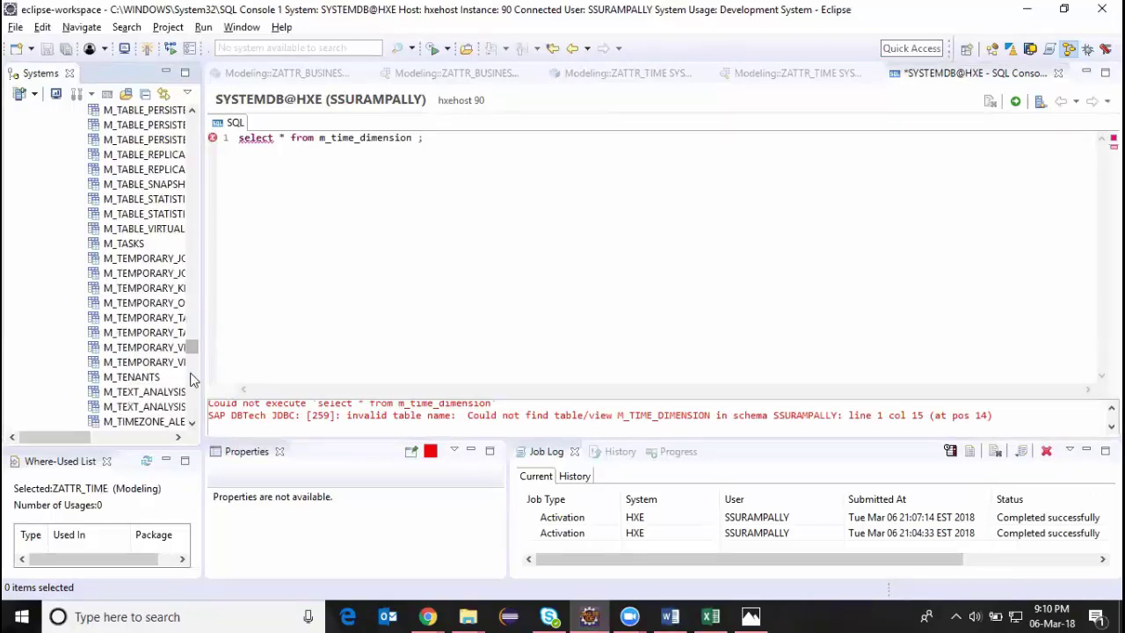
{"action": "left_click", "coordinate": [191, 373]}
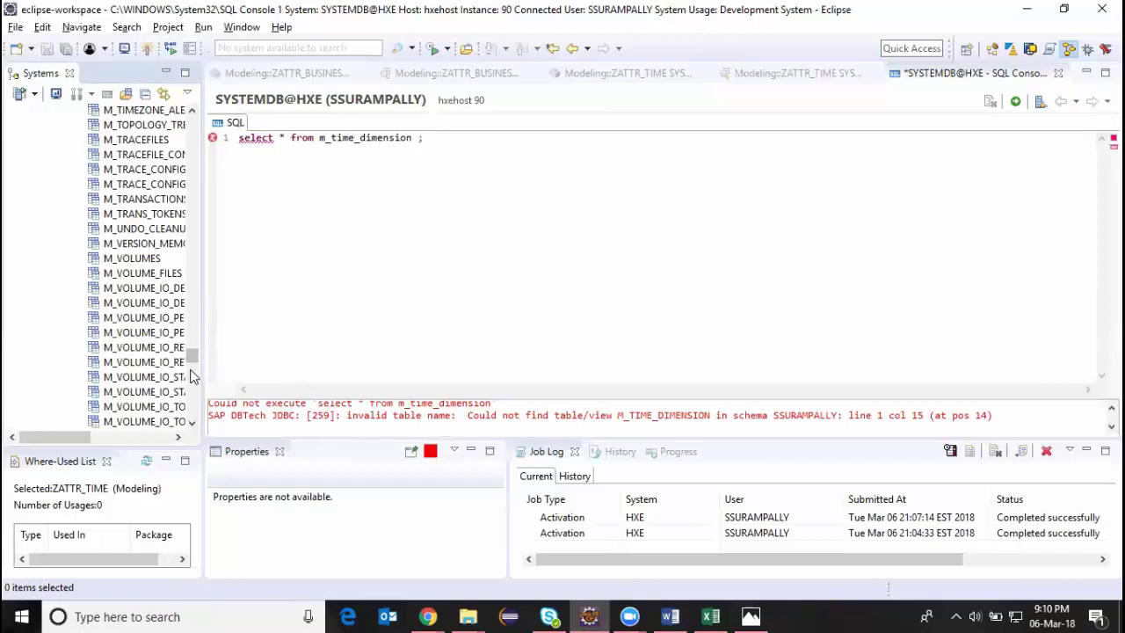
{"action": "left_click", "coordinate": [195, 275]}
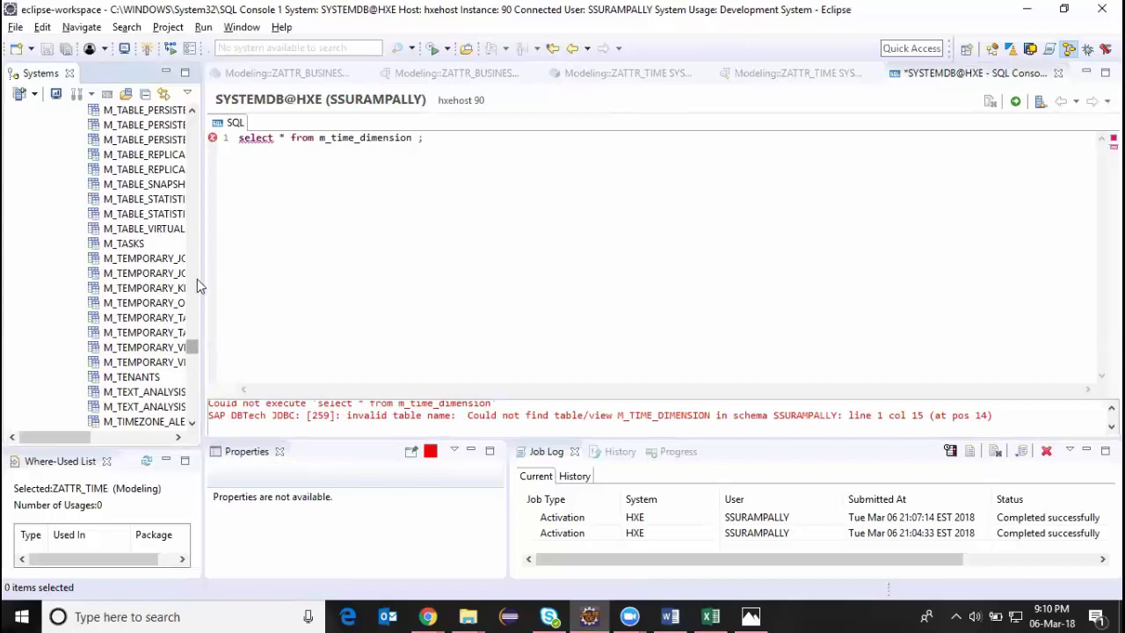
{"action": "left_click_drag", "start_coordinate": [202, 275], "coordinate": [297, 278]}
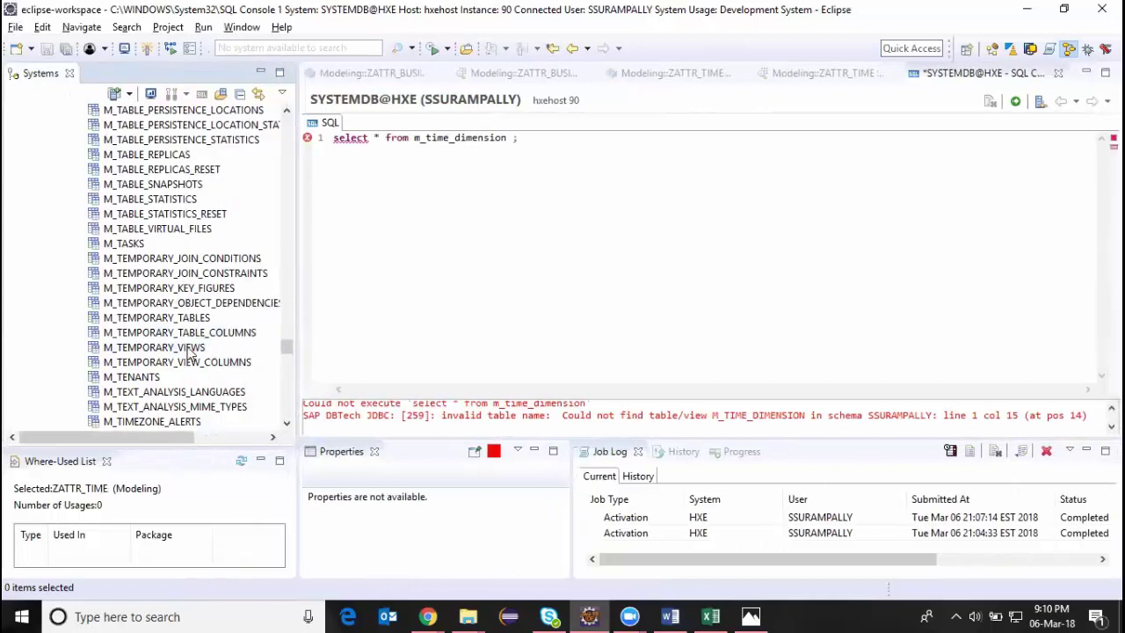
{"action": "scroll", "coordinate": [186, 351], "scroll_direction": "down", "scroll_amount": 2}
{"action": "scroll", "coordinate": [227, 380], "scroll_direction": "down", "scroll_amount": 1}
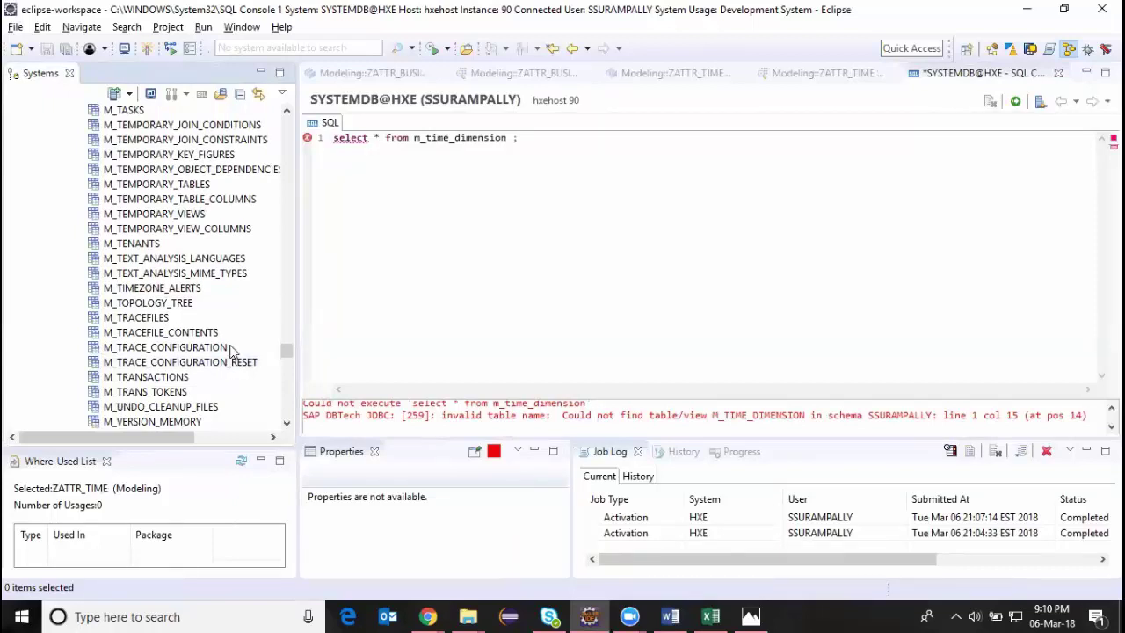
{"action": "scroll", "coordinate": [230, 350], "scroll_direction": "down", "scroll_amount": 3}
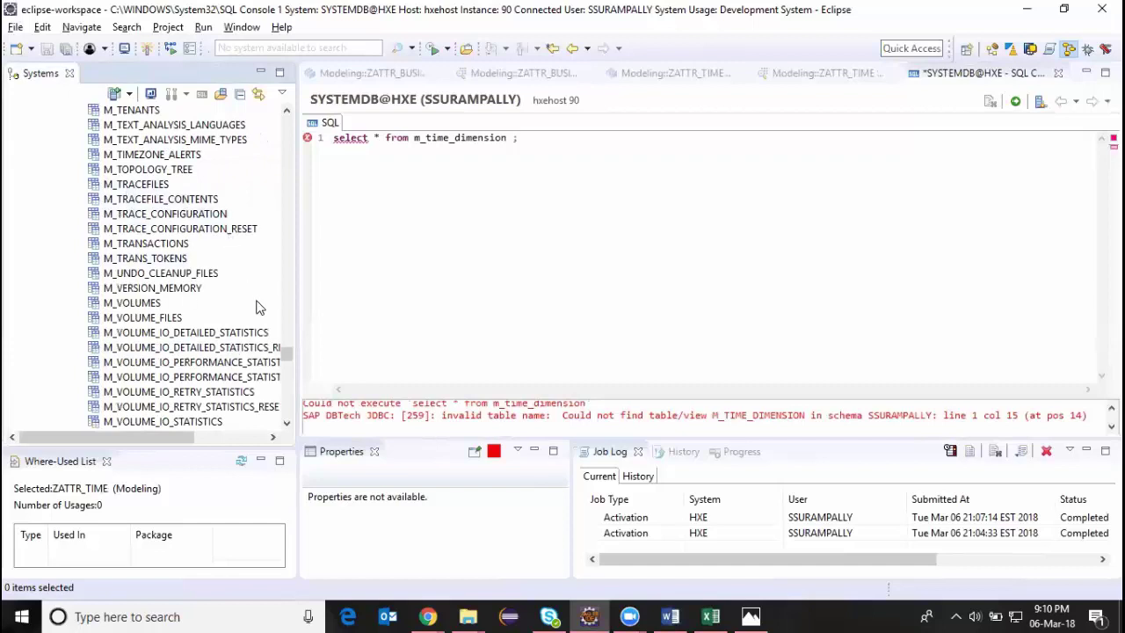
{"action": "scroll", "coordinate": [259, 307], "scroll_direction": "up", "scroll_amount": 4}
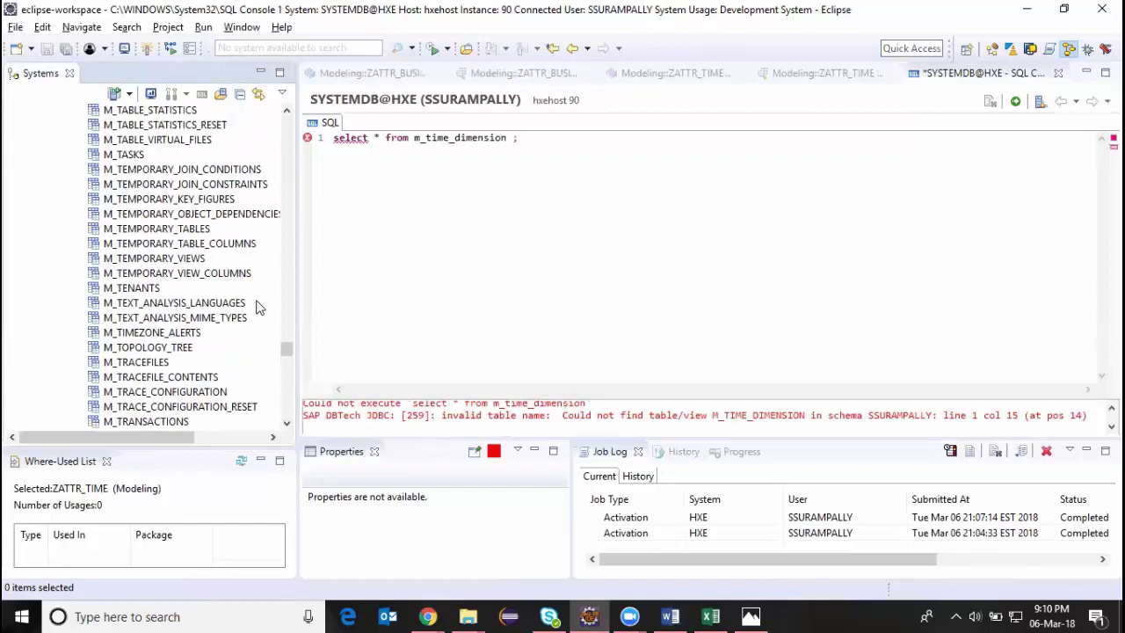
{"action": "scroll", "coordinate": [259, 306], "scroll_direction": "up", "scroll_amount": 2}
Collapse the SYS schema and look through the remaining catalog schemas down to the _SYS ones
{"action": "left_click_drag", "start_coordinate": [290, 345], "coordinate": [288, 123]}
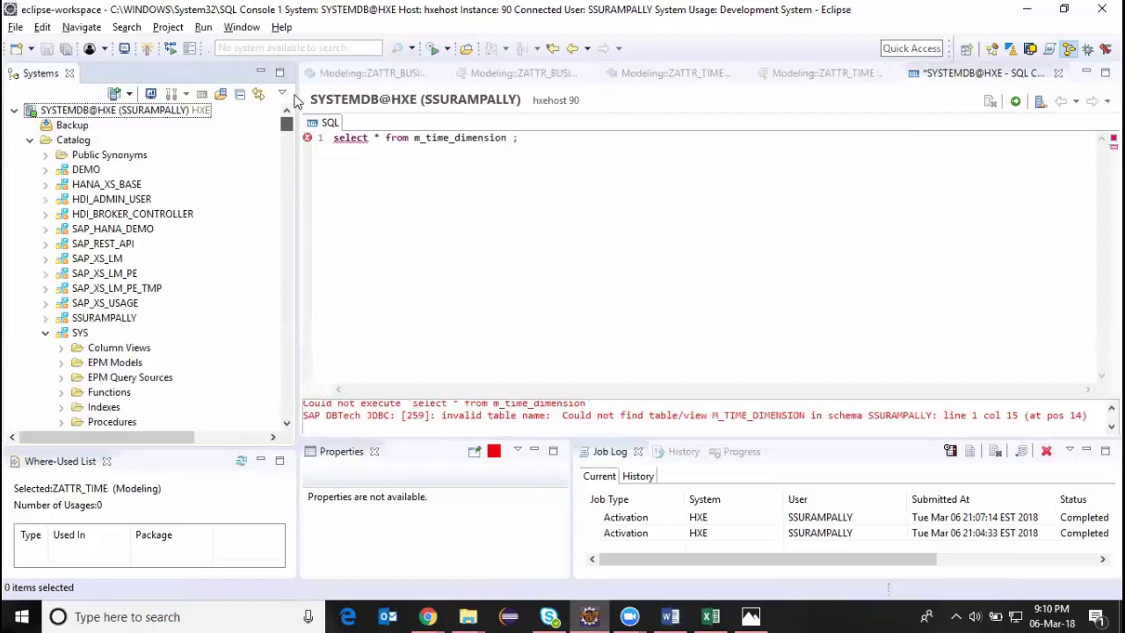
{"action": "left_click", "coordinate": [44, 334]}
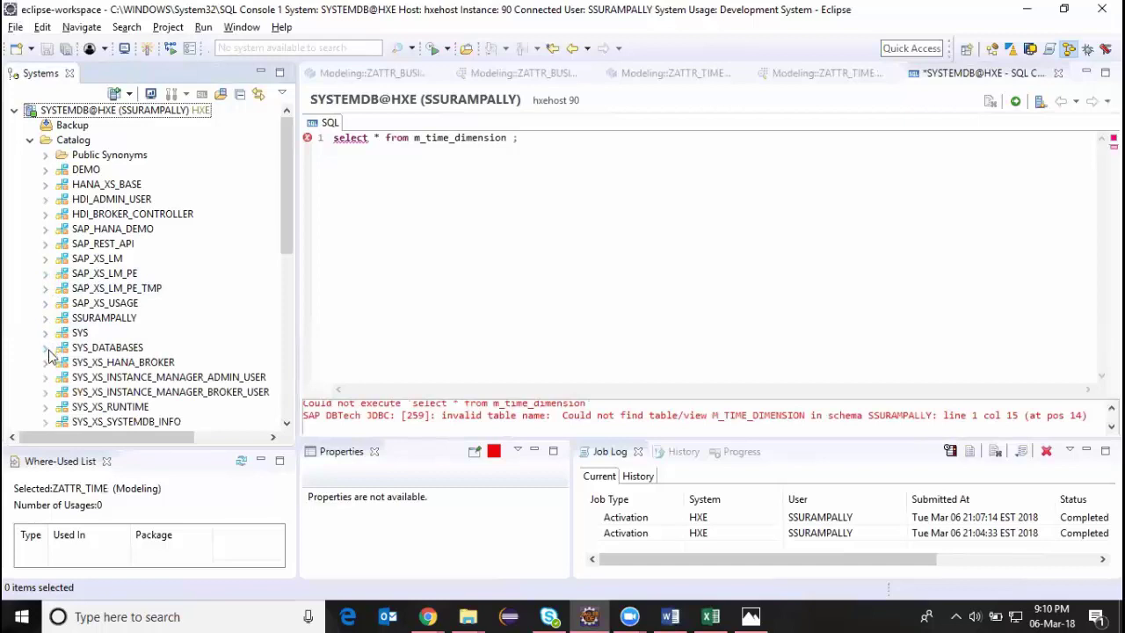
{"action": "scroll", "coordinate": [50, 354], "scroll_direction": "down", "scroll_amount": 2}
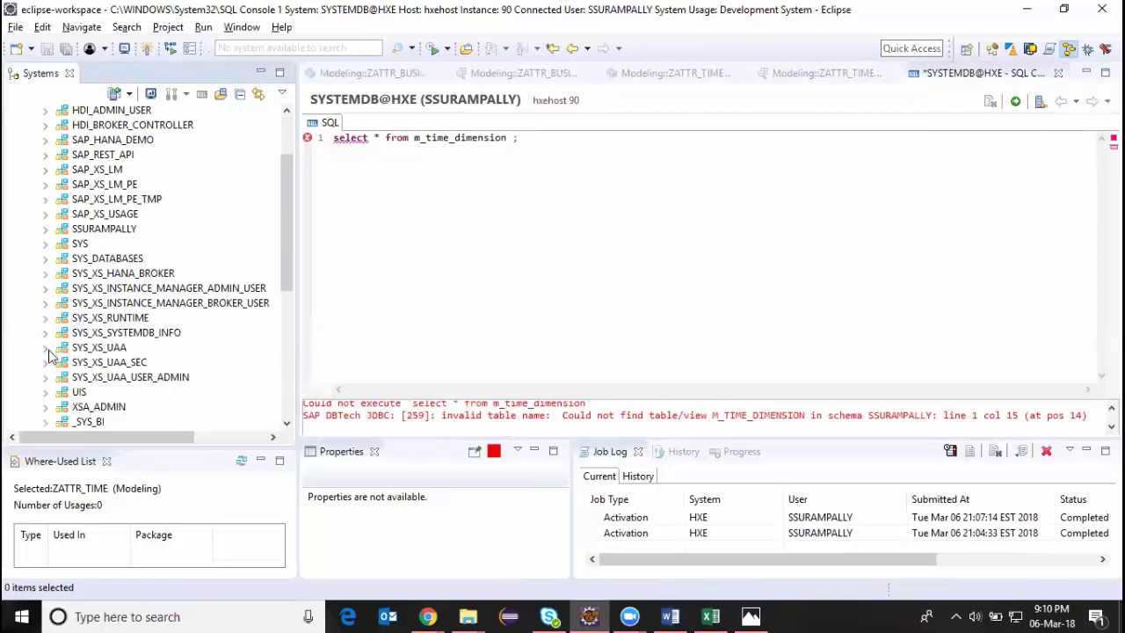
{"action": "scroll", "coordinate": [50, 354], "scroll_direction": "down", "scroll_amount": 2}
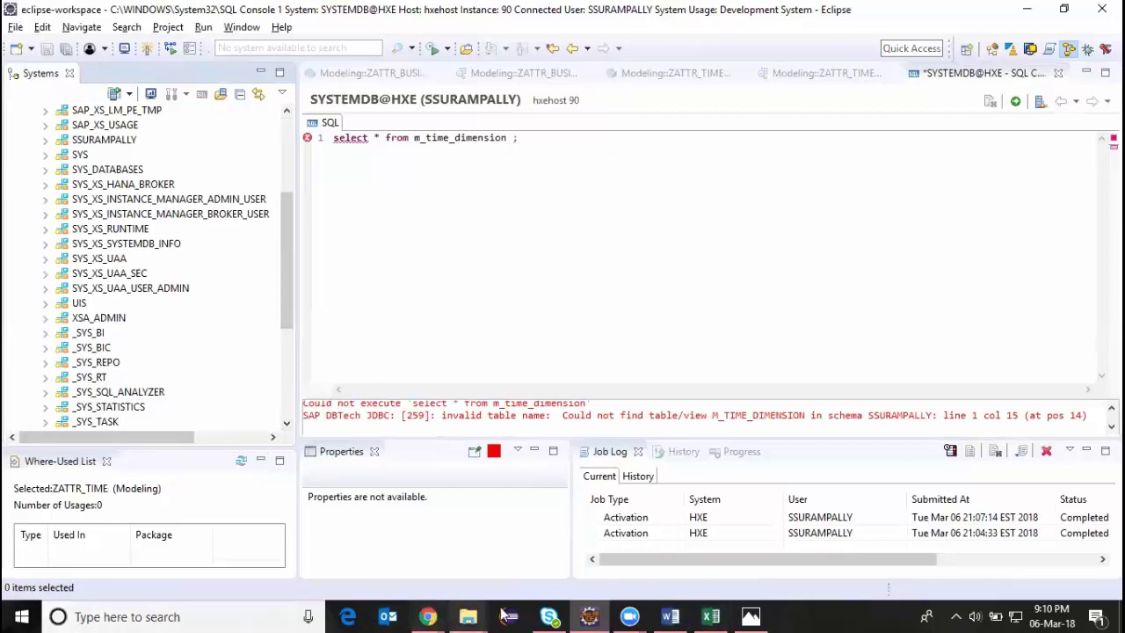
Switch to the HANA modeling document in Word and add the line "Generate the time data:" below the note on granting SELECT access
{"action": "left_click", "coordinate": [670, 615]}
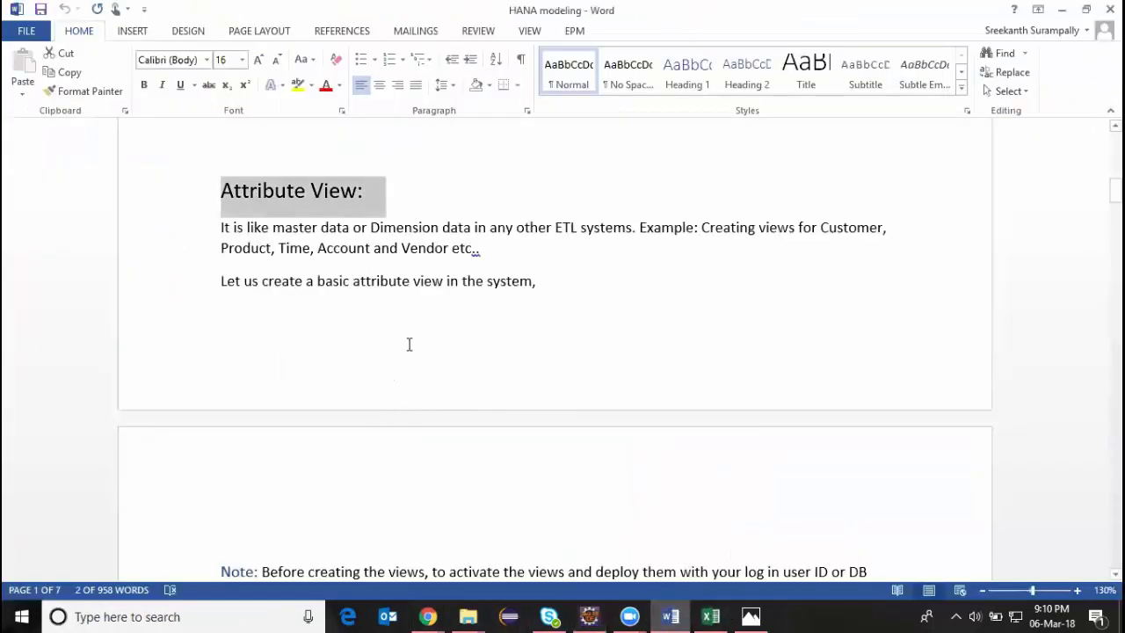
{"action": "scroll", "coordinate": [546, 338], "scroll_direction": "down", "scroll_amount": 5}
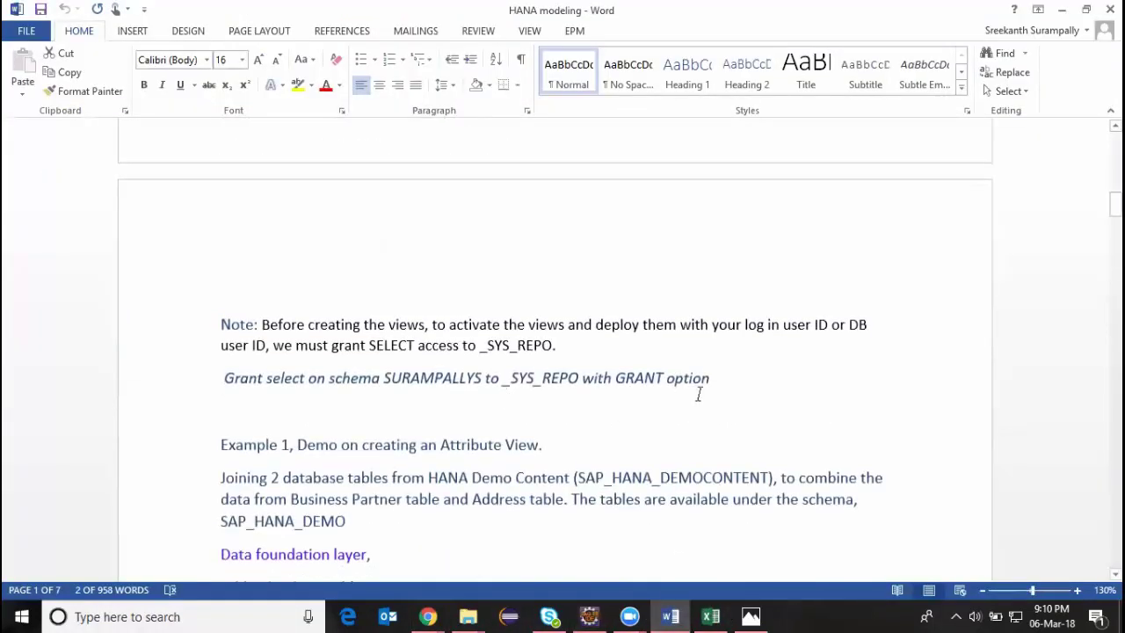
{"action": "left_click", "coordinate": [738, 382]}
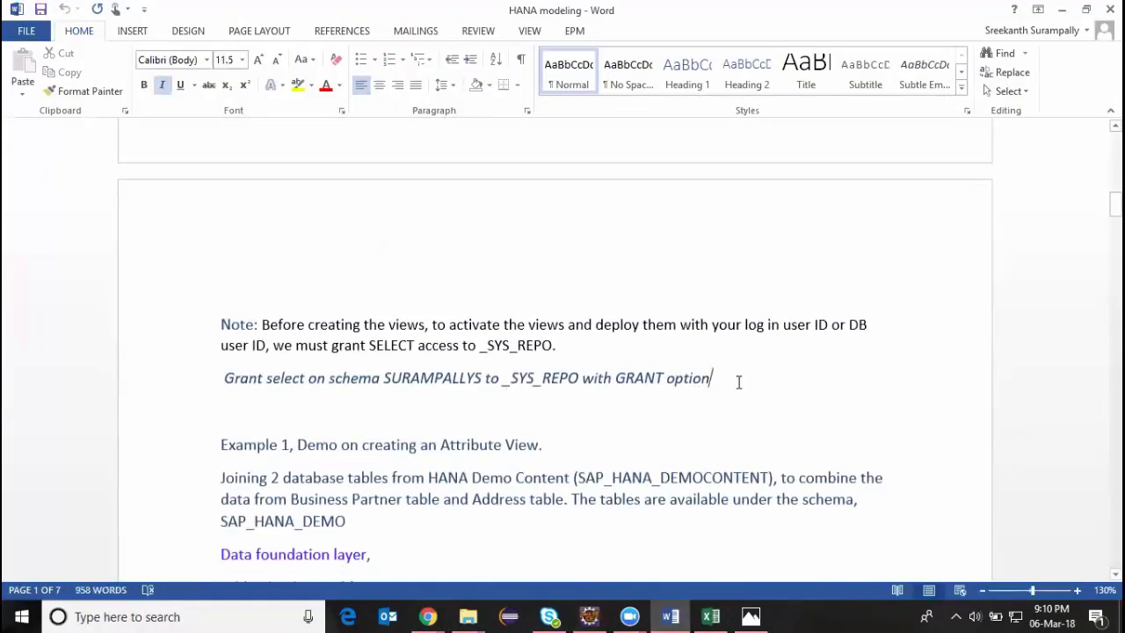
{"action": "left_click", "coordinate": [600, 352]}
{"action": "key", "text": "Return"}
{"action": "key", "text": "Return"}
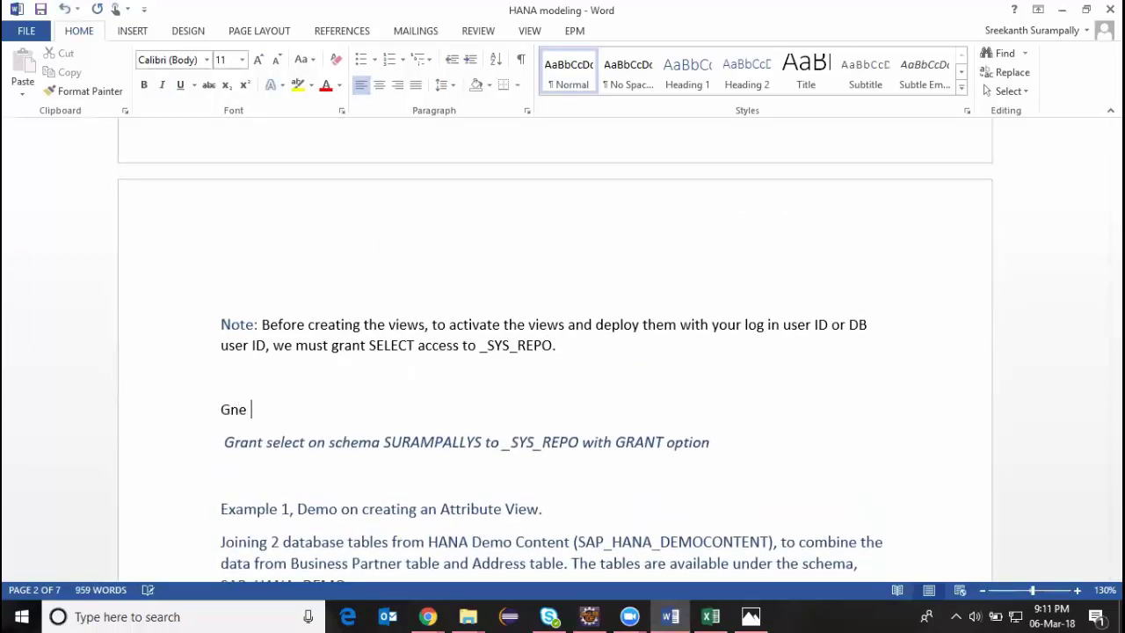
{"action": "type", "text": "Gerna"}
{"action": "key", "text": "BackSpace"}
{"action": "type", "text": "nerate the time data:"}
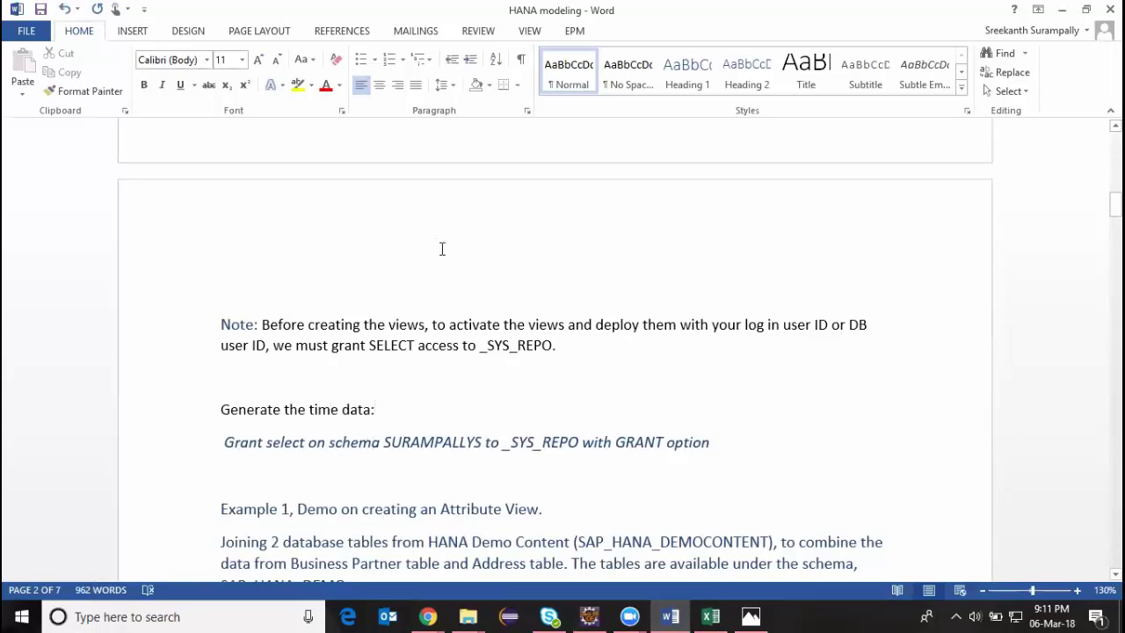
Read through the modeling notes down to the Analytical View section and its Example 1 requirement with attribute view joins
{"action": "key", "text": "alt+Tab"}
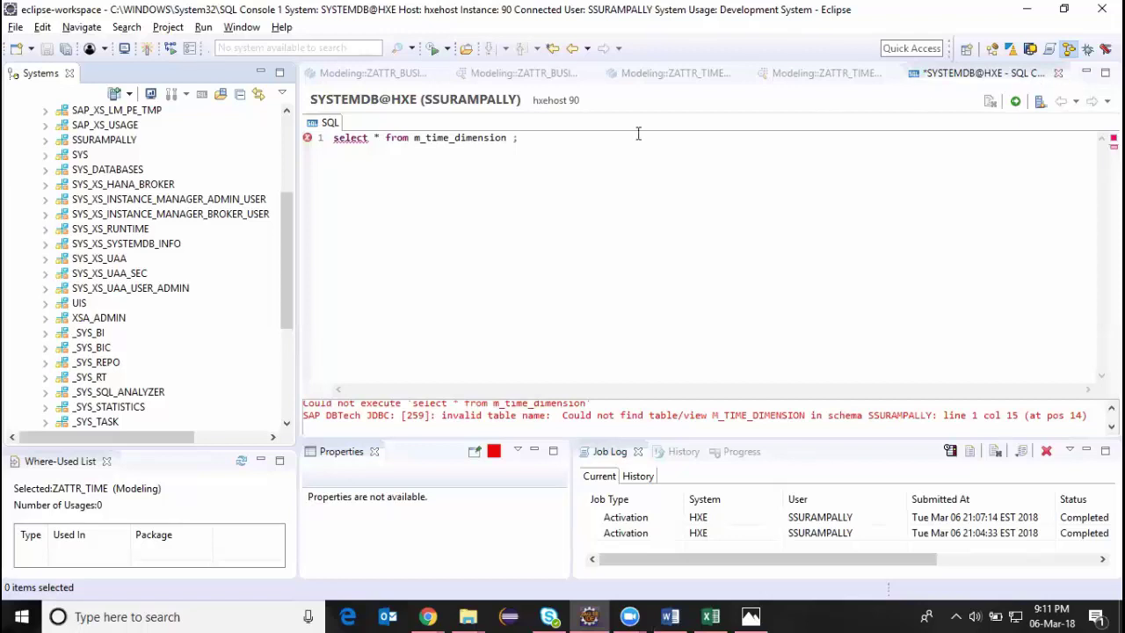
{"action": "key", "text": "alt+Tab"}
{"action": "scroll", "coordinate": [381, 355], "scroll_direction": "down", "scroll_amount": 4}
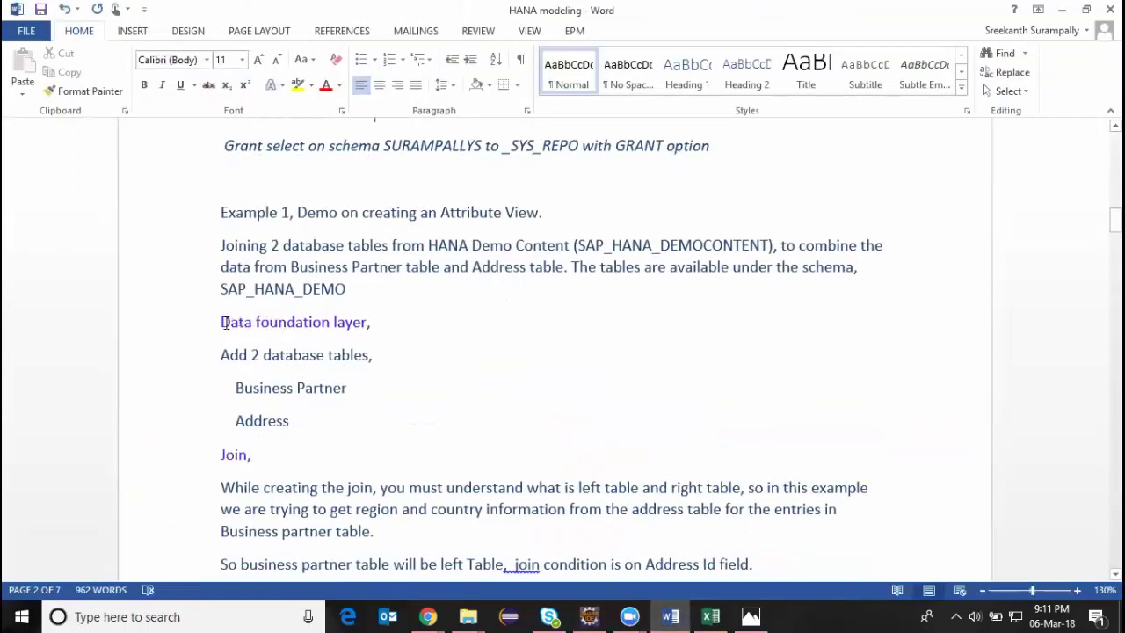
{"action": "scroll", "coordinate": [480, 223], "scroll_direction": "down", "scroll_amount": 7}
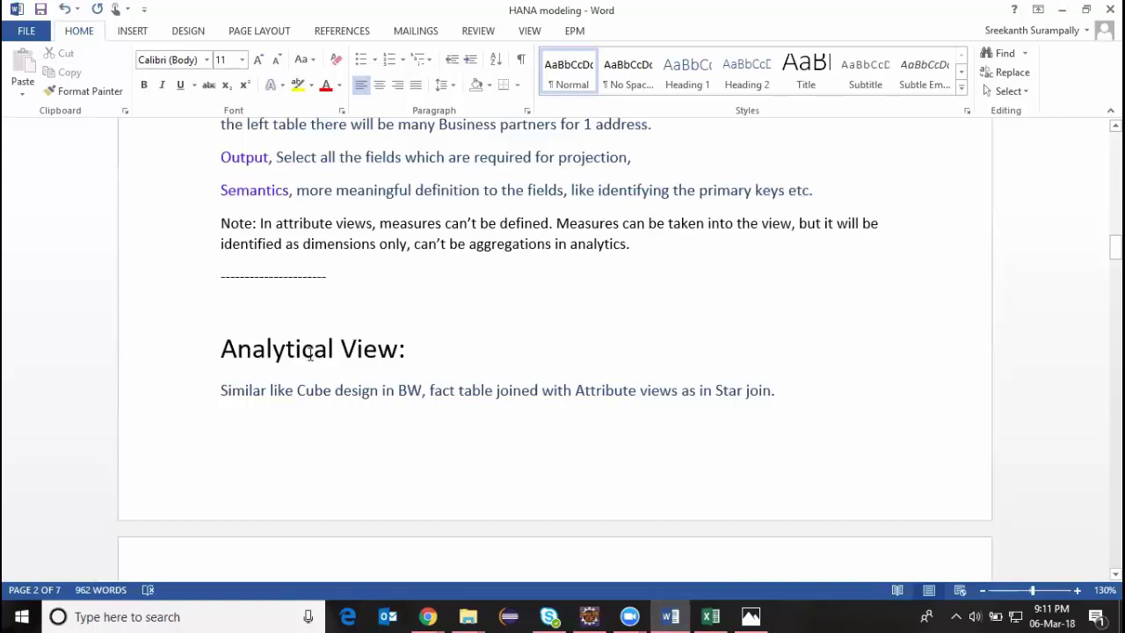
{"action": "scroll", "coordinate": [395, 409], "scroll_direction": "down", "scroll_amount": 2}
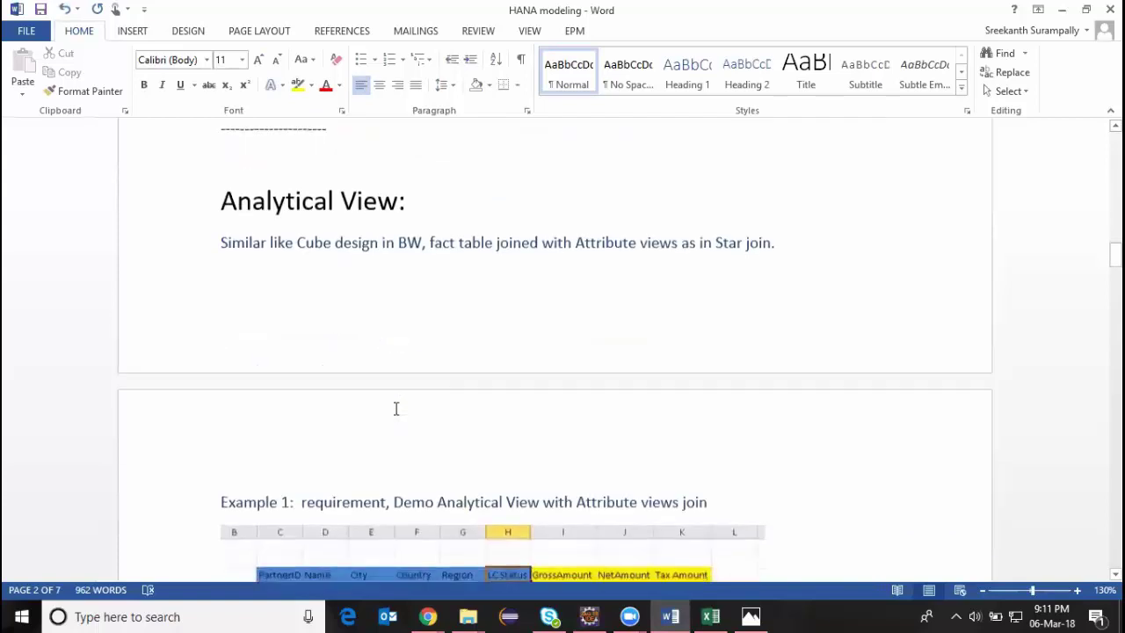
{"action": "scroll", "coordinate": [364, 317], "scroll_direction": "down", "scroll_amount": 2}
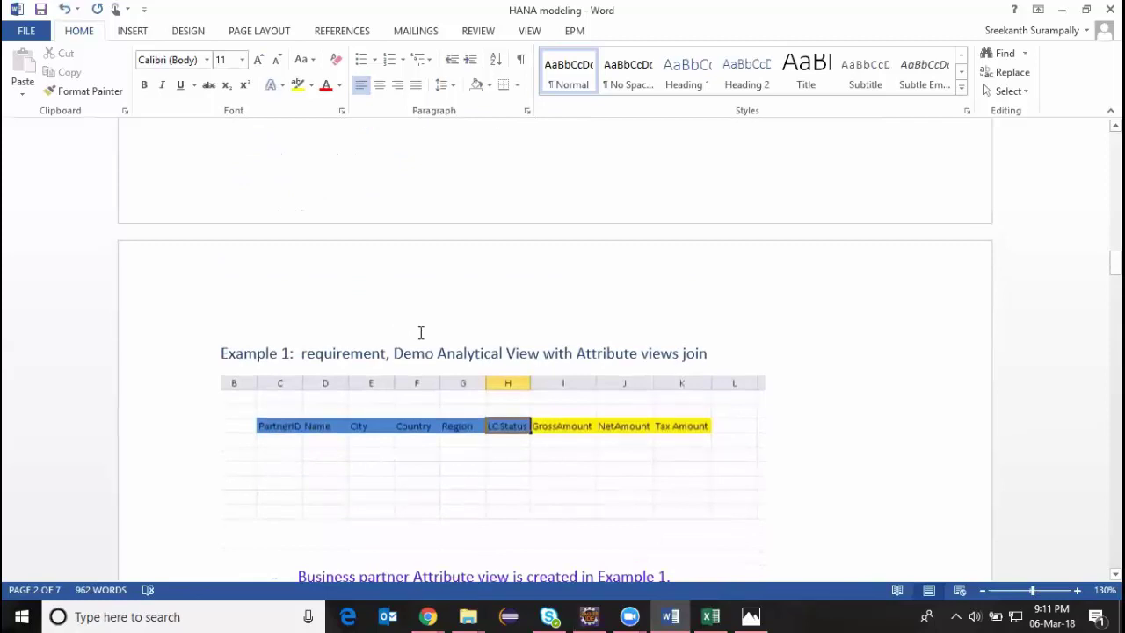
{"action": "scroll", "coordinate": [421, 332], "scroll_direction": "down", "scroll_amount": 1}
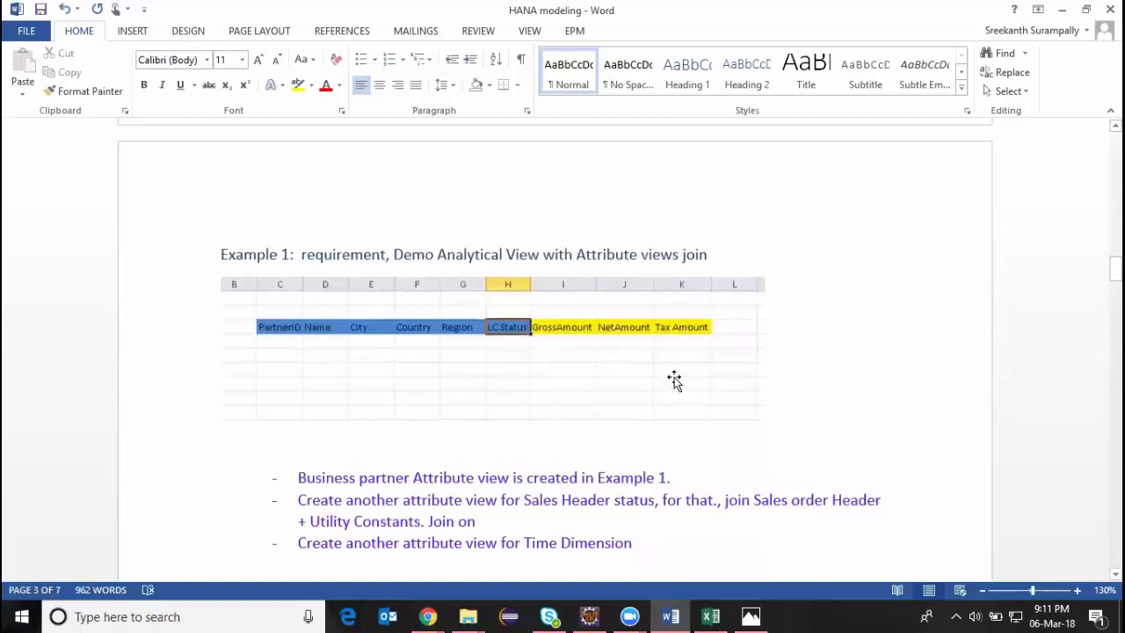
{"action": "scroll", "coordinate": [676, 378], "scroll_direction": "down", "scroll_amount": 1}
Switch back to Eclipse and create an analytic view named ZANAL_SALESORDER in the Modeling package
{"action": "key", "text": "alt+Tab"}
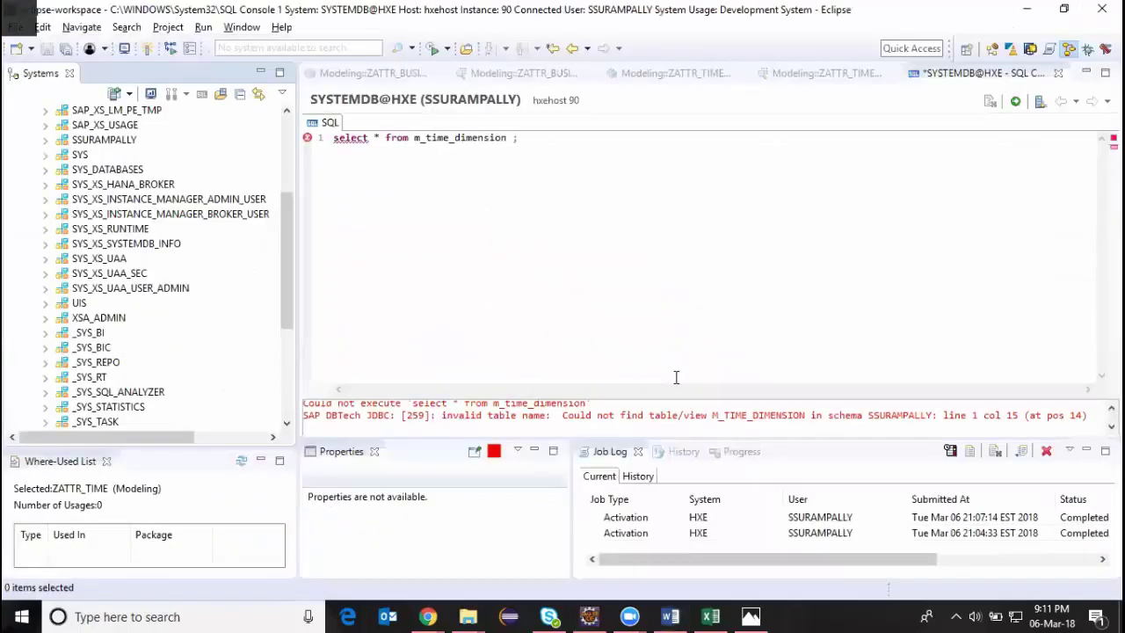
{"action": "left_click_drag", "start_coordinate": [284, 206], "coordinate": [284, 130]}
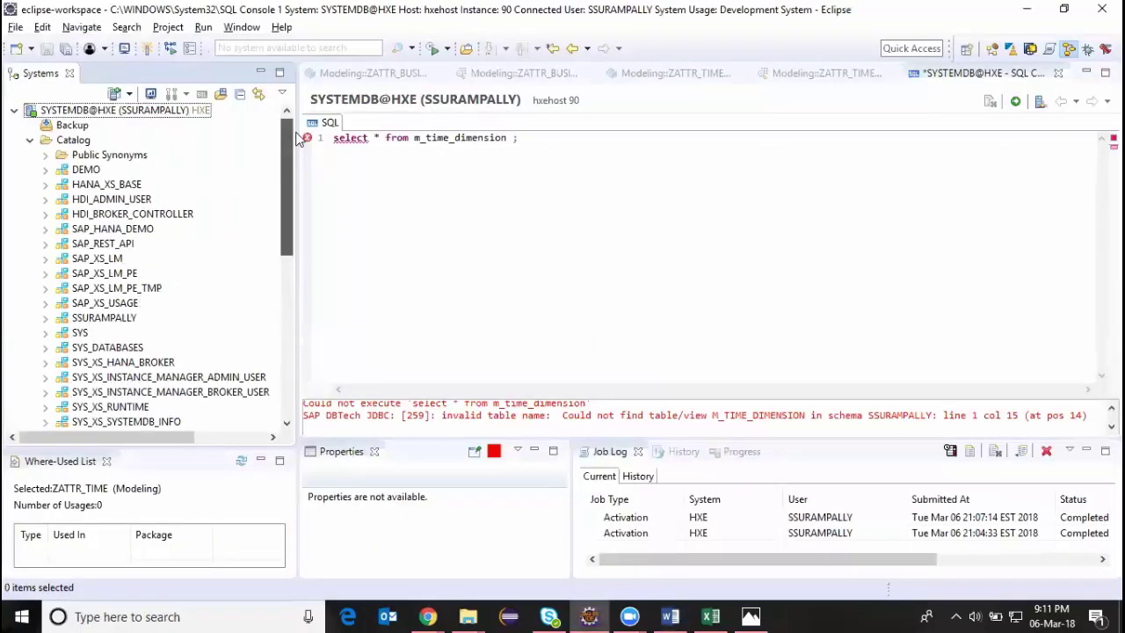
{"action": "left_click", "coordinate": [31, 142]}
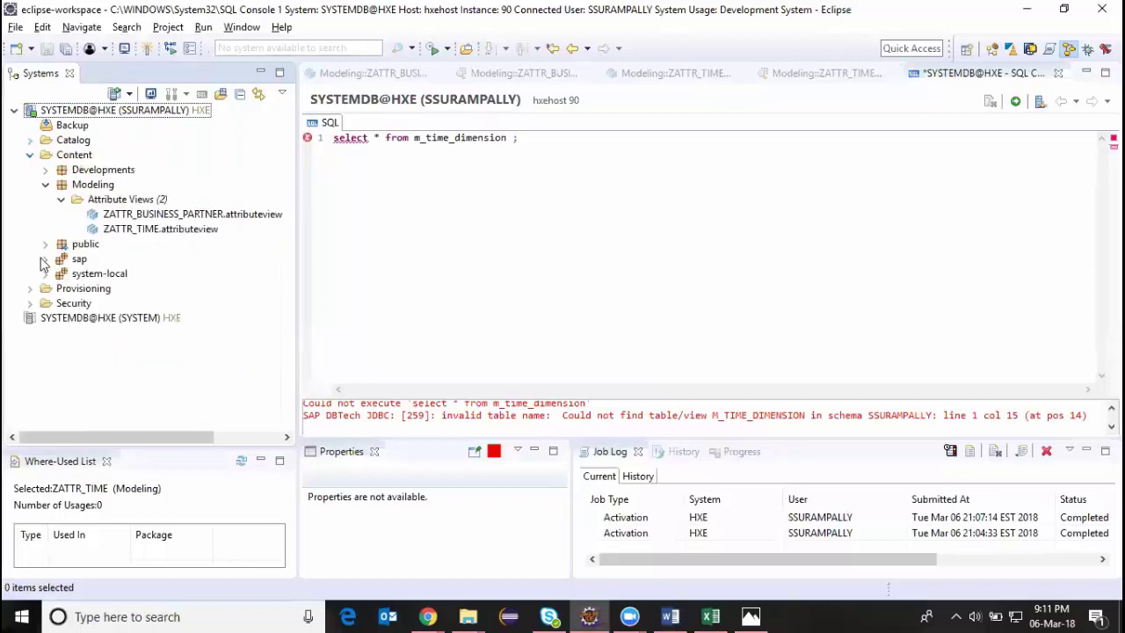
{"action": "left_click", "coordinate": [93, 185]}
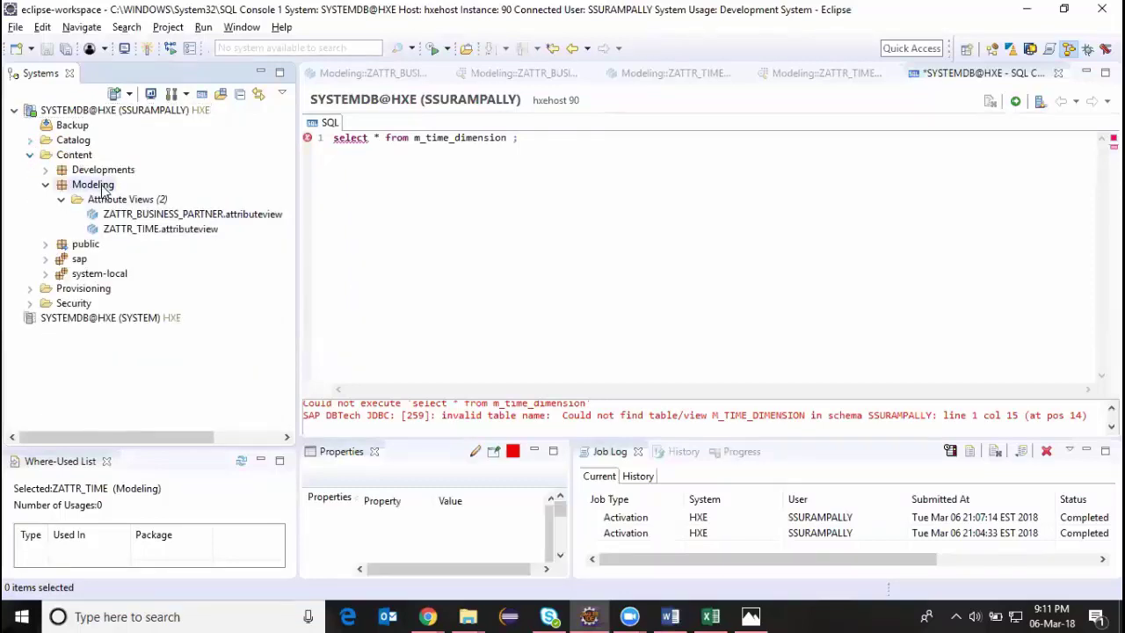
{"action": "right_click", "coordinate": [99, 186]}
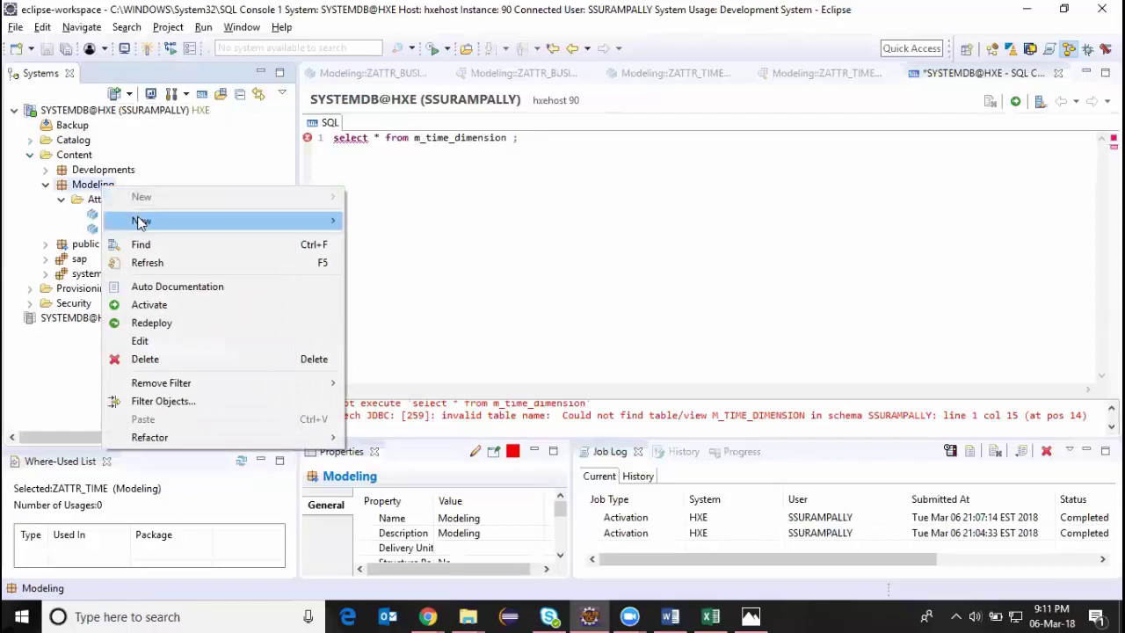
{"action": "mouse_move", "coordinate": [313, 221]}
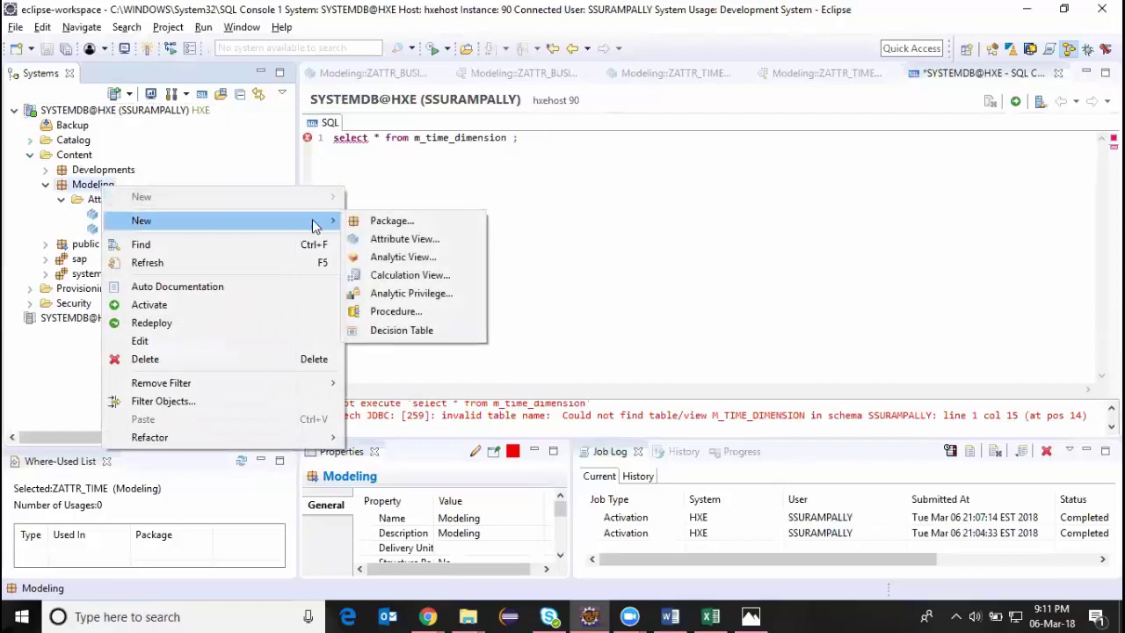
{"action": "left_click", "coordinate": [425, 263]}
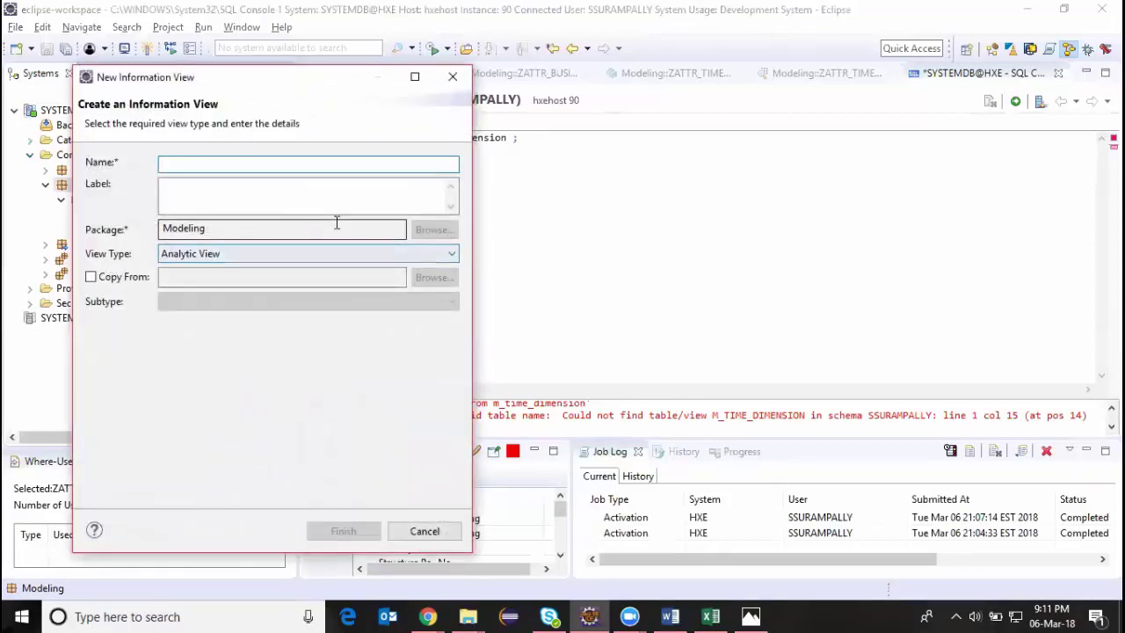
{"action": "type", "text": "Z"}
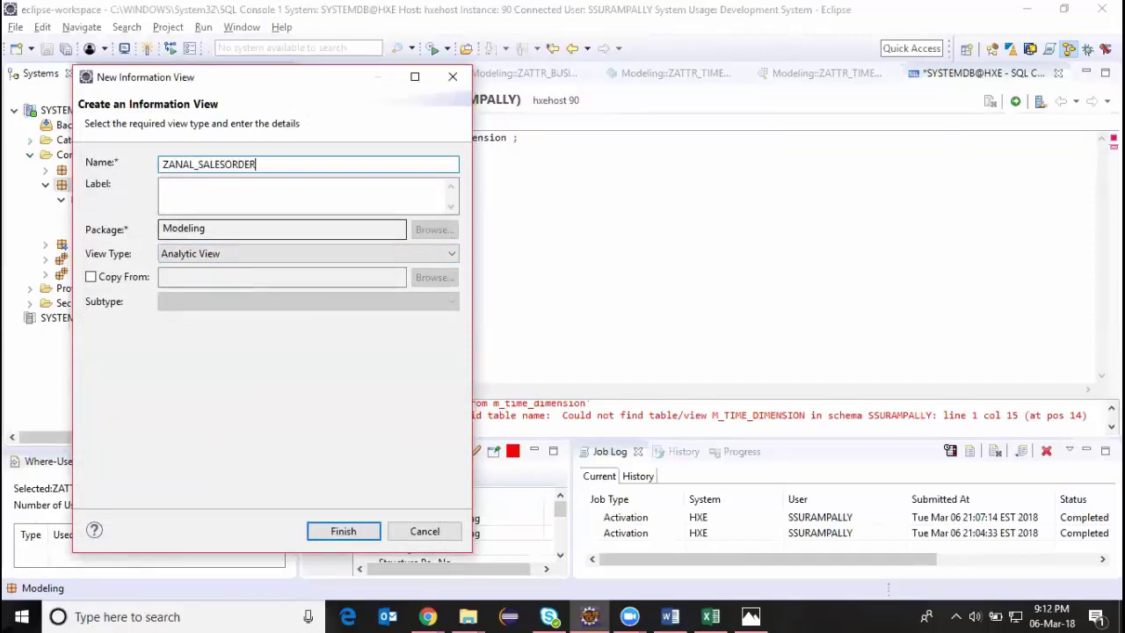
{"action": "type", "text": "ANAL_SALESORDER"}
{"action": "key", "text": "Tab"}
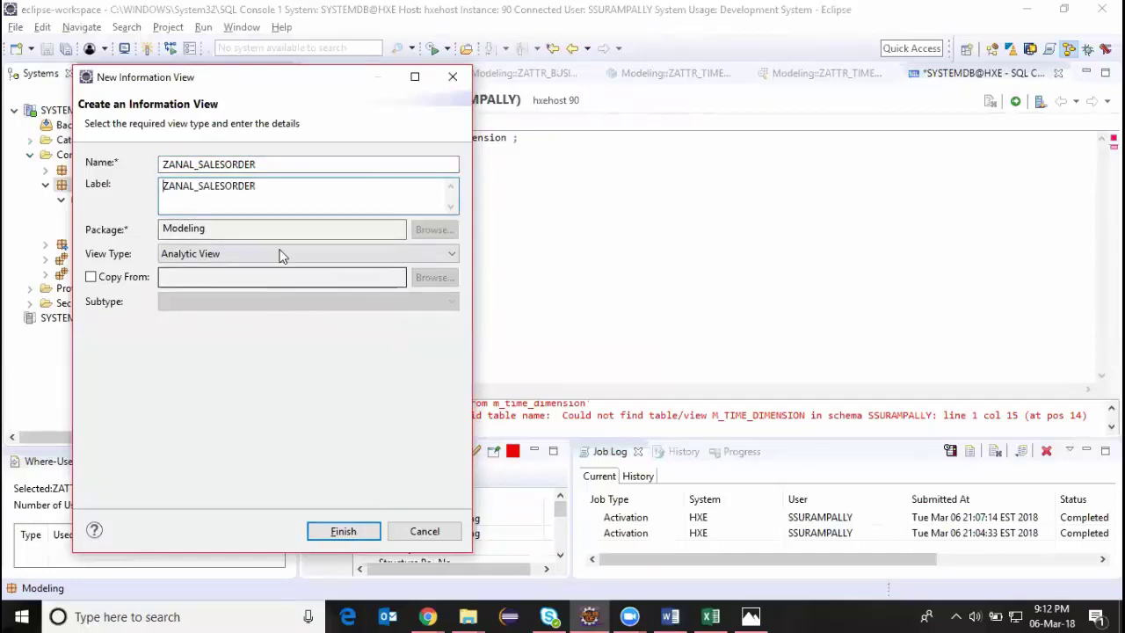
{"action": "left_click", "coordinate": [341, 534]}
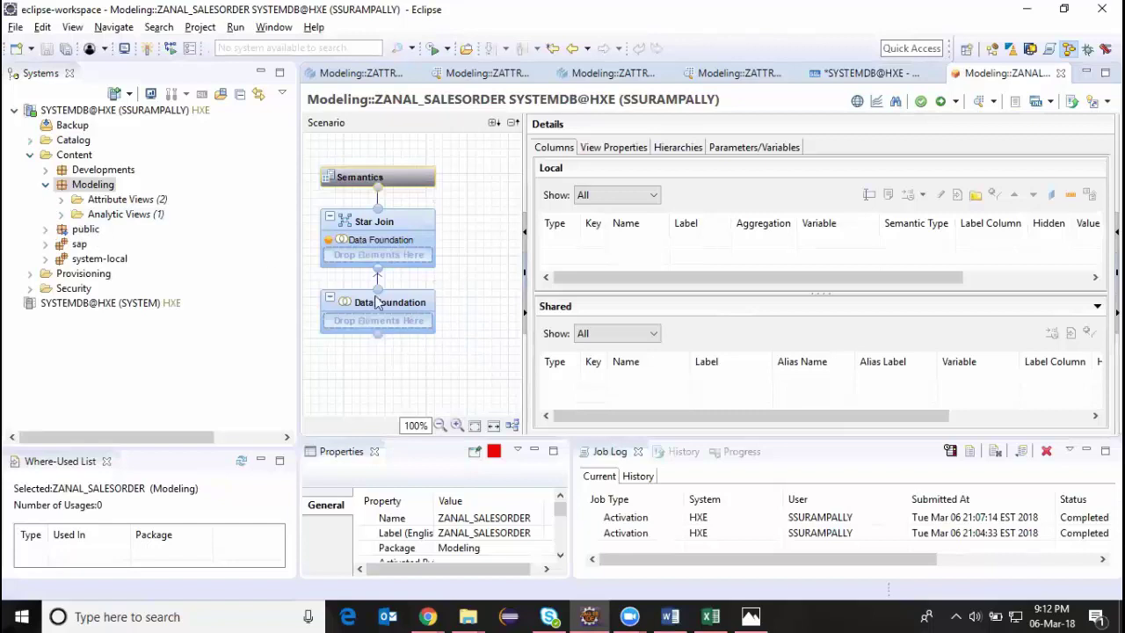
Search for "epm" and add the SO.Header table from SAP_HANA_DEMO to the Data Foundation
{"action": "left_click", "coordinate": [450, 299]}
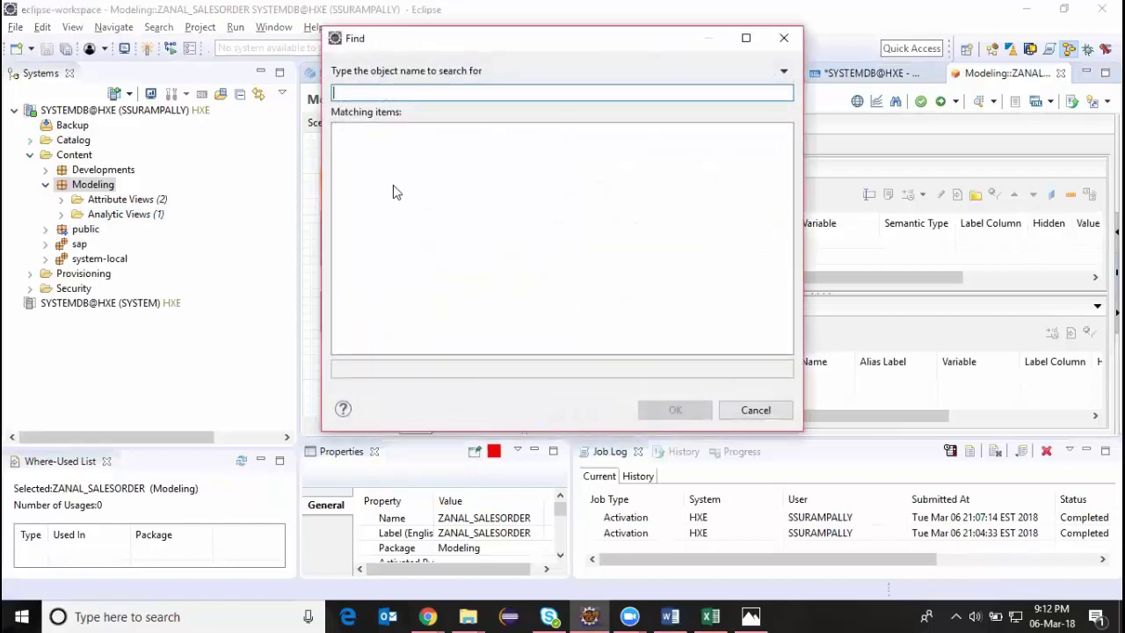
{"action": "type", "text": "epm"}
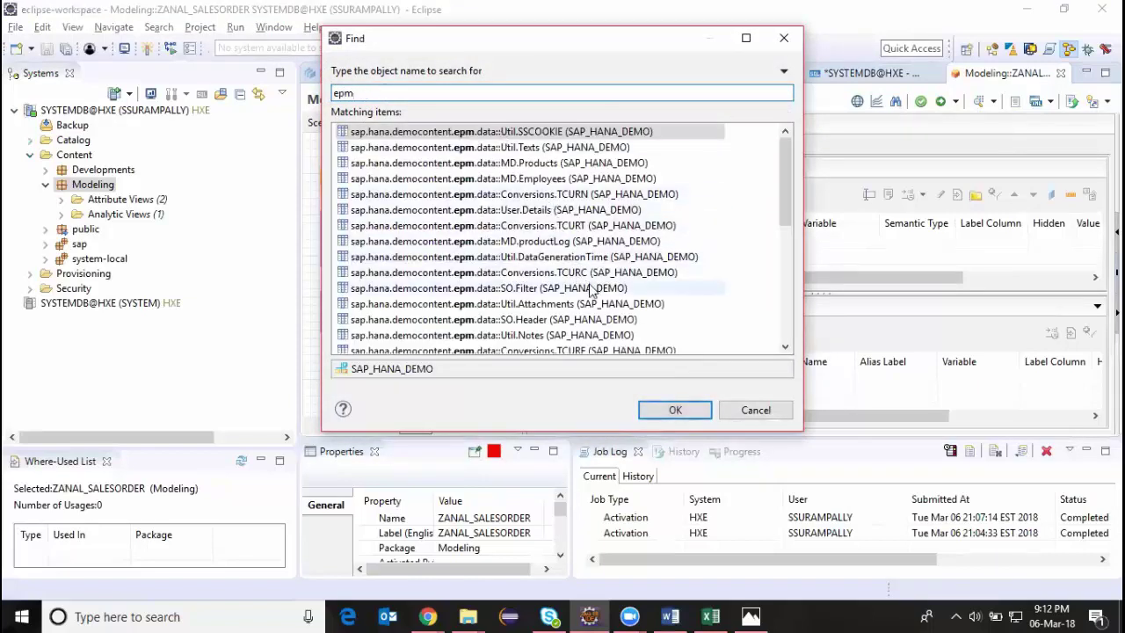
{"action": "left_click", "coordinate": [538, 320]}
{"action": "left_click", "coordinate": [670, 411]}
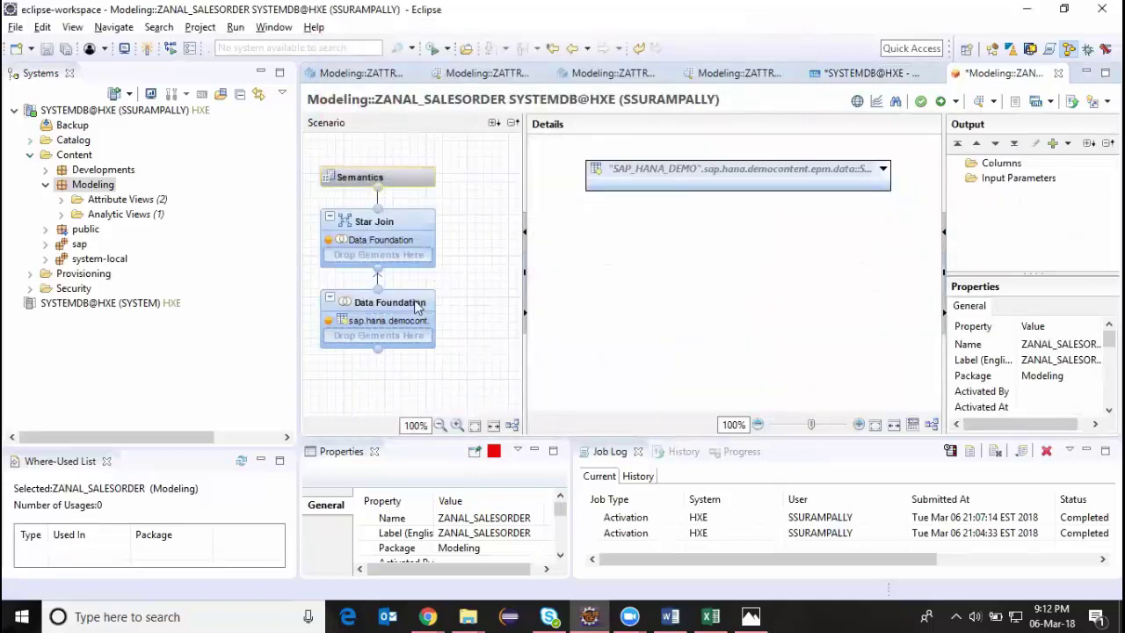
Add SALESORDERID, GROSSAMOUNT, NETAMOUNT, LIFECYCLESTATUS and PARTNER.PARTNERID from SO.Header to the Data Foundation output
{"action": "left_click", "coordinate": [387, 239]}
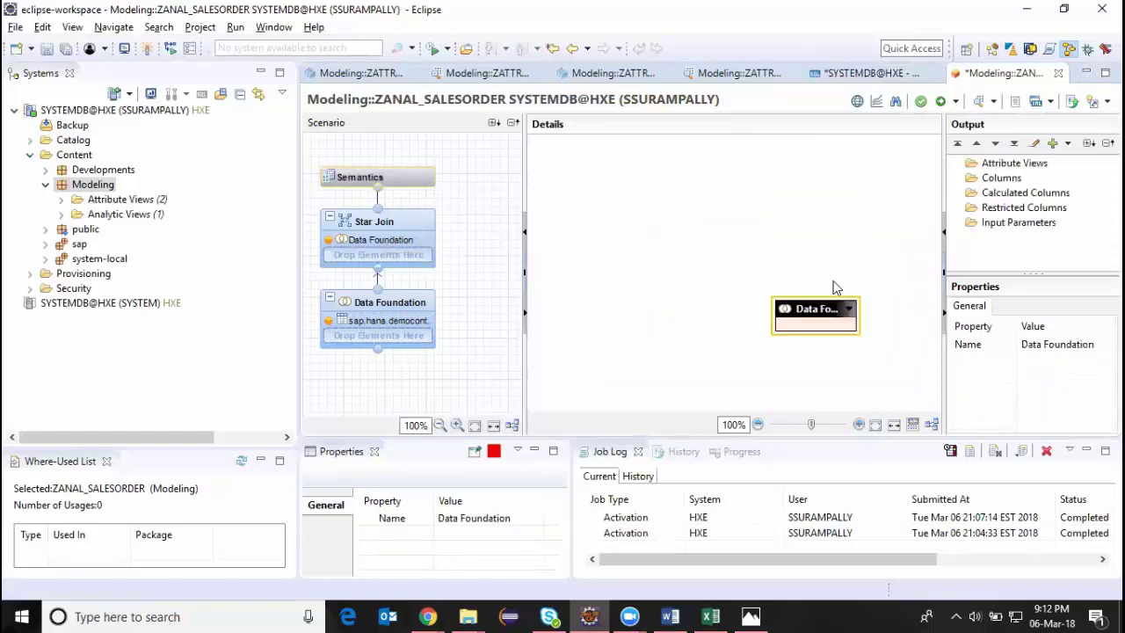
{"action": "left_click", "coordinate": [362, 315]}
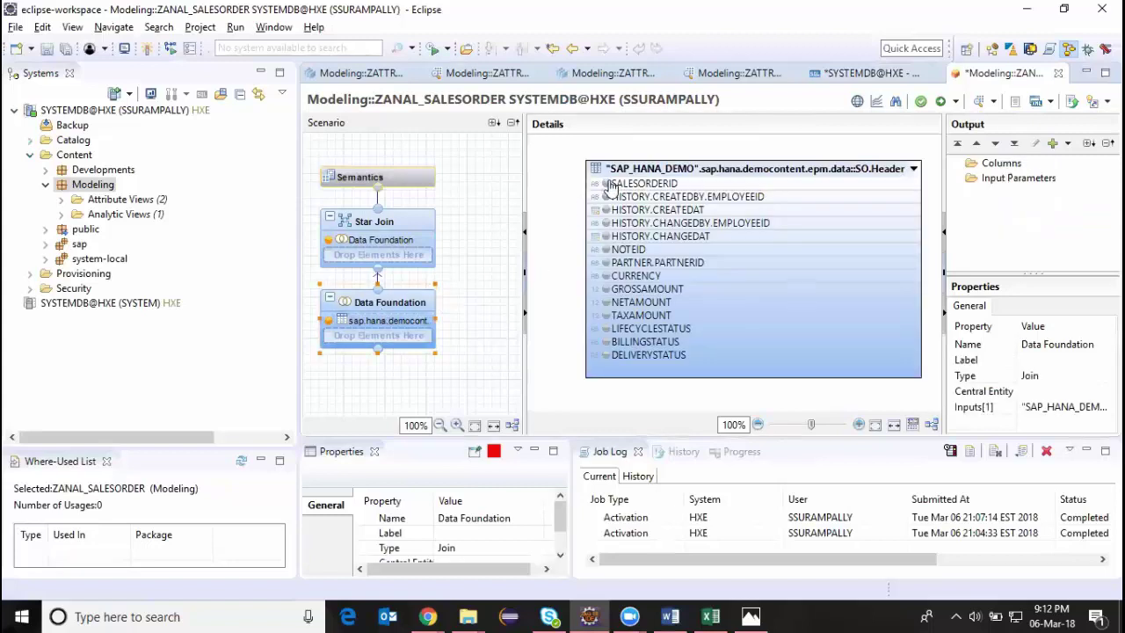
{"action": "left_click", "coordinate": [604, 183]}
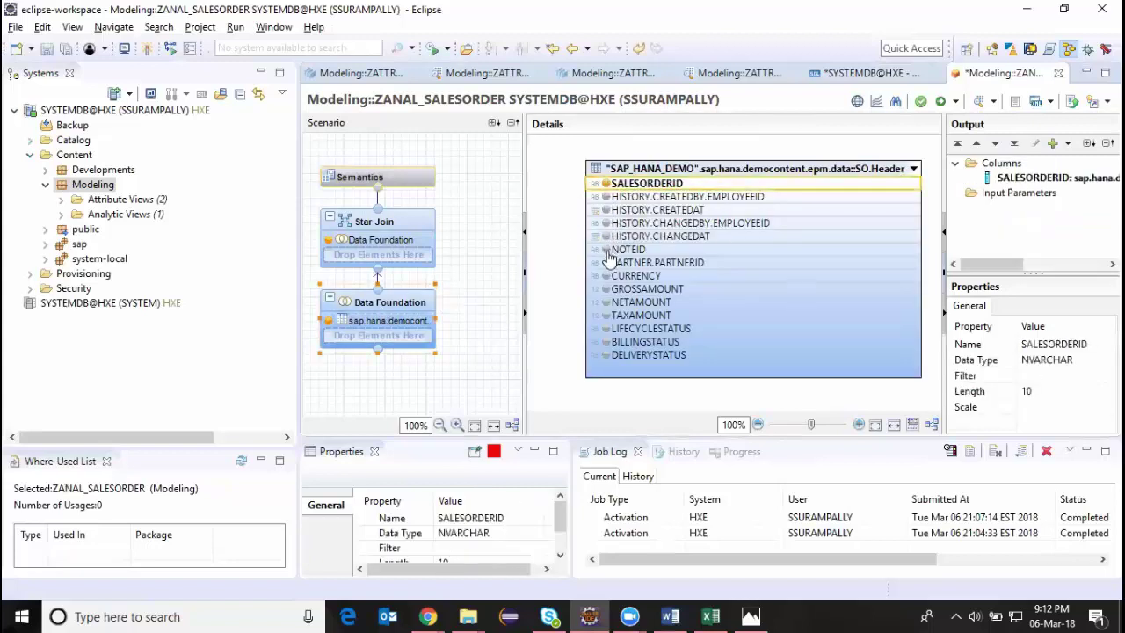
{"action": "left_click", "coordinate": [606, 290]}
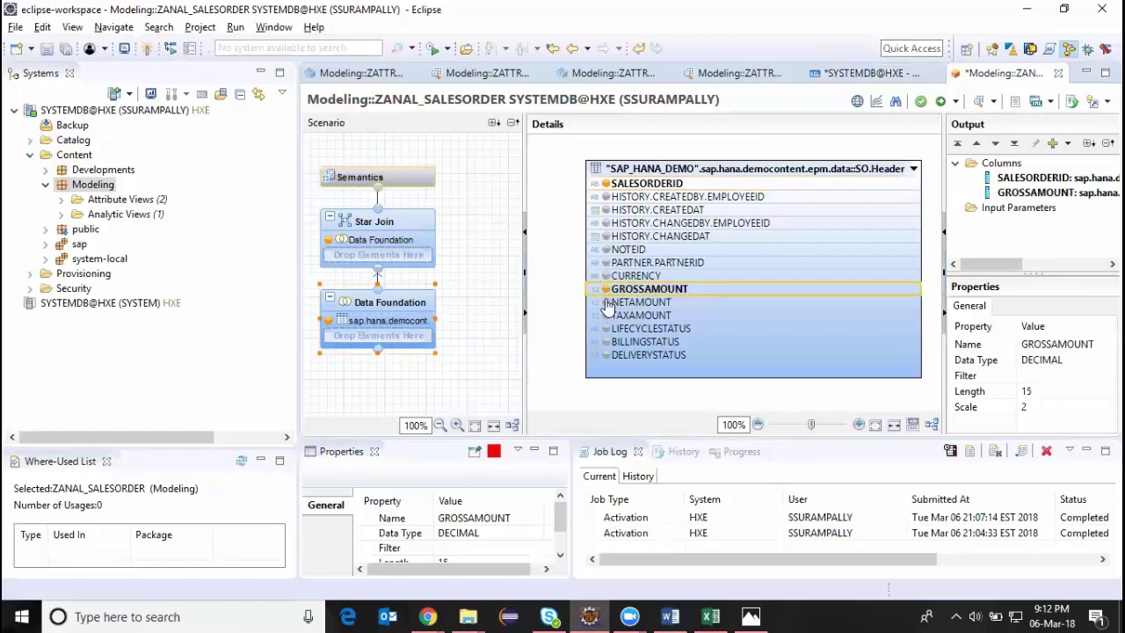
{"action": "left_click", "coordinate": [606, 303]}
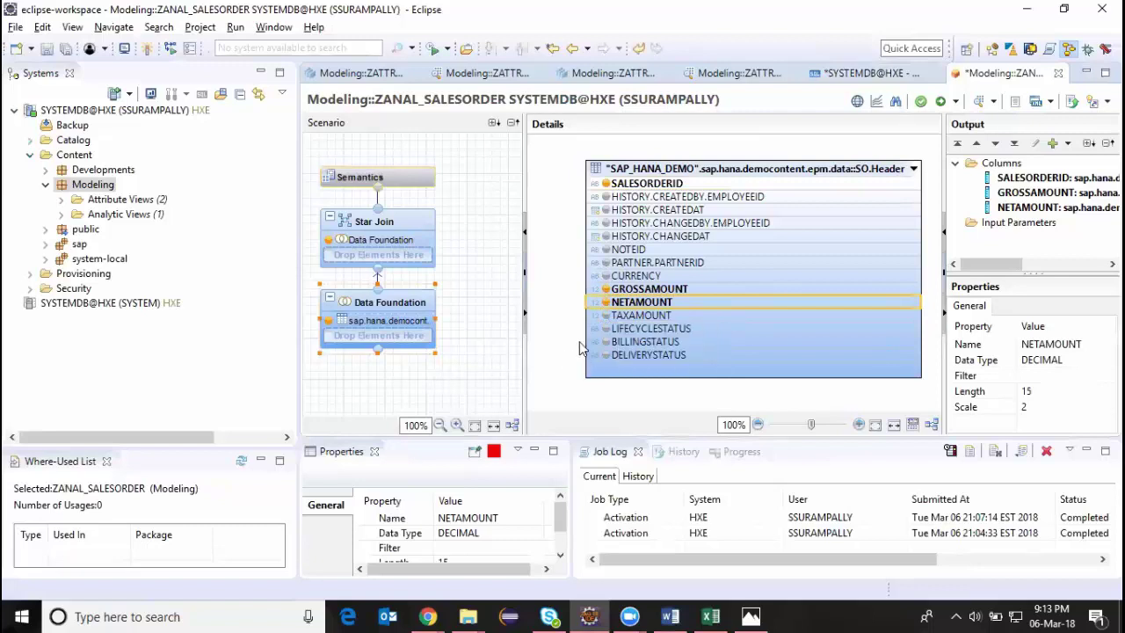
{"action": "left_click", "coordinate": [606, 332]}
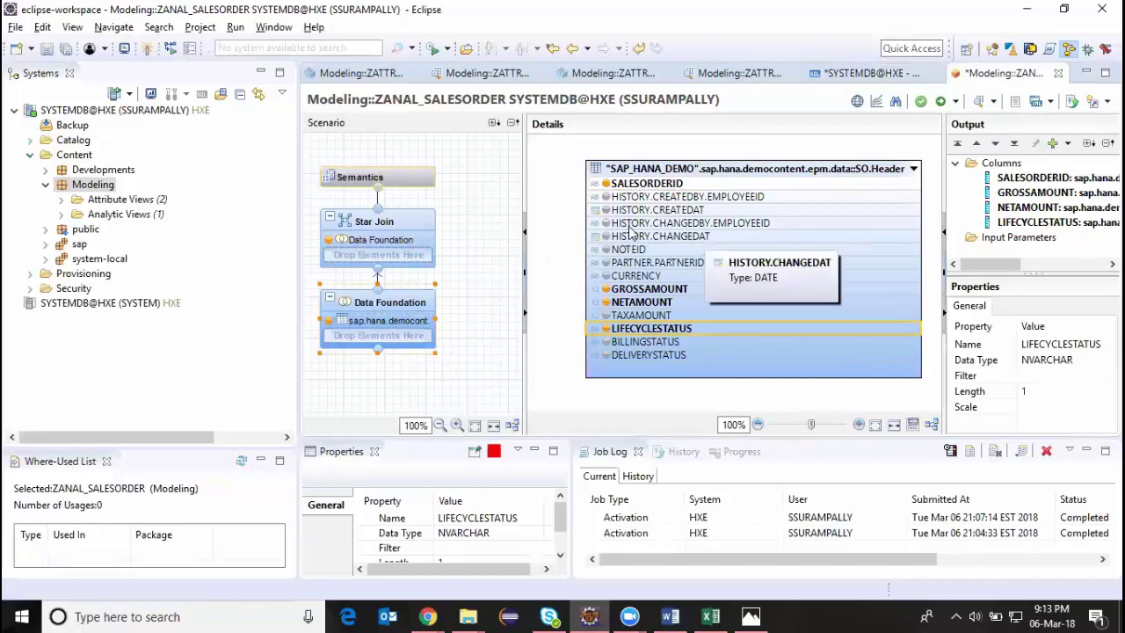
{"action": "left_click", "coordinate": [607, 263]}
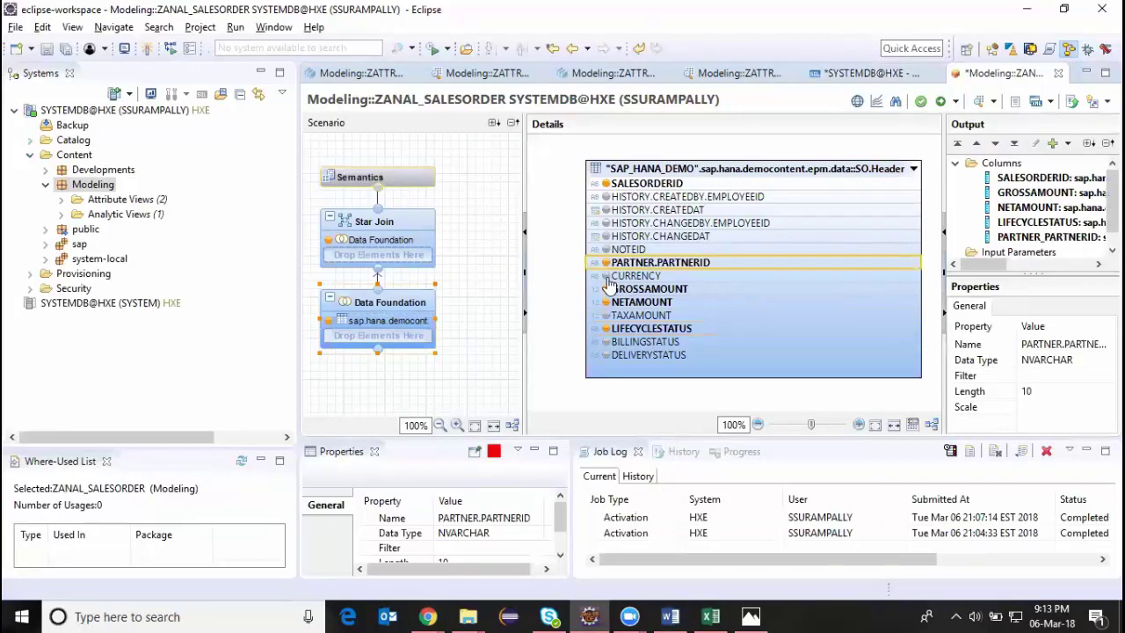
Open the Star Join node, reposition its Data Foundation box in the details area, and expand the Modeling package's attribute views
{"action": "left_click", "coordinate": [376, 240]}
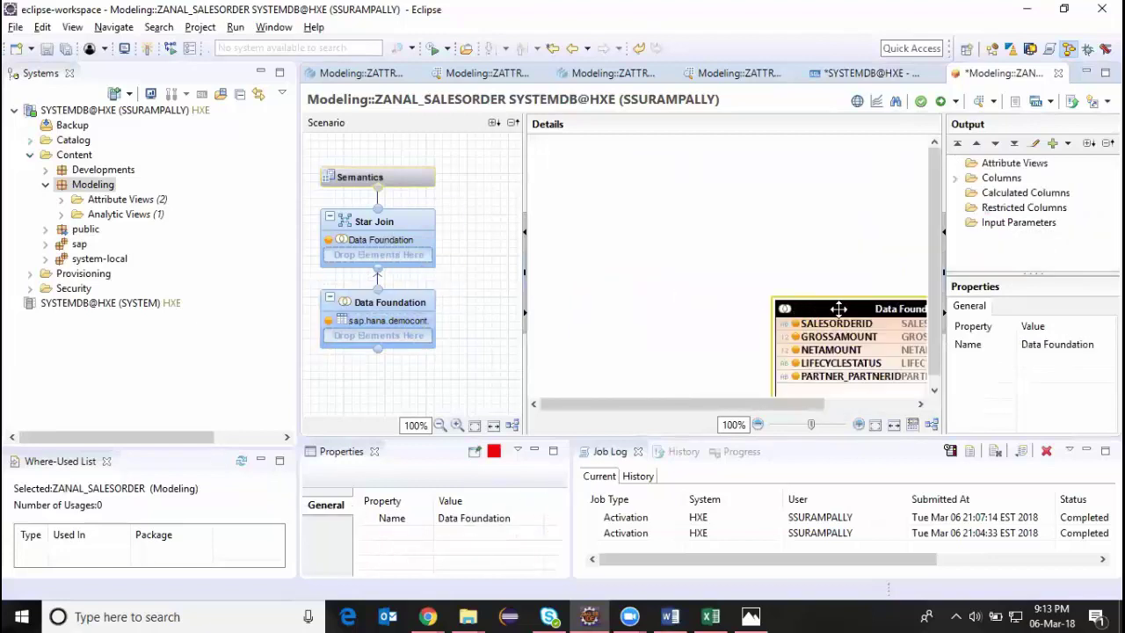
{"action": "left_click_drag", "start_coordinate": [839, 308], "coordinate": [765, 230]}
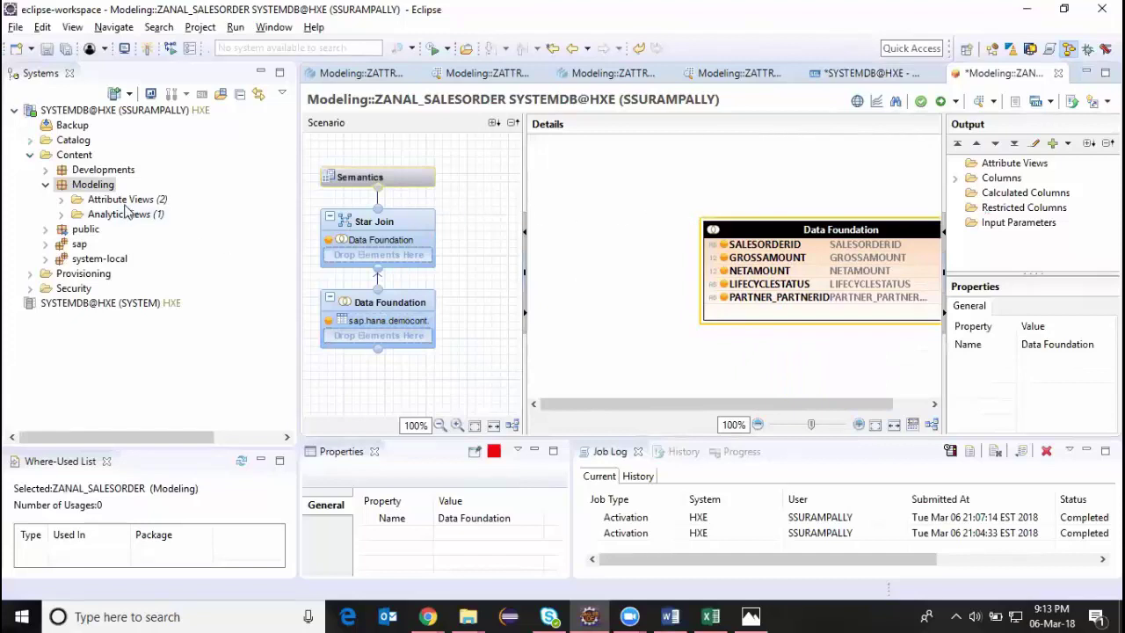
{"action": "left_click", "coordinate": [61, 200]}
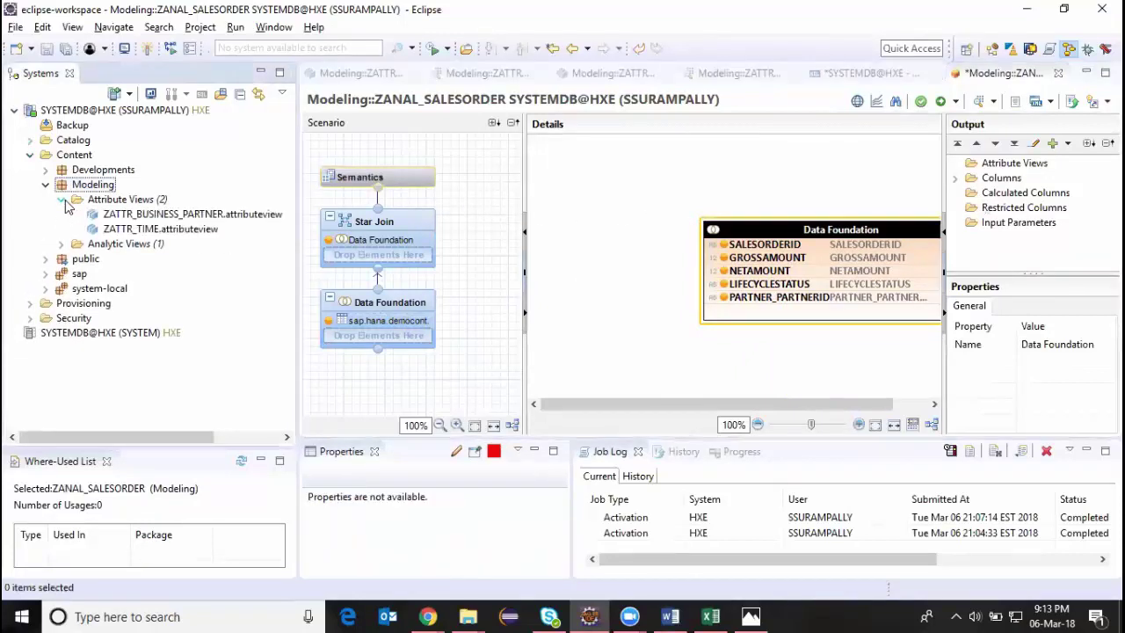
{"action": "left_click", "coordinate": [161, 216]}
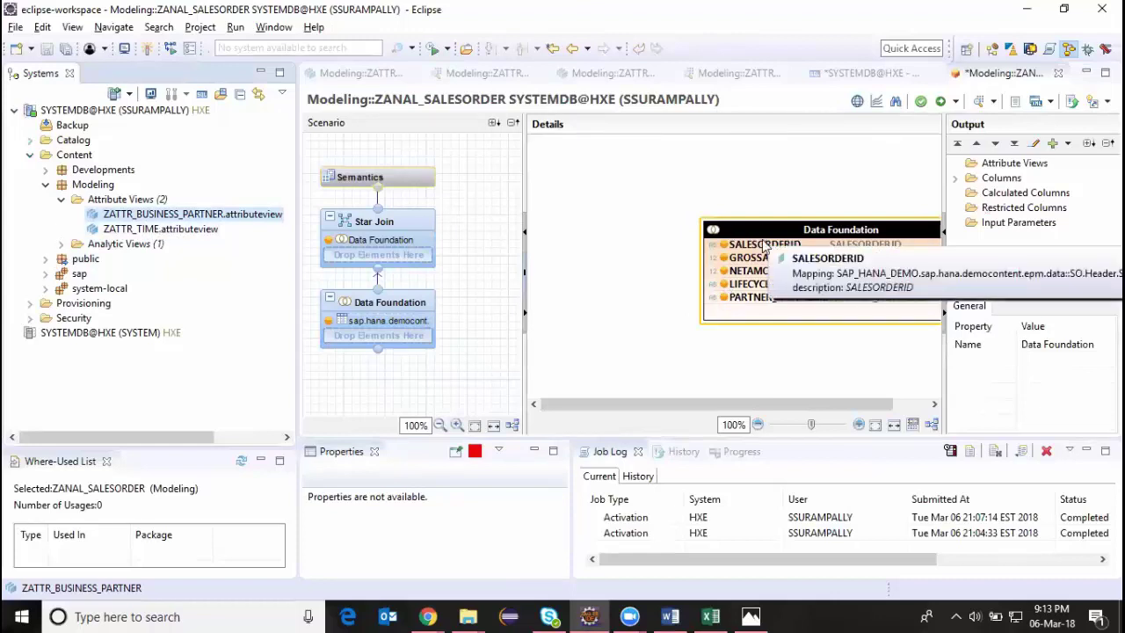
Create a standard attribute view named and labelled ZATTR_HEADER_STATUS in the Modeling package, consulting the Word notes on the Sales Header status view
{"action": "left_click", "coordinate": [152, 201]}
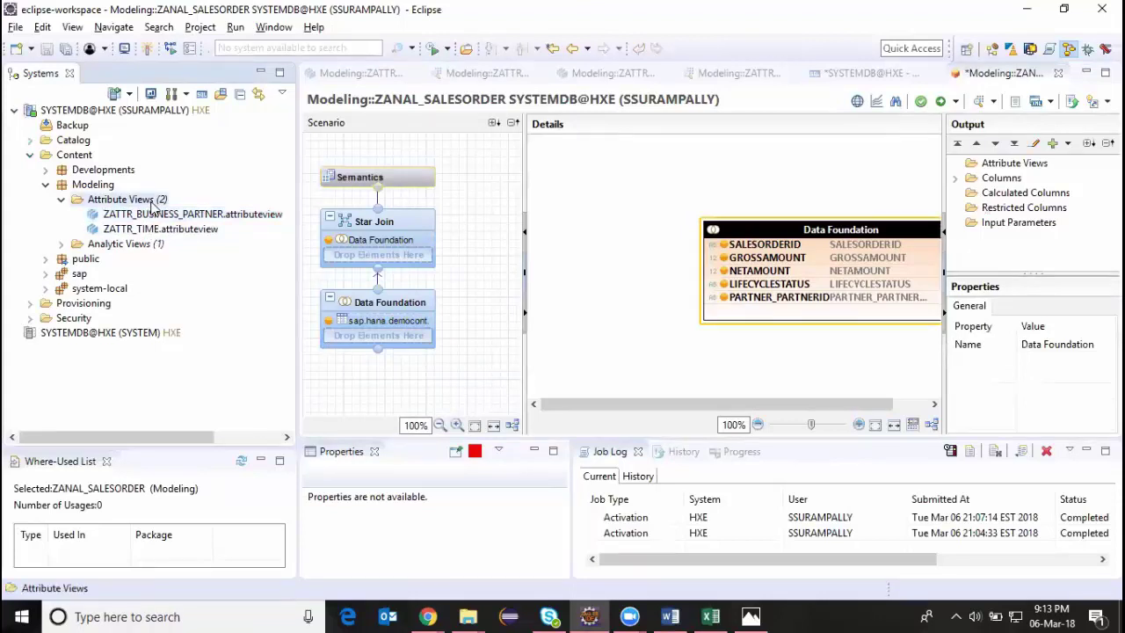
{"action": "right_click", "coordinate": [151, 201]}
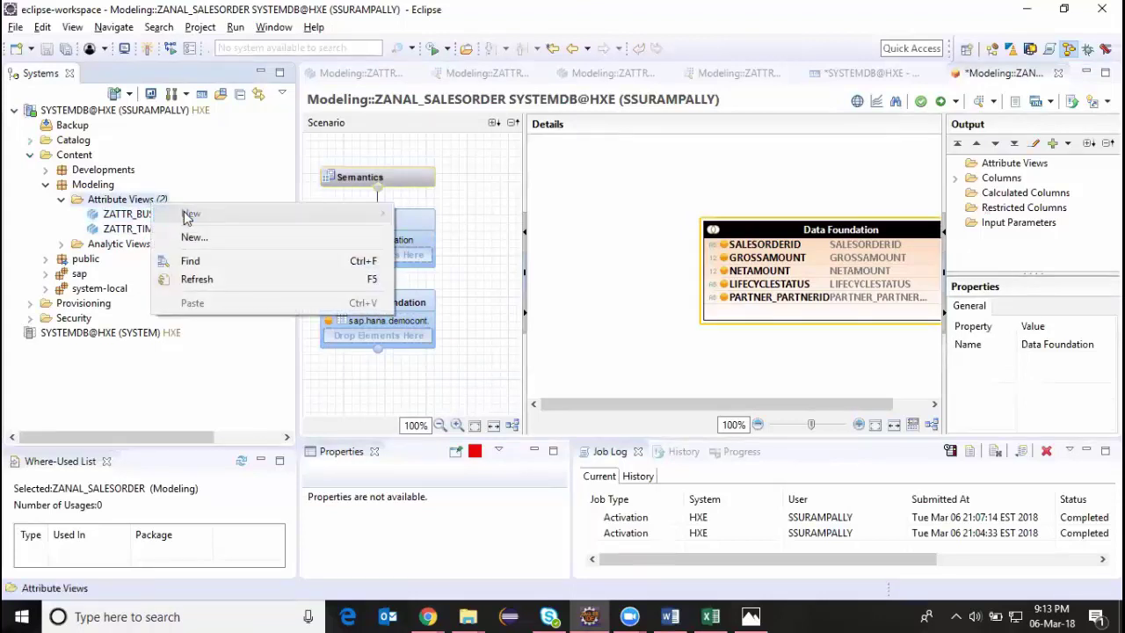
{"action": "left_click", "coordinate": [245, 246]}
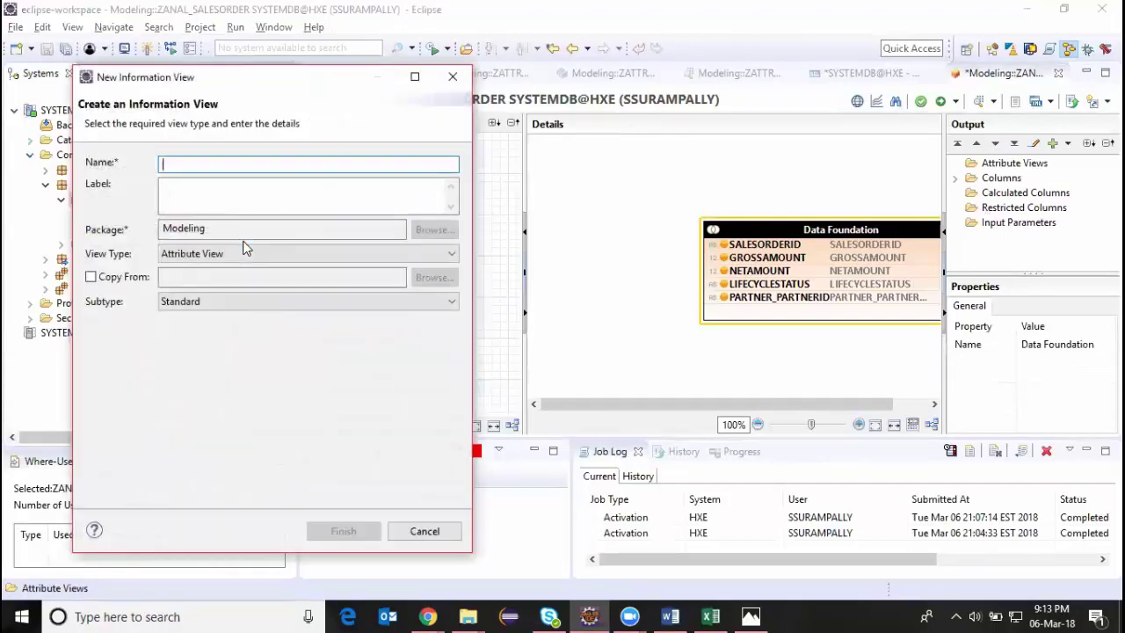
{"action": "left_click", "coordinate": [670, 616]}
{"action": "scroll", "coordinate": [446, 387], "scroll_direction": "down", "scroll_amount": 5}
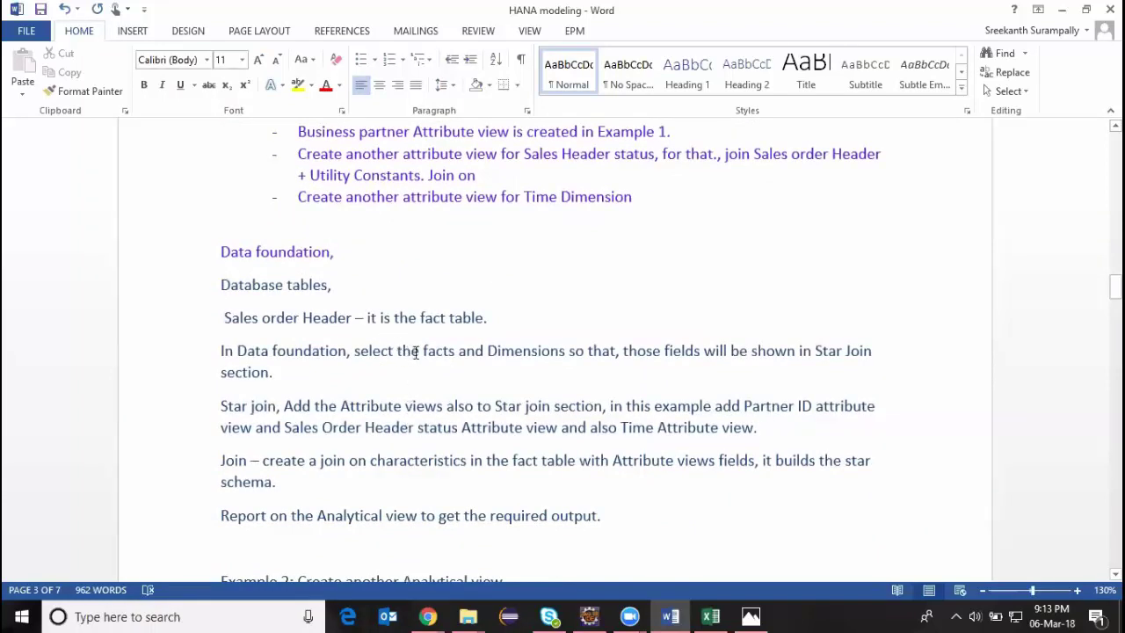
{"action": "scroll", "coordinate": [425, 355], "scroll_direction": "up", "scroll_amount": 1}
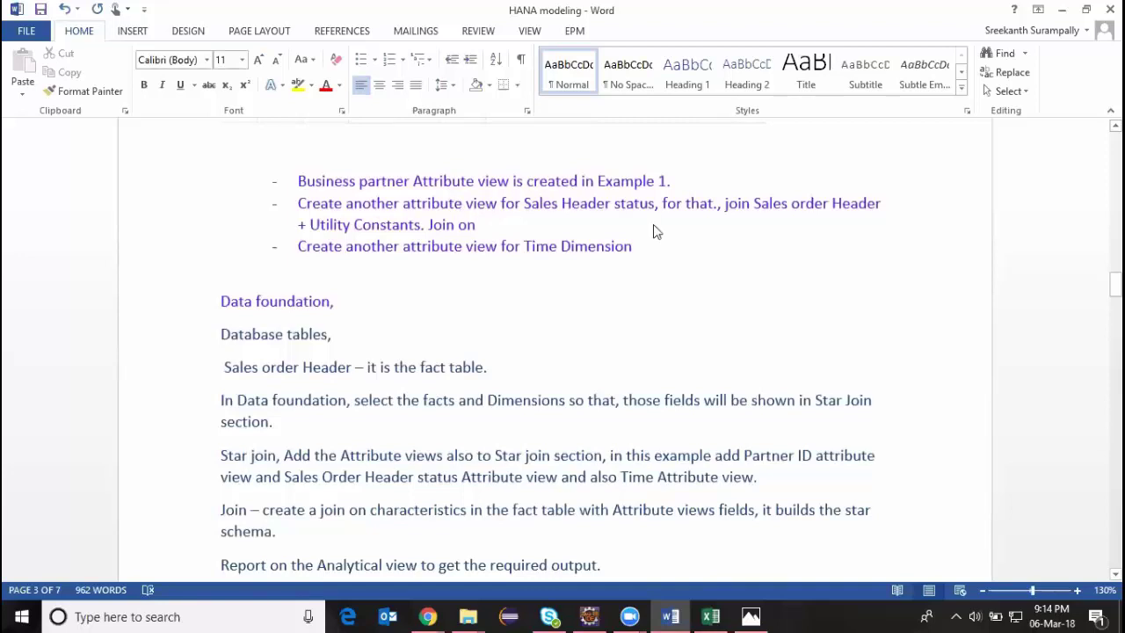
{"action": "key", "text": "alt+Tab"}
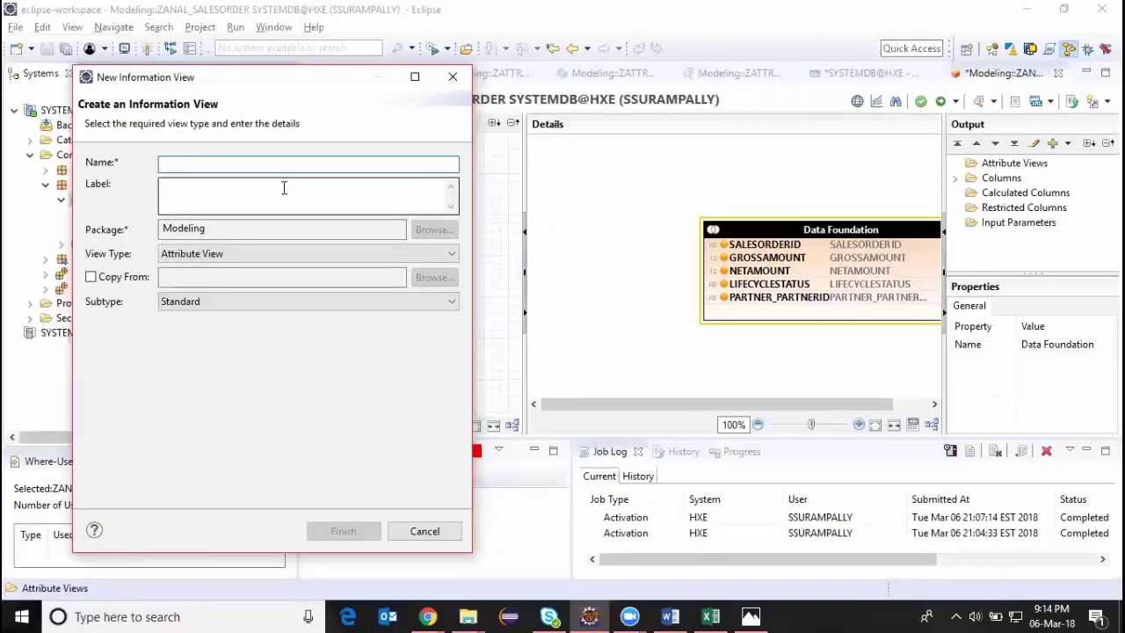
{"action": "type", "text": "ZATTR_HEADER_STATUS"}
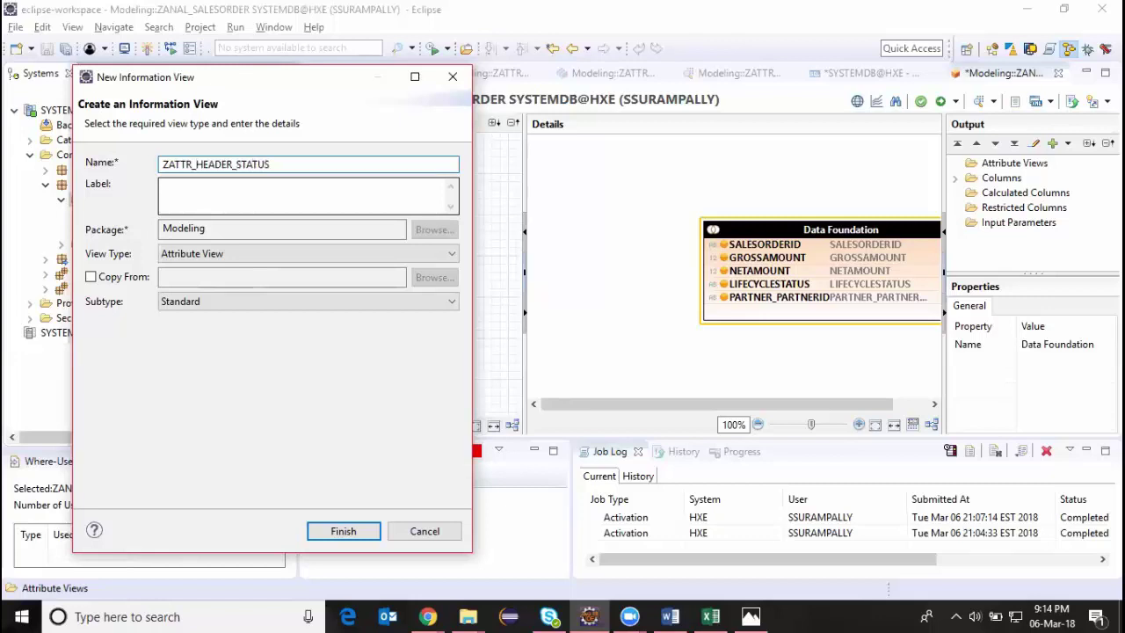
{"action": "left_click", "coordinate": [284, 185]}
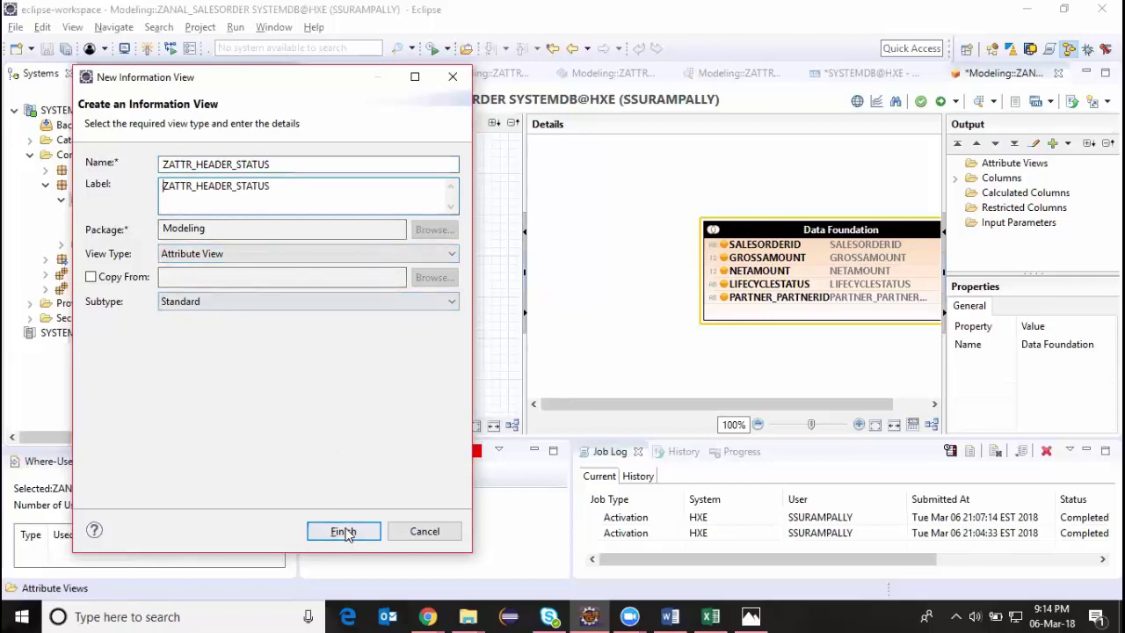
{"action": "left_click", "coordinate": [344, 532]}
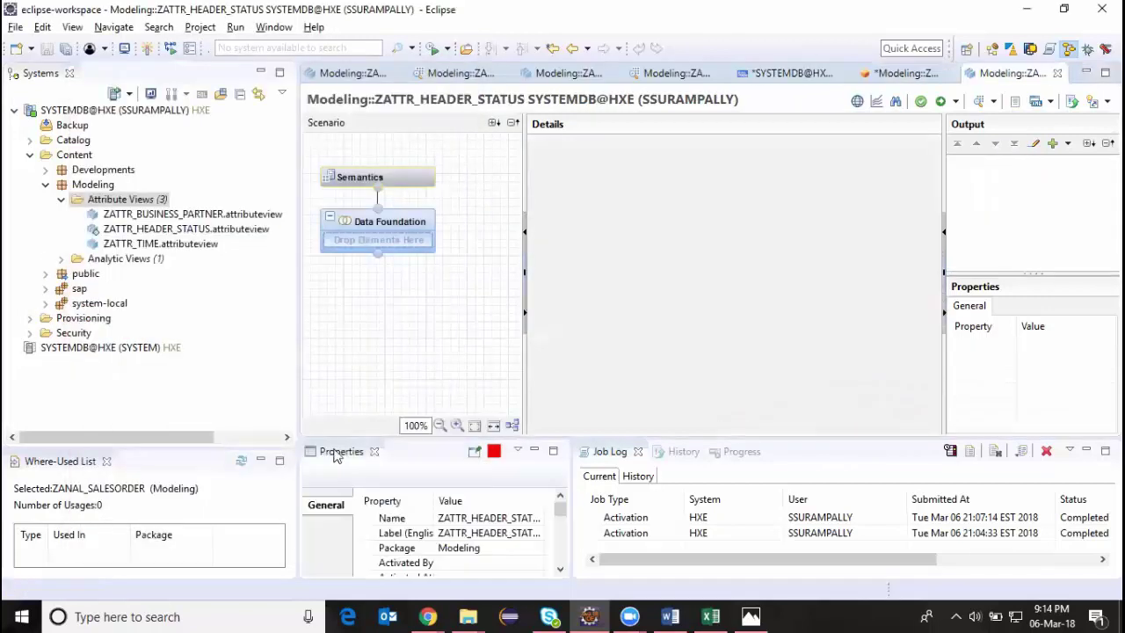
Search for "epm" and add the SO.Header table from SAP_HANA_DEMO to the Data Foundation of ZATTR_HEADER_STATUS
{"action": "left_click", "coordinate": [449, 219]}
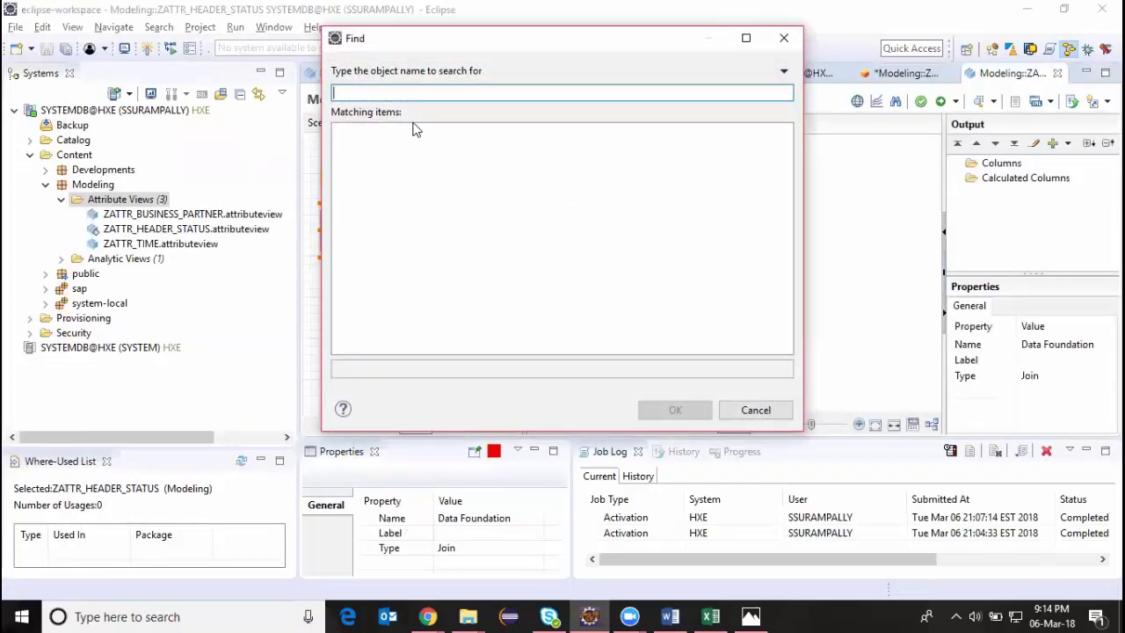
{"action": "type", "text": "epm"}
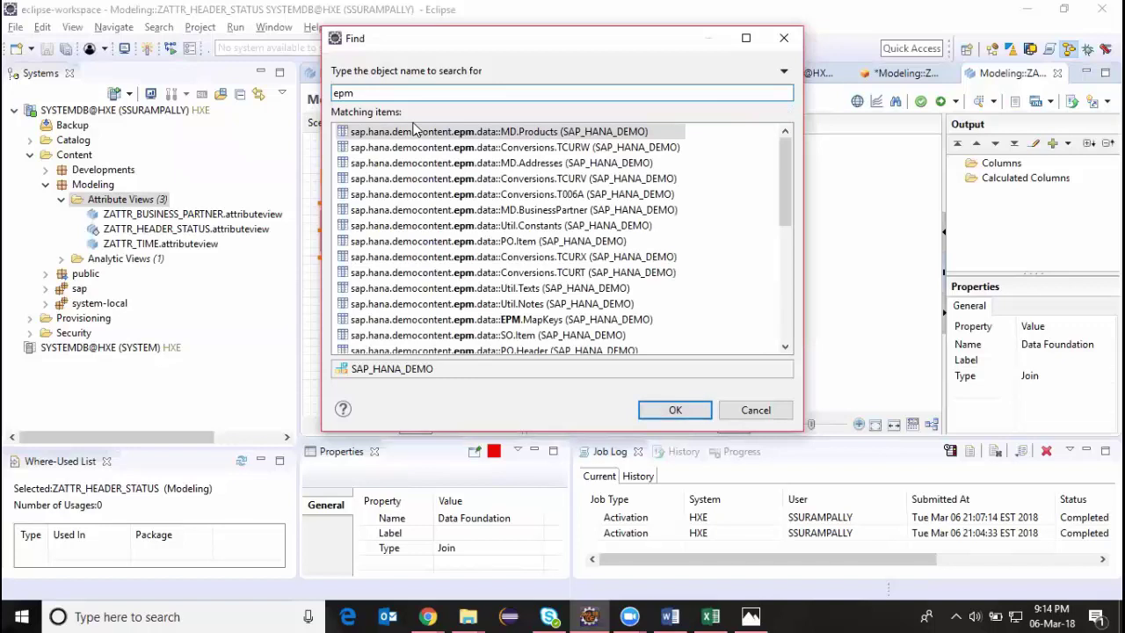
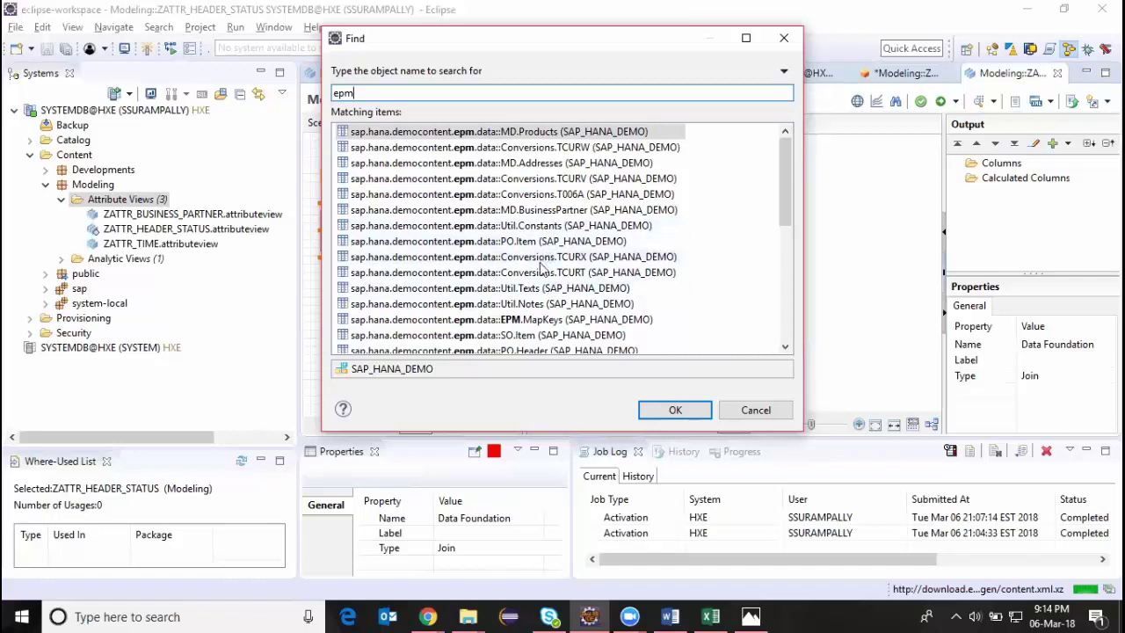
{"action": "scroll", "coordinate": [541, 316], "scroll_direction": "down", "scroll_amount": 1}
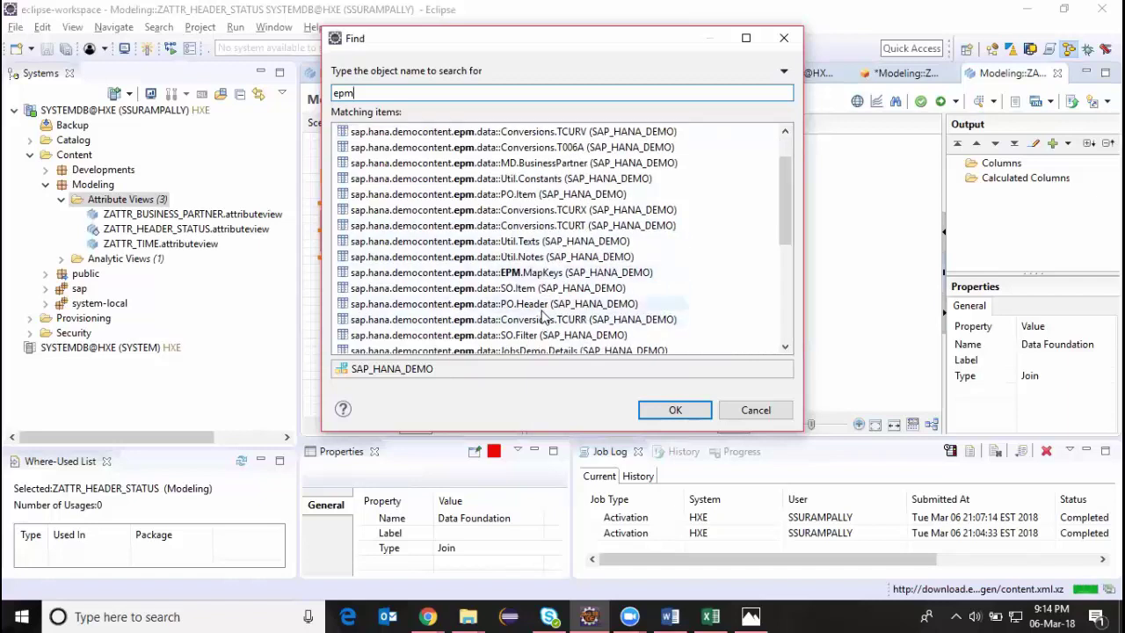
{"action": "scroll", "coordinate": [559, 314], "scroll_direction": "down", "scroll_amount": 1}
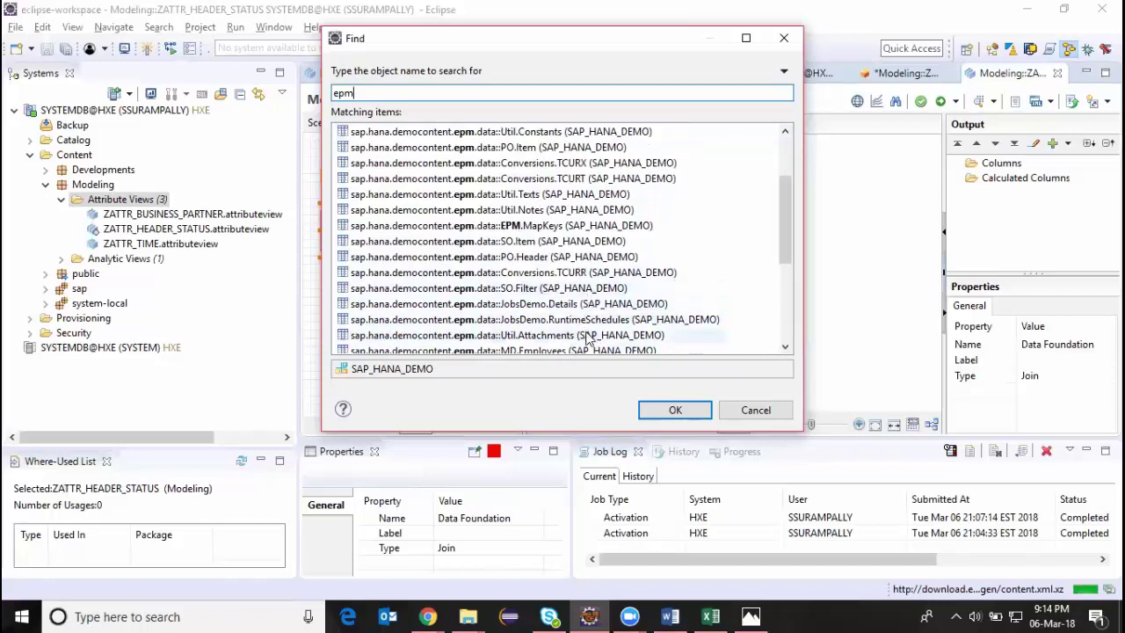
{"action": "left_click", "coordinate": [587, 336]}
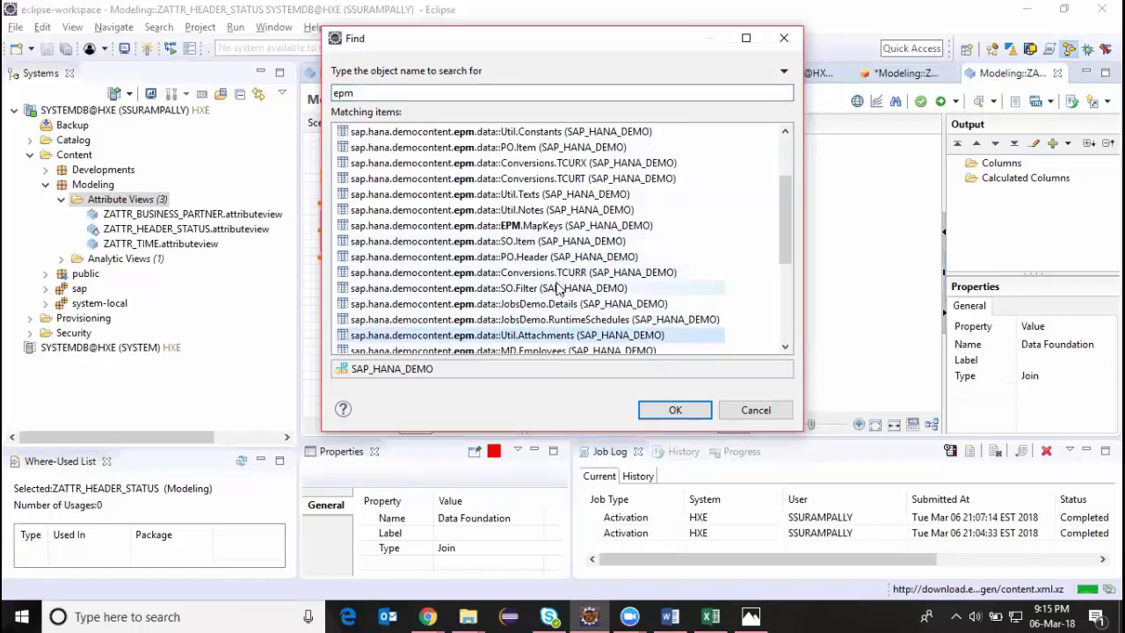
{"action": "scroll", "coordinate": [560, 299], "scroll_direction": "down", "scroll_amount": 1}
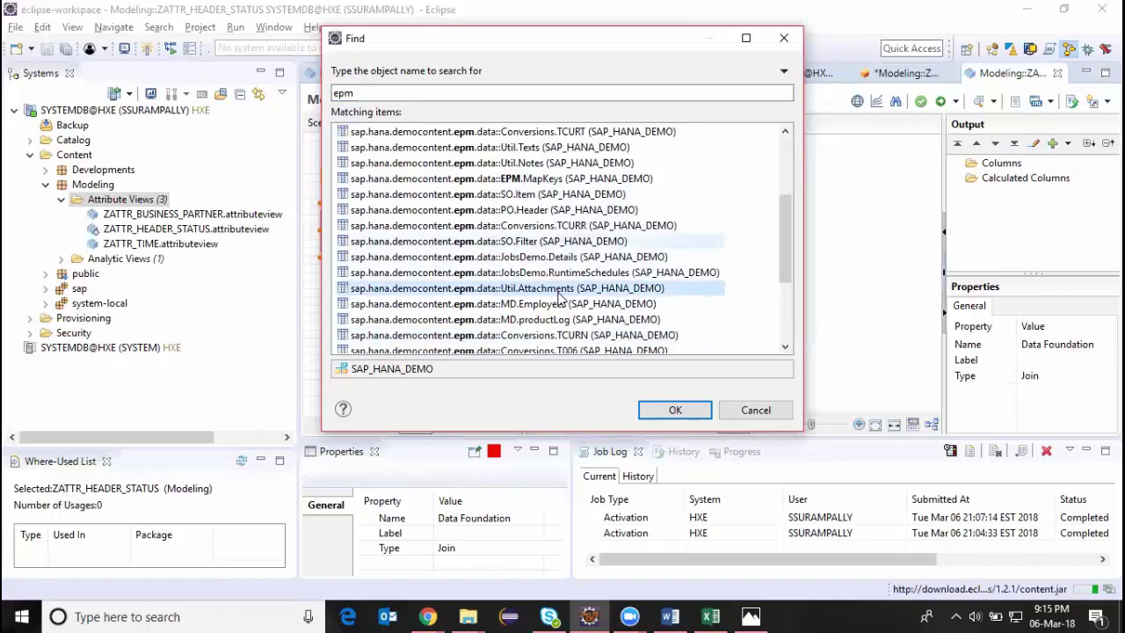
{"action": "scroll", "coordinate": [560, 300], "scroll_direction": "up", "scroll_amount": 1}
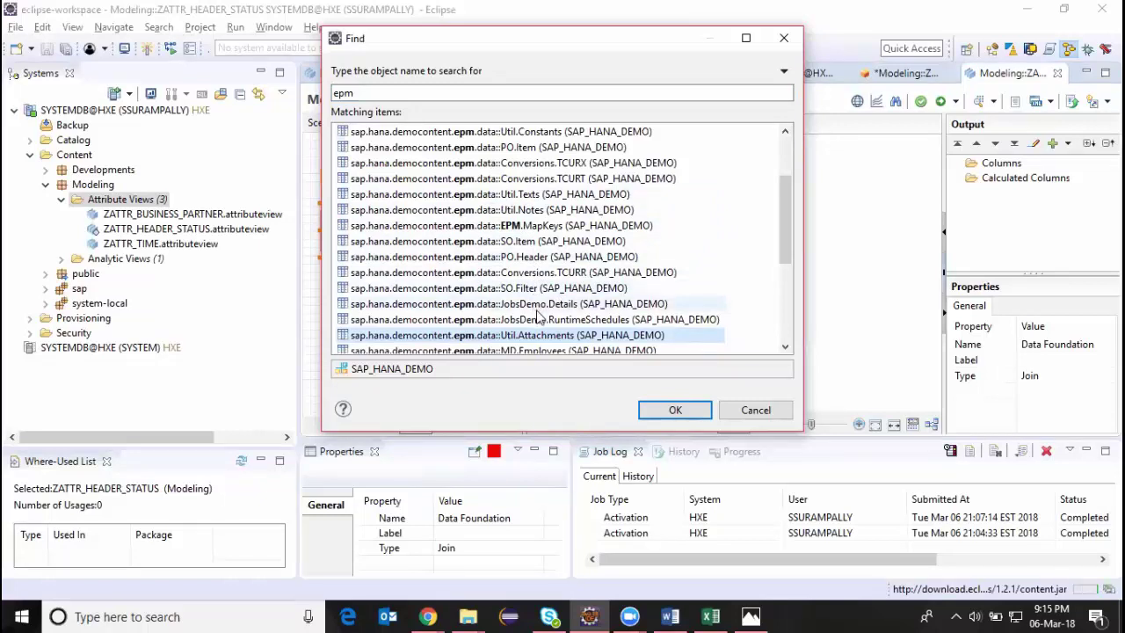
{"action": "scroll", "coordinate": [540, 320], "scroll_direction": "down", "scroll_amount": 1}
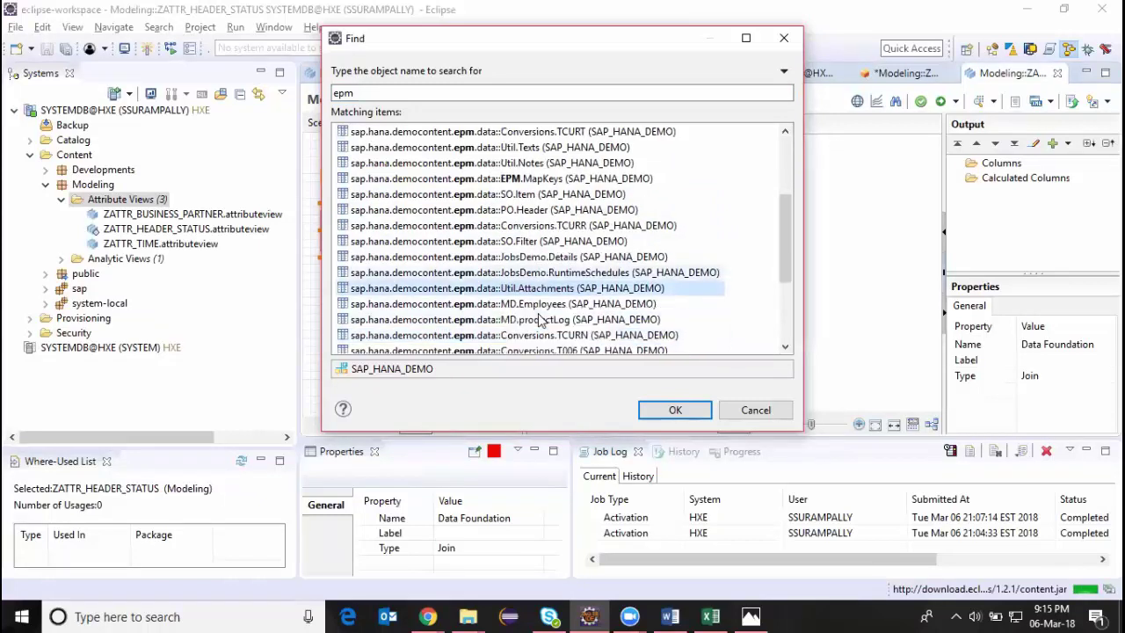
{"action": "scroll", "coordinate": [540, 320], "scroll_direction": "down", "scroll_amount": 2}
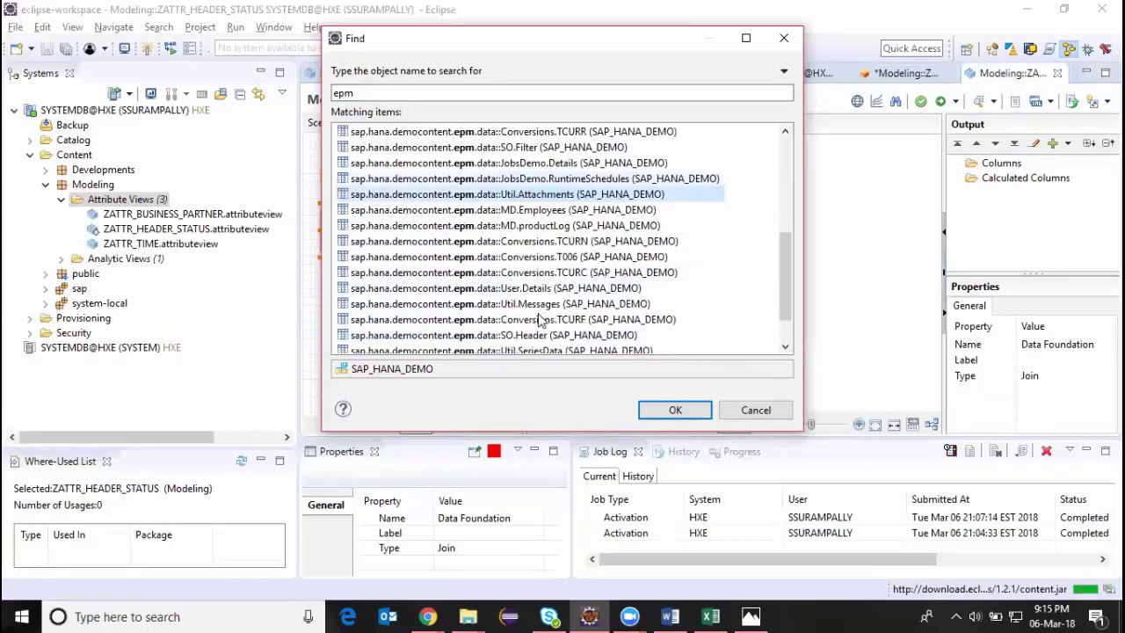
{"action": "left_click", "coordinate": [539, 336]}
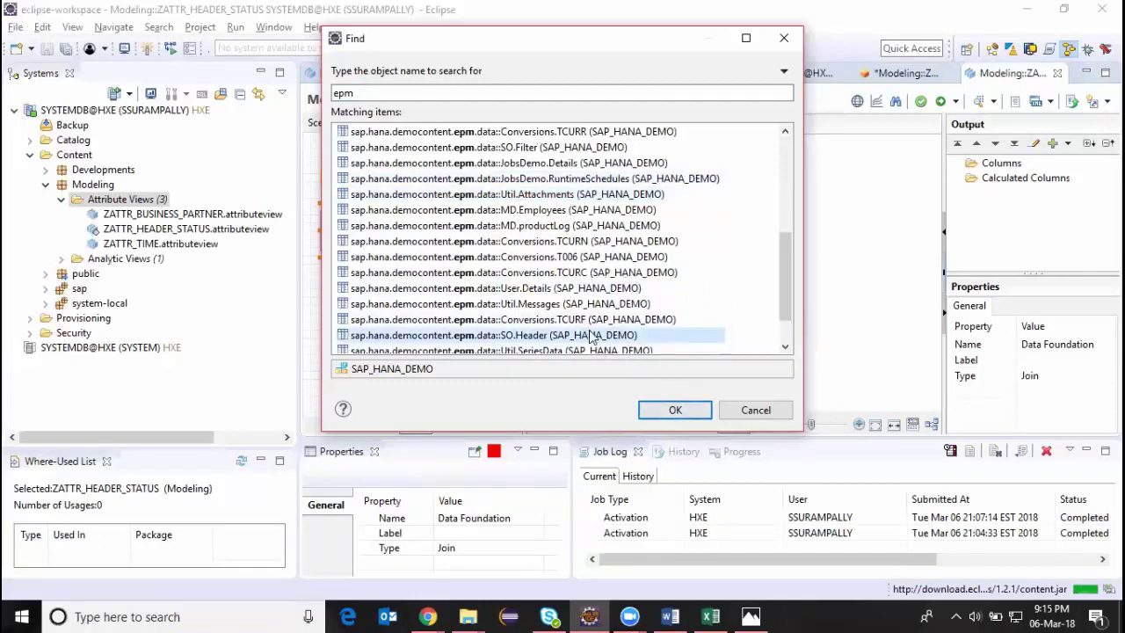
{"action": "double_click", "coordinate": [589, 330]}
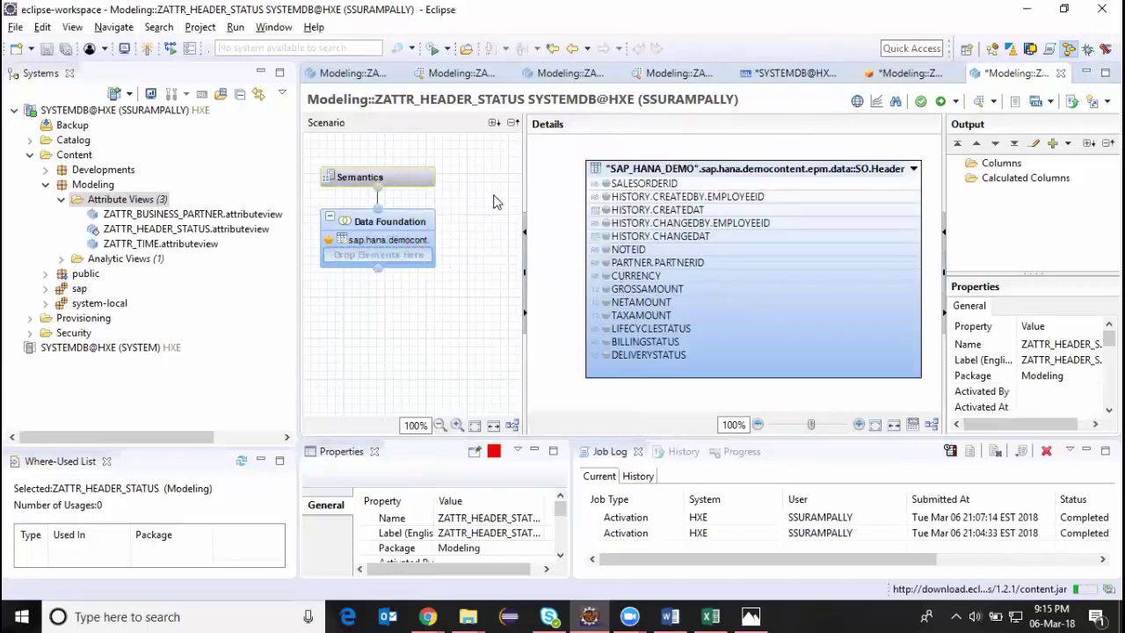
Search for "epm" again and add the Util.Constants table from SAP_HANA_DEMO to the same Data Foundation
{"action": "left_click", "coordinate": [451, 219]}
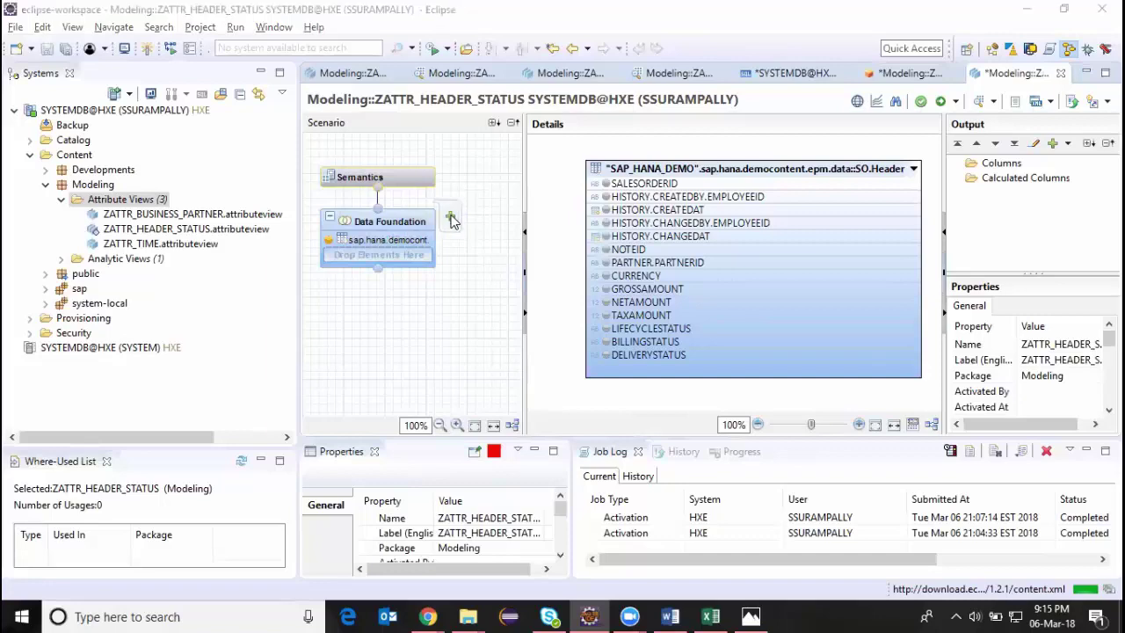
{"action": "type", "text": "epm"}
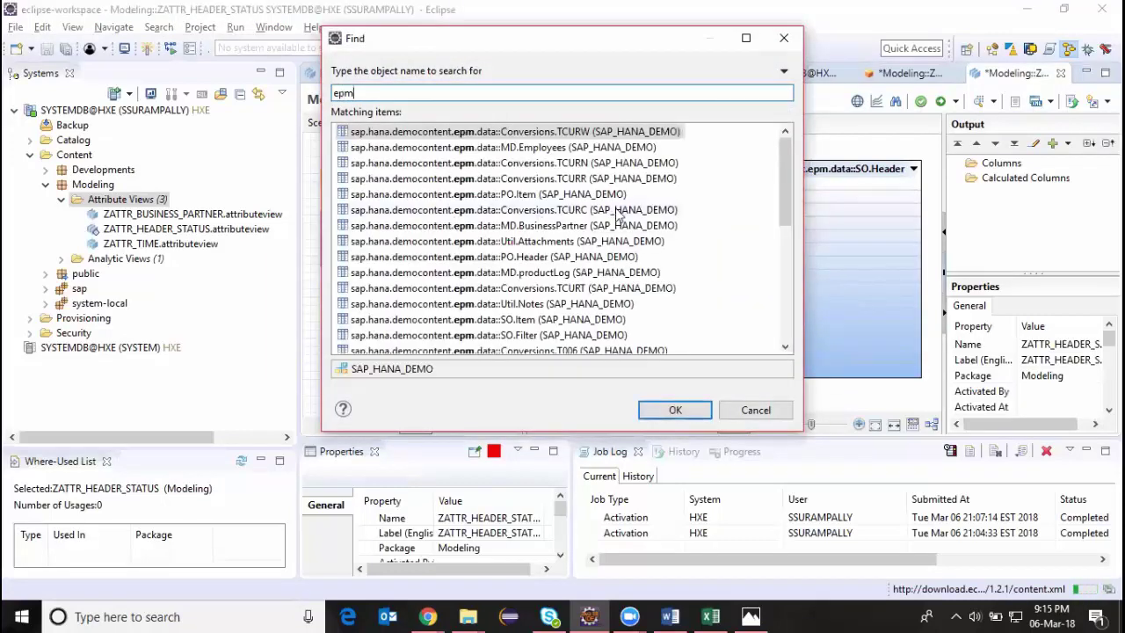
{"action": "left_click_drag", "start_coordinate": [787, 184], "coordinate": [795, 303]}
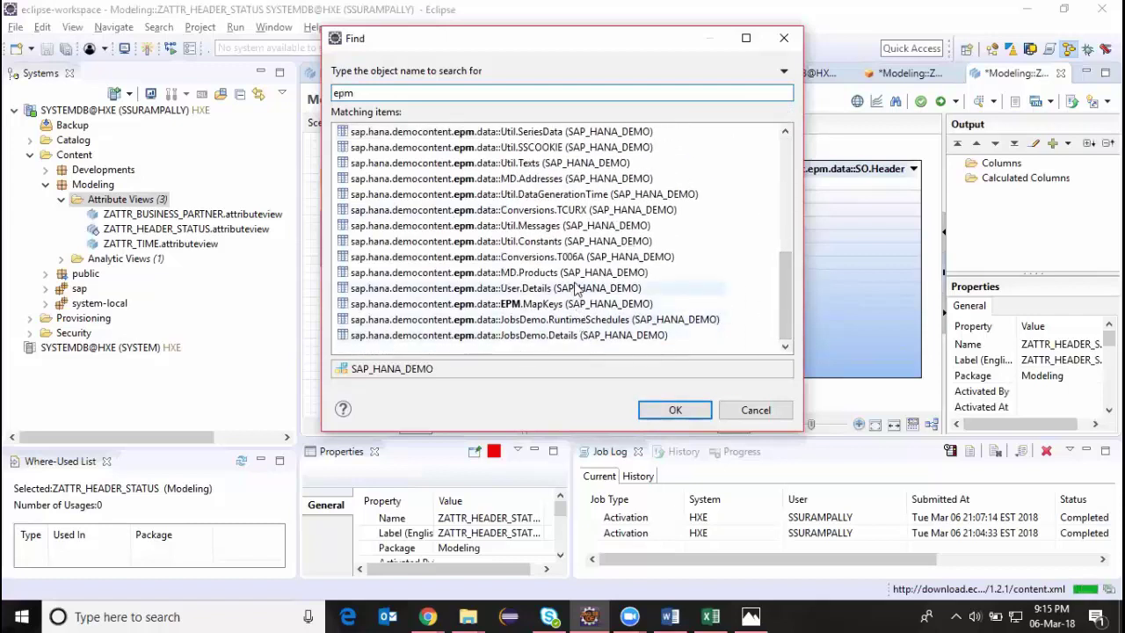
{"action": "left_click", "coordinate": [558, 243]}
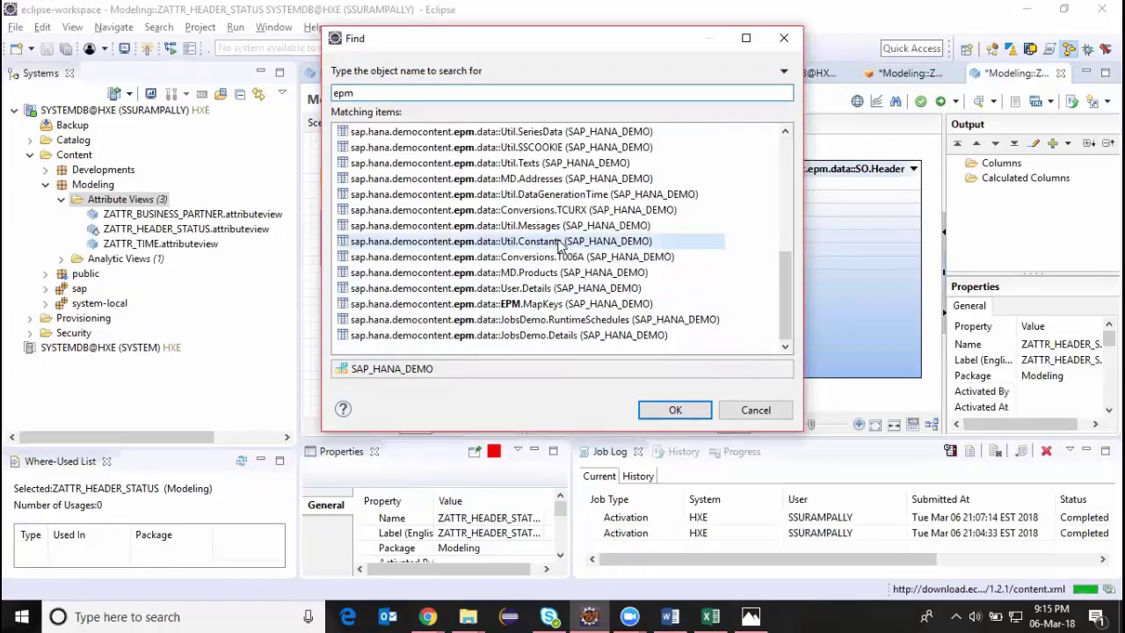
{"action": "double_click", "coordinate": [531, 243]}
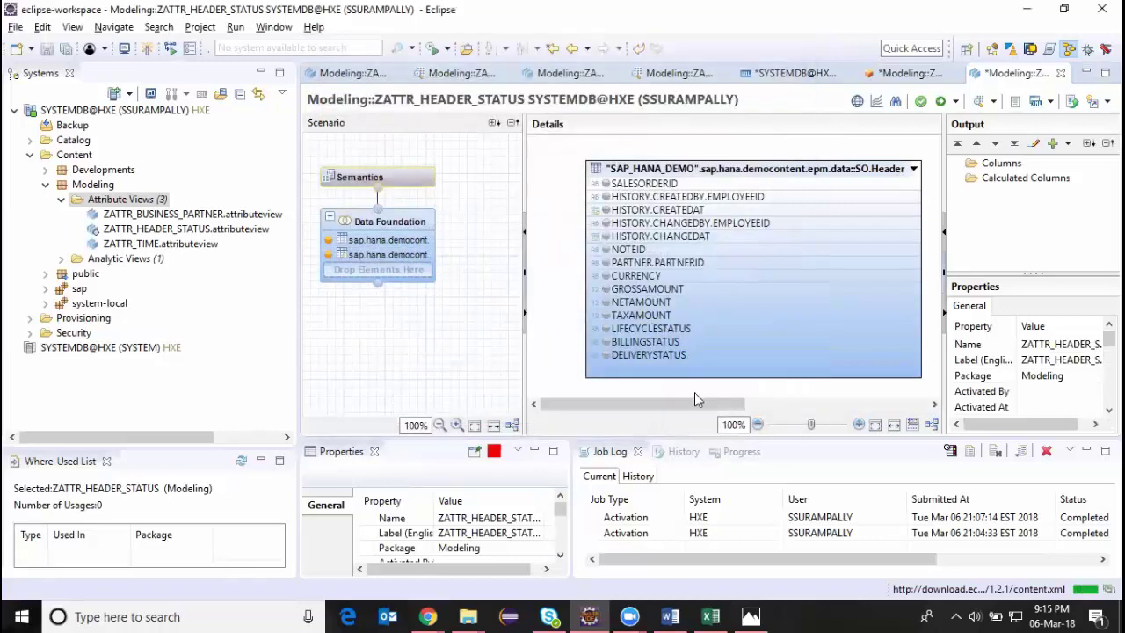
Join LIFECYCLESTATUS in SO.Header to FIXEDVALUE in Util.Constants
{"action": "left_click_drag", "start_coordinate": [697, 400], "coordinate": [735, 407]}
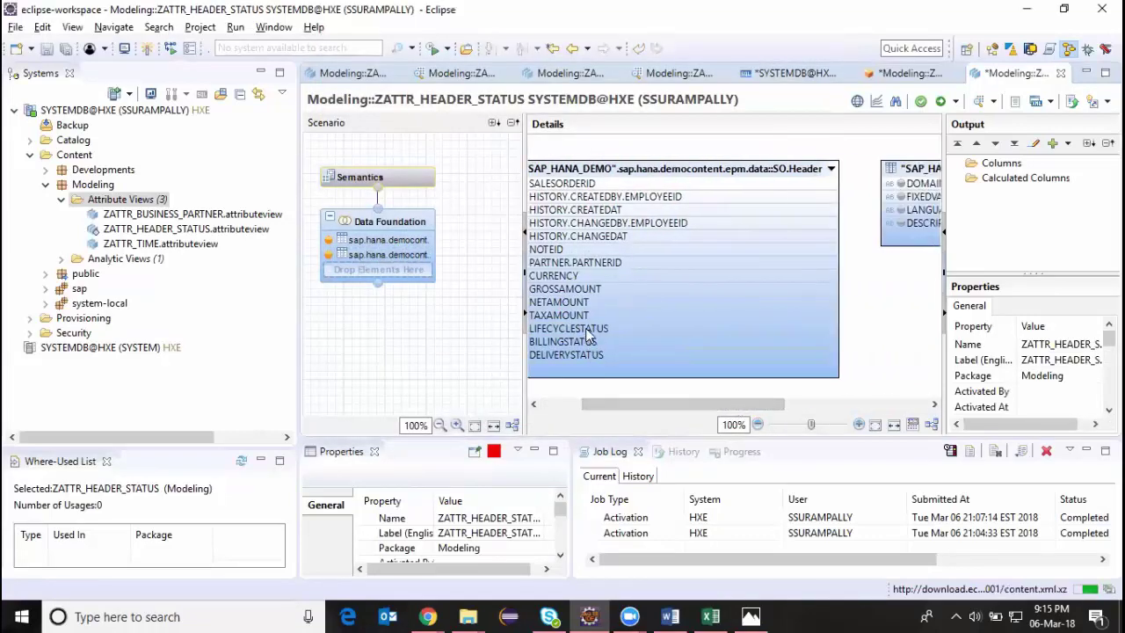
{"action": "left_click_drag", "start_coordinate": [666, 401], "coordinate": [605, 414]}
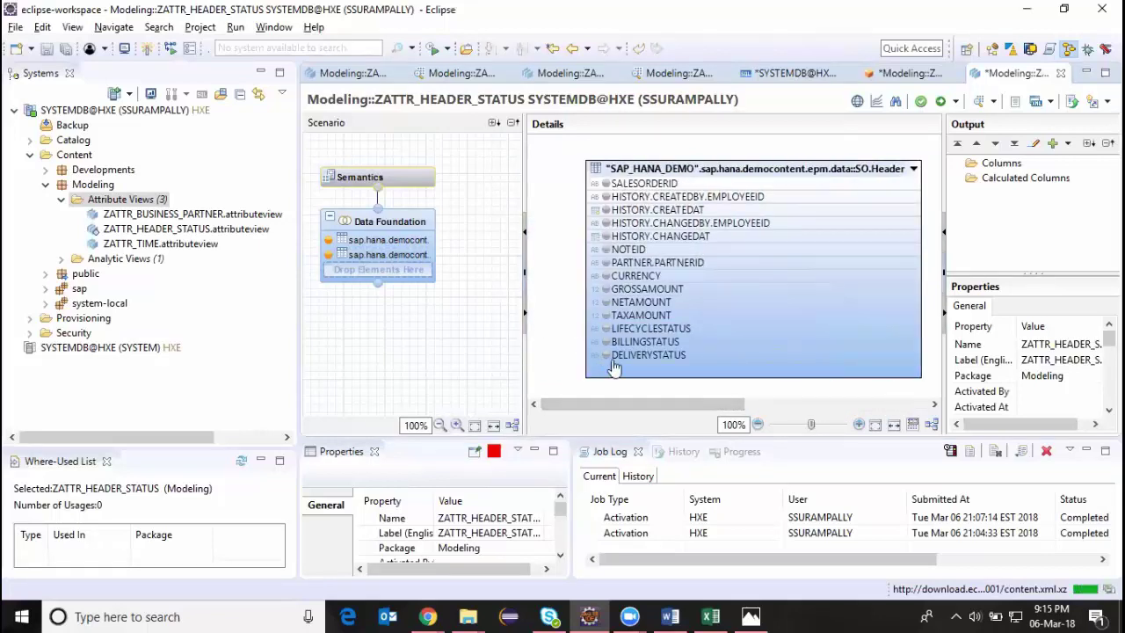
{"action": "left_click_drag", "start_coordinate": [666, 410], "coordinate": [704, 410]}
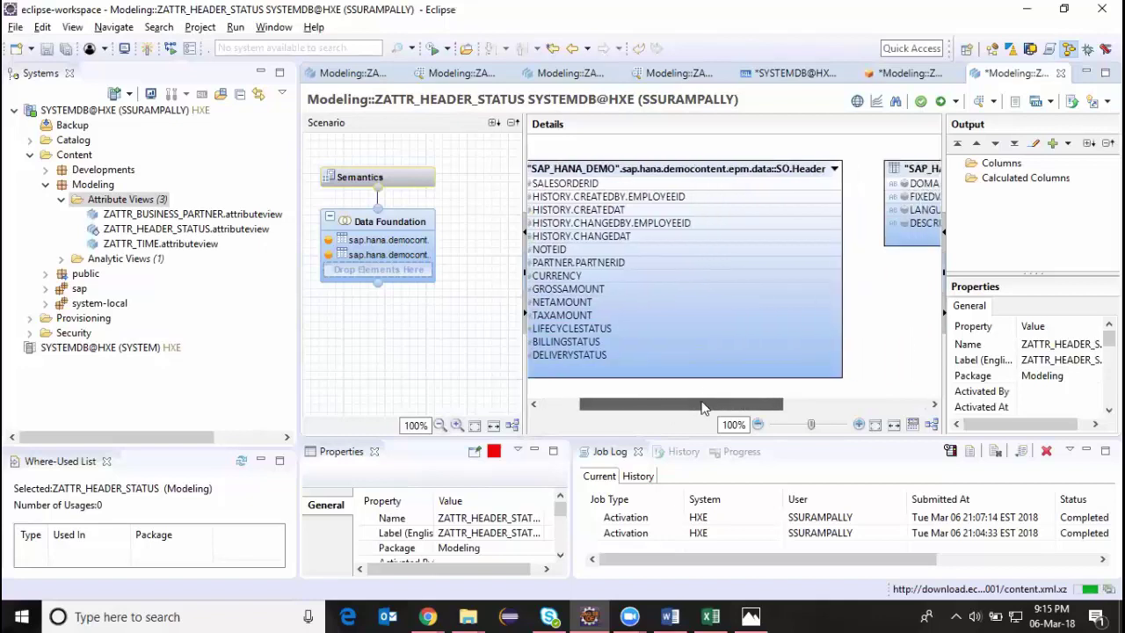
{"action": "left_click_drag", "start_coordinate": [832, 329], "coordinate": [884, 197]}
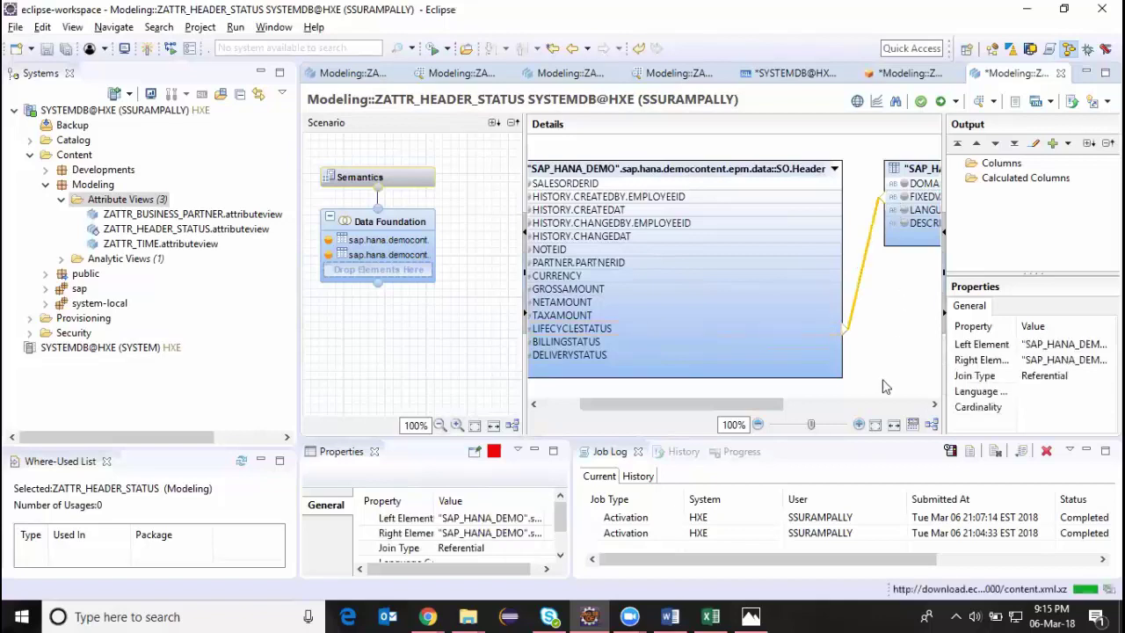
Add DESCRIPTION from Util.Constants and SALESORDERID from SO.Header to the Data Foundation output
{"action": "left_click_drag", "start_coordinate": [752, 404], "coordinate": [783, 404]}
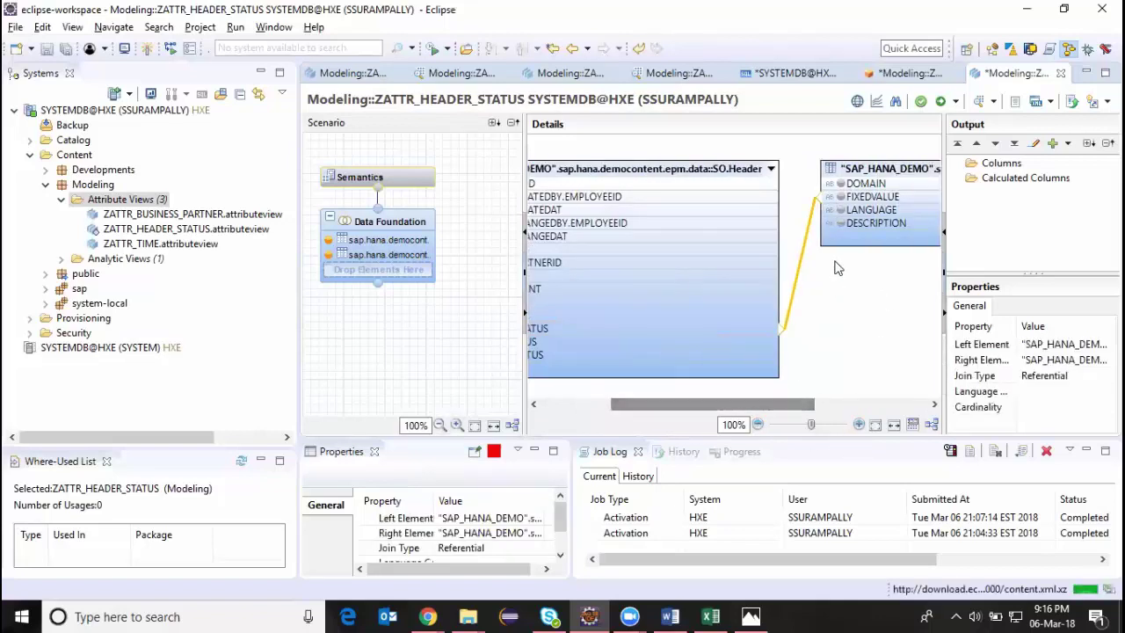
{"action": "left_click", "coordinate": [841, 225]}
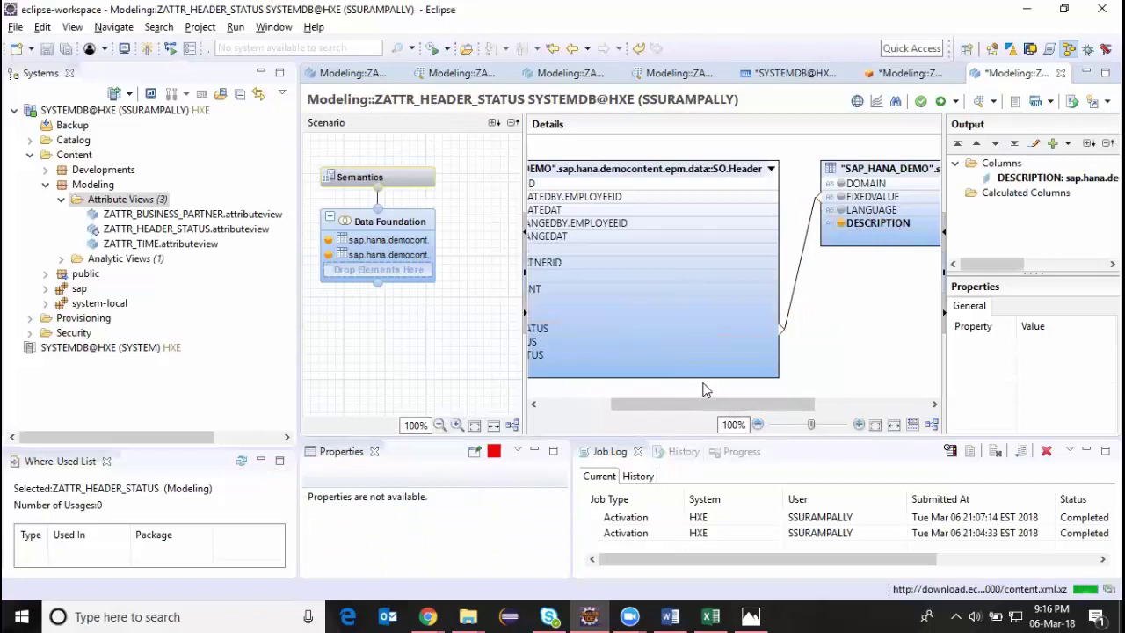
{"action": "left_click_drag", "start_coordinate": [719, 399], "coordinate": [668, 402]}
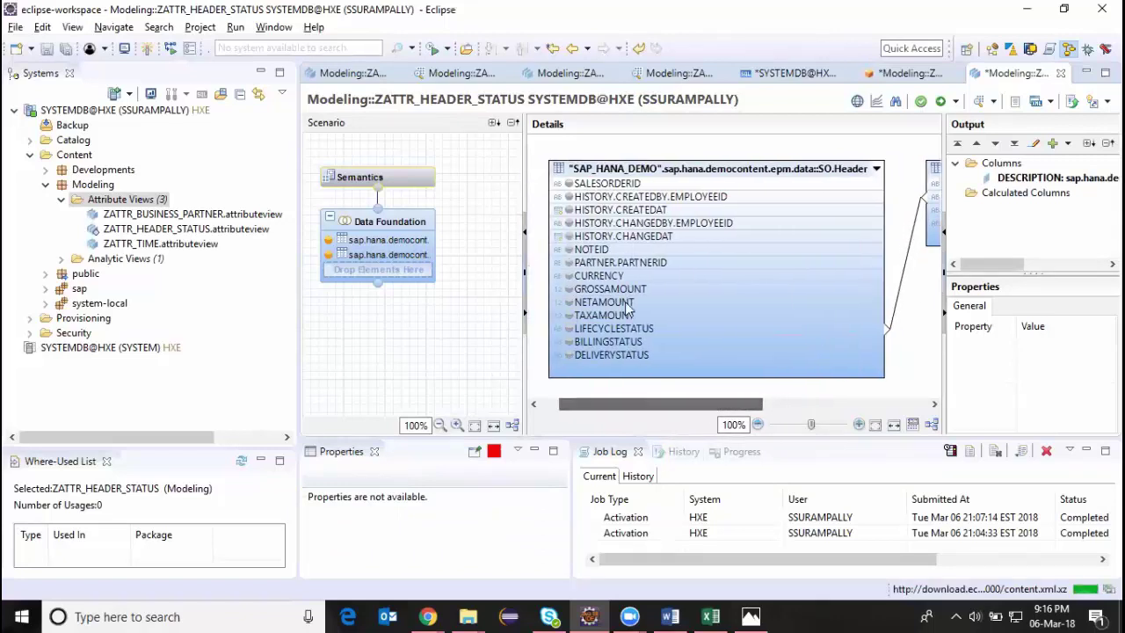
{"action": "left_click", "coordinate": [571, 185]}
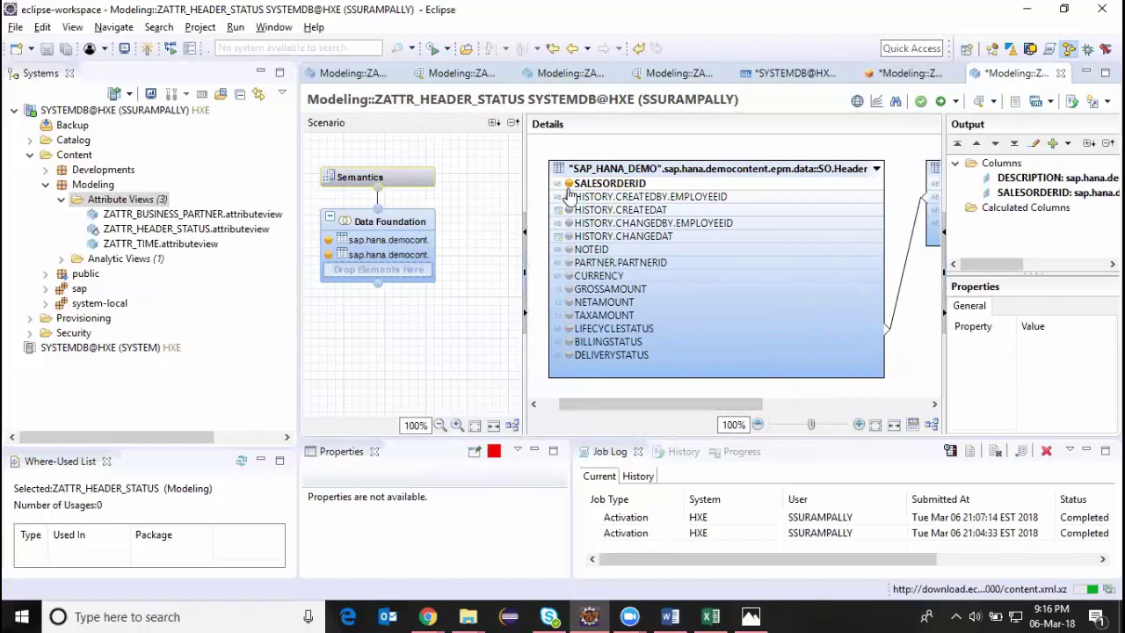
Add PARTNER.PARTNERID to the output and make the join between SO.Header and Util.Constants a Text Join with LANGUAGE as language column
{"action": "left_click", "coordinate": [567, 262]}
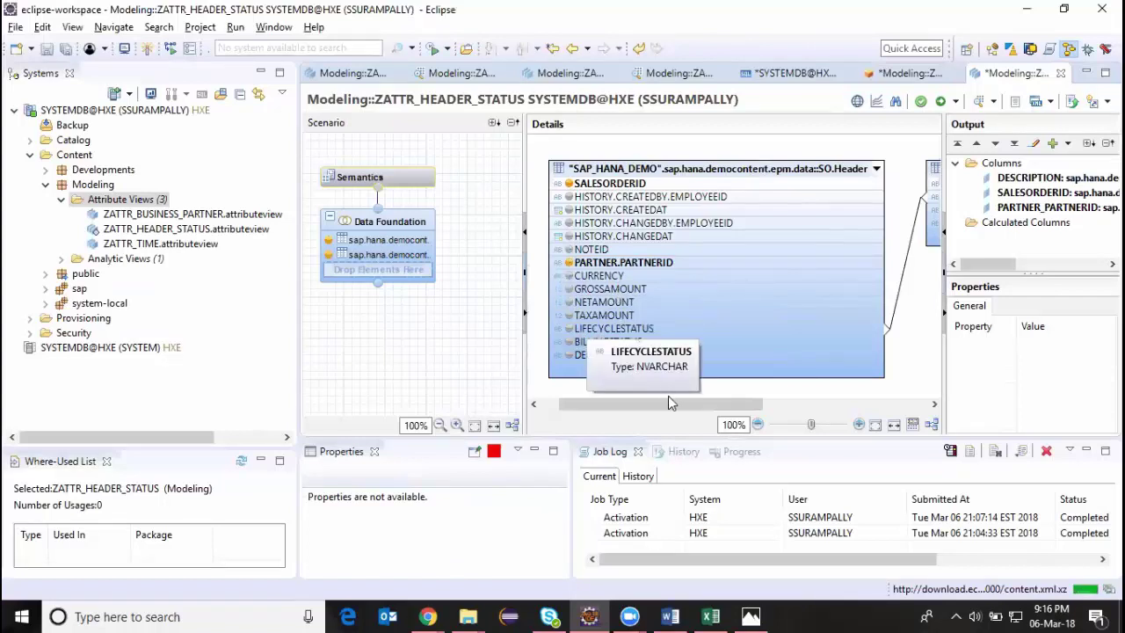
{"action": "left_click_drag", "start_coordinate": [669, 403], "coordinate": [819, 404]}
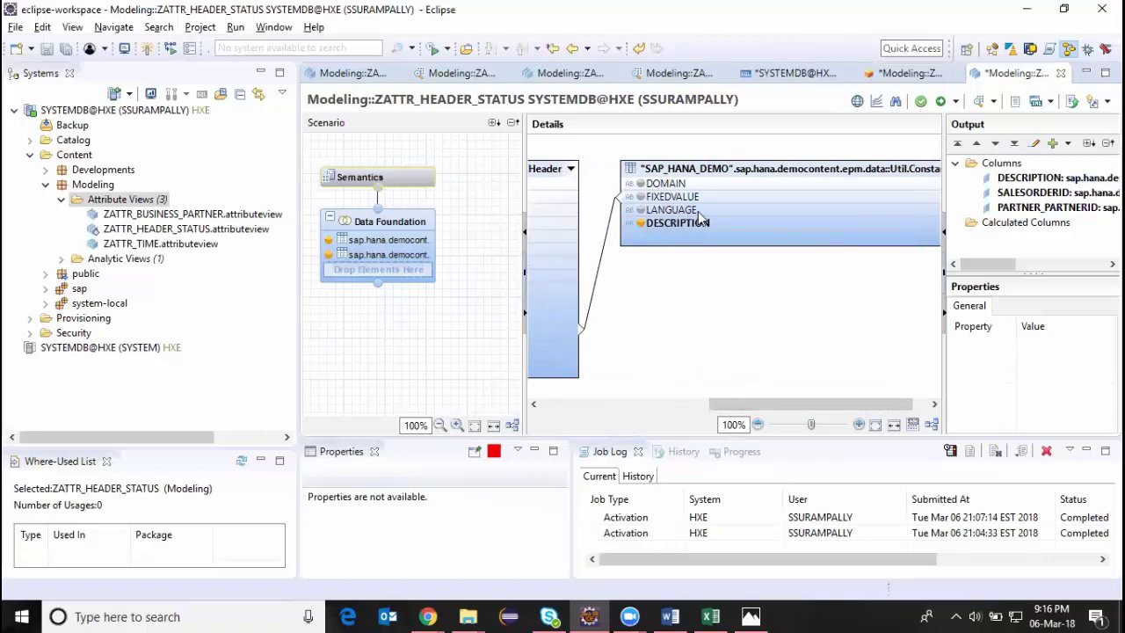
{"action": "double_click", "coordinate": [604, 235]}
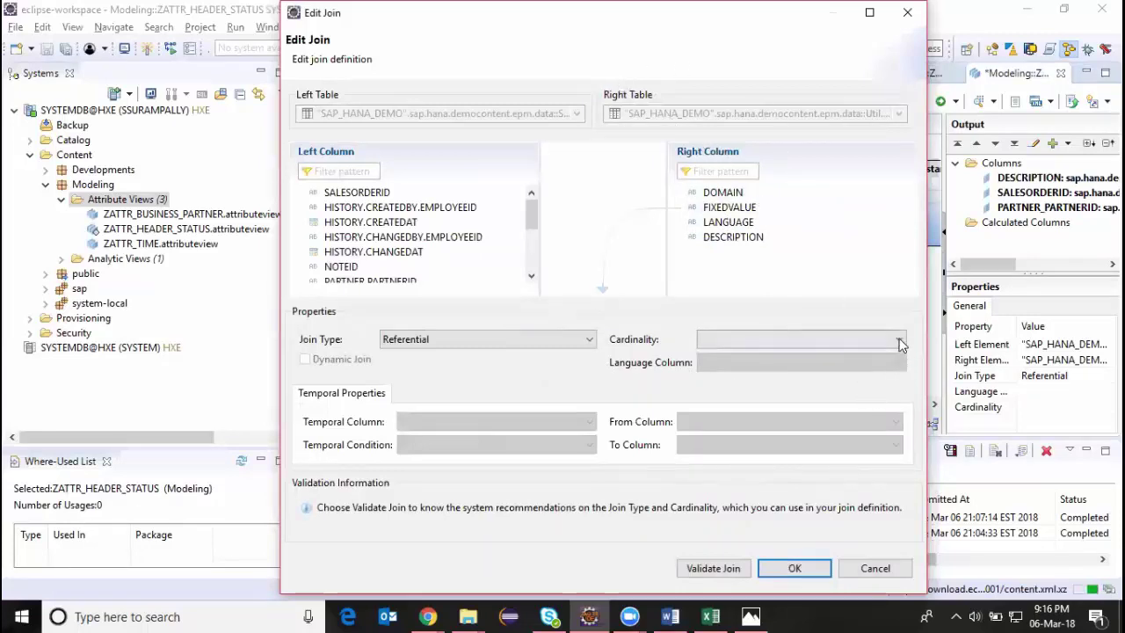
{"action": "left_click", "coordinate": [588, 341]}
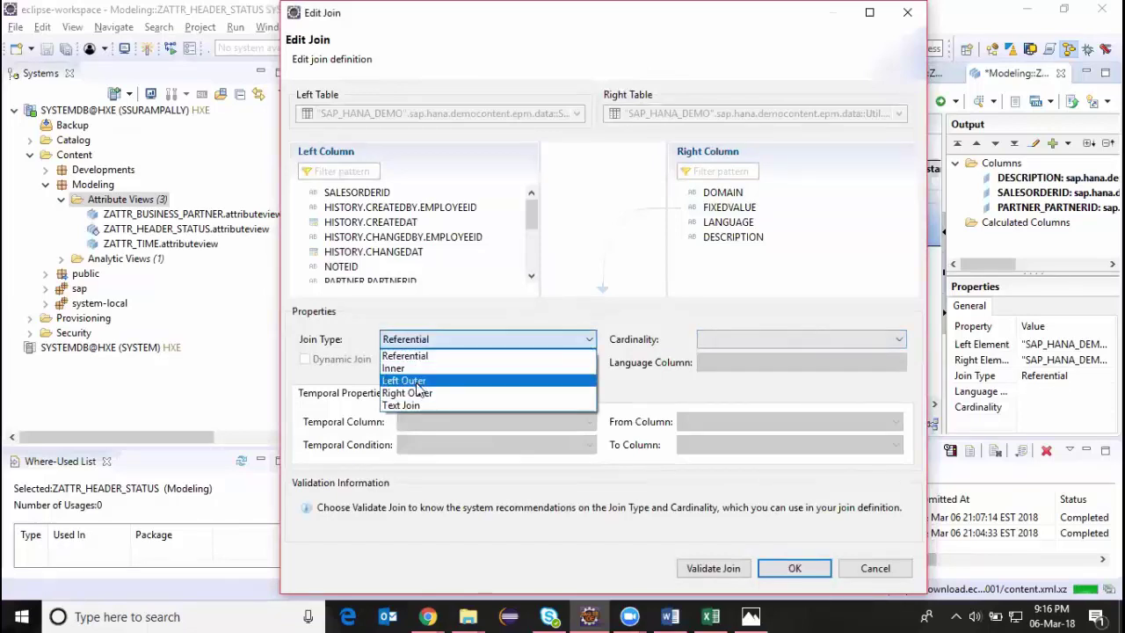
{"action": "left_click", "coordinate": [413, 407]}
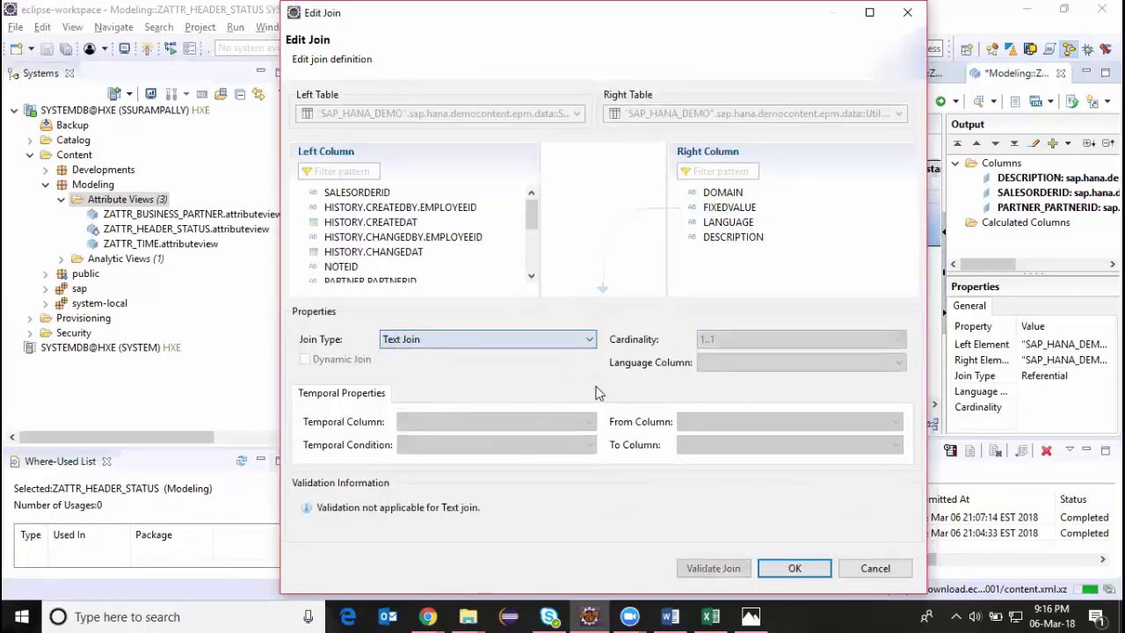
{"action": "left_click", "coordinate": [890, 368]}
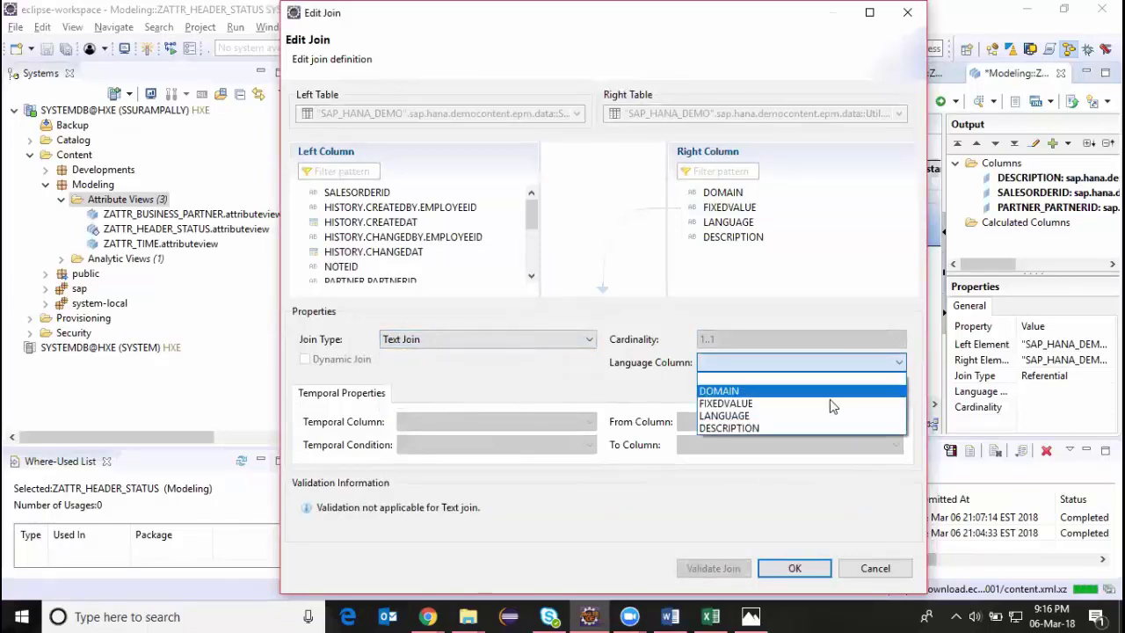
{"action": "left_click", "coordinate": [730, 416]}
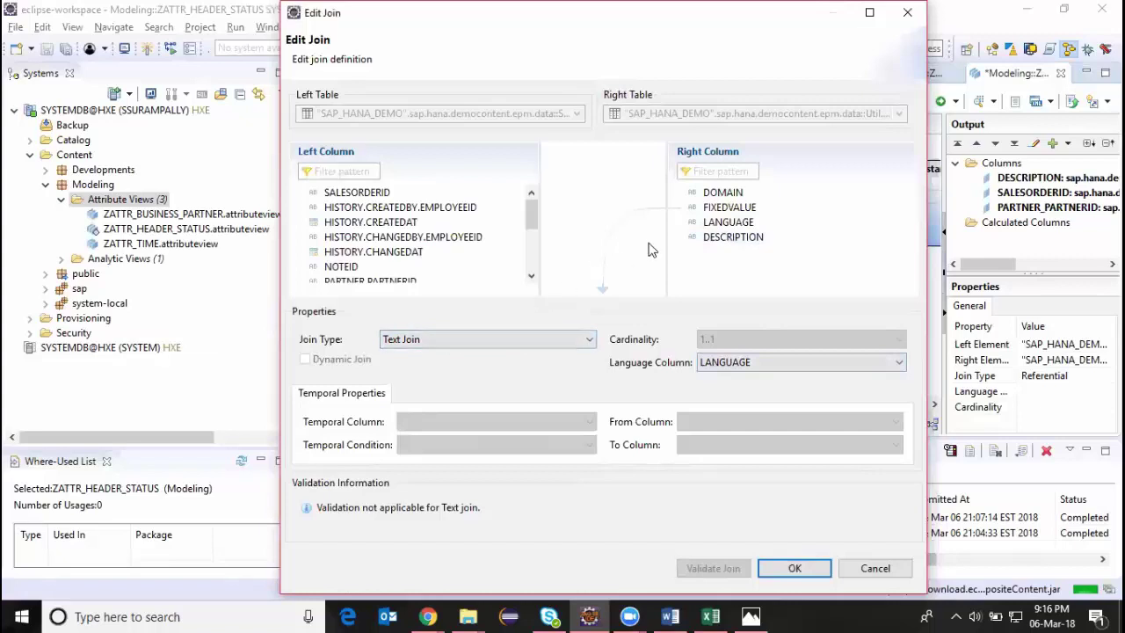
{"action": "left_click", "coordinate": [793, 569]}
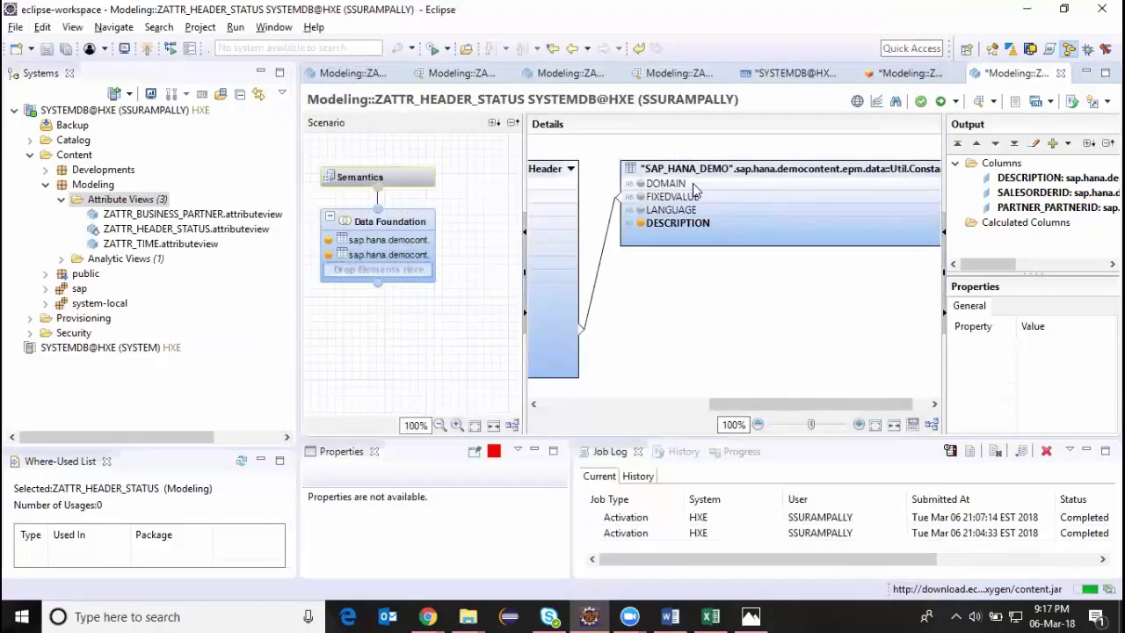
Apply a filter to the DOMAIN column of the Util.Constants table so that it equals D_SO_LC
{"action": "left_click", "coordinate": [692, 183]}
{"action": "right_click", "coordinate": [693, 182]}
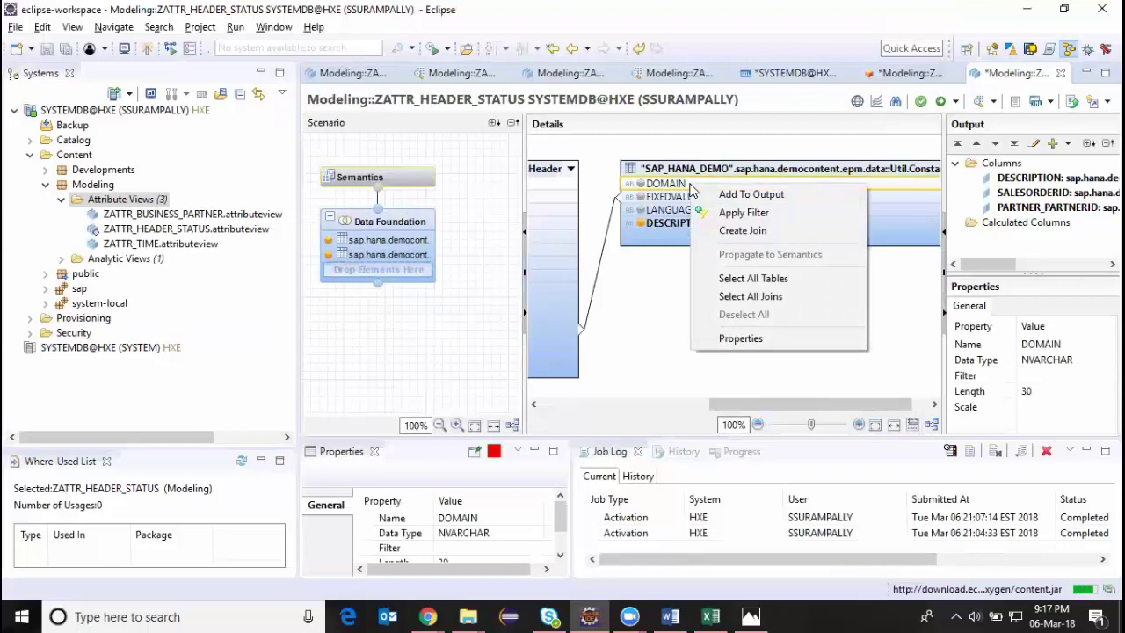
{"action": "left_click", "coordinate": [743, 212]}
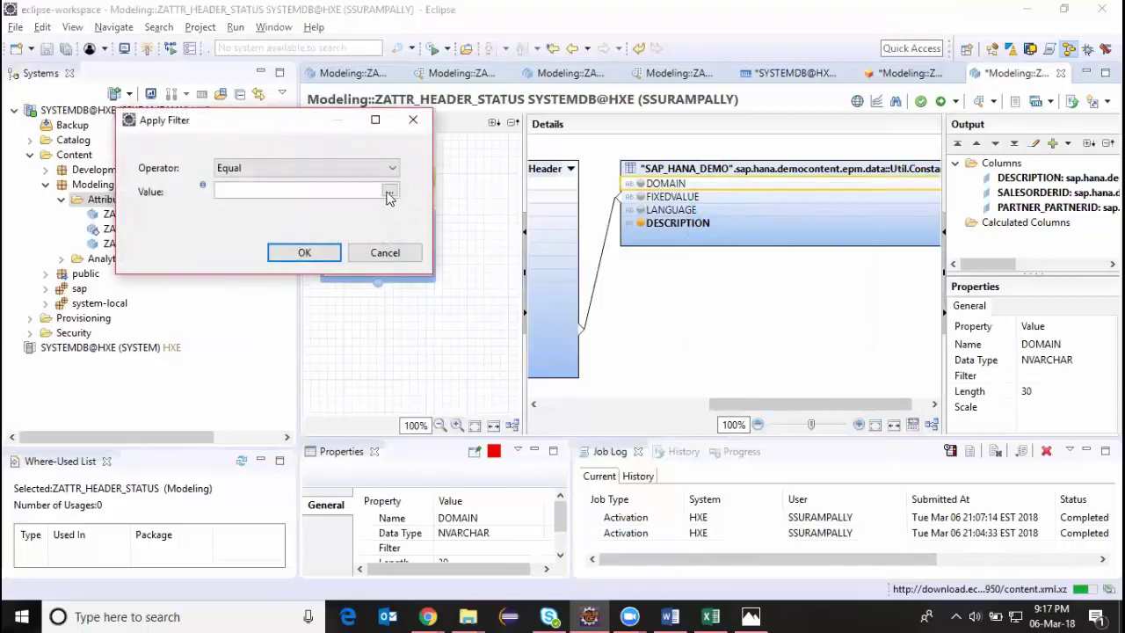
{"action": "left_click", "coordinate": [392, 193]}
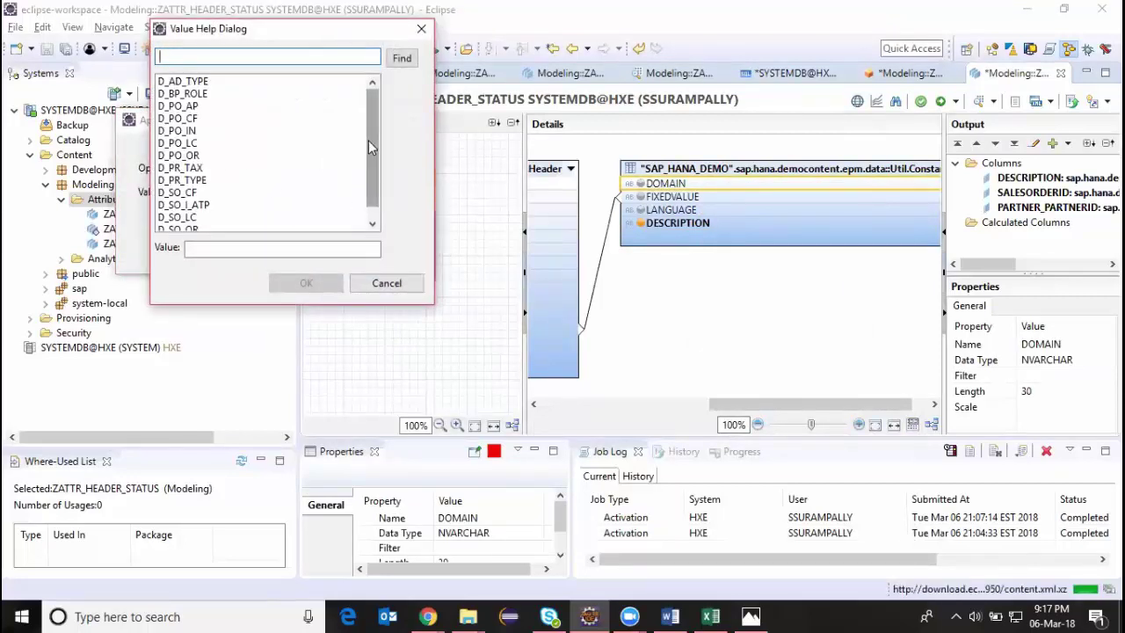
{"action": "scroll", "coordinate": [374, 129], "scroll_direction": "down", "scroll_amount": 3}
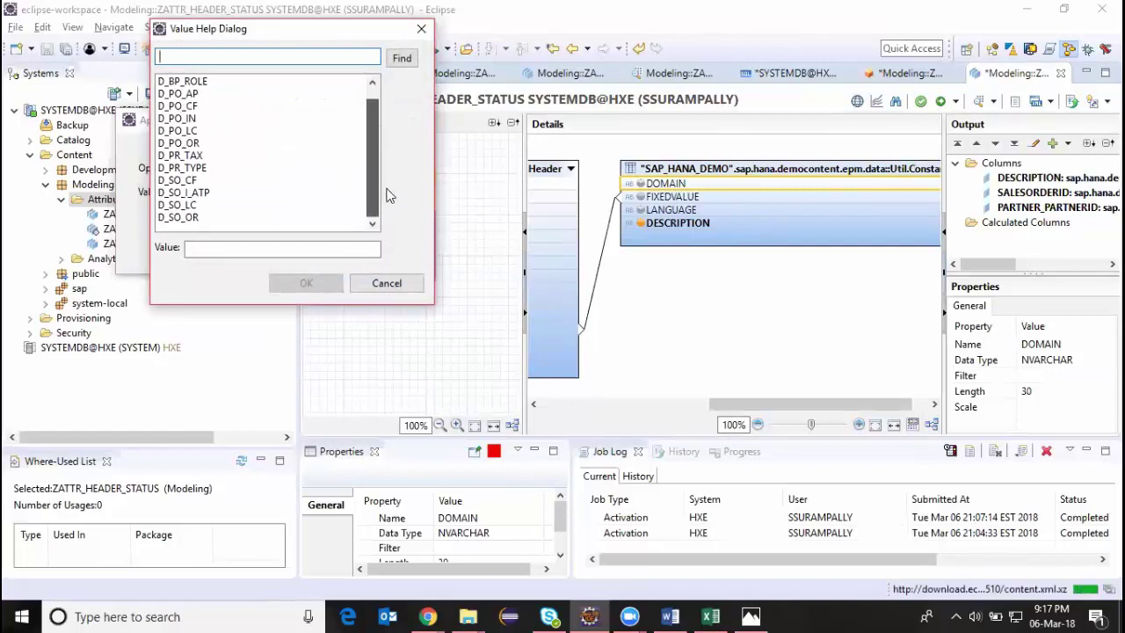
{"action": "left_click", "coordinate": [187, 207]}
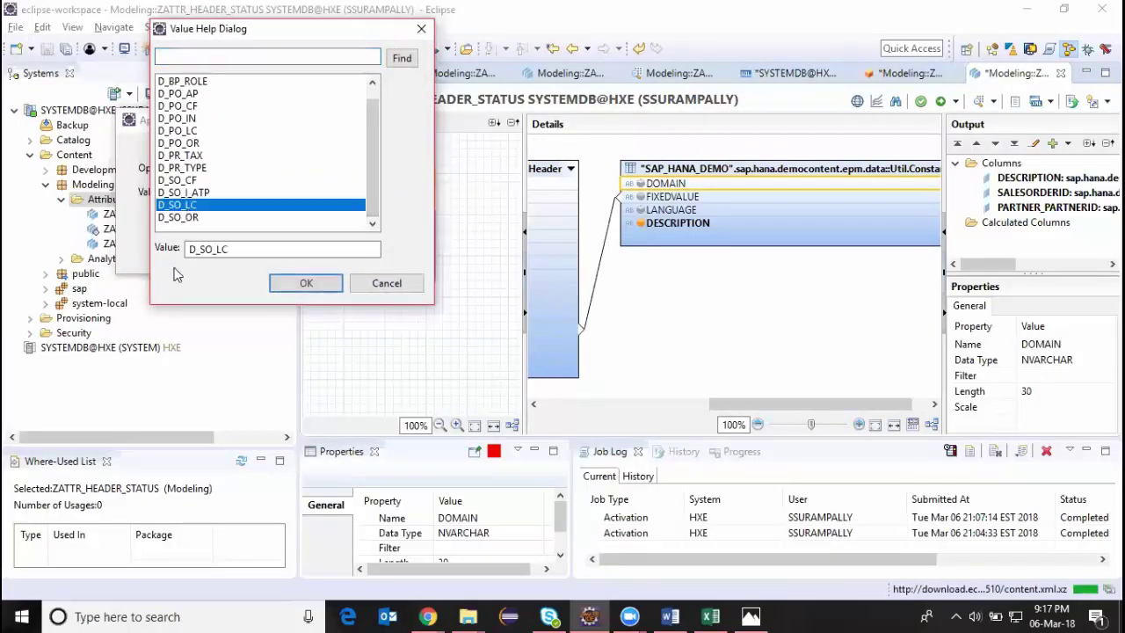
{"action": "left_click", "coordinate": [304, 282]}
{"action": "left_click", "coordinate": [304, 252]}
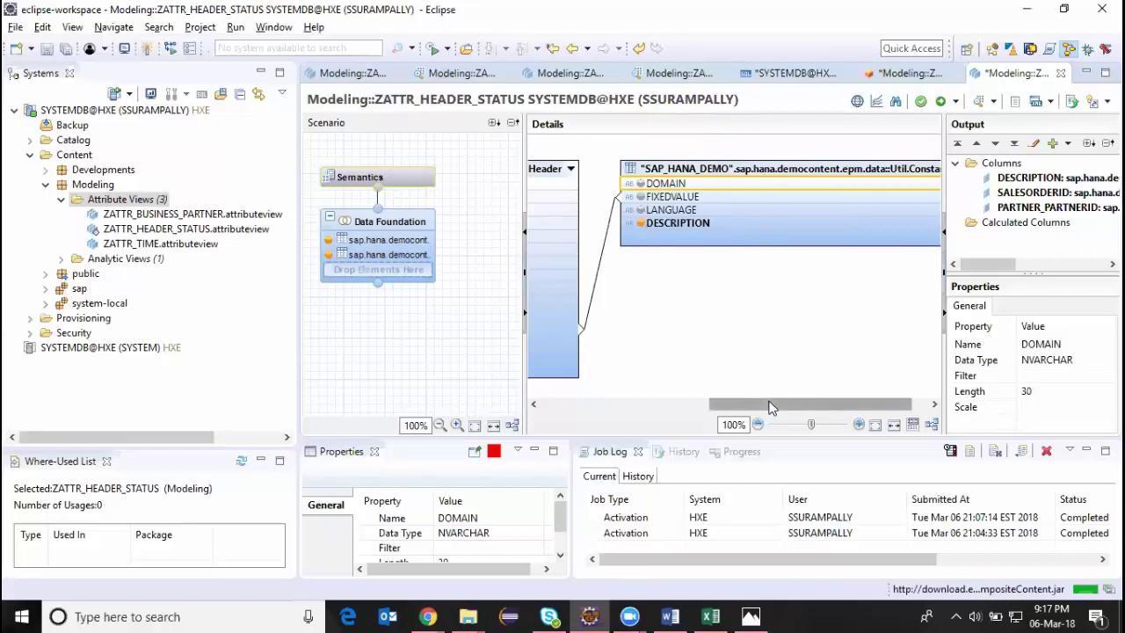
Mark SALESORDERID as the key column in the semantics of ZATTR_HEADER_STATUS and activate the view
{"action": "left_click_drag", "start_coordinate": [770, 406], "coordinate": [734, 387]}
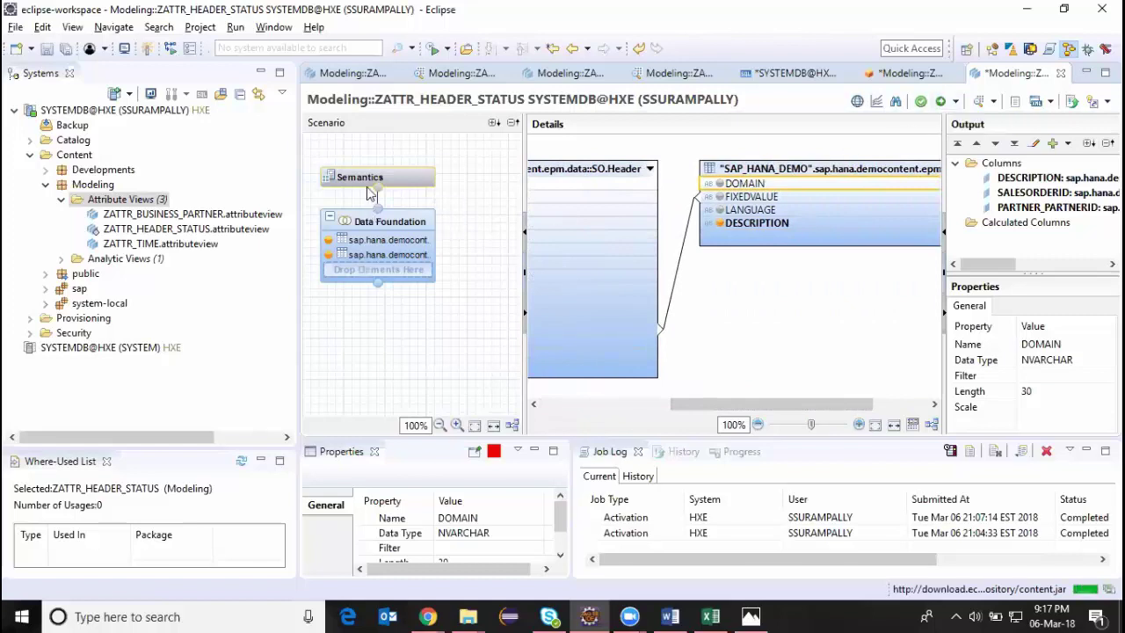
{"action": "left_click", "coordinate": [400, 178]}
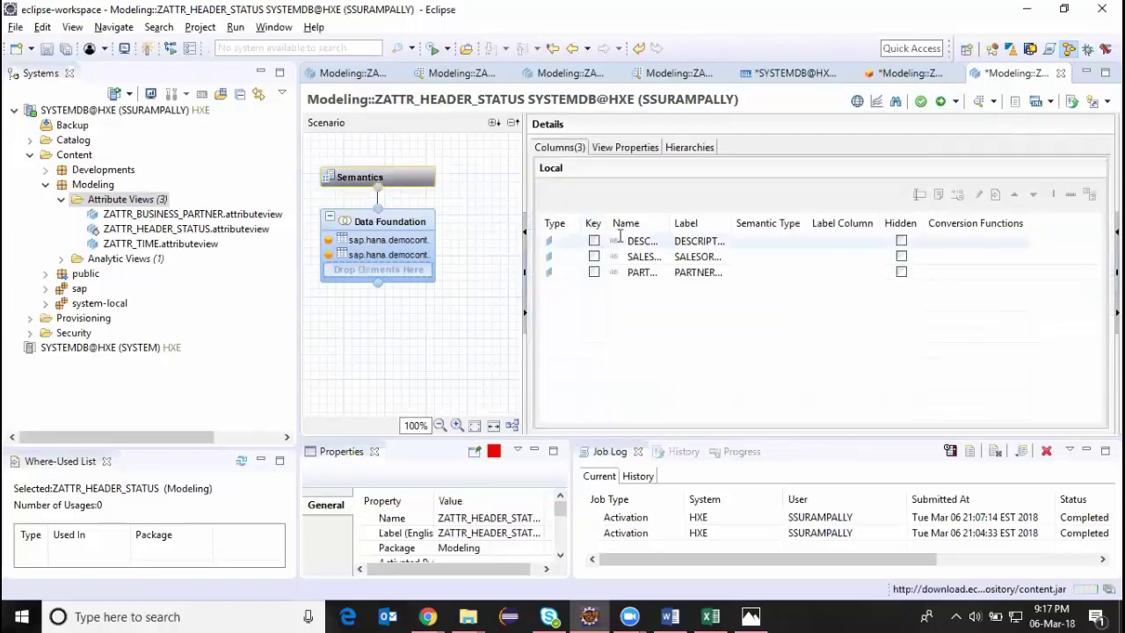
{"action": "left_click_drag", "start_coordinate": [670, 215], "coordinate": [722, 222]}
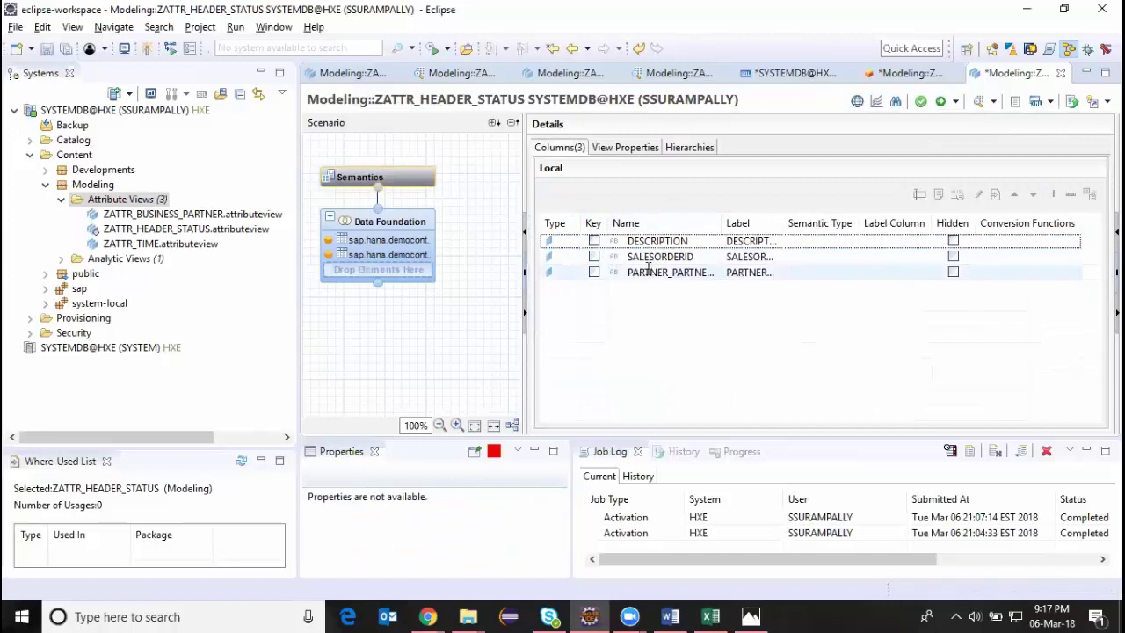
{"action": "left_click", "coordinate": [594, 256]}
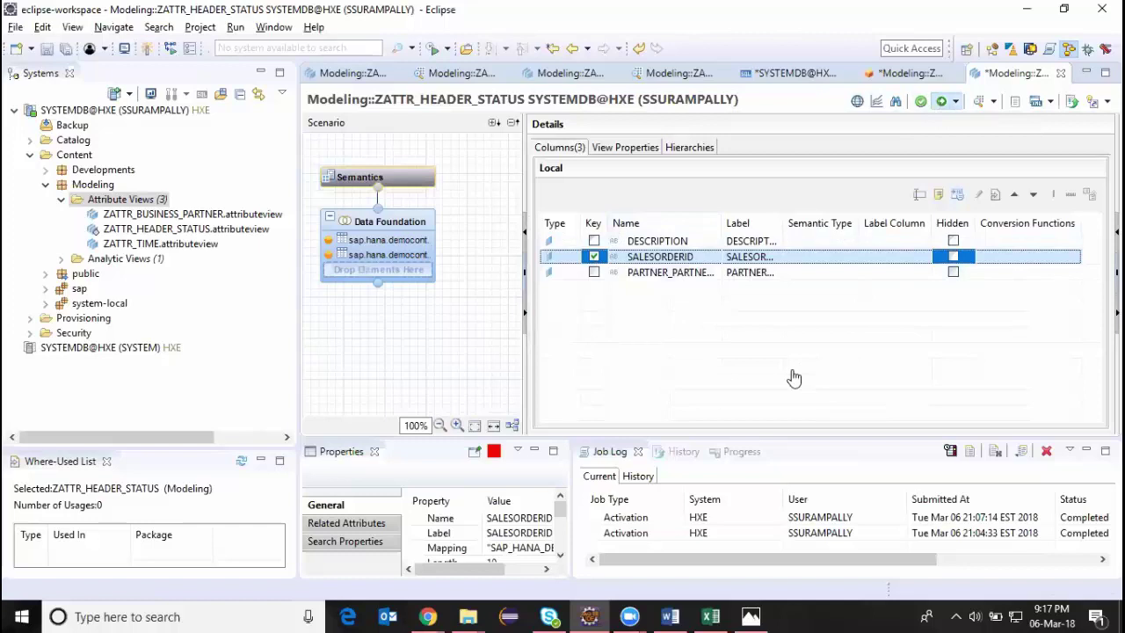
{"action": "key", "text": "ctrl+F3"}
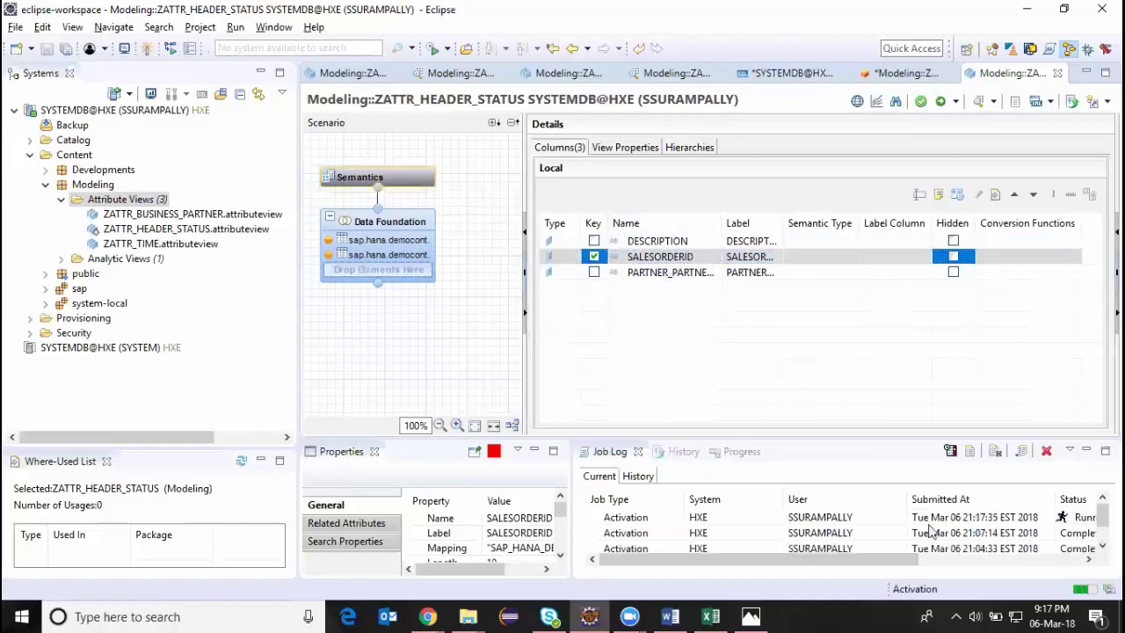
{"action": "left_click_drag", "start_coordinate": [893, 567], "coordinate": [903, 567]}
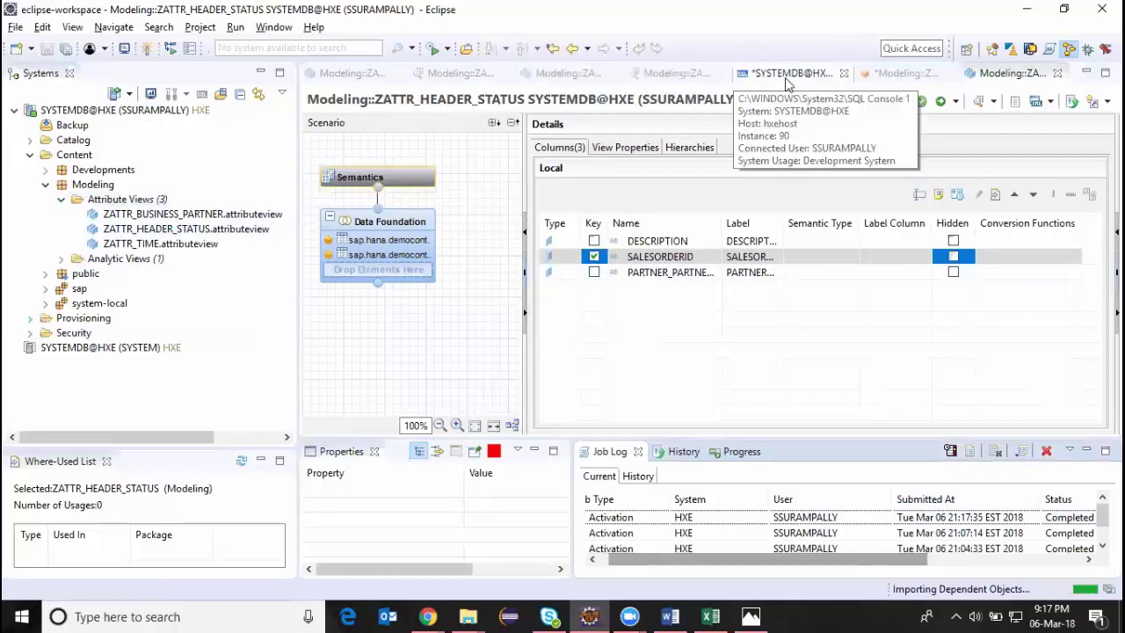
Add the ZATTR_BUSINESS_PARTNER, ZATTR_HEADER_STATUS and ZATTR_TIME attribute views to the Star Join of ZANAL_SALESORDER
{"action": "left_click", "coordinate": [879, 74]}
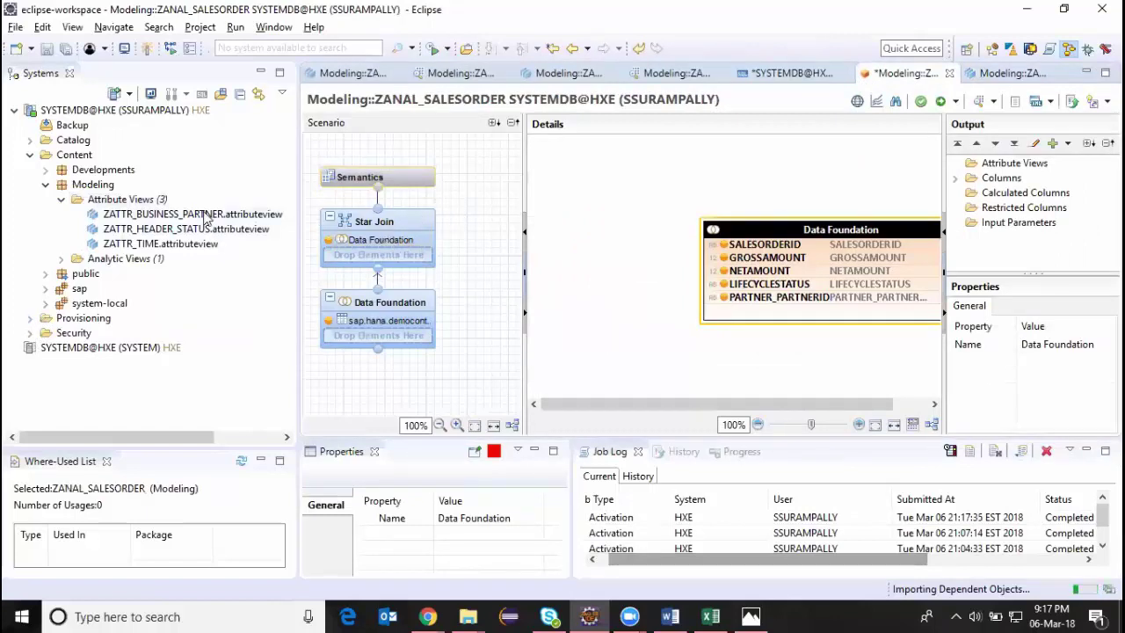
{"action": "left_click_drag", "start_coordinate": [175, 213], "coordinate": [494, 264]}
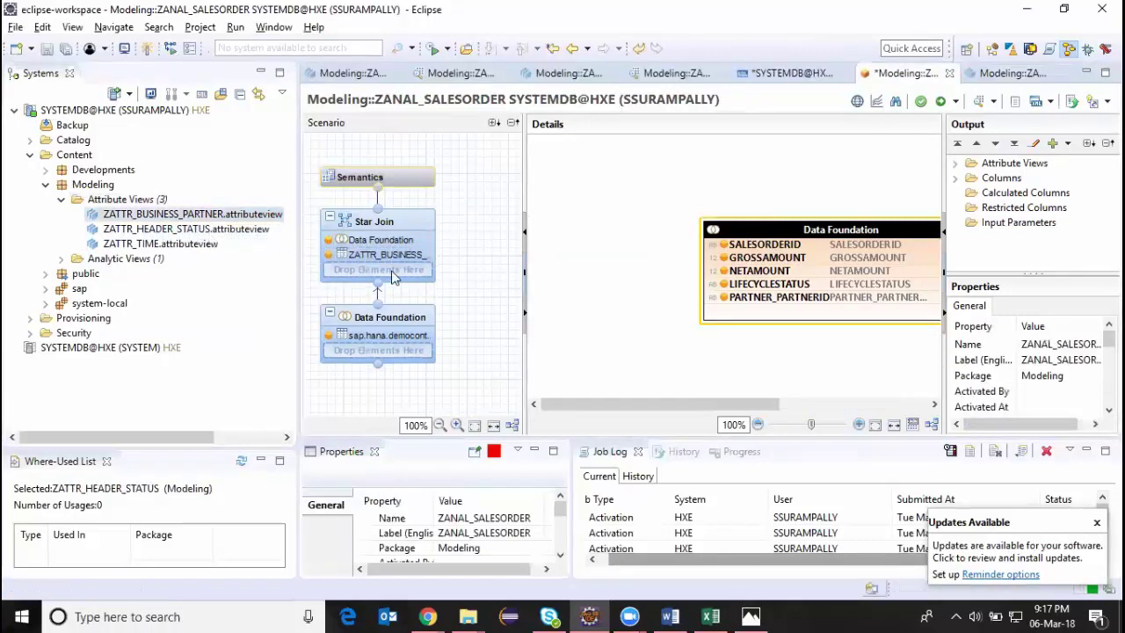
{"action": "left_click", "coordinate": [248, 229]}
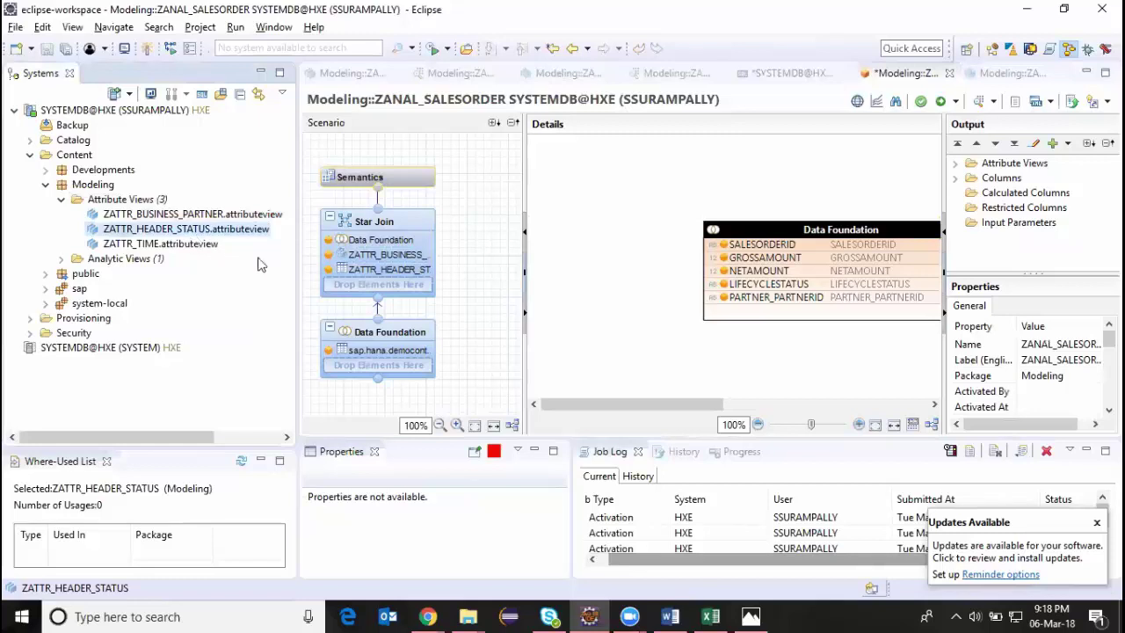
{"action": "left_click_drag", "start_coordinate": [160, 244], "coordinate": [387, 290]}
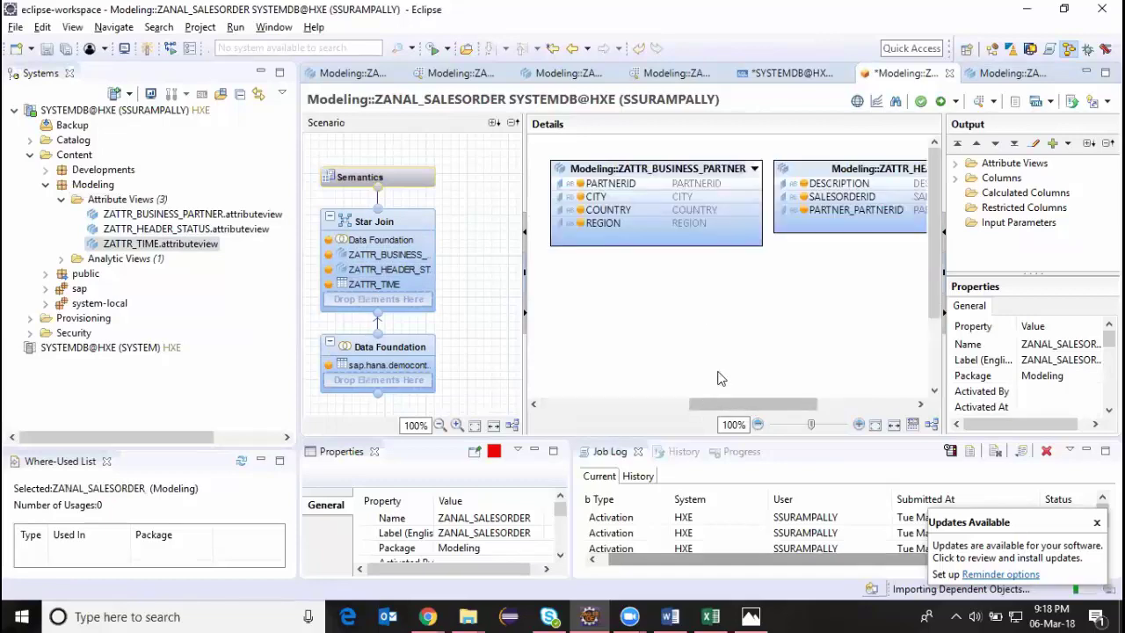
Join SALESORDERID of the Data Foundation to DESCRIPTION of ZATTR_HEADER_STATUS in the Star Join
{"action": "left_click_drag", "start_coordinate": [769, 408], "coordinate": [843, 404]}
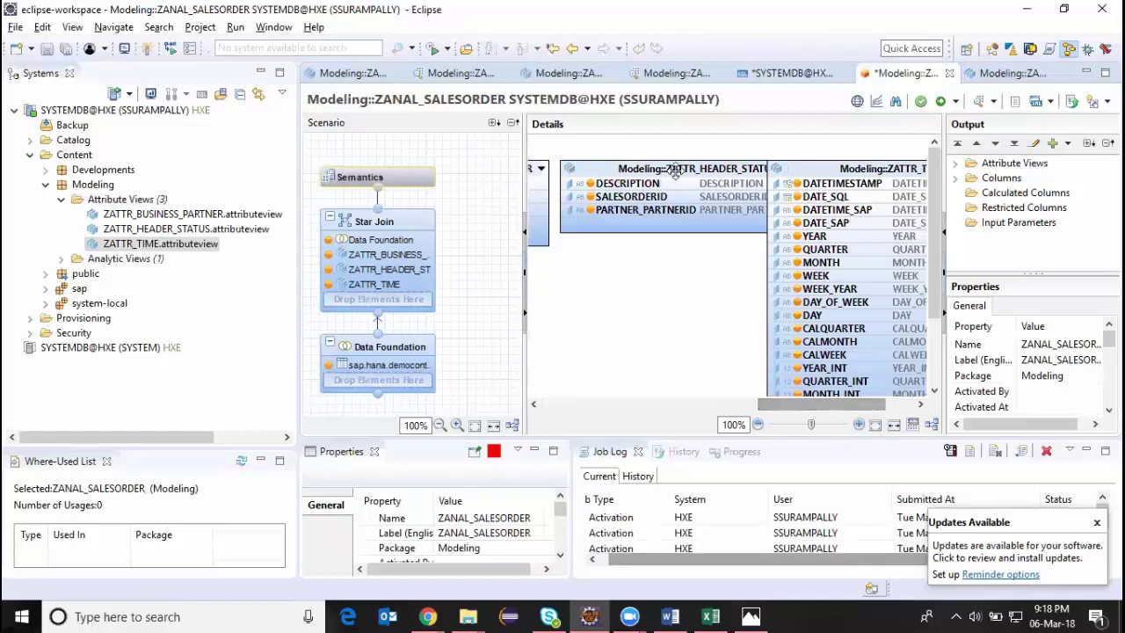
{"action": "left_click_drag", "start_coordinate": [826, 413], "coordinate": [722, 405]}
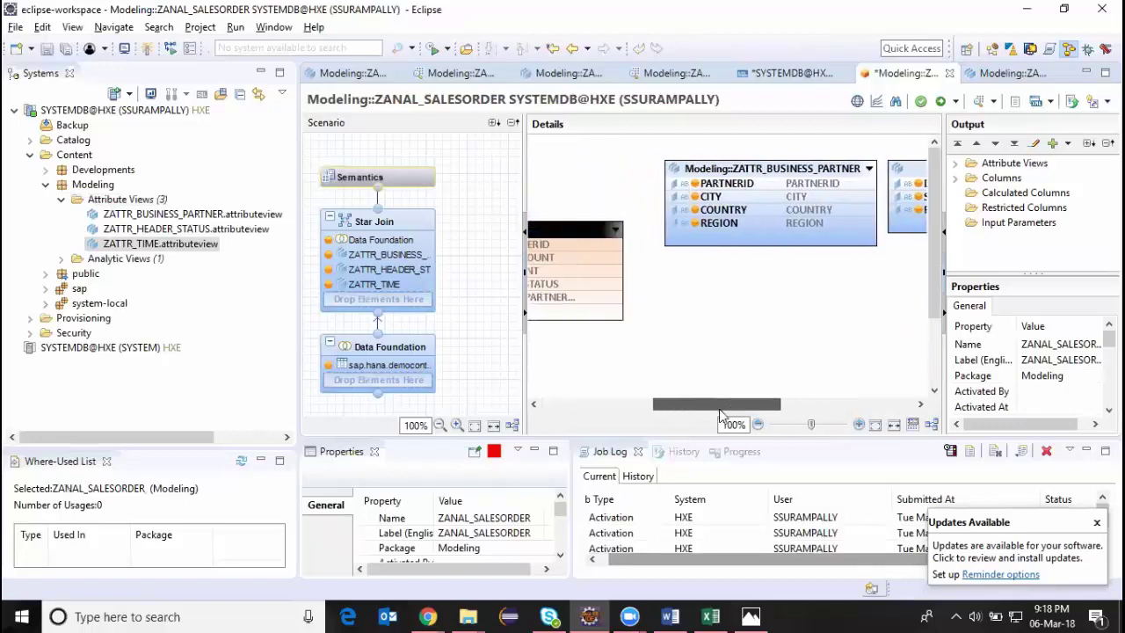
{"action": "left_click_drag", "start_coordinate": [606, 245], "coordinate": [897, 185]}
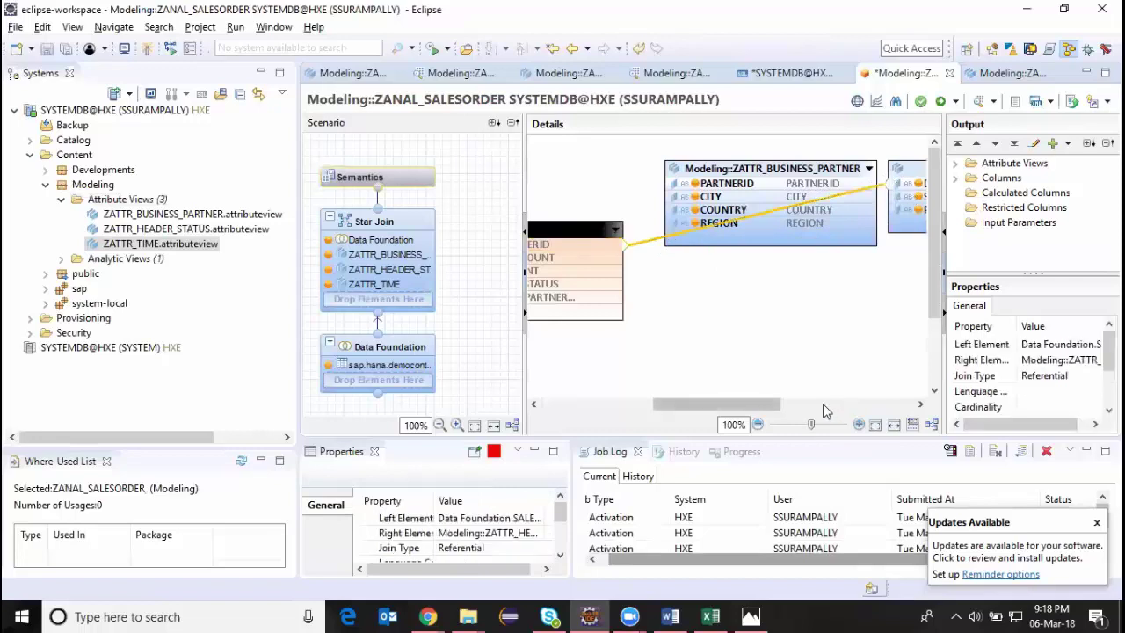
Join PARTNER_PARTNERID of the Data Foundation to PARTNERID of ZATTR_BUSINESS_PARTNER
{"action": "left_click_drag", "start_coordinate": [772, 409], "coordinate": [685, 407]}
{"action": "left_click", "coordinate": [682, 297]}
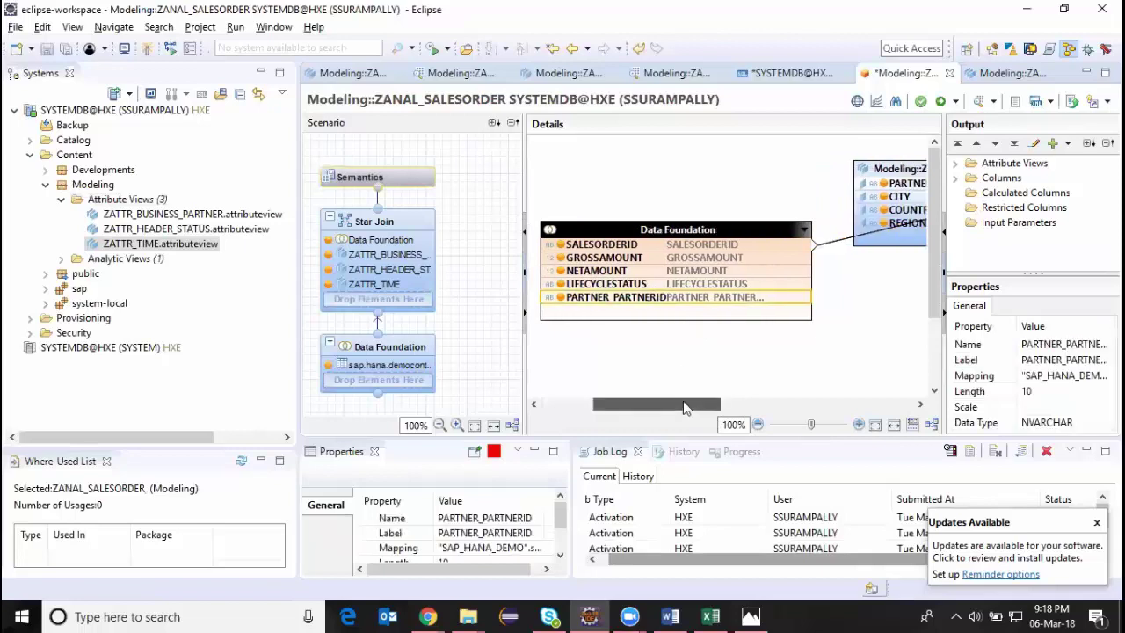
{"action": "left_click_drag", "start_coordinate": [793, 304], "coordinate": [858, 187]}
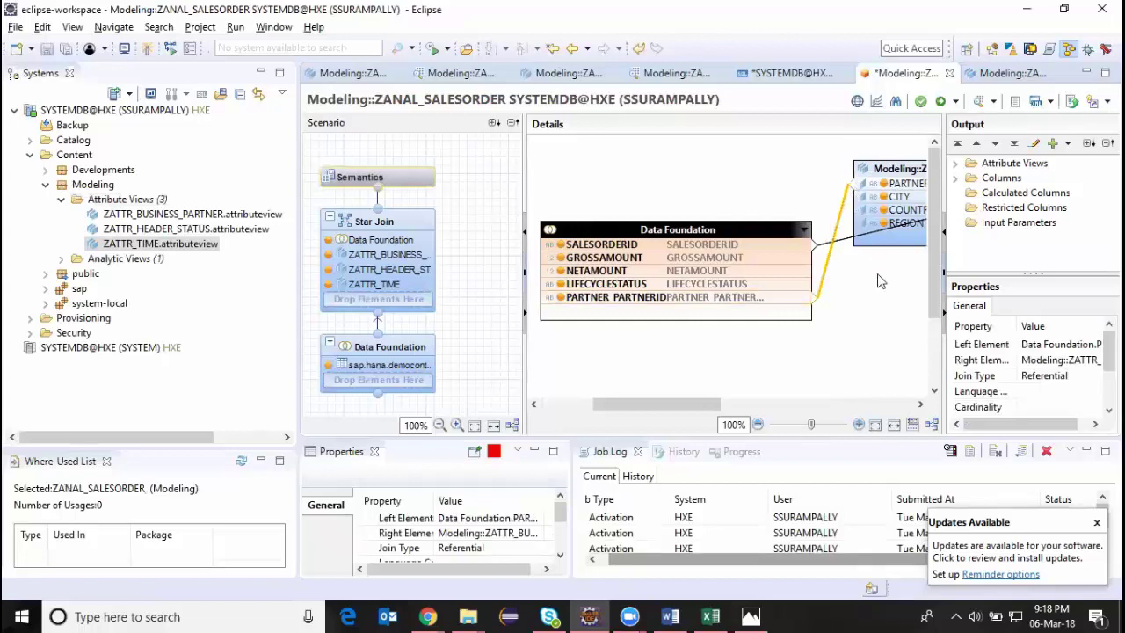
Add HISTORY.CREATEDBY.EMPLOYEEID from the SO.Header table to the output of the Data Foundation node
{"action": "left_click_drag", "start_coordinate": [681, 403], "coordinate": [665, 442]}
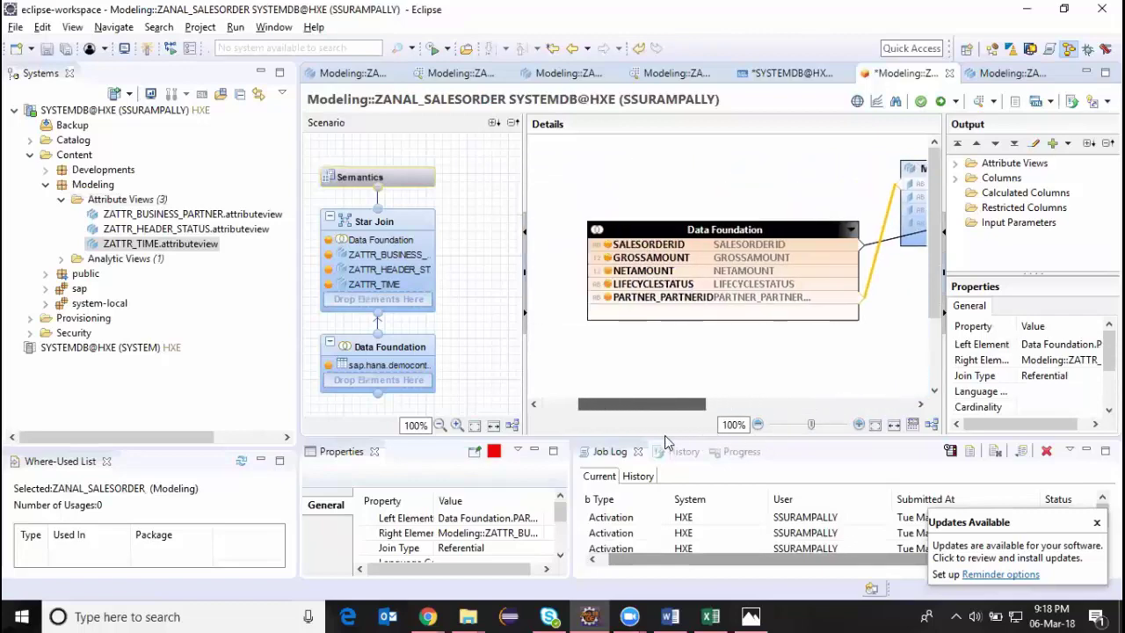
{"action": "left_click", "coordinate": [422, 351]}
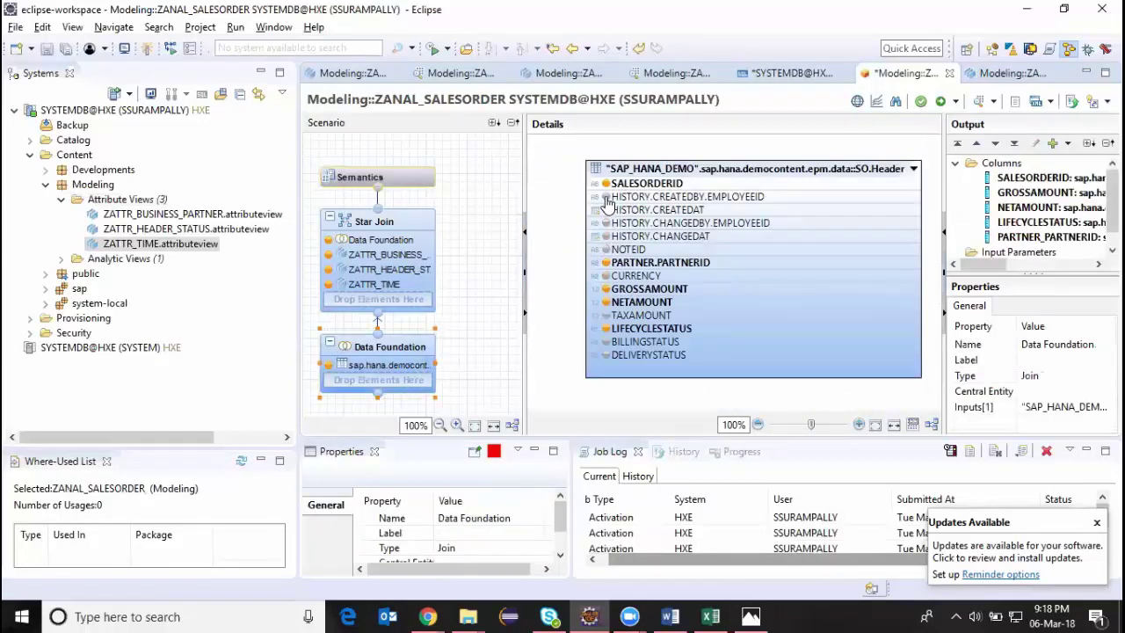
{"action": "mouse_move", "coordinate": [607, 204]}
{"action": "left_click", "coordinate": [604, 197]}
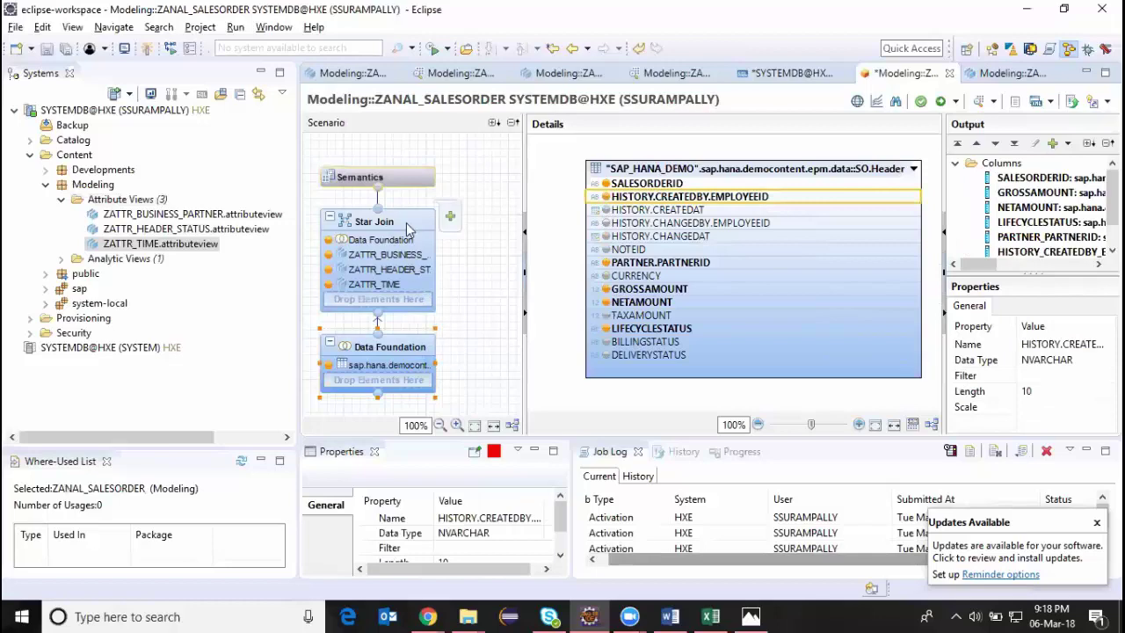
Join HISTORY_CREATEDBY_EMPLOYEEID of the Data Foundation to DATE_SQL of ZATTR_TIME in the Star Join
{"action": "left_click", "coordinate": [407, 227]}
{"action": "left_click", "coordinate": [413, 180]}
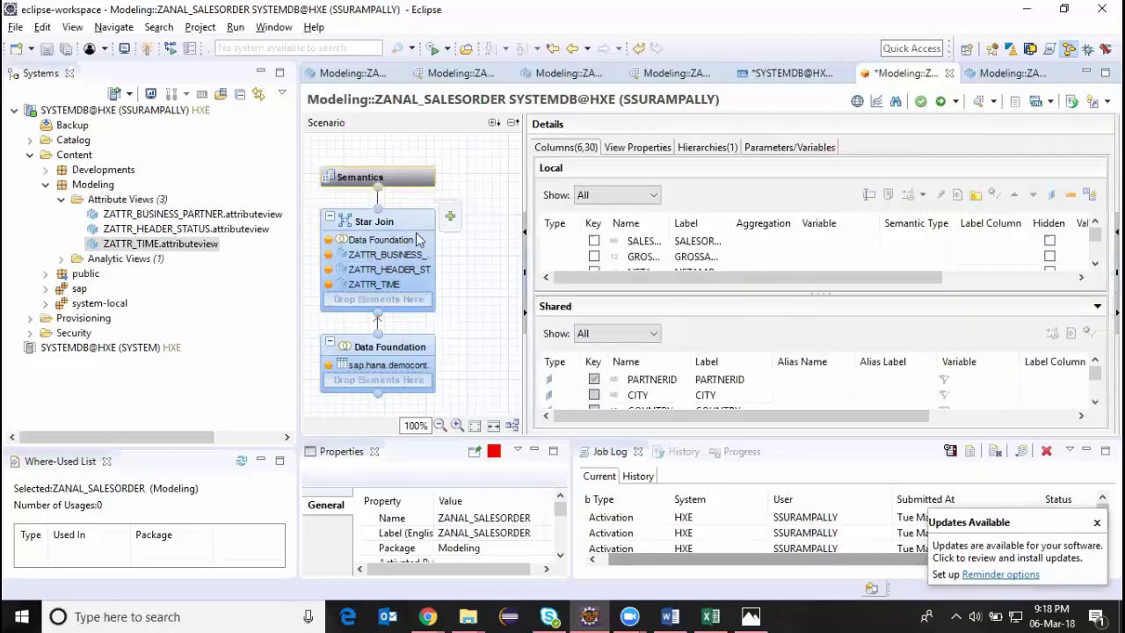
{"action": "left_click", "coordinate": [416, 232]}
{"action": "left_click_drag", "start_coordinate": [651, 406], "coordinate": [883, 402]}
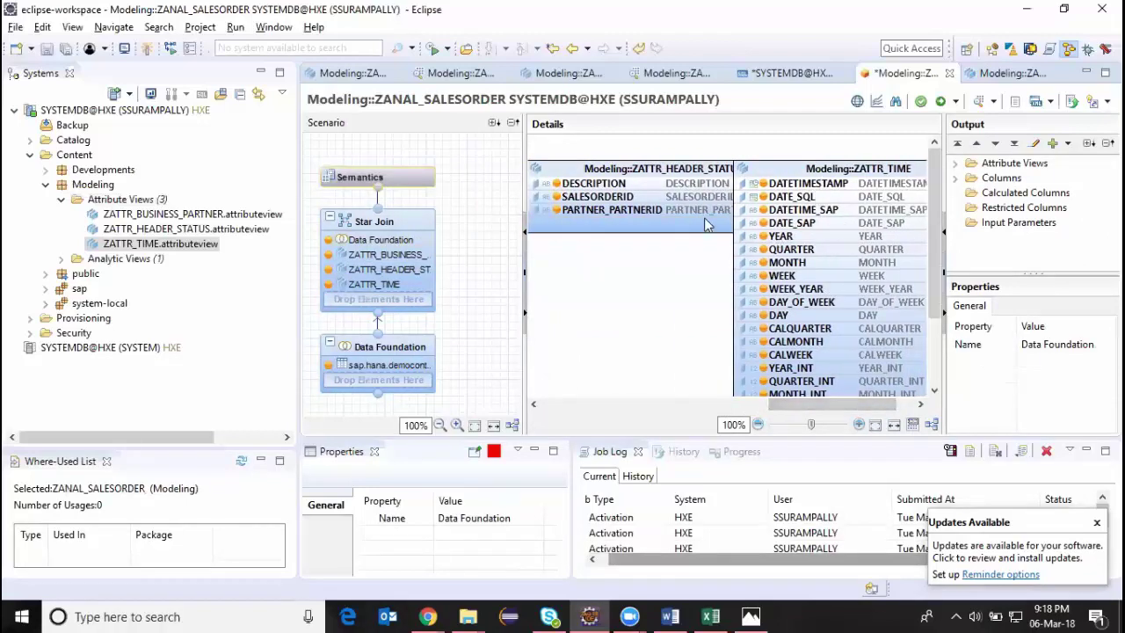
{"action": "scroll", "coordinate": [703, 224], "scroll_direction": "left", "scroll_amount": 3}
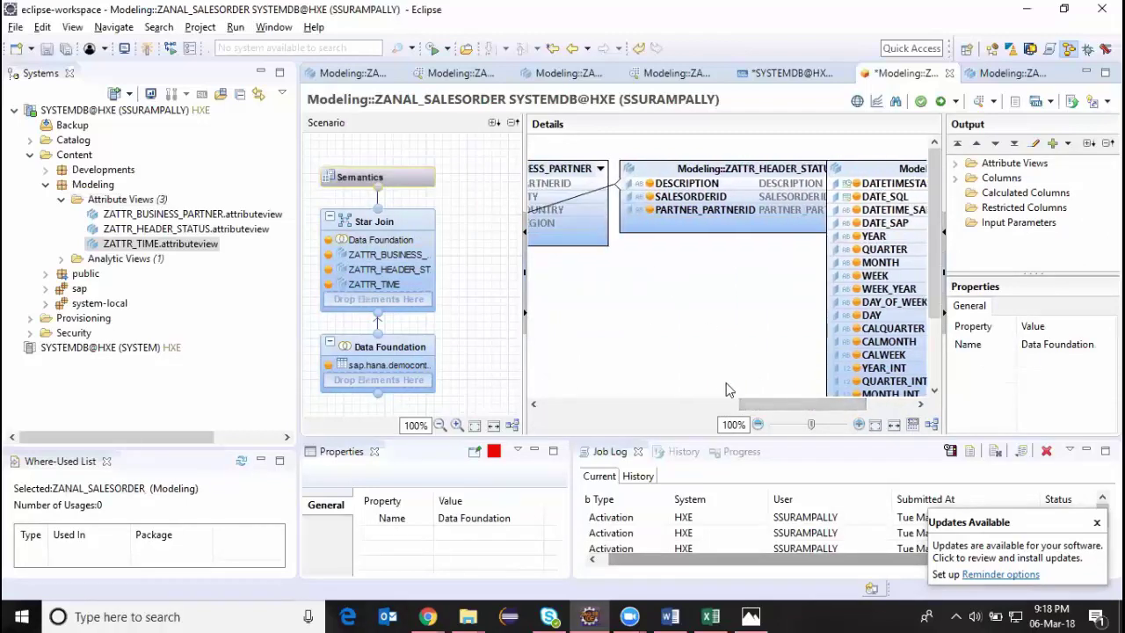
{"action": "left_click_drag", "start_coordinate": [762, 404], "coordinate": [679, 402]}
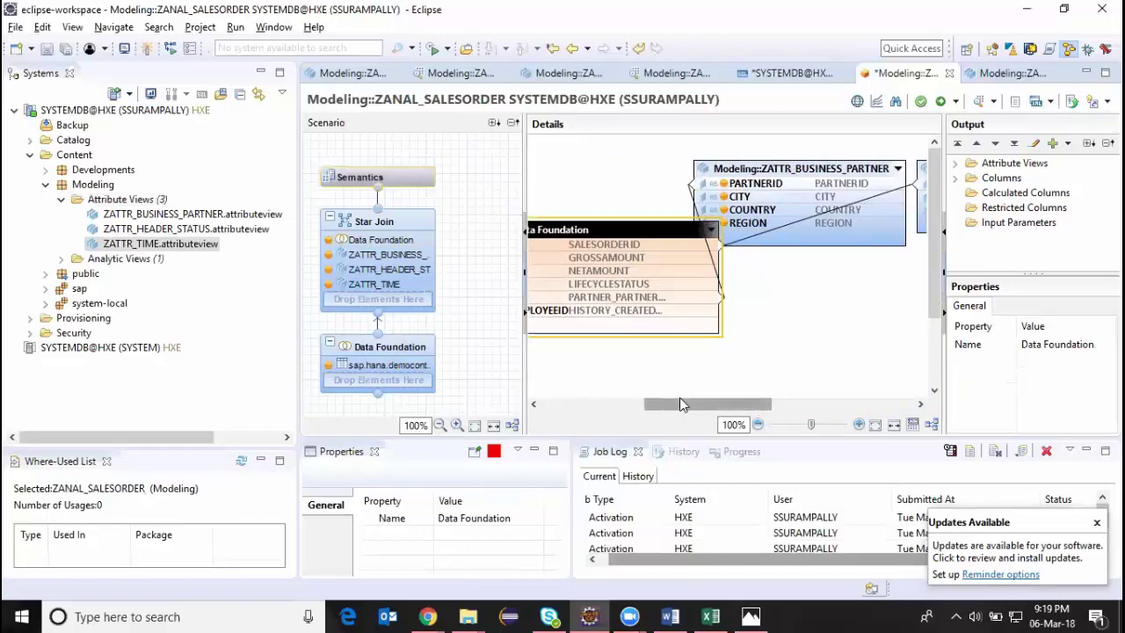
{"action": "left_click", "coordinate": [526, 220]}
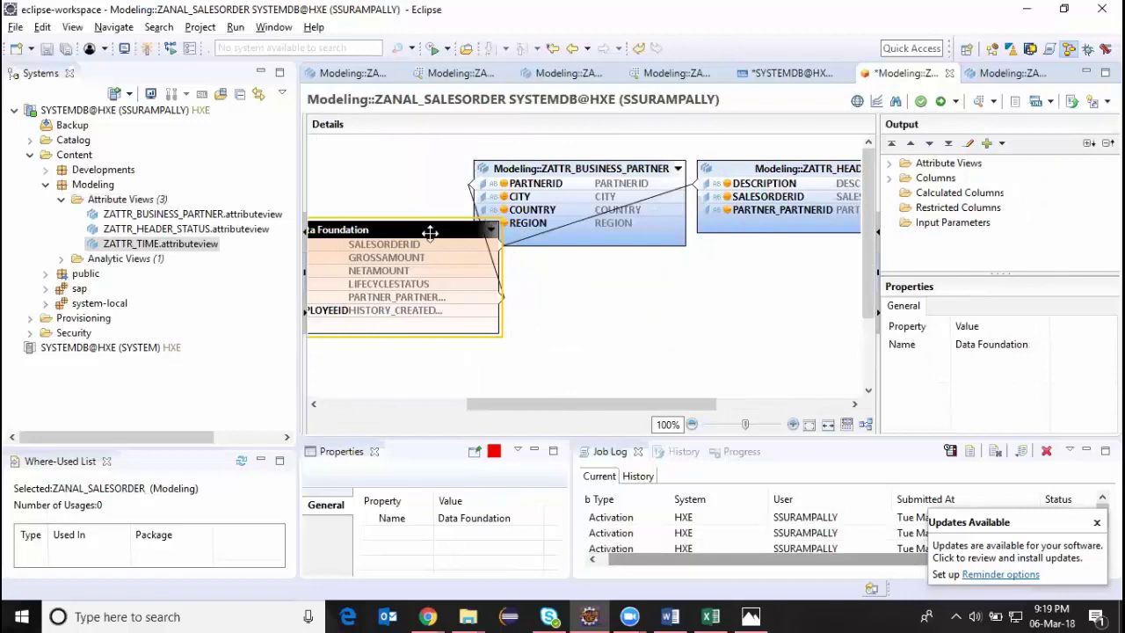
{"action": "left_click_drag", "start_coordinate": [430, 233], "coordinate": [484, 328]}
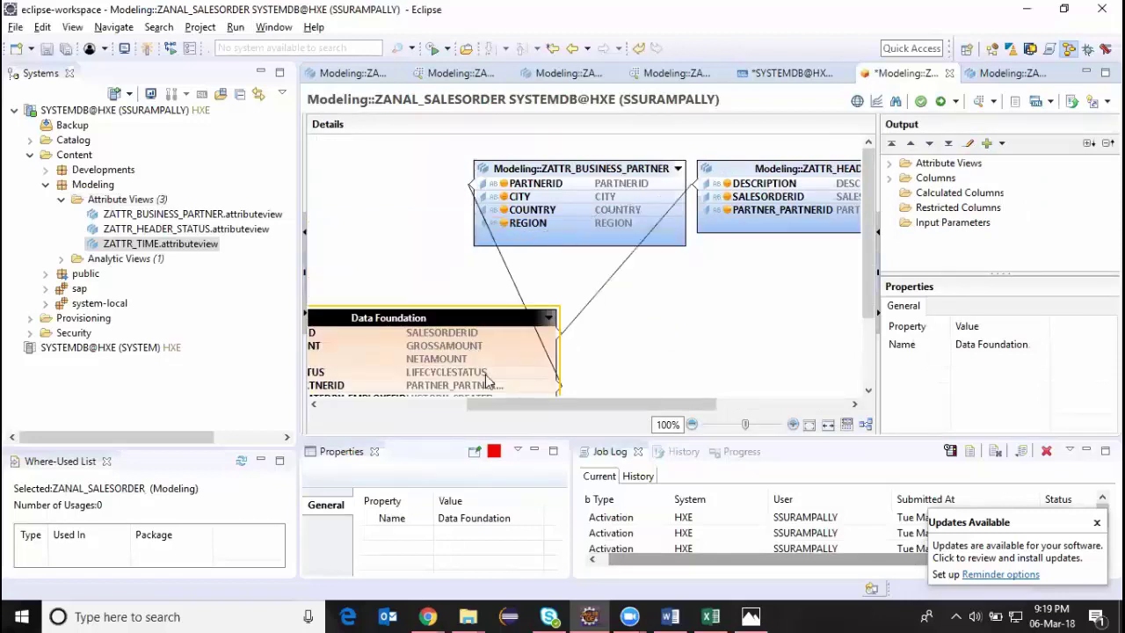
{"action": "scroll", "coordinate": [486, 374], "scroll_direction": "down", "scroll_amount": 1}
{"action": "left_click", "coordinate": [510, 363]}
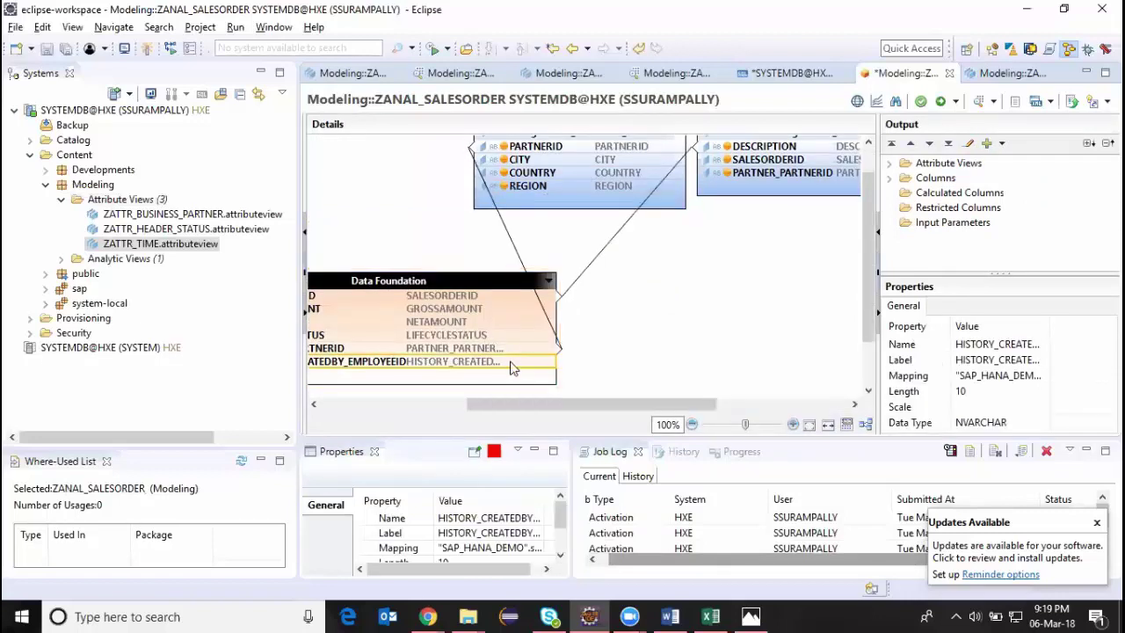
{"action": "left_click_drag", "start_coordinate": [653, 306], "coordinate": [779, 201]}
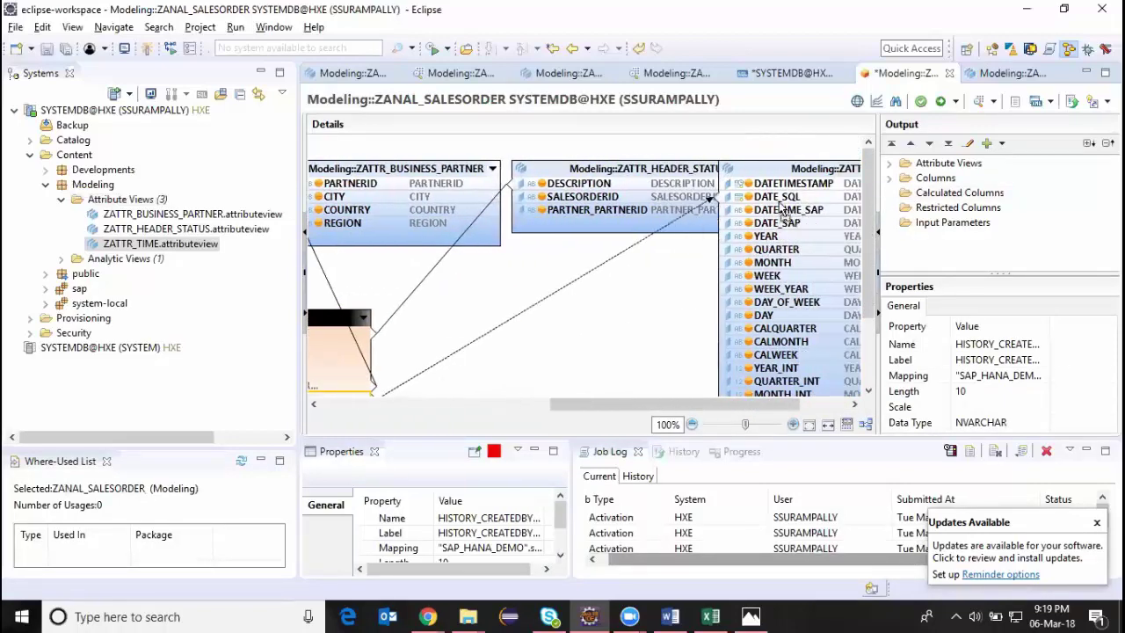
Set the join type between the Data Foundation and ZATTR_TIME to Left Outer
{"action": "double_click", "coordinate": [642, 239]}
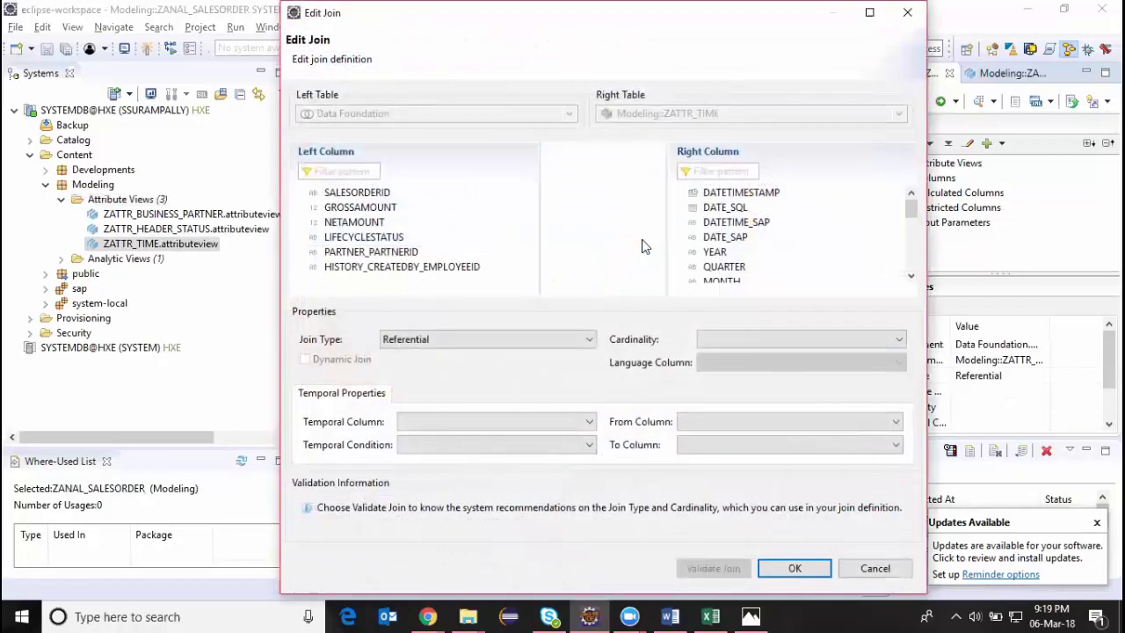
{"action": "left_click", "coordinate": [586, 342]}
{"action": "left_click", "coordinate": [427, 380]}
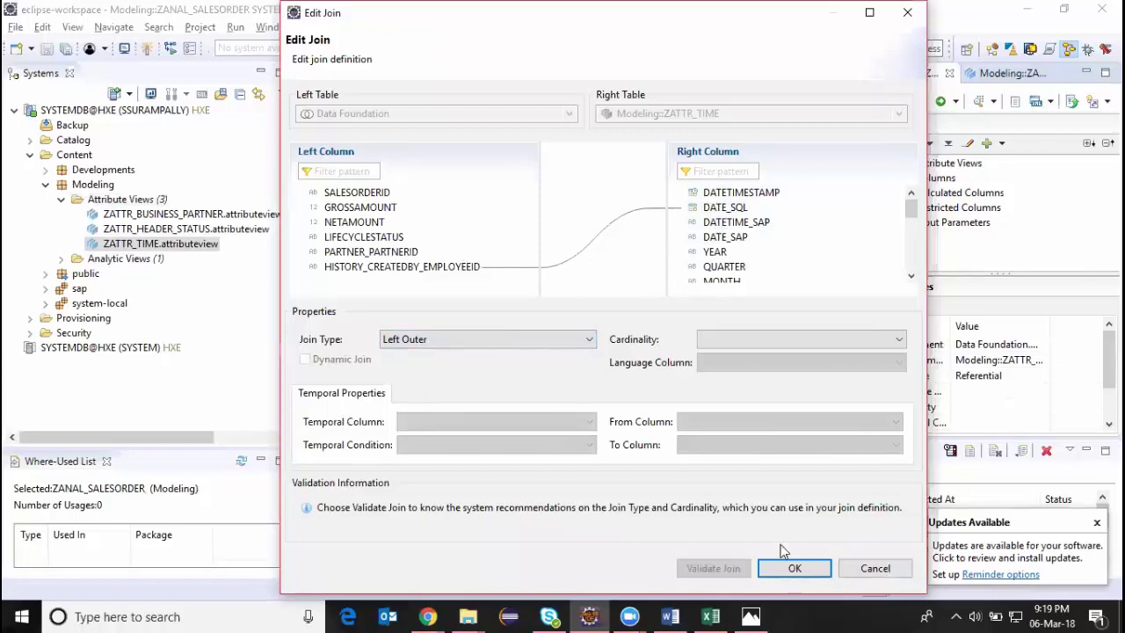
{"action": "left_click", "coordinate": [794, 567]}
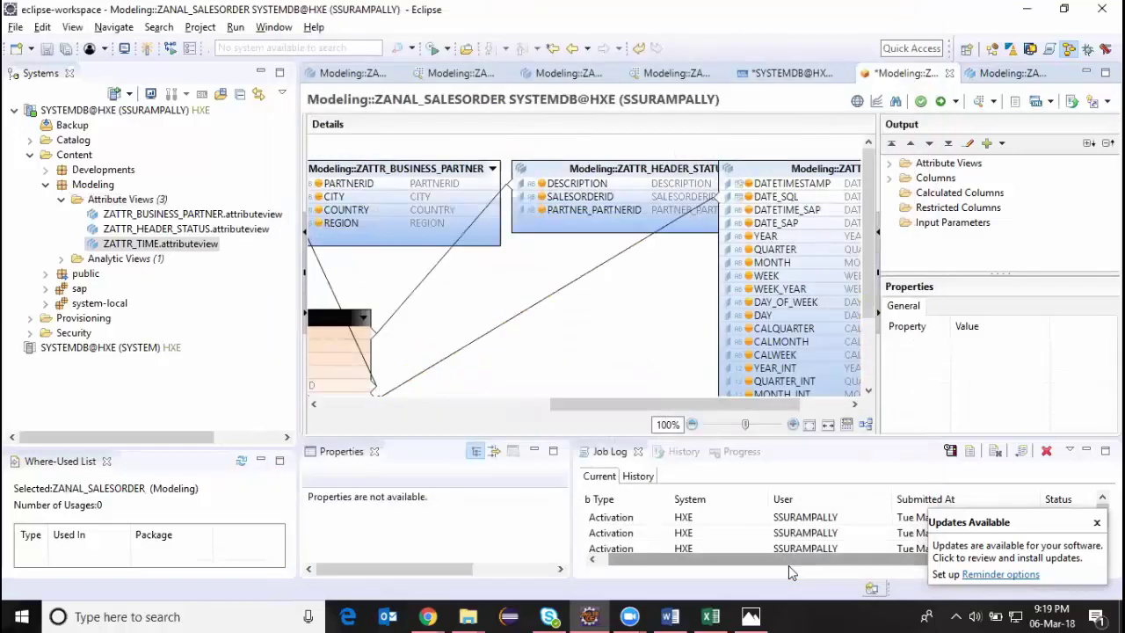
Auto-arrange the Star Join diagram and move the ZATTR_HEADER_STATUS box above the Data Foundation
{"action": "left_click_drag", "start_coordinate": [551, 401], "coordinate": [369, 392]}
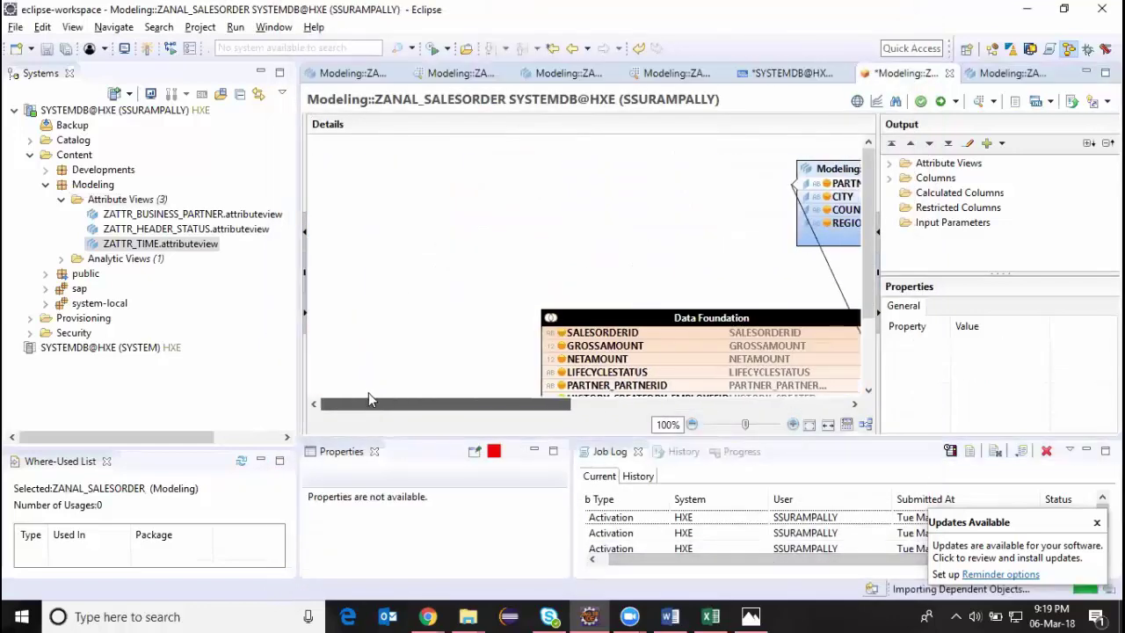
{"action": "left_click", "coordinate": [866, 424]}
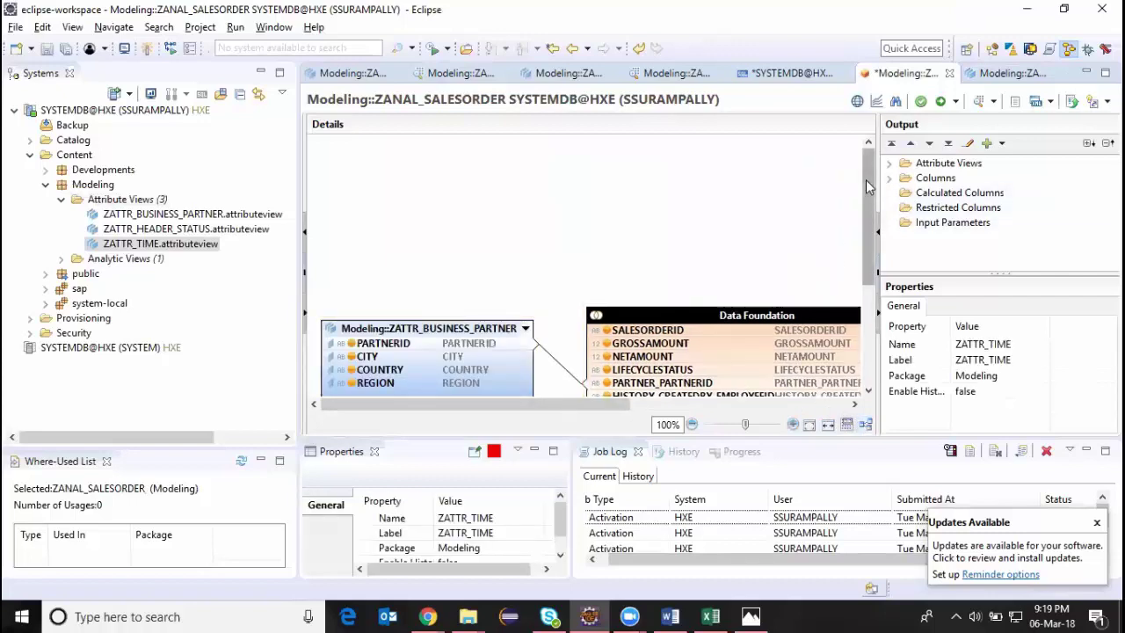
{"action": "left_click_drag", "start_coordinate": [866, 180], "coordinate": [867, 267]}
{"action": "left_click_drag", "start_coordinate": [601, 406], "coordinate": [717, 407]}
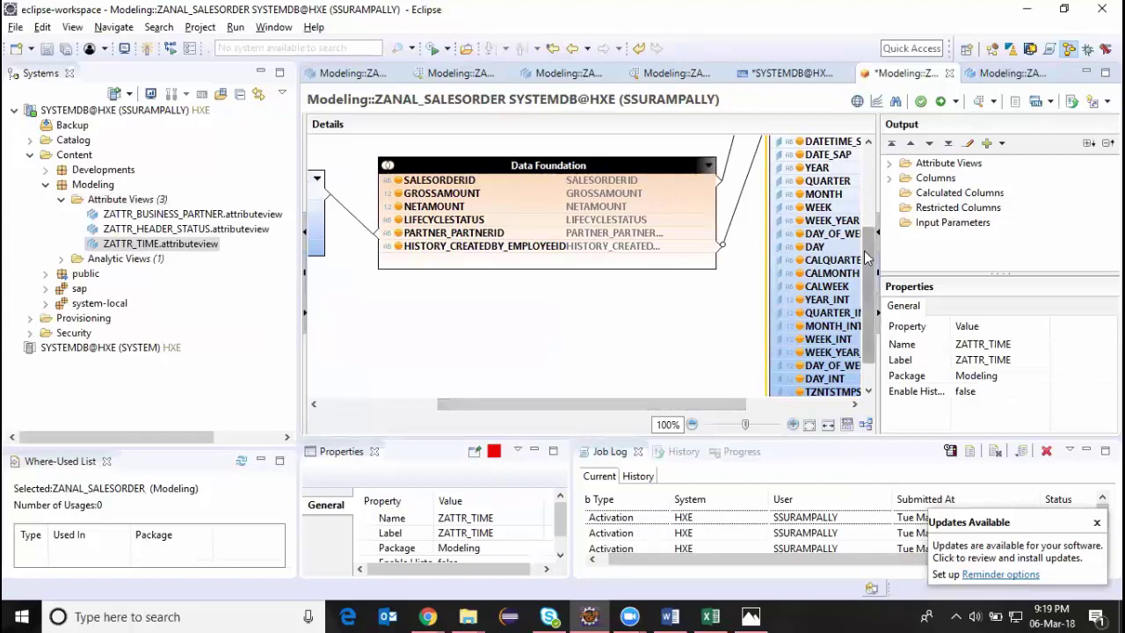
{"action": "left_click_drag", "start_coordinate": [865, 252], "coordinate": [878, 164]}
{"action": "left_click_drag", "start_coordinate": [806, 156], "coordinate": [447, 139]}
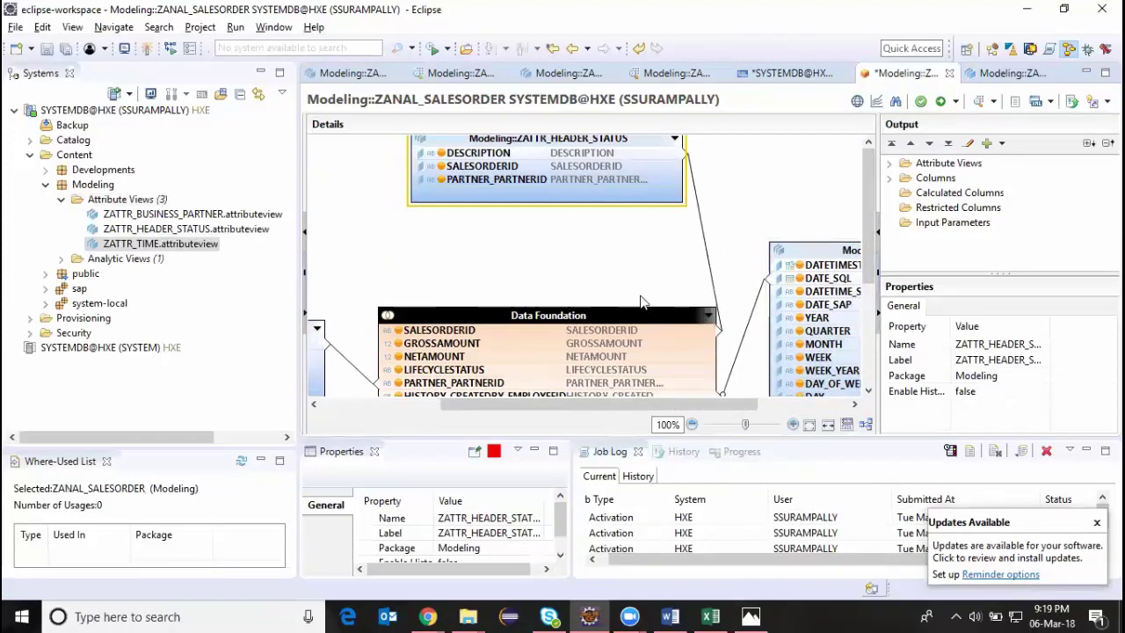
{"action": "left_click_drag", "start_coordinate": [561, 156], "coordinate": [472, 155]}
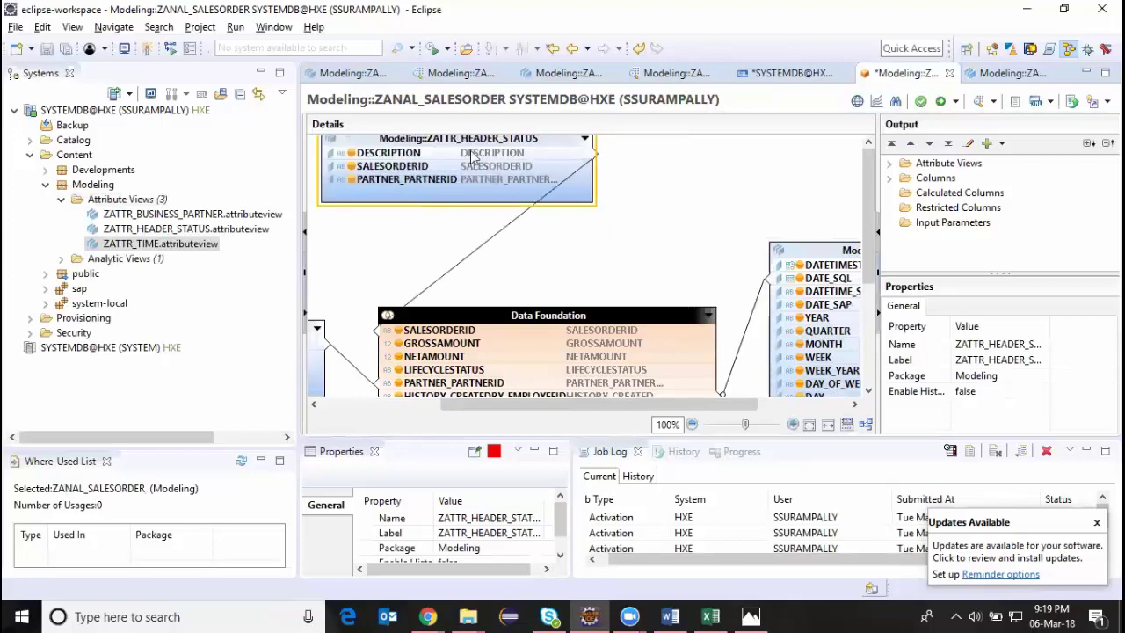
{"action": "mouse_move", "coordinate": [864, 269]}
{"action": "left_mouse_down"}
{"action": "mouse_move", "coordinate": [866, 356]}
{"action": "mouse_move", "coordinate": [866, 279]}
{"action": "left_mouse_up"}
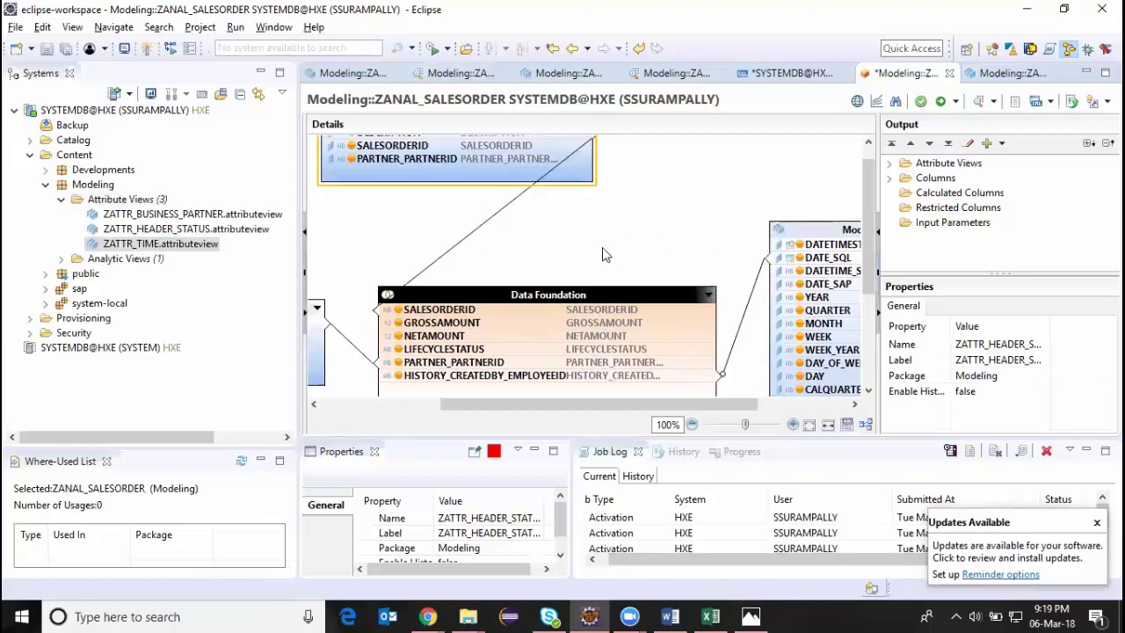
Set the SALESORDERID column type to Attribute in the Semantics node, and save and activate ZANAL_SALESORDER
{"action": "left_click", "coordinate": [304, 272]}
{"action": "left_click", "coordinate": [373, 179]}
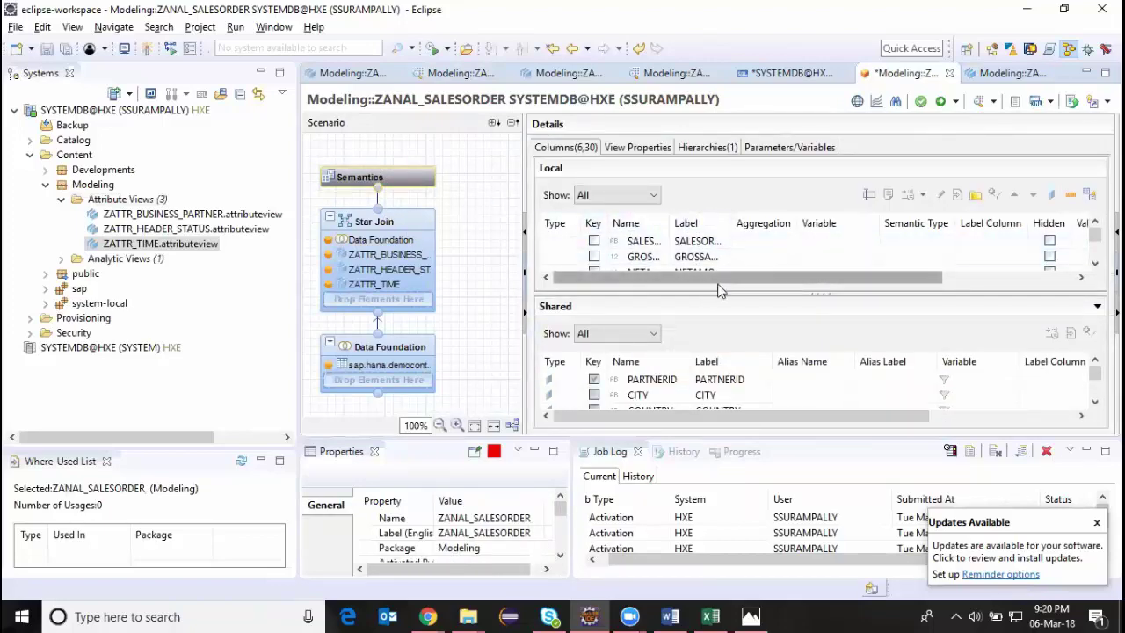
{"action": "left_click_drag", "start_coordinate": [720, 292], "coordinate": [721, 355]}
{"action": "left_click", "coordinate": [553, 243]}
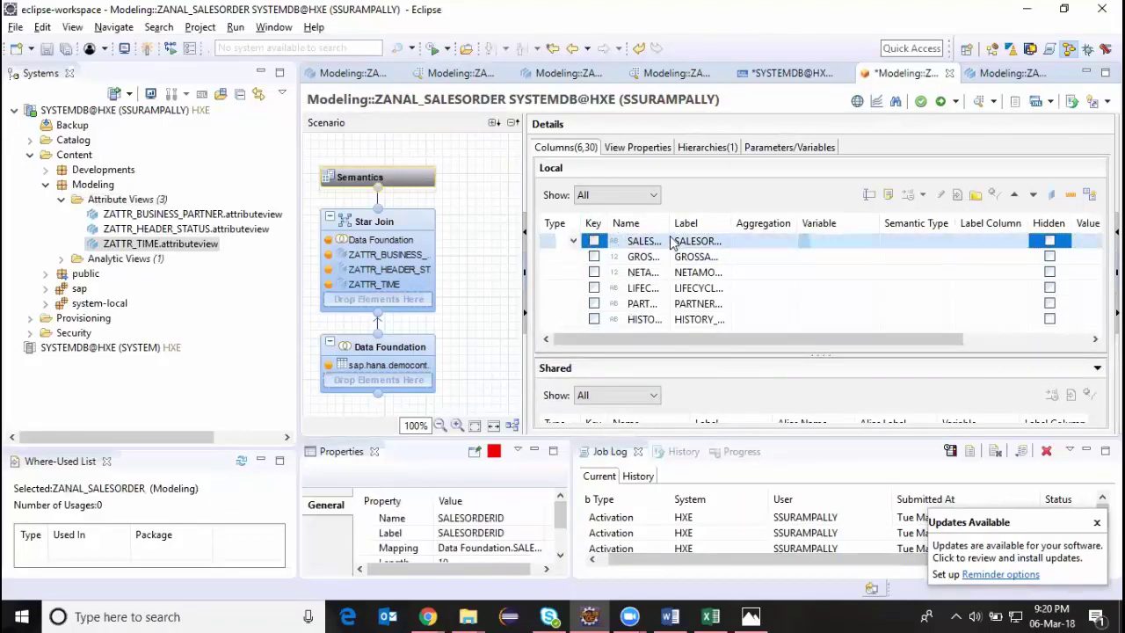
{"action": "left_click_drag", "start_coordinate": [673, 224], "coordinate": [732, 224]}
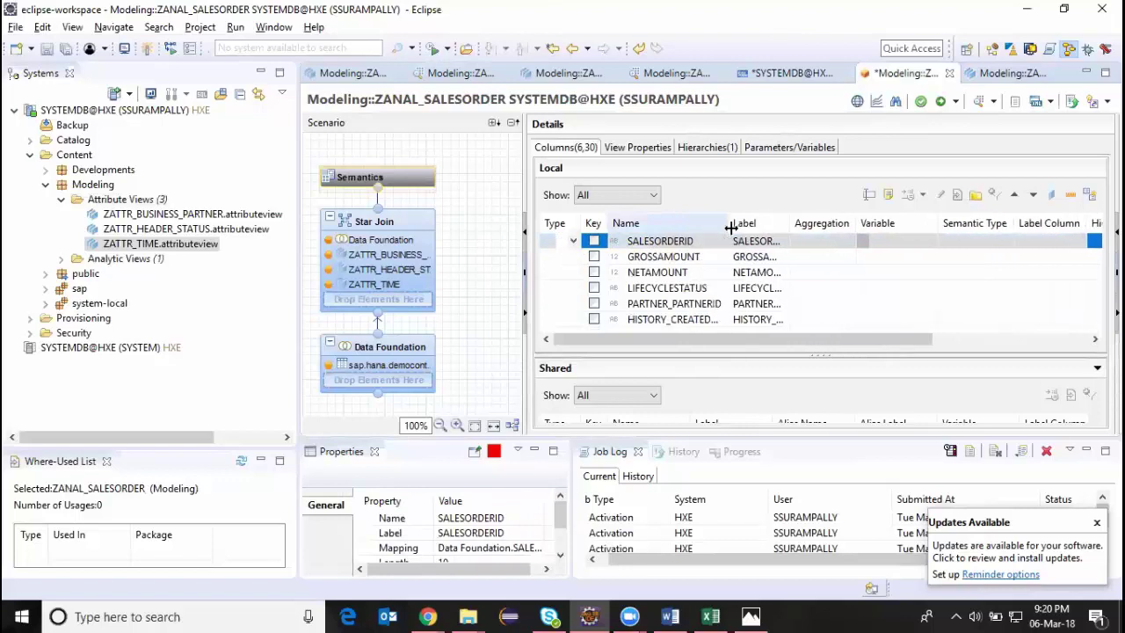
{"action": "left_click", "coordinate": [576, 243]}
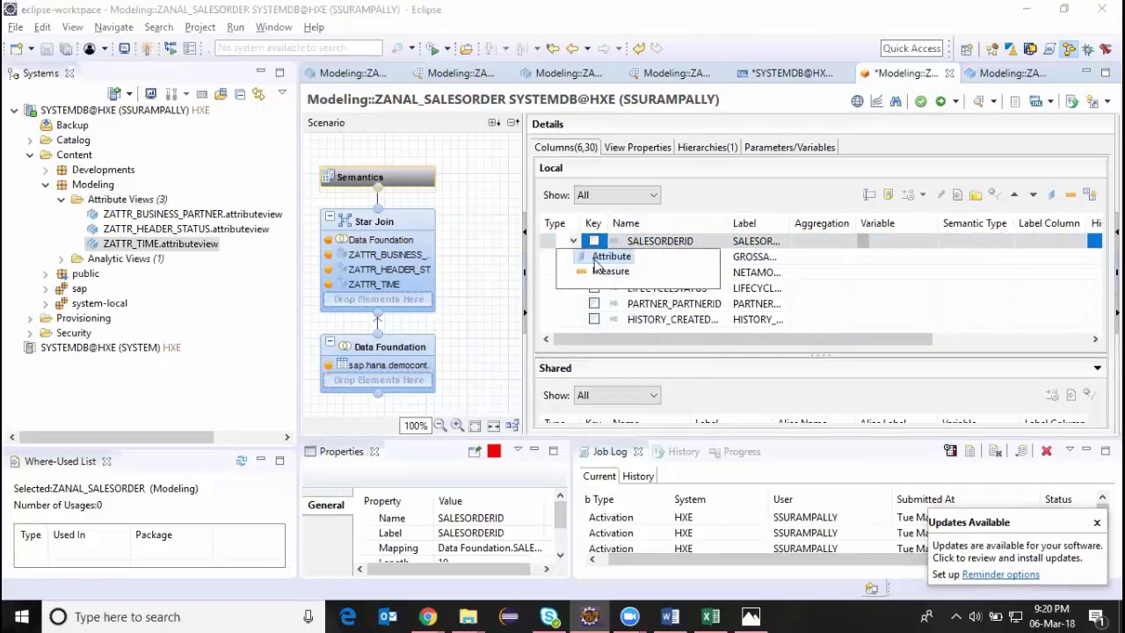
{"action": "left_click", "coordinate": [594, 258]}
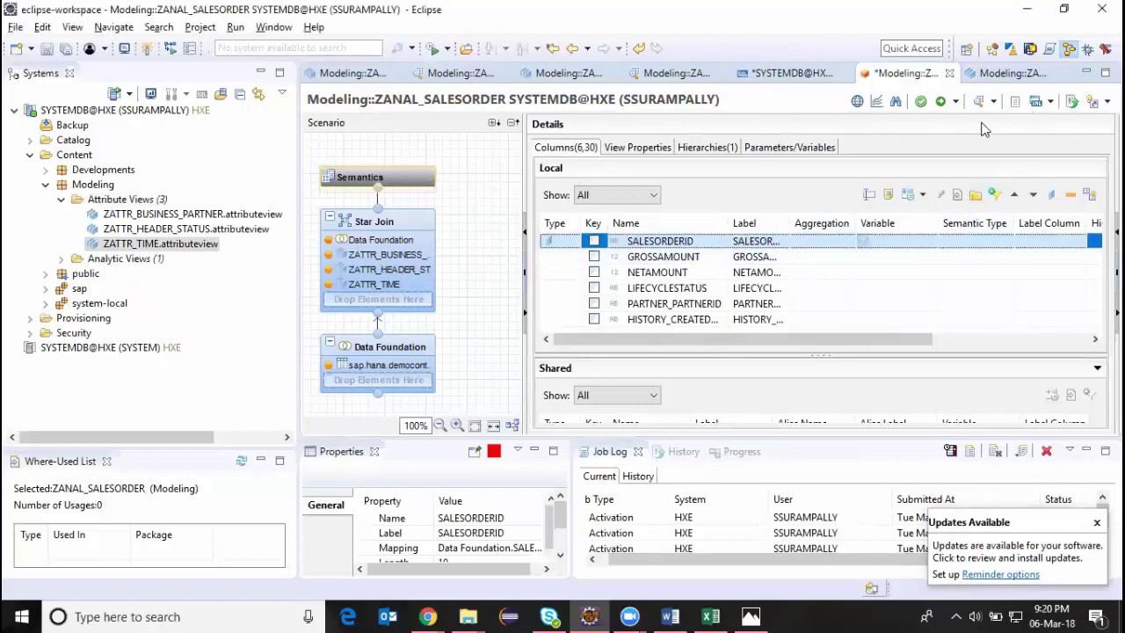
{"action": "left_click", "coordinate": [940, 103]}
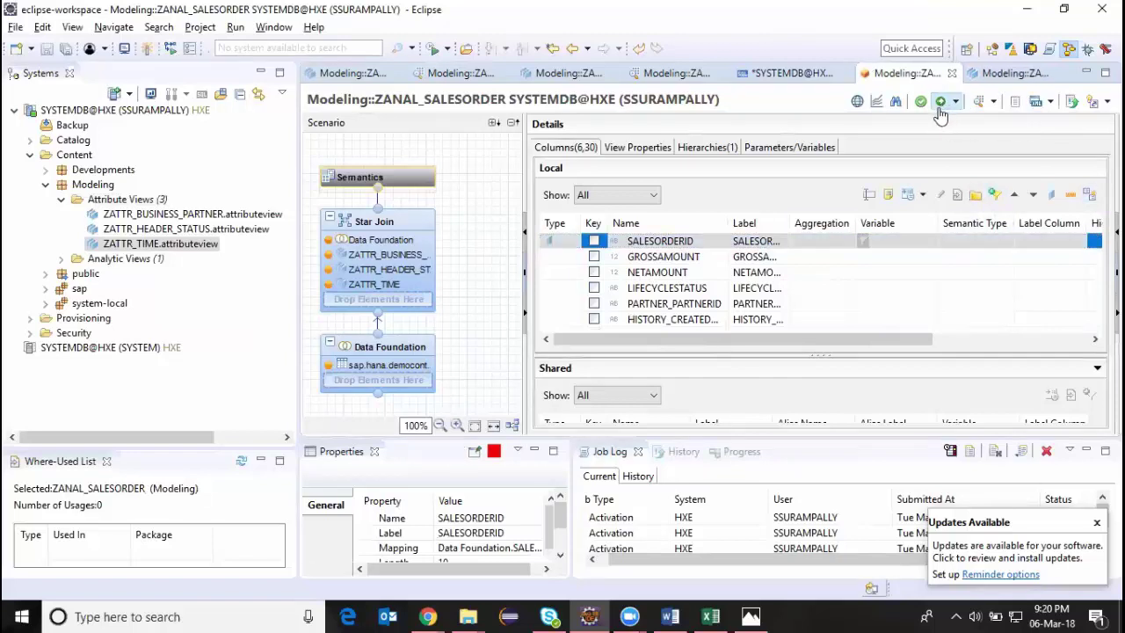
{"action": "left_click", "coordinate": [1098, 525]}
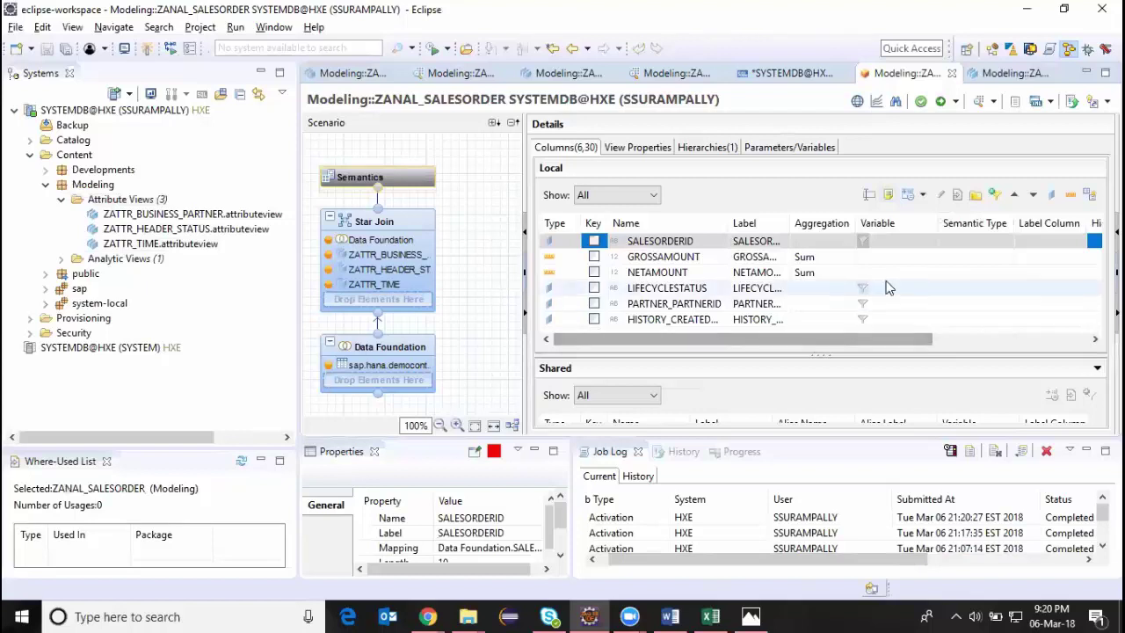
Examine the types and aggregation of the local columns, and the keys and source attribute views of the shared columns, in the Semantics node
{"action": "scroll", "coordinate": [884, 287], "scroll_direction": "right", "scroll_amount": 1}
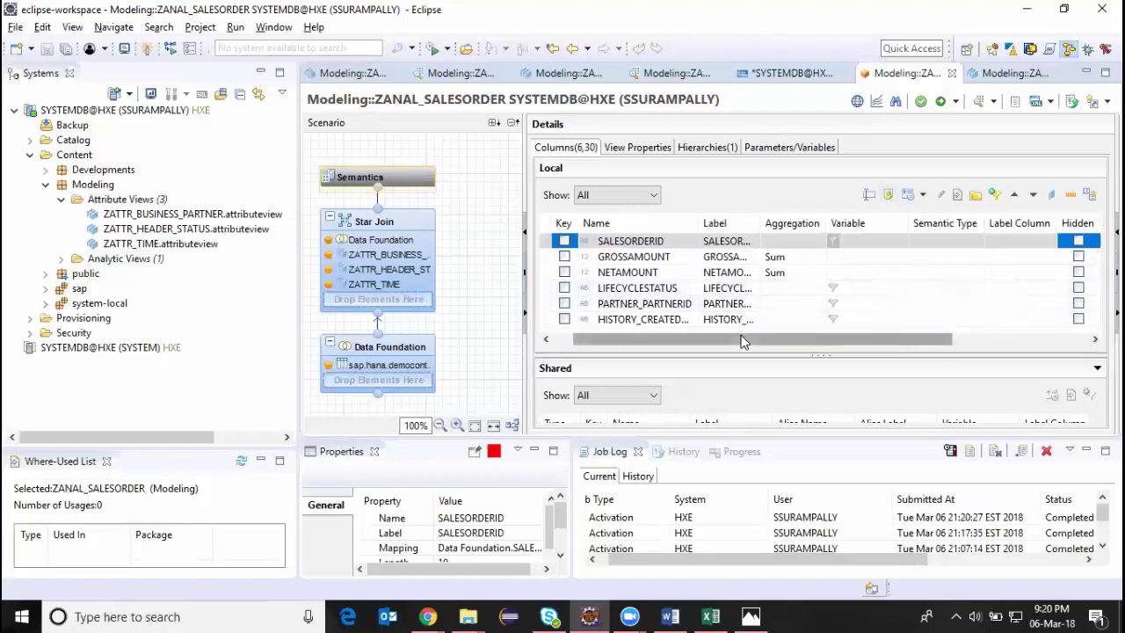
{"action": "scroll", "coordinate": [730, 339], "scroll_direction": "left", "scroll_amount": 1}
{"action": "scroll", "coordinate": [620, 339], "scroll_direction": "left", "scroll_amount": 1}
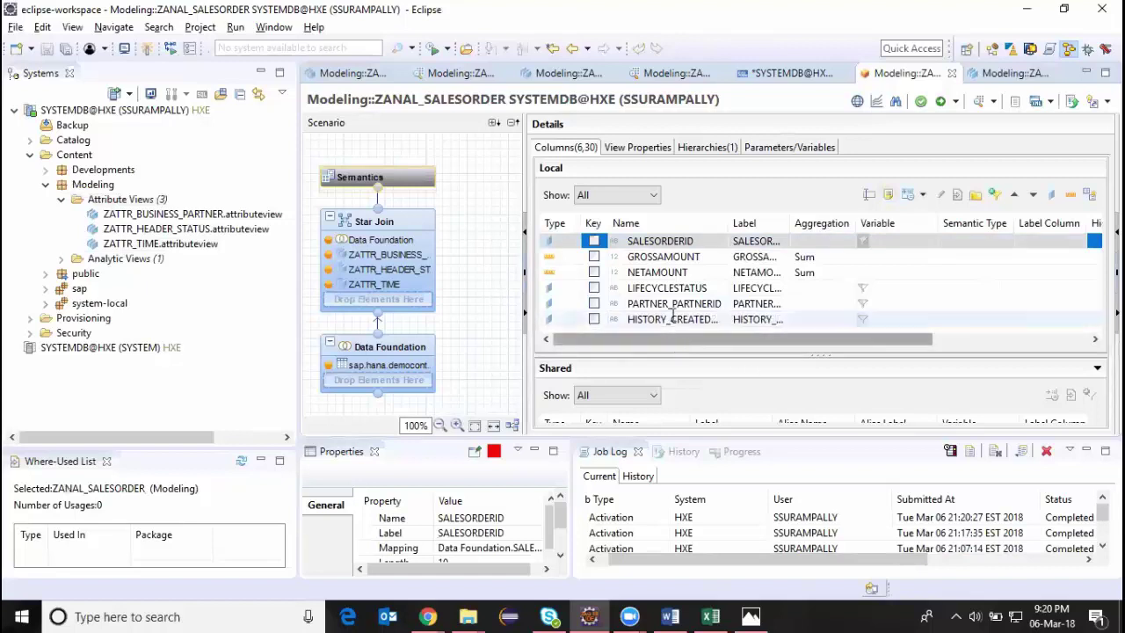
{"action": "left_click", "coordinate": [892, 435]}
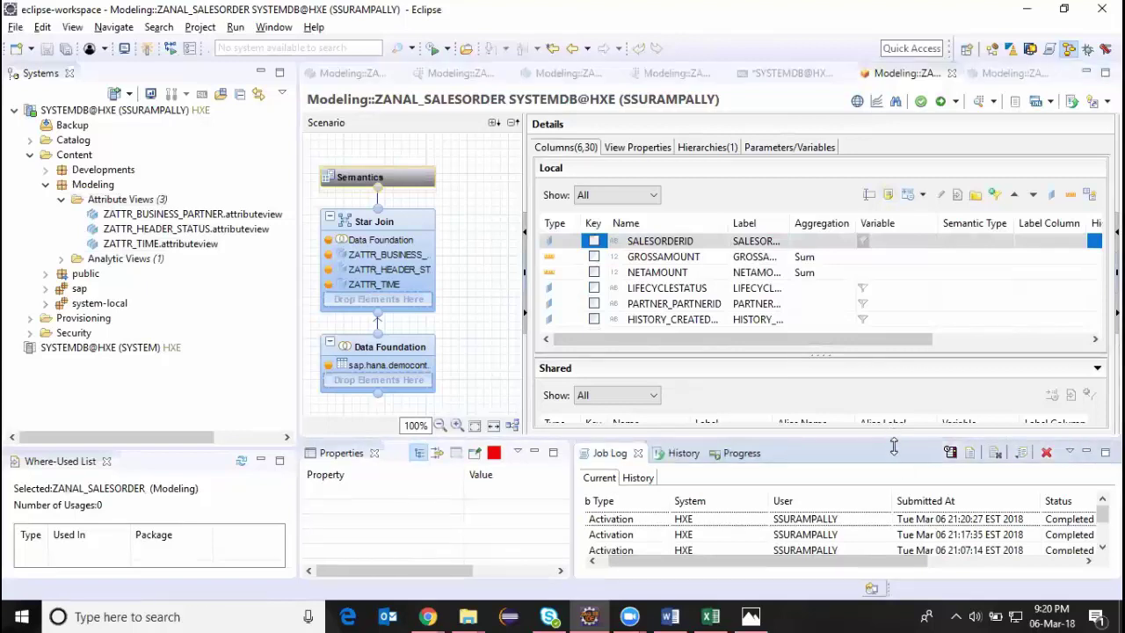
{"action": "left_click_drag", "start_coordinate": [893, 438], "coordinate": [892, 527]}
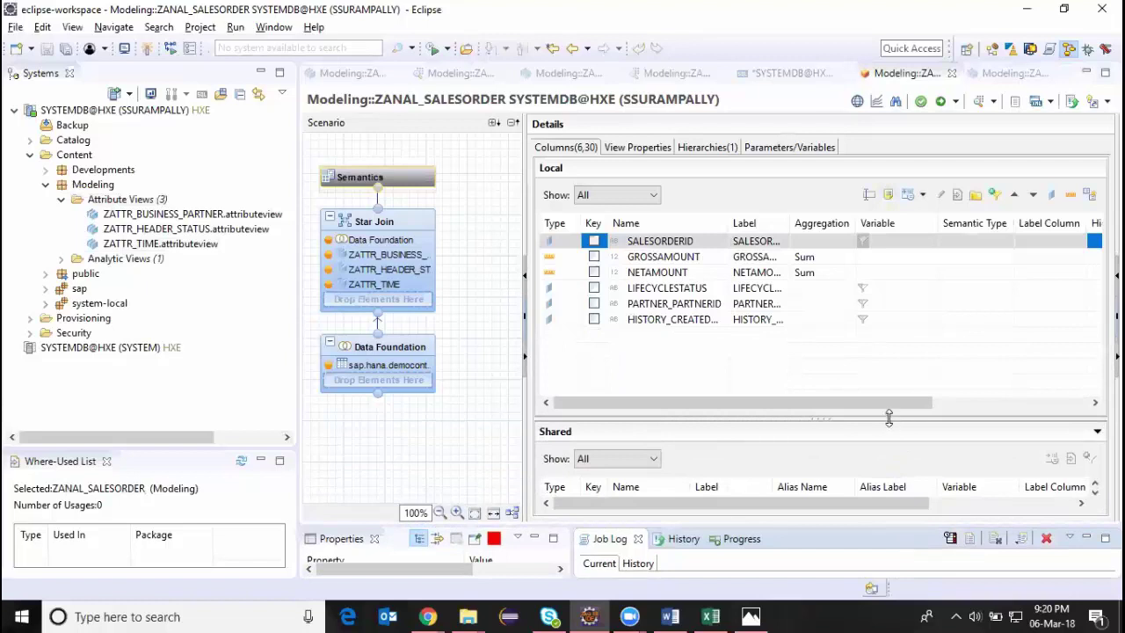
{"action": "left_click_drag", "start_coordinate": [888, 417], "coordinate": [886, 331]}
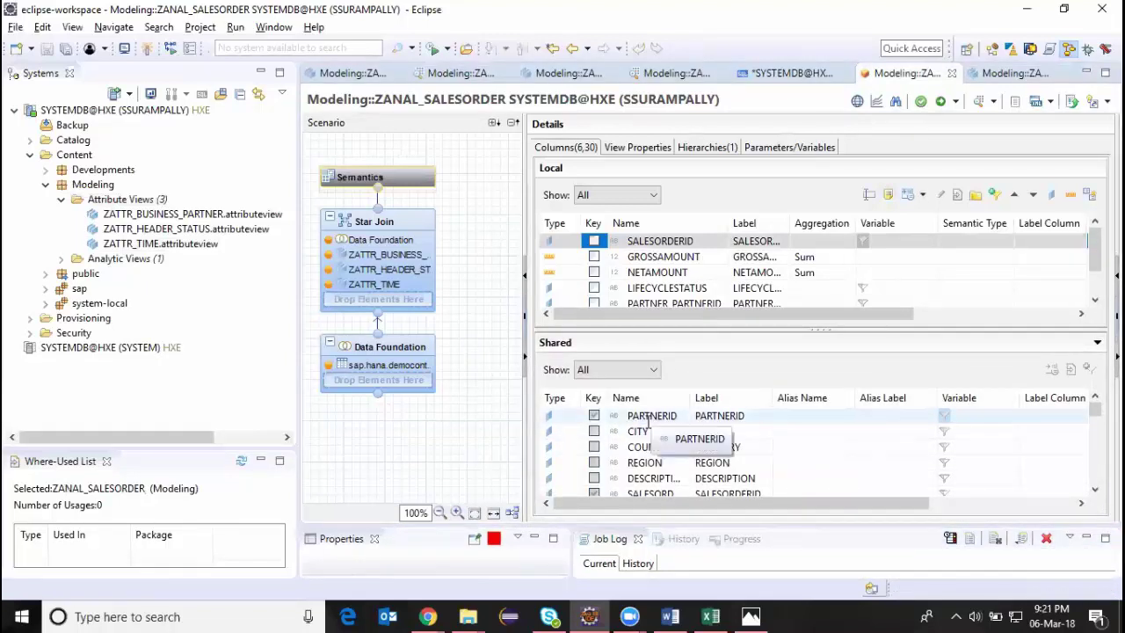
{"action": "left_click_drag", "start_coordinate": [934, 505], "coordinate": [1053, 486]}
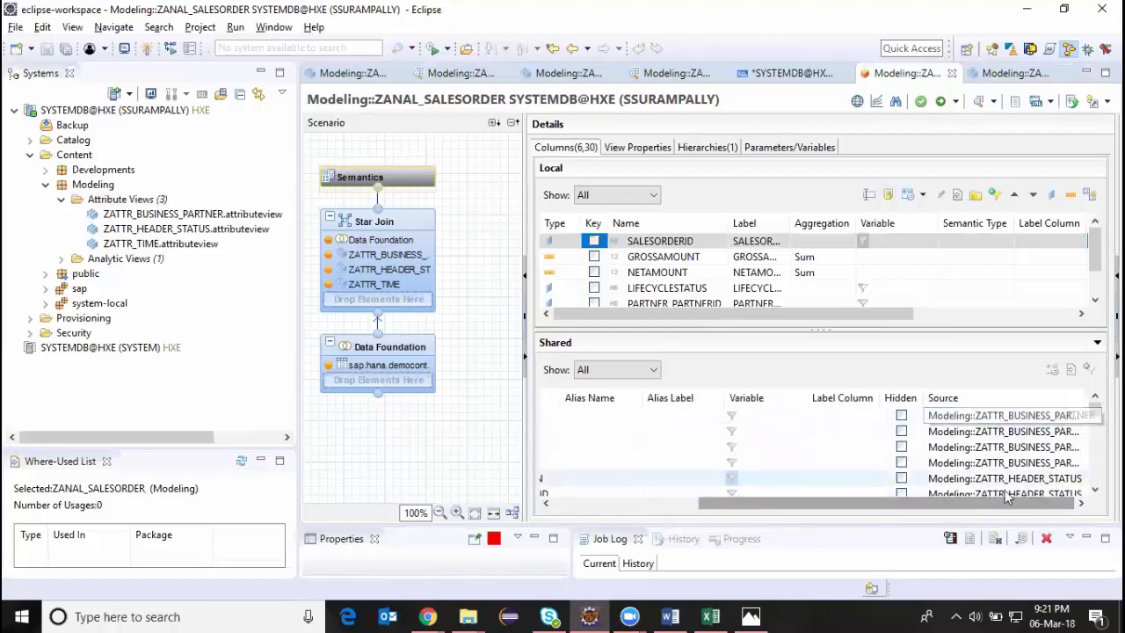
{"action": "scroll", "coordinate": [818, 448], "scroll_direction": "left", "scroll_amount": 5}
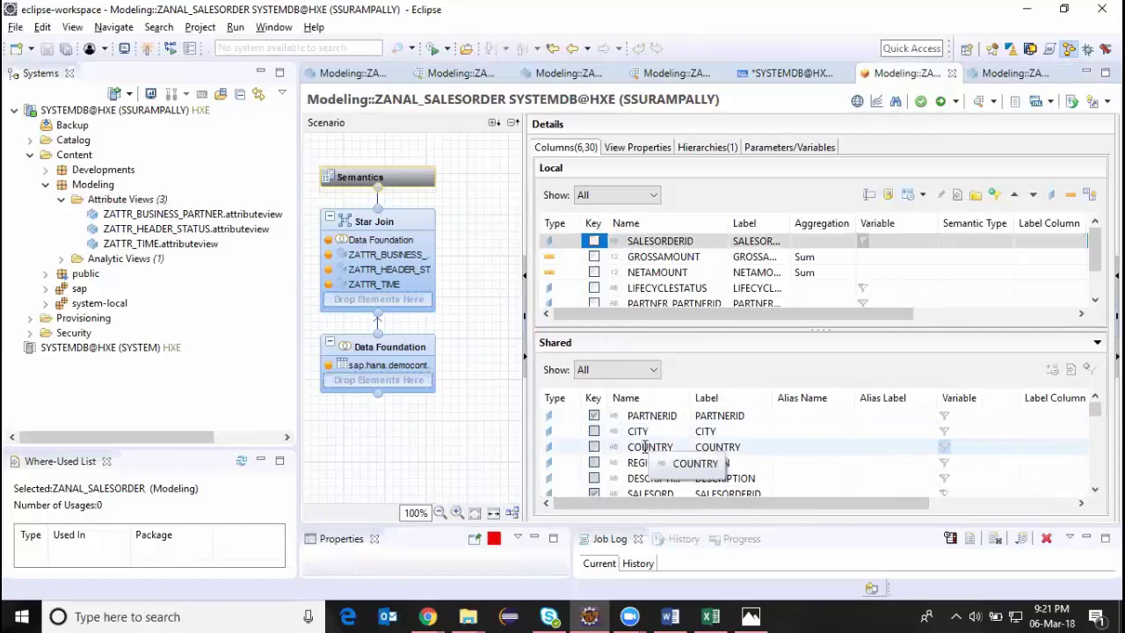
{"action": "left_click", "coordinate": [593, 419]}
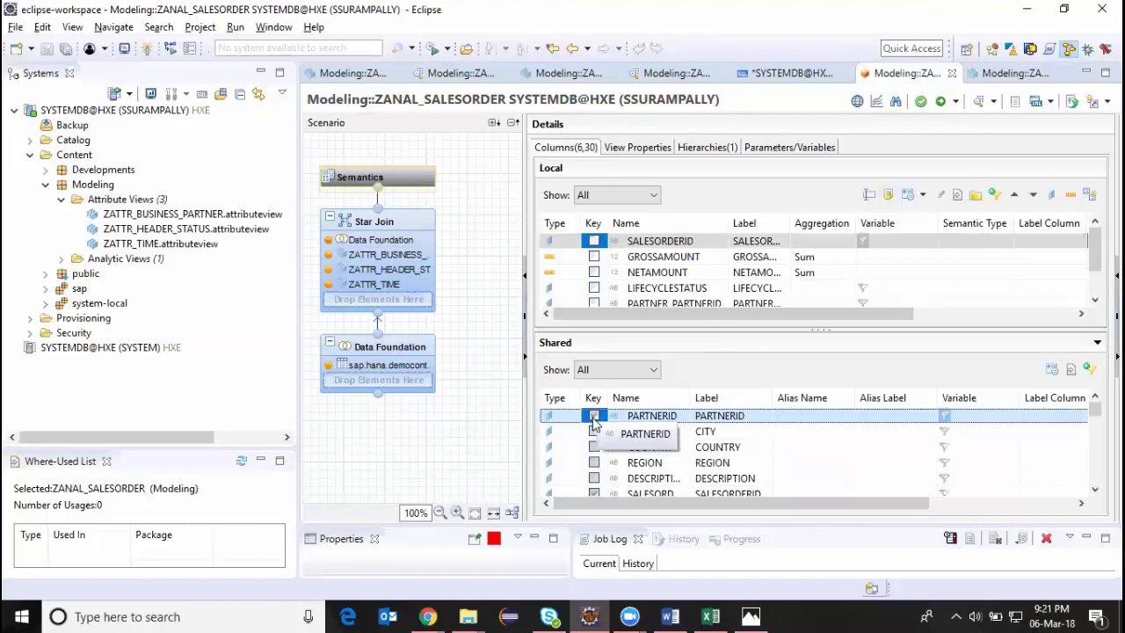
{"action": "scroll", "coordinate": [854, 460], "scroll_direction": "down", "scroll_amount": 1}
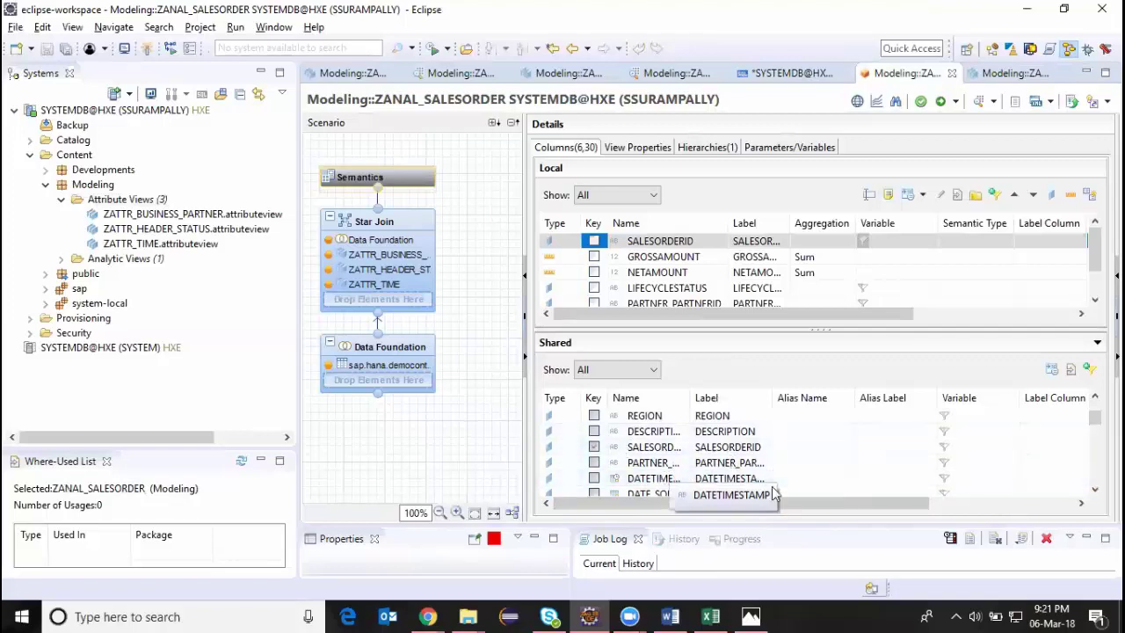
{"action": "left_click_drag", "start_coordinate": [893, 507], "coordinate": [752, 511]}
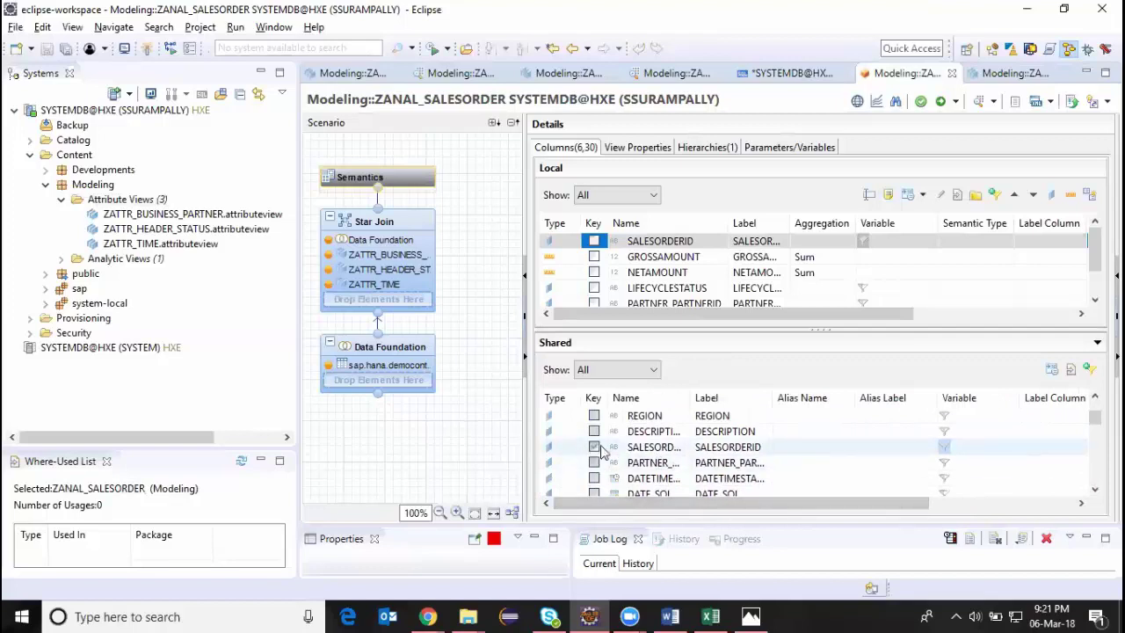
{"action": "scroll", "coordinate": [717, 448], "scroll_direction": "down", "scroll_amount": 5}
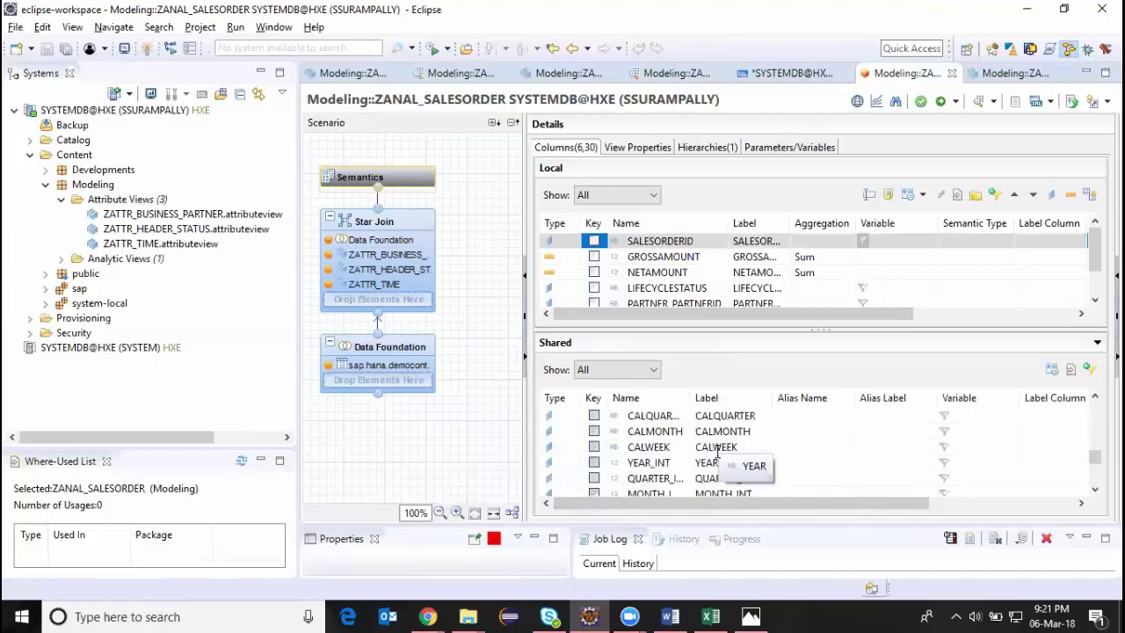
Open a data preview of the ZANAL_SALESORDER analytic view and add GROSSAMOUNT to the values axis
{"action": "left_click", "coordinate": [804, 416]}
{"action": "scroll", "coordinate": [801, 441], "scroll_direction": "up", "scroll_amount": 10}
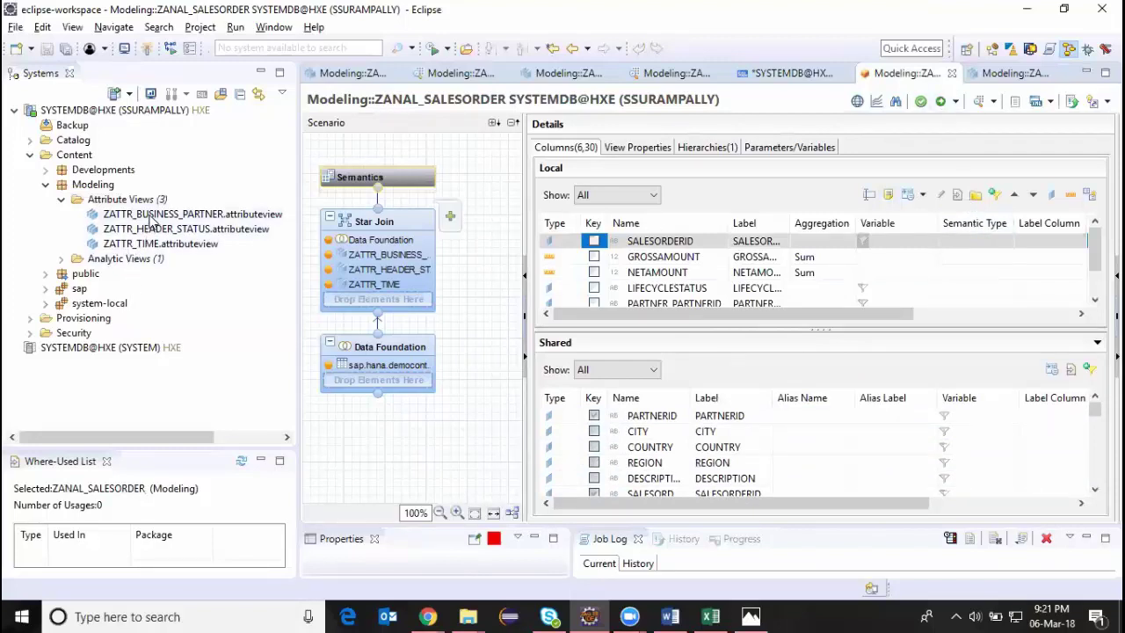
{"action": "left_click", "coordinate": [61, 261]}
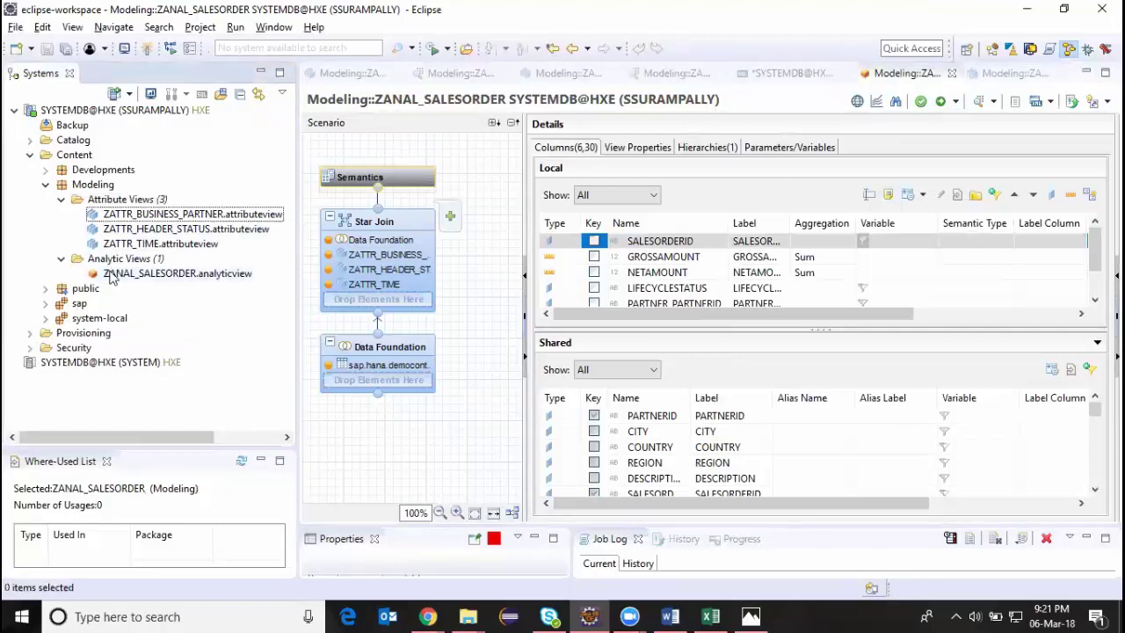
{"action": "right_click", "coordinate": [112, 273]}
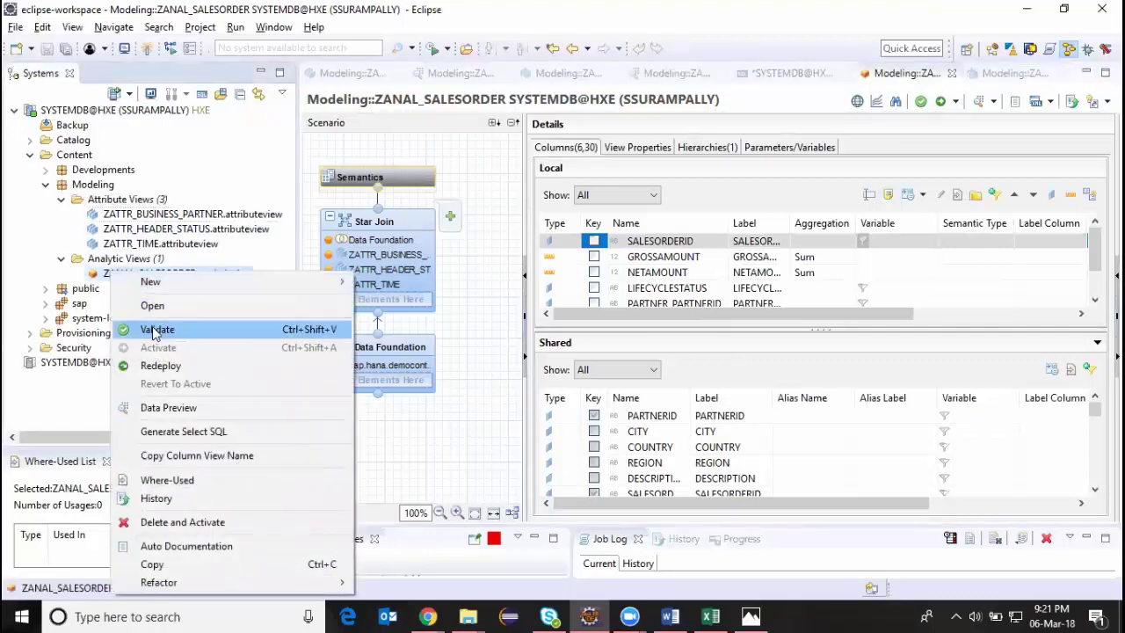
{"action": "left_click", "coordinate": [163, 409]}
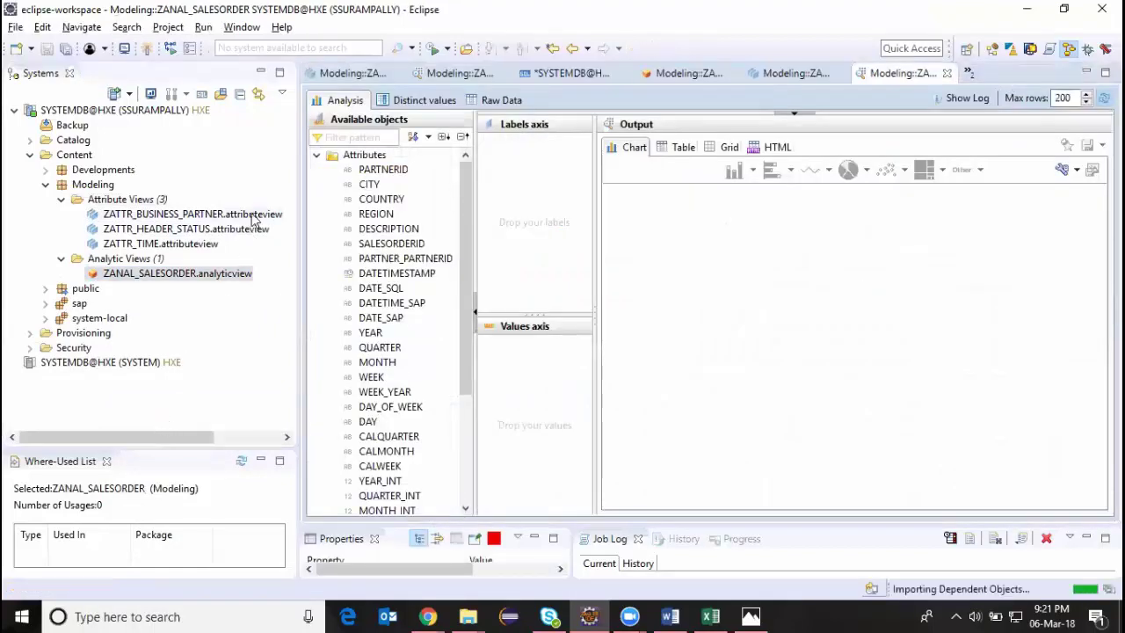
{"action": "left_click_drag", "start_coordinate": [459, 272], "coordinate": [474, 427]}
{"action": "left_click_drag", "start_coordinate": [422, 479], "coordinate": [527, 384]}
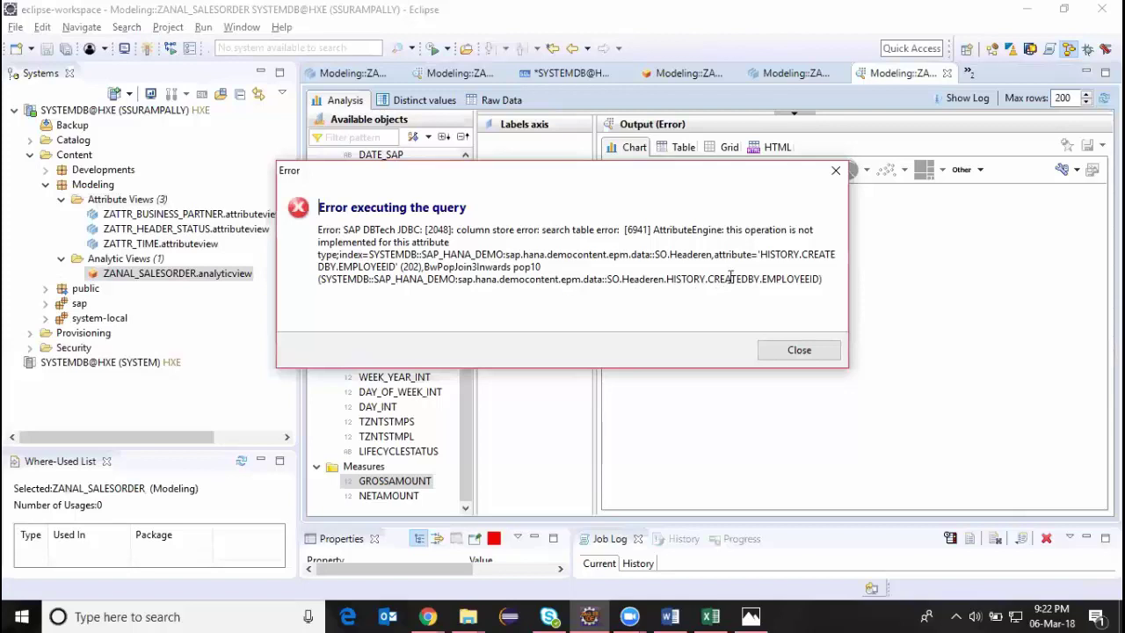
{"action": "left_click", "coordinate": [800, 350]}
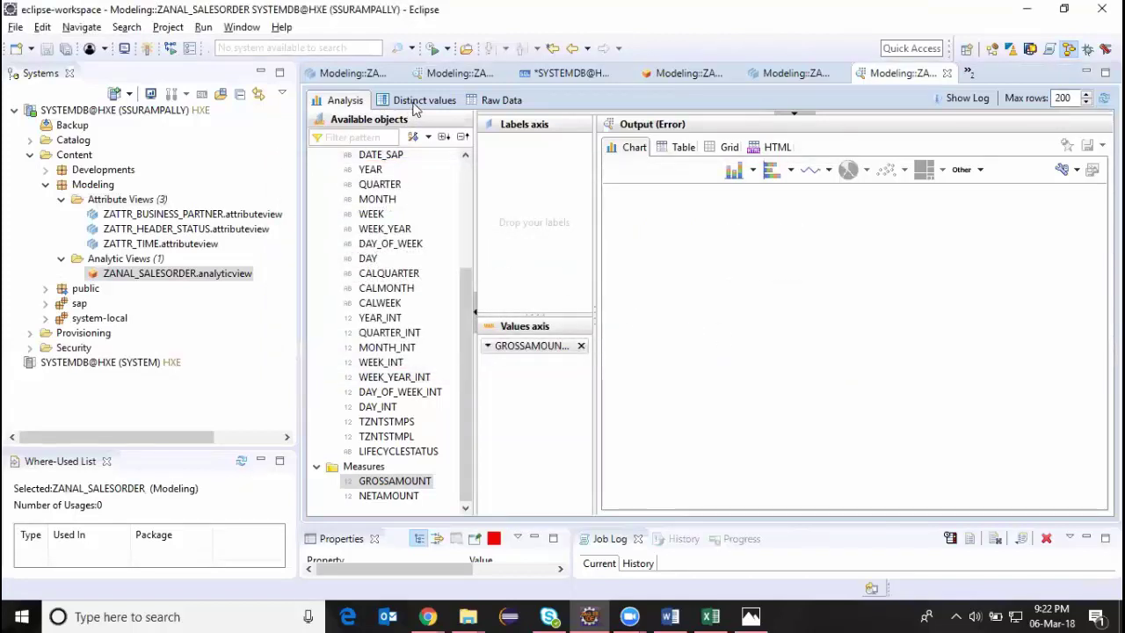
Remove the ZATTR_TIME attribute view from the Star Join of ZANAL_SALESORDER
{"action": "left_click", "coordinate": [169, 274]}
{"action": "left_click", "coordinate": [691, 74]}
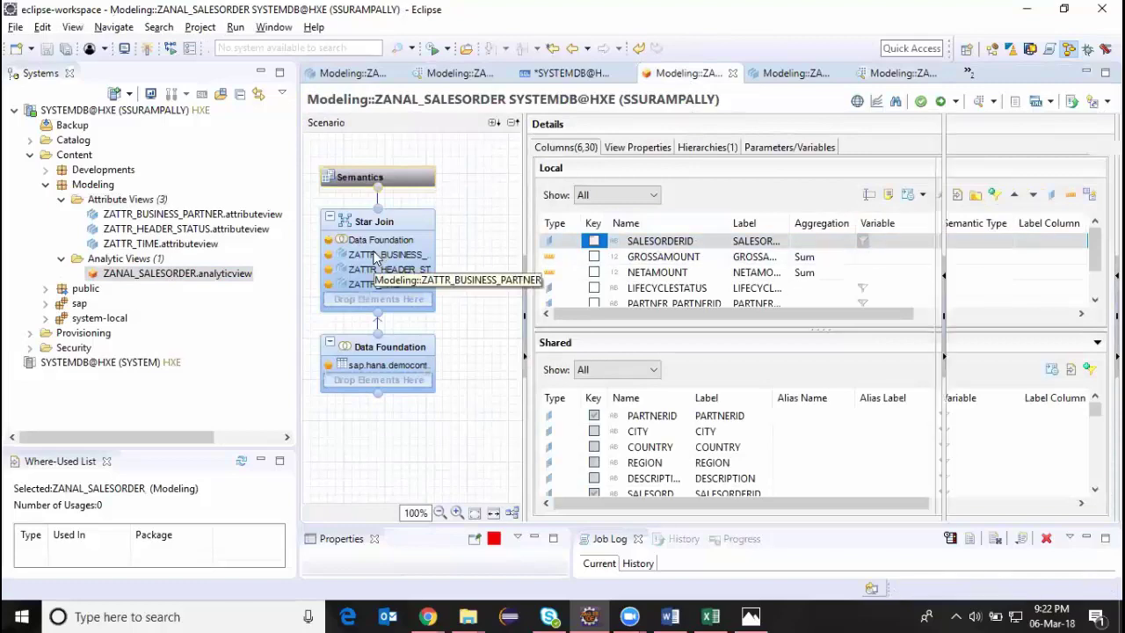
{"action": "left_click", "coordinate": [375, 255]}
{"action": "left_click_drag", "start_coordinate": [659, 492], "coordinate": [847, 399]}
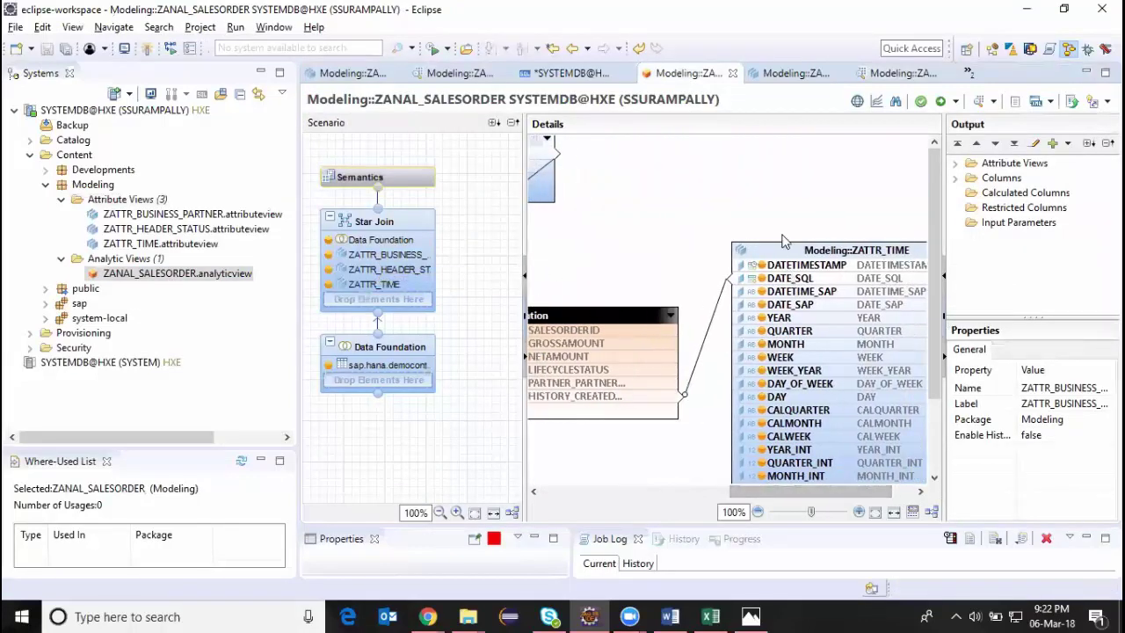
{"action": "left_click", "coordinate": [782, 241]}
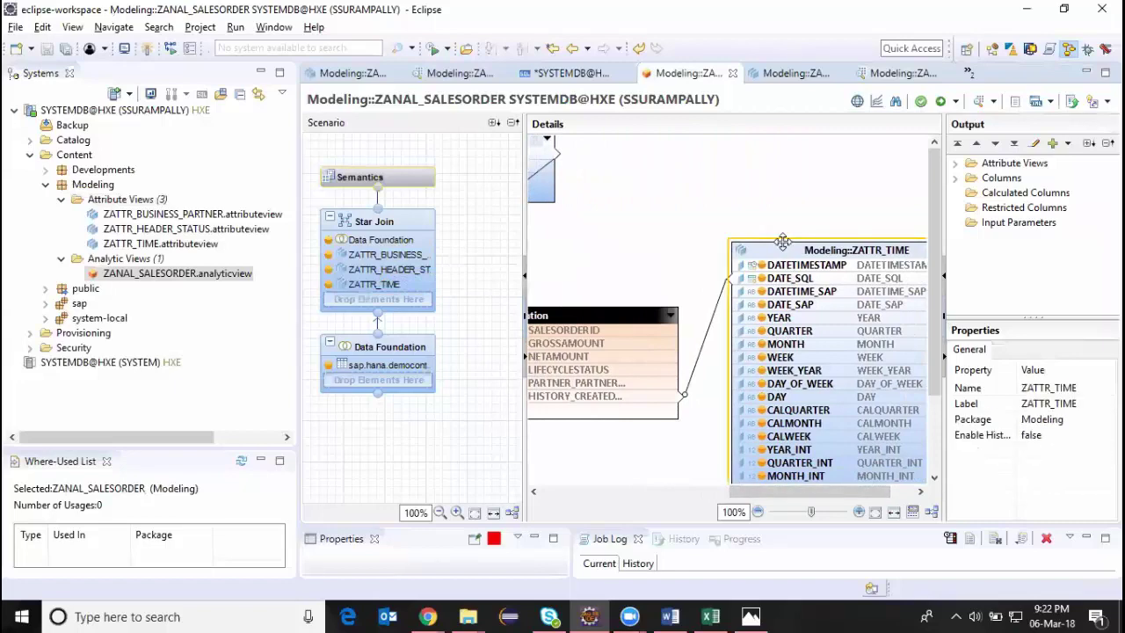
{"action": "key", "text": "Delete"}
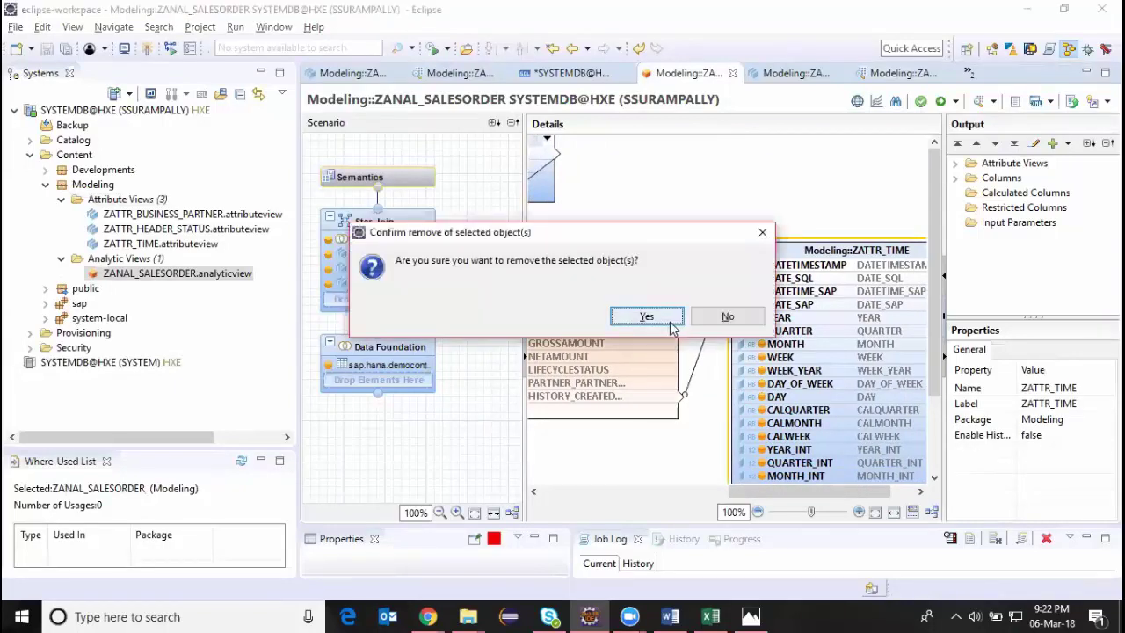
{"action": "left_click", "coordinate": [646, 316]}
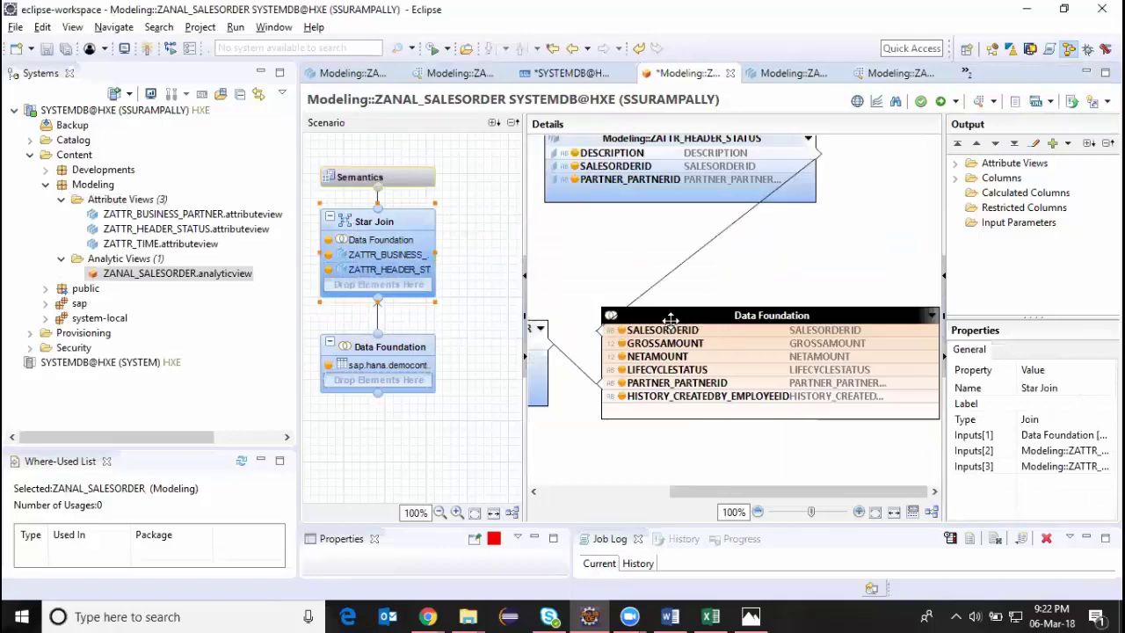
{"action": "left_click_drag", "start_coordinate": [751, 491], "coordinate": [627, 492]}
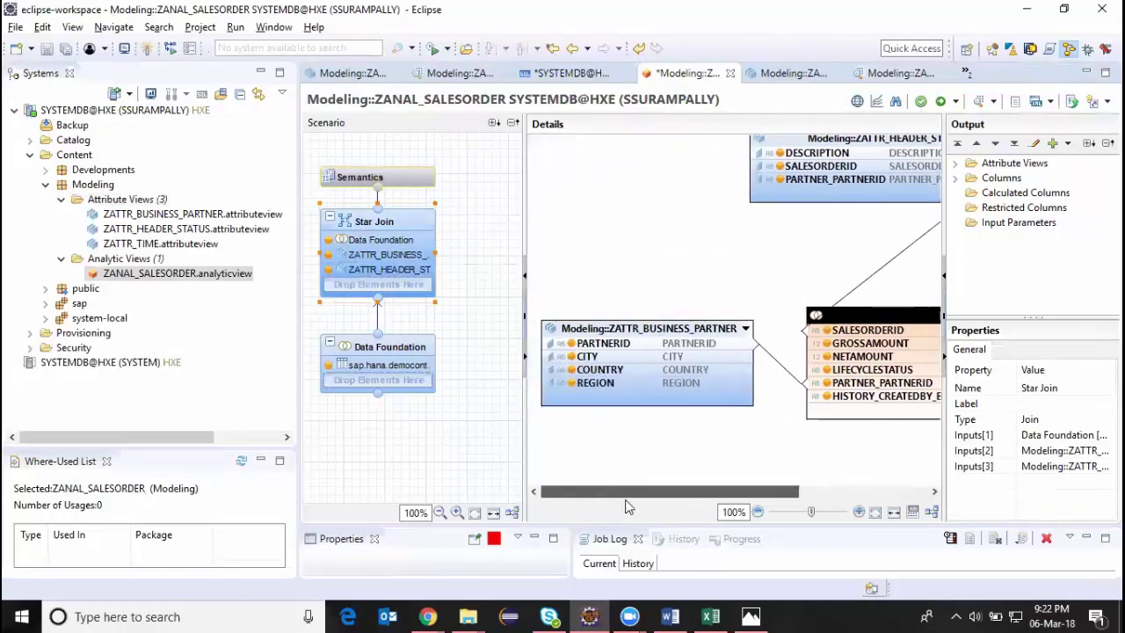
Try to save and activate ZANAL_SALESORDER, and review the details of its activation job
{"action": "left_click", "coordinate": [947, 103]}
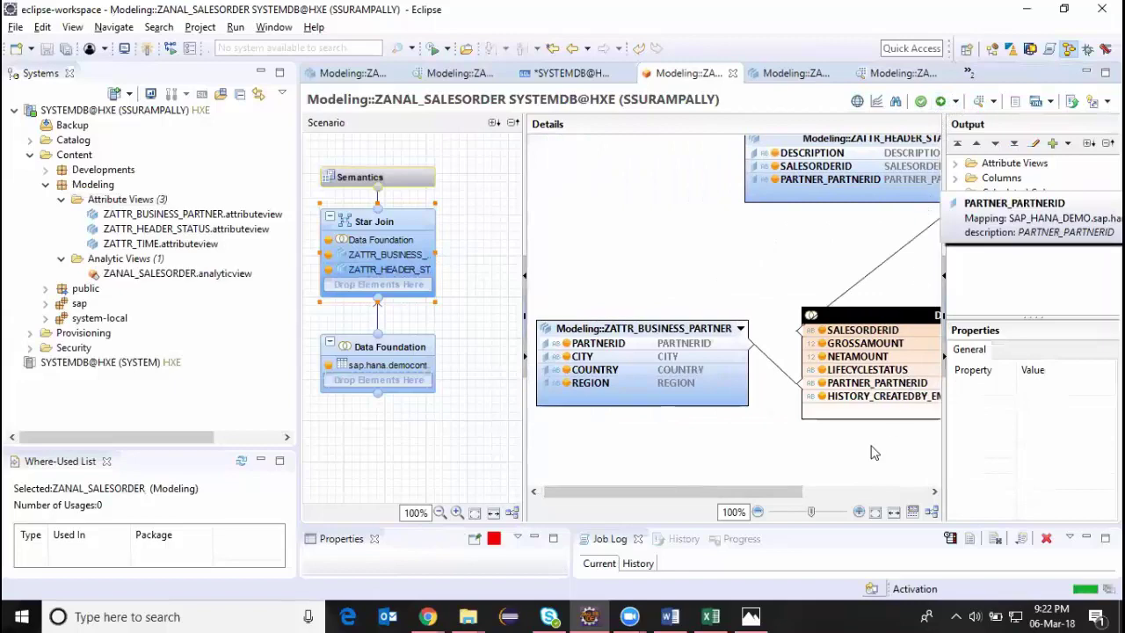
{"action": "left_click_drag", "start_coordinate": [849, 528], "coordinate": [847, 466]}
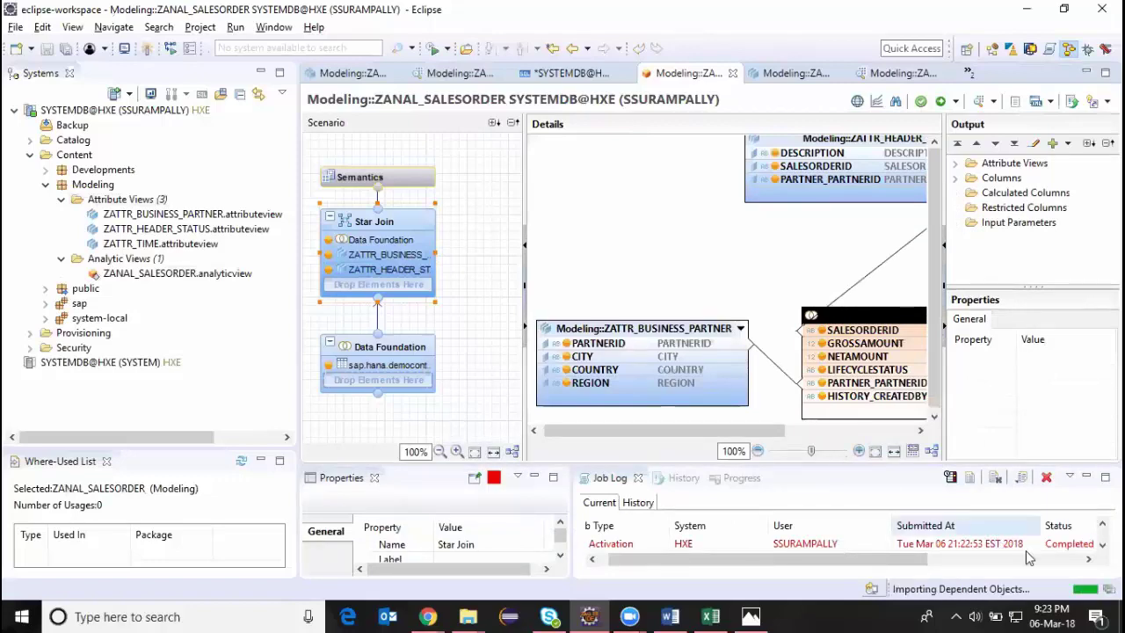
{"action": "double_click", "coordinate": [1076, 544]}
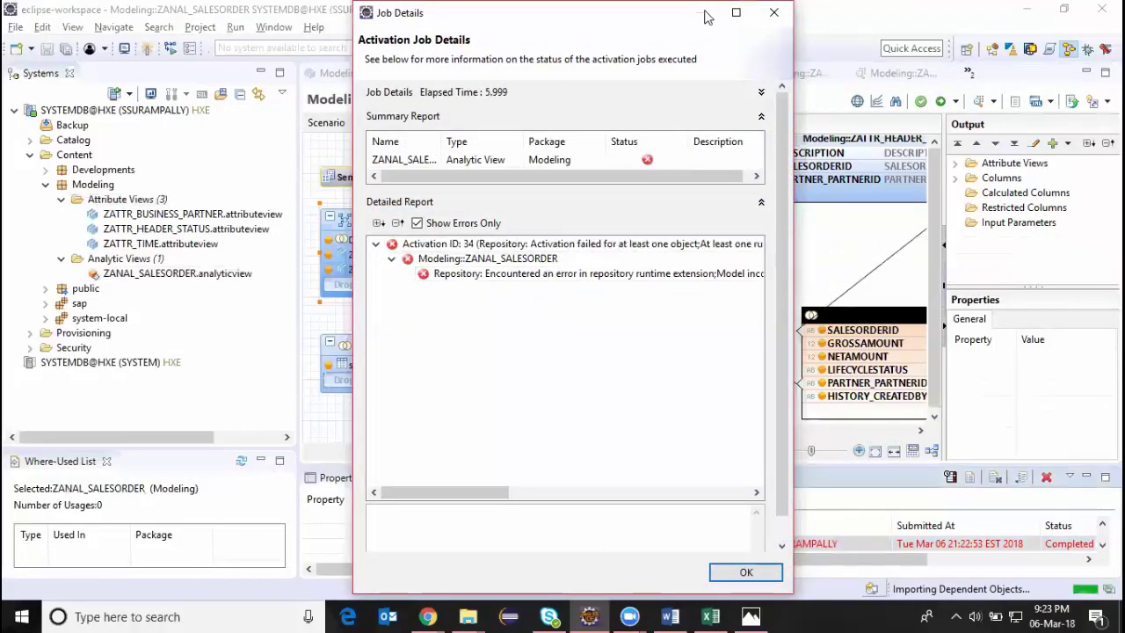
{"action": "left_click", "coordinate": [745, 573]}
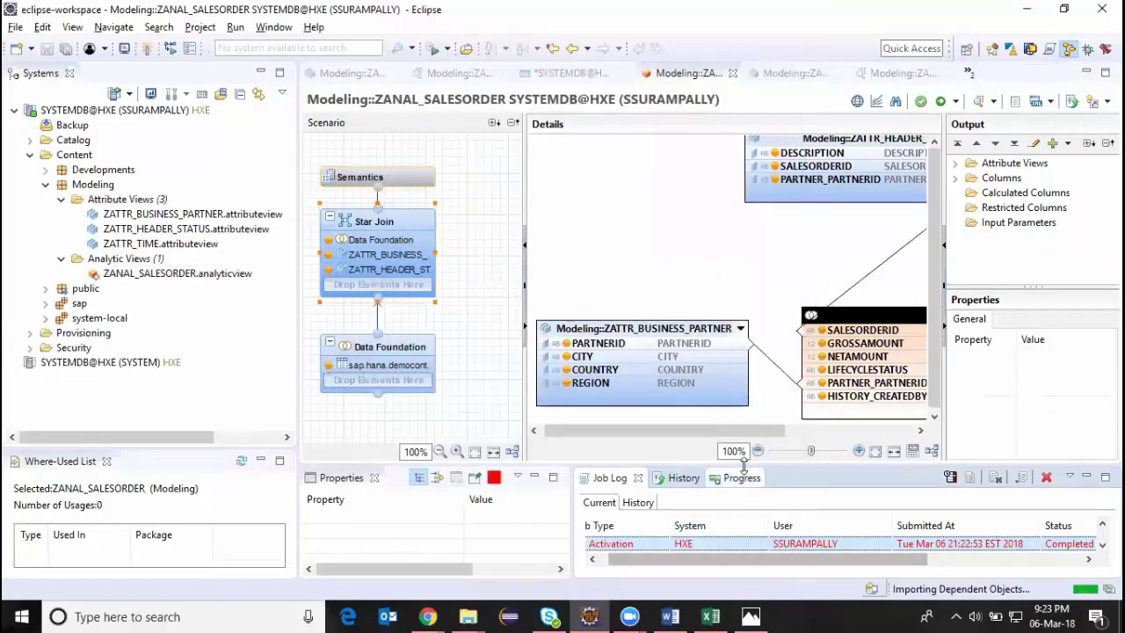
Remove the HISTORY.CREATEDBY.EMPLOYEEID column from the Data Foundation output and accept the impact on the Star Join
{"action": "left_click_drag", "start_coordinate": [738, 430], "coordinate": [930, 429]}
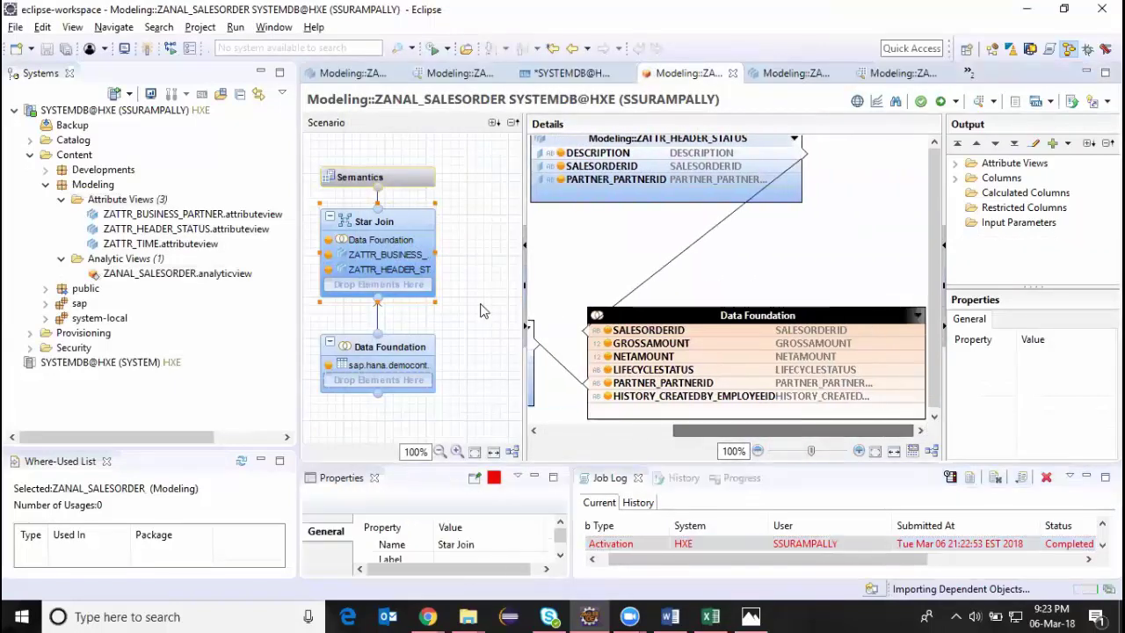
{"action": "left_click", "coordinate": [394, 182]}
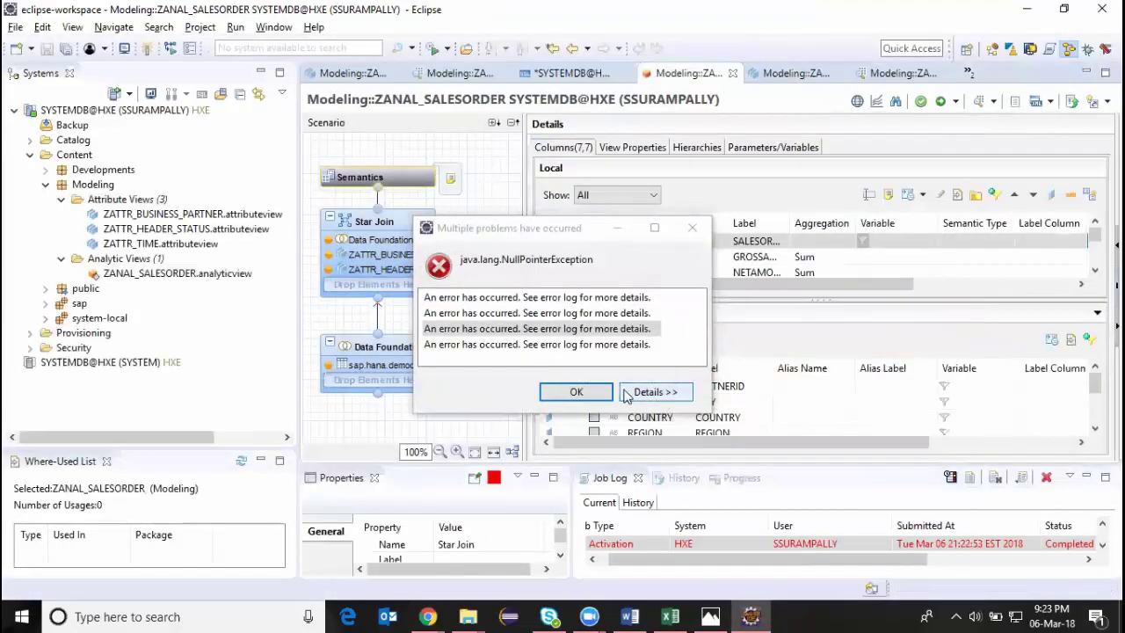
{"action": "left_click", "coordinate": [576, 392]}
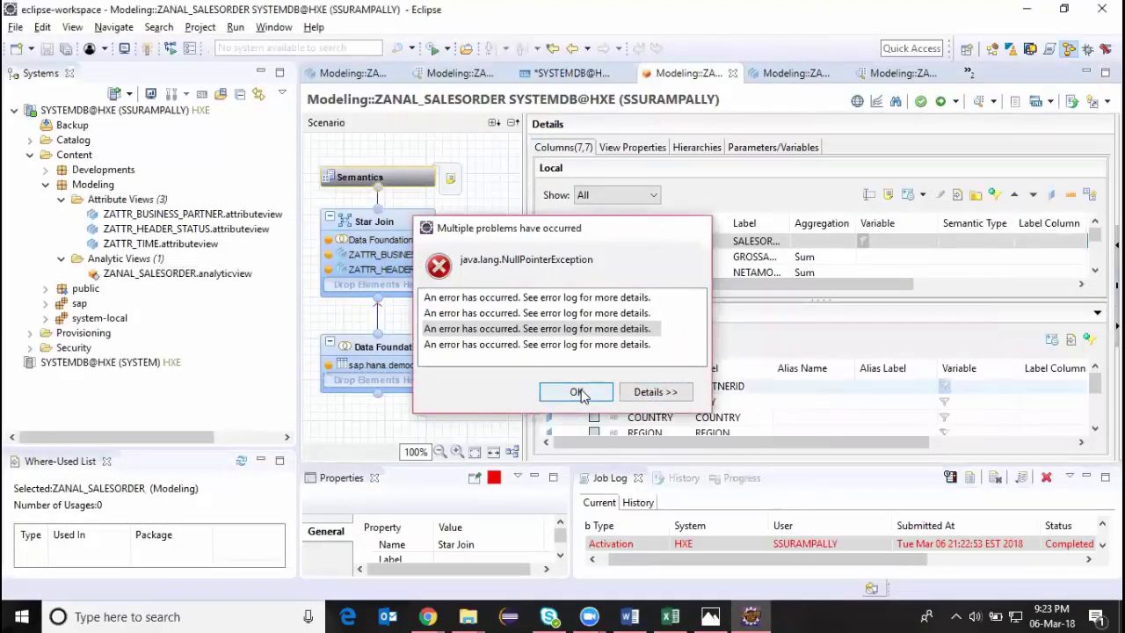
{"action": "left_click", "coordinate": [384, 360]}
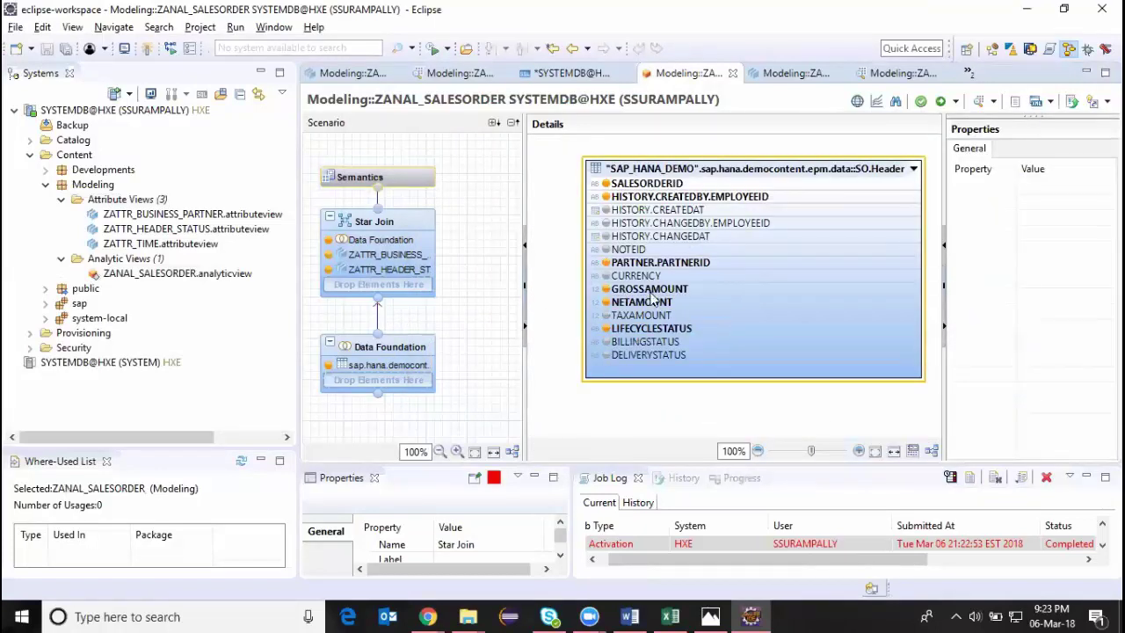
{"action": "left_click", "coordinate": [605, 197]}
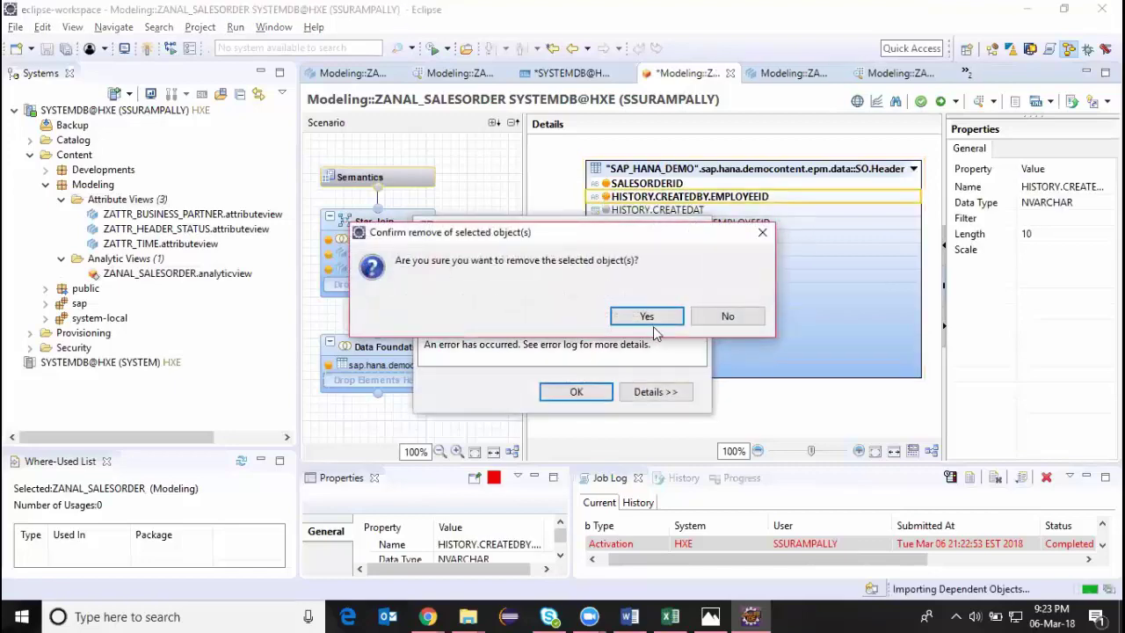
{"action": "left_click", "coordinate": [655, 323]}
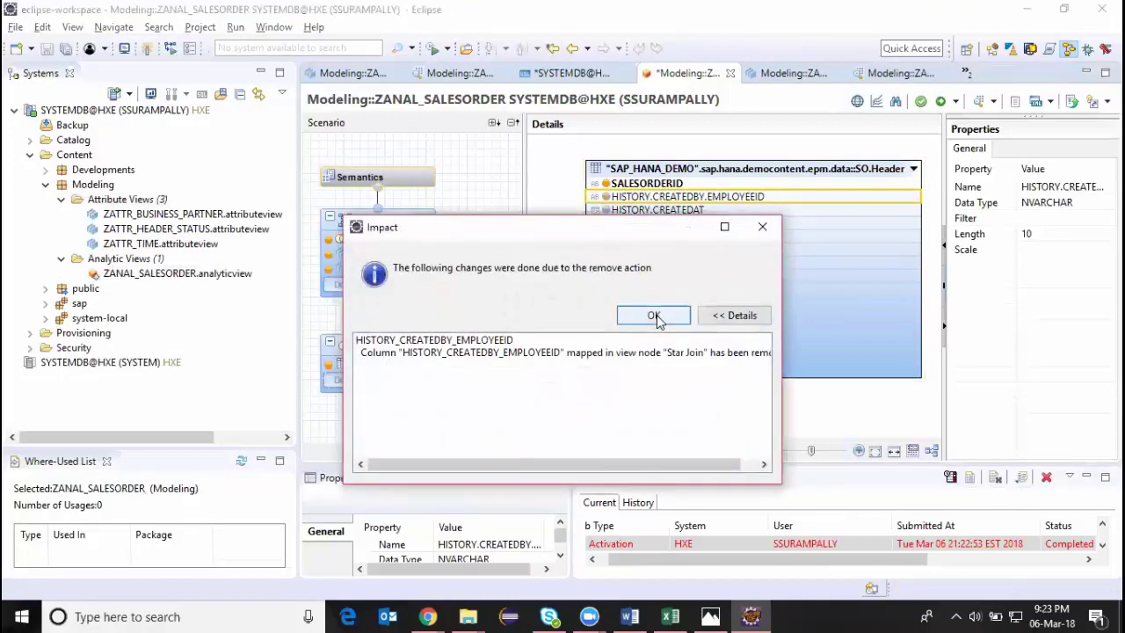
{"action": "left_click", "coordinate": [658, 320]}
{"action": "left_click", "coordinate": [604, 393]}
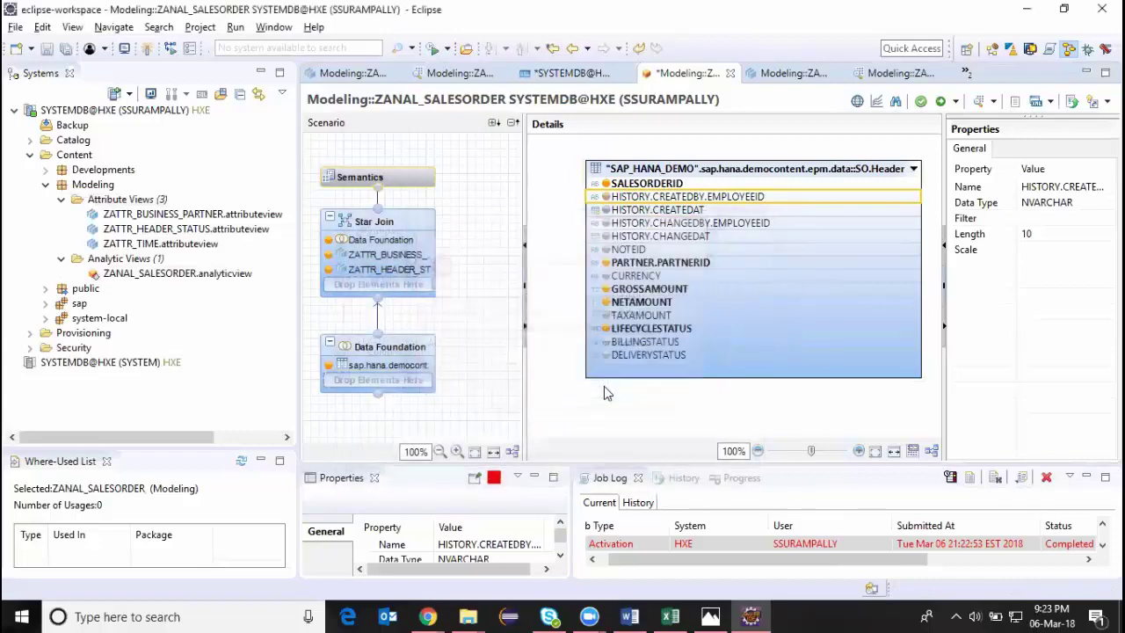
Check the remaining Data Foundation columns in the Star Join, and save and activate ZANAL_SALESORDER
{"action": "left_click", "coordinate": [394, 243]}
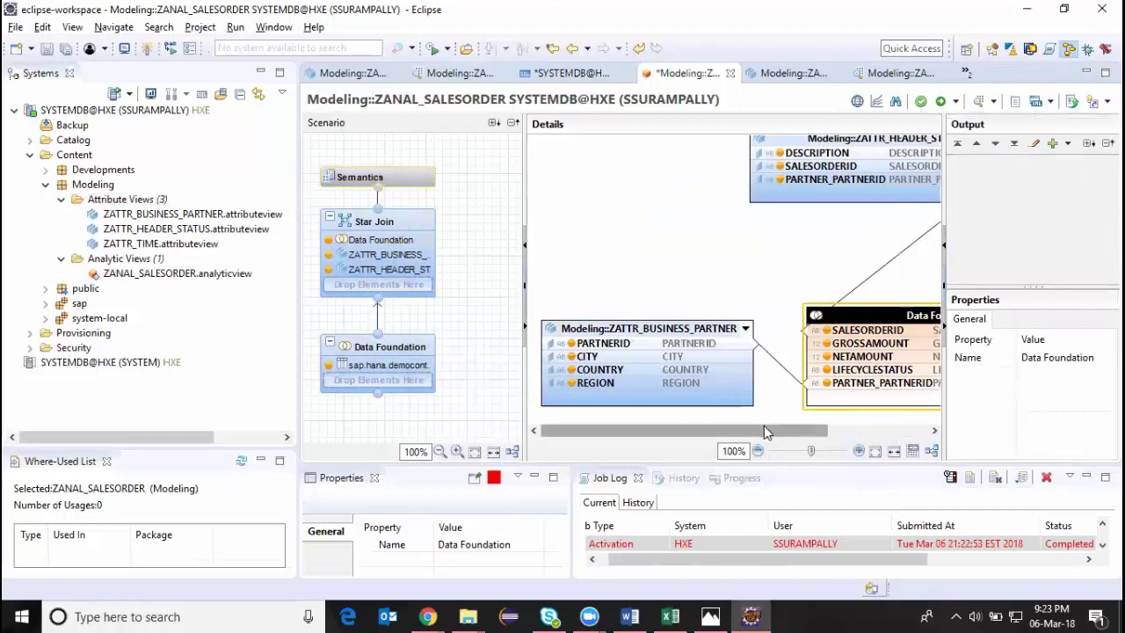
{"action": "left_click_drag", "start_coordinate": [764, 430], "coordinate": [880, 433]}
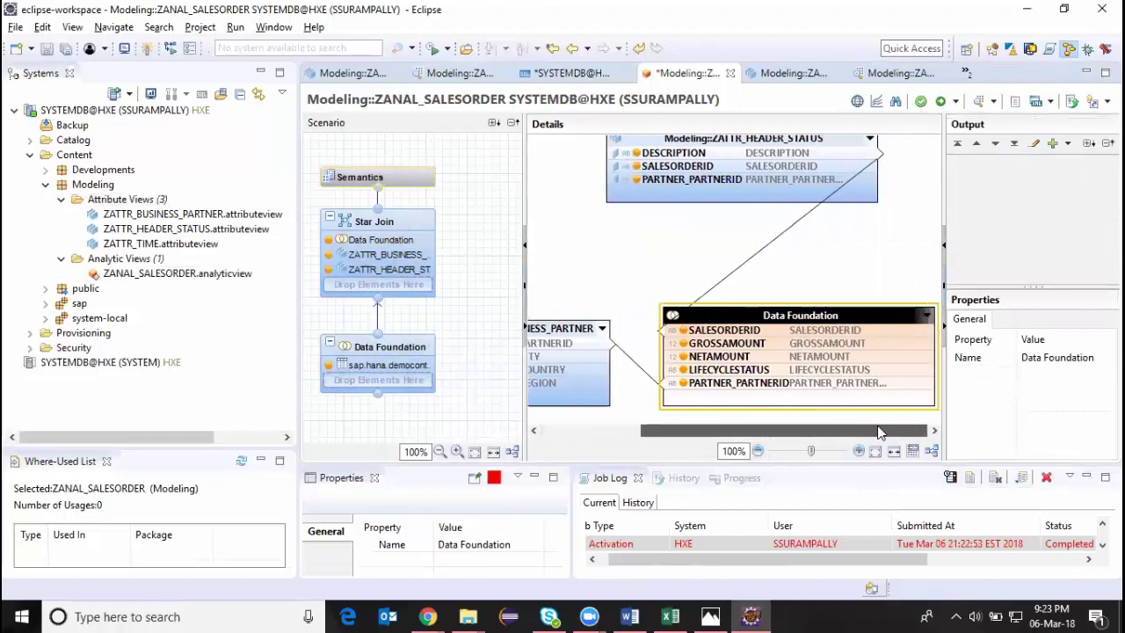
{"action": "left_click", "coordinate": [941, 101]}
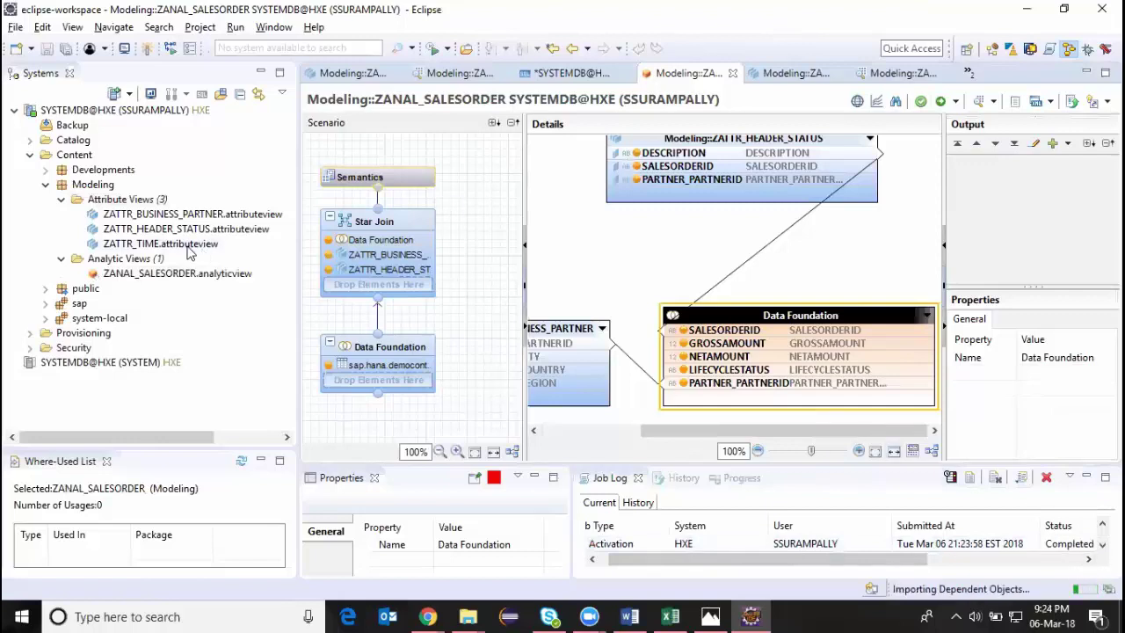
Preview the ZANAL_SALESORDER data as a table with GROSSAMOUNT and NETAMOUNT as values and PARTNERID as the label
{"action": "left_click", "coordinate": [165, 273]}
{"action": "right_click", "coordinate": [165, 274]}
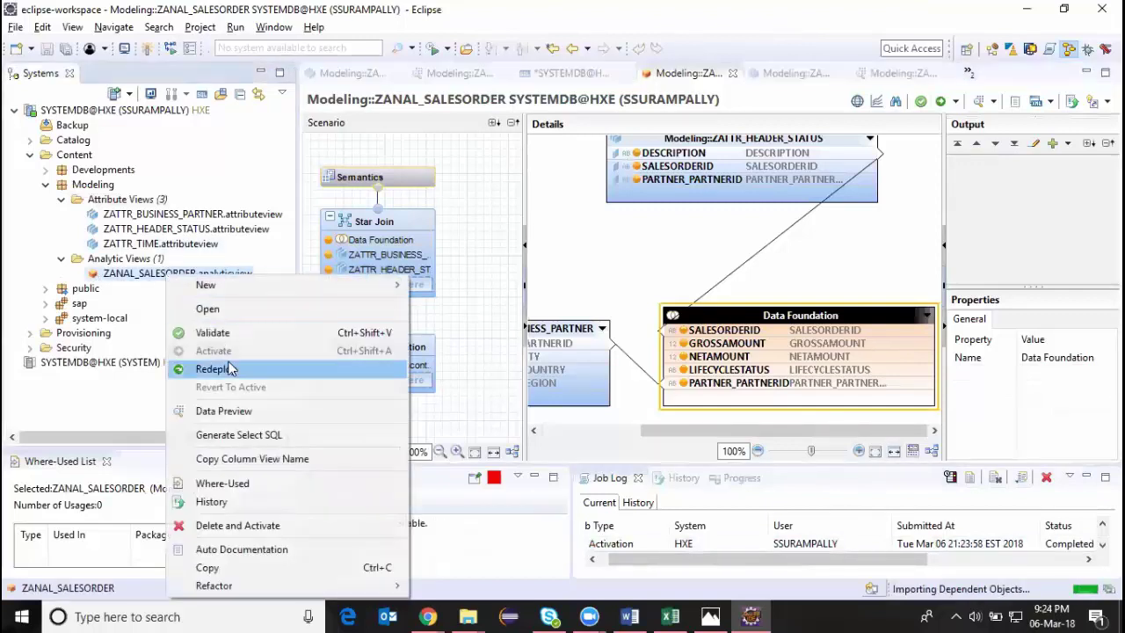
{"action": "left_click", "coordinate": [224, 411]}
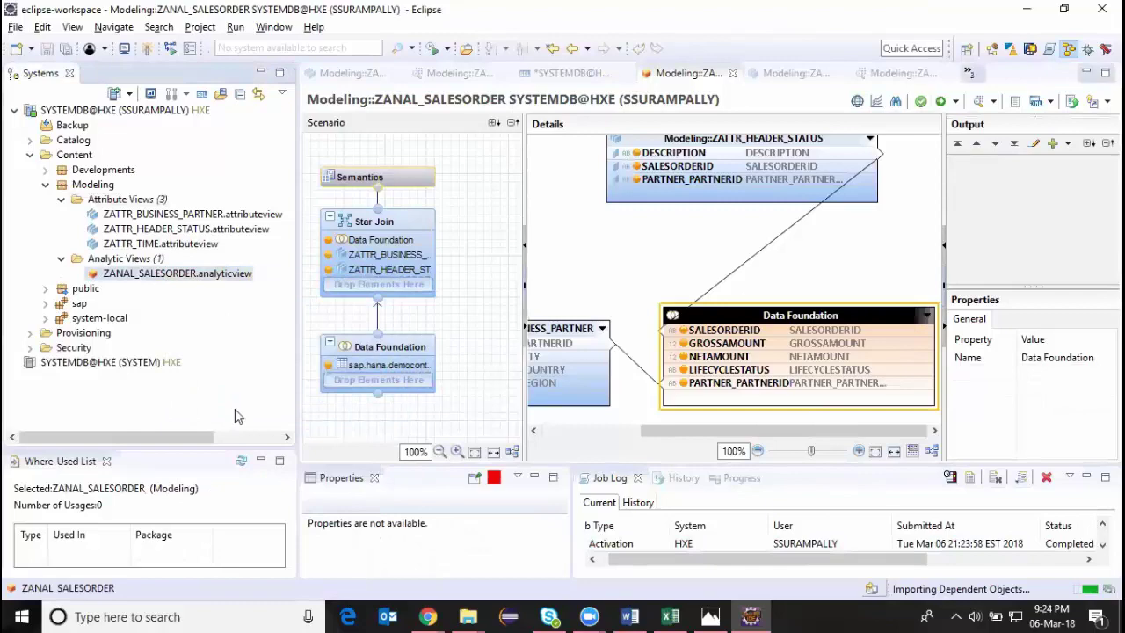
{"action": "left_click_drag", "start_coordinate": [412, 303], "coordinate": [525, 327]}
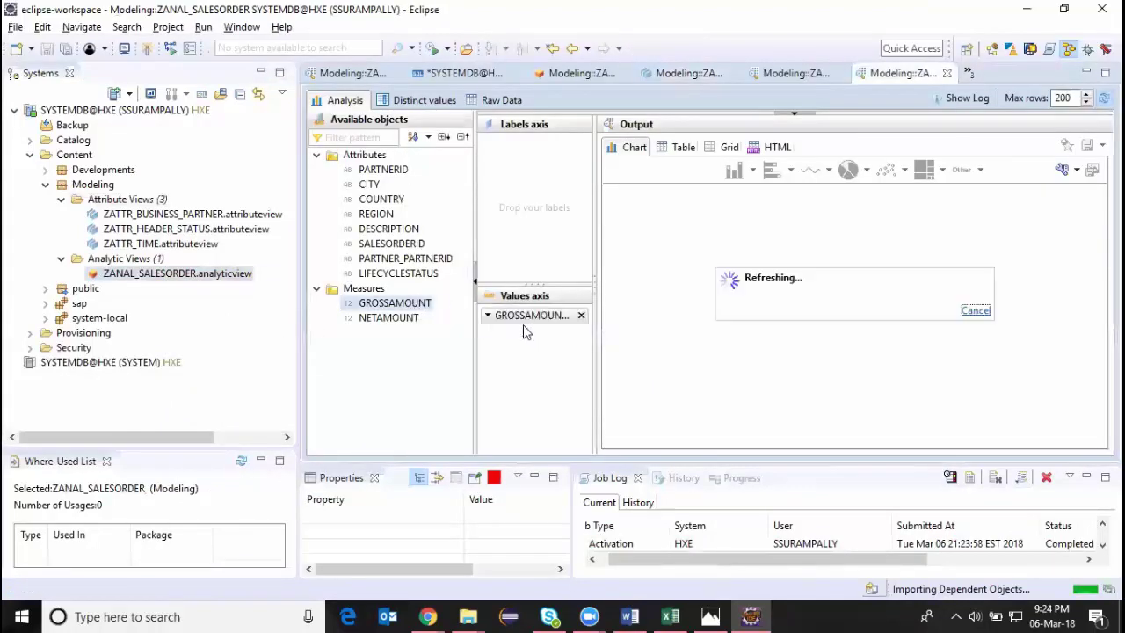
{"action": "left_click_drag", "start_coordinate": [397, 318], "coordinate": [533, 355]}
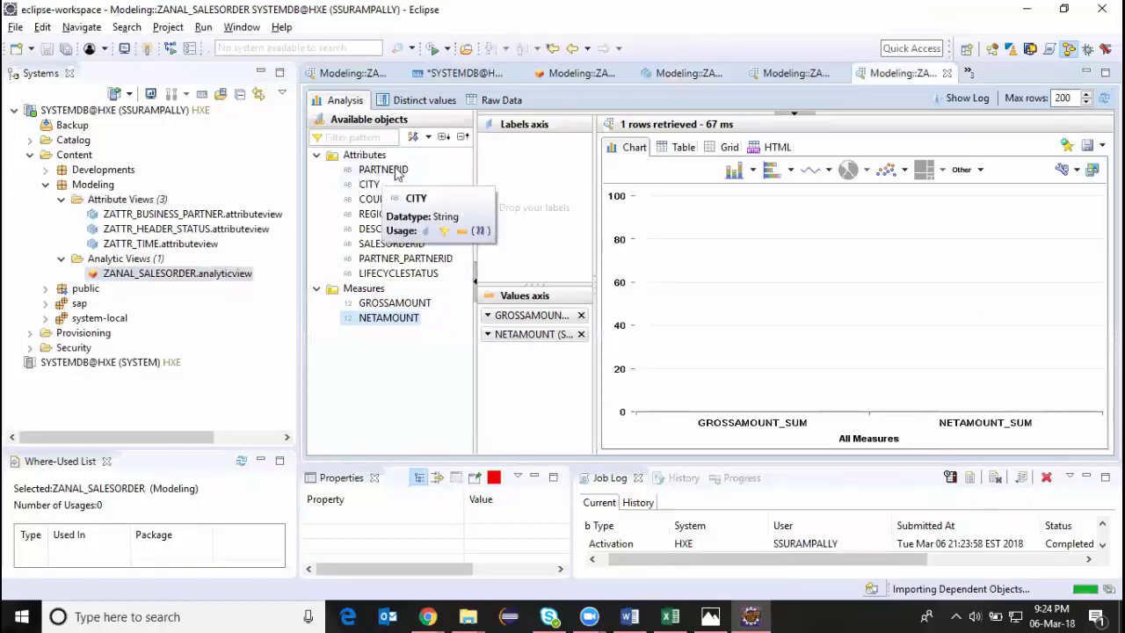
{"action": "left_click_drag", "start_coordinate": [393, 173], "coordinate": [519, 172]}
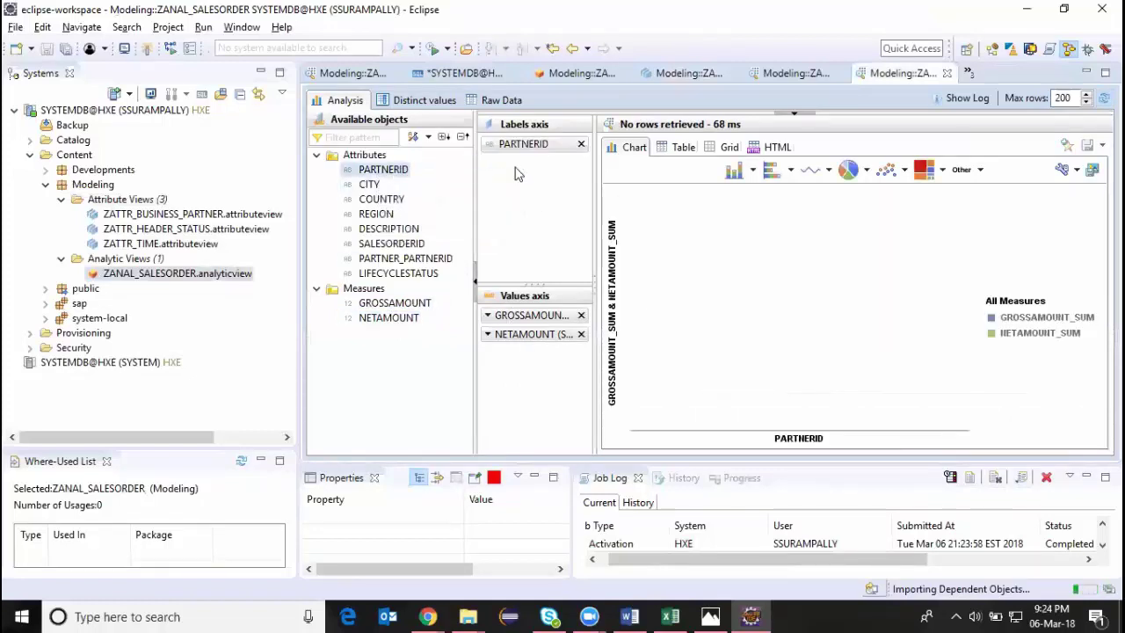
{"action": "left_click", "coordinate": [685, 152]}
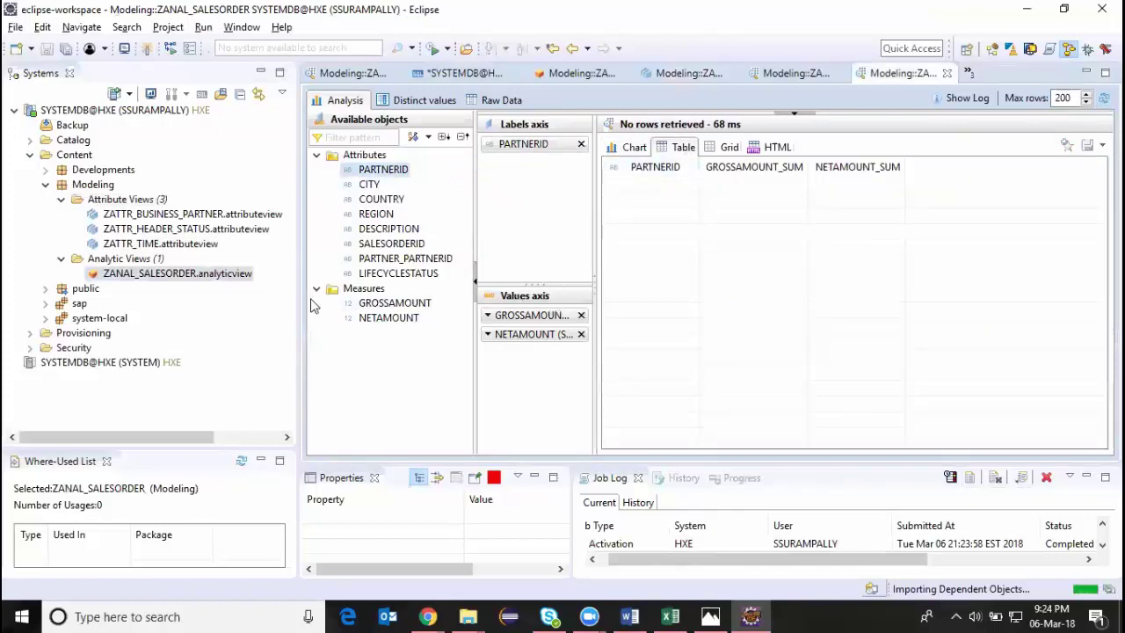
In the ZANAL_SALESORDER Star Join, redefine the Data Foundation to ZATTR_HEADER_STATUS join so that SALESORDERID links to SALESORDERID instead of DESCRIPTION
{"action": "double_click", "coordinate": [188, 278]}
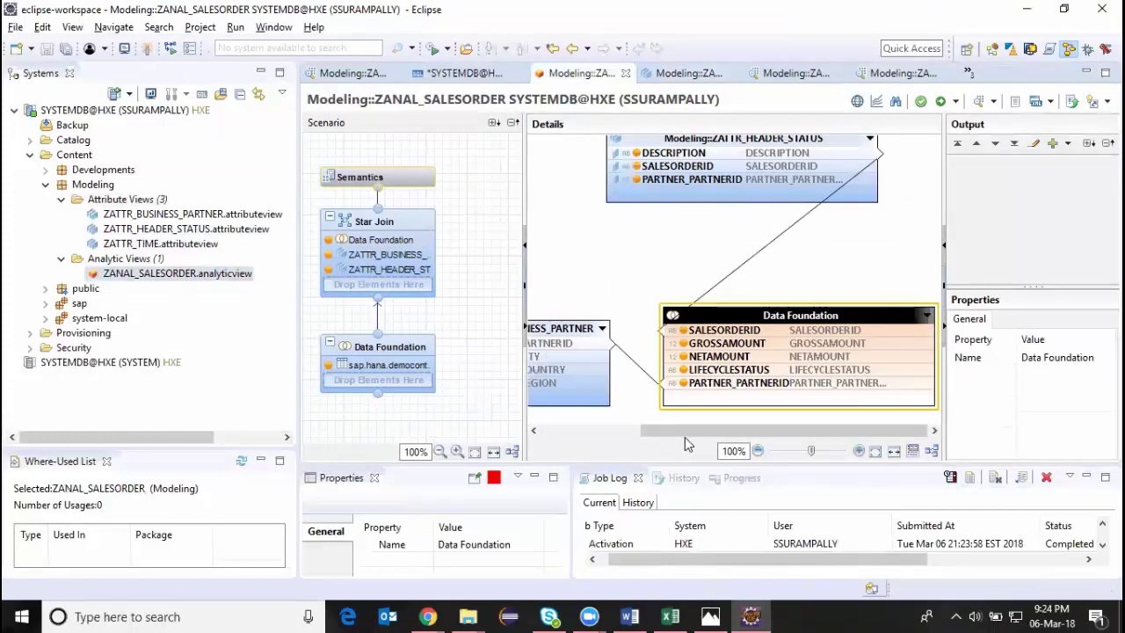
{"action": "left_click_drag", "start_coordinate": [688, 437], "coordinate": [593, 436]}
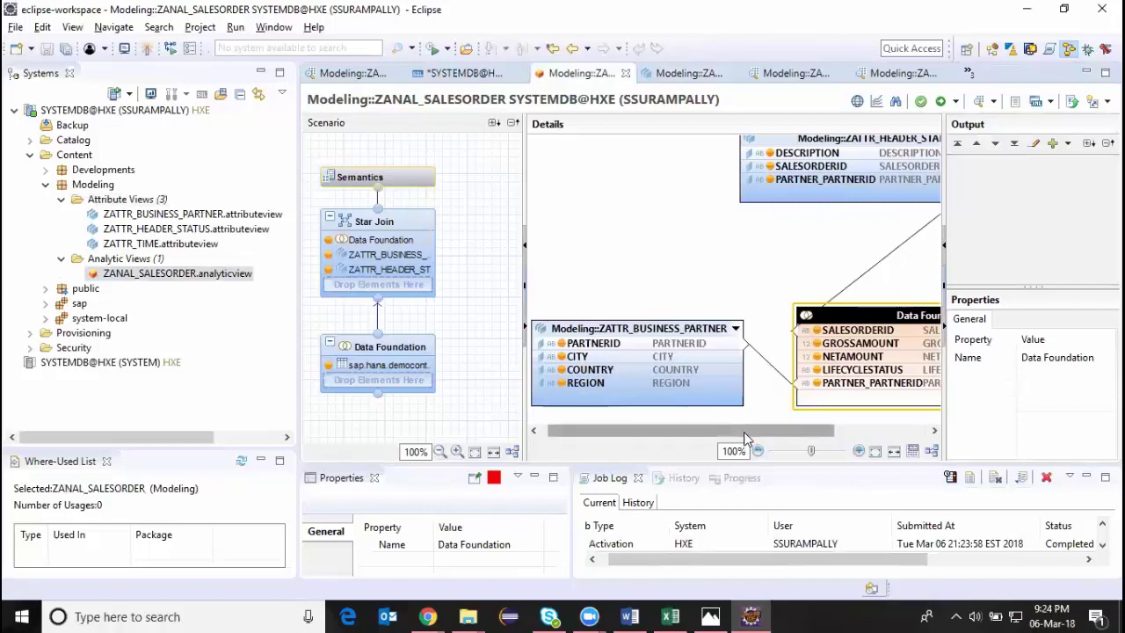
{"action": "left_click_drag", "start_coordinate": [744, 432], "coordinate": [868, 430]}
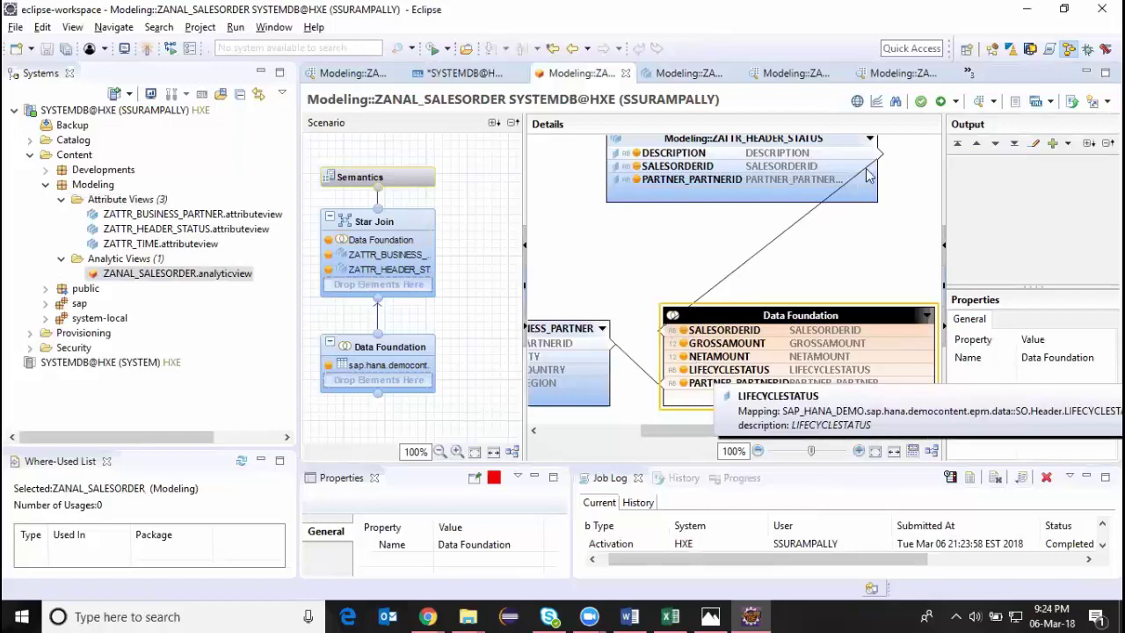
{"action": "double_click", "coordinate": [812, 214]}
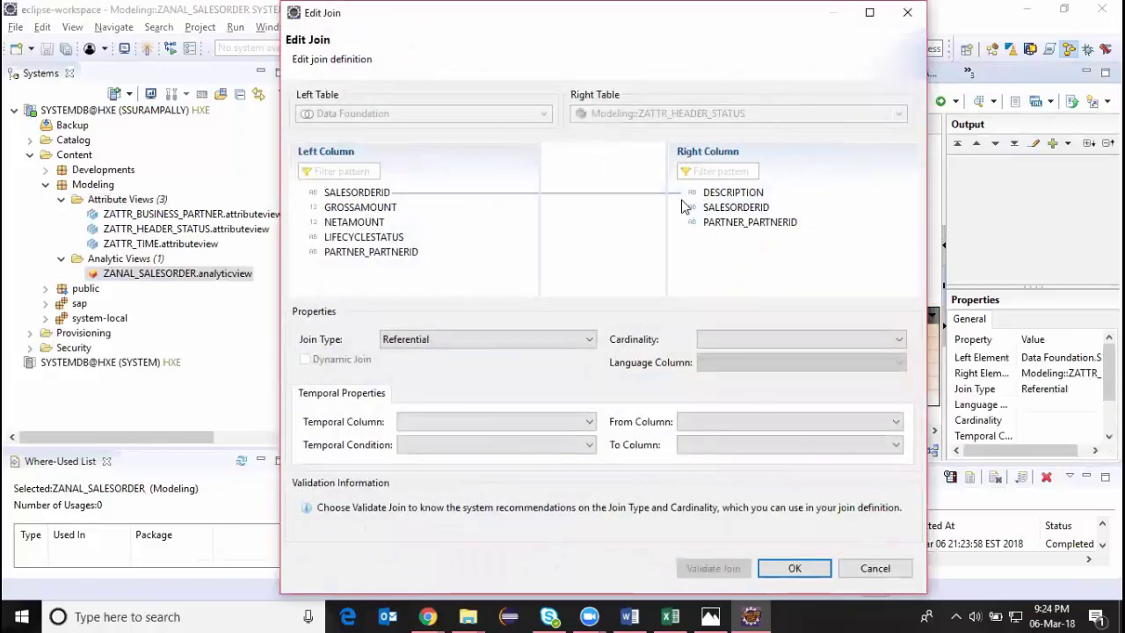
{"action": "left_click", "coordinate": [646, 193]}
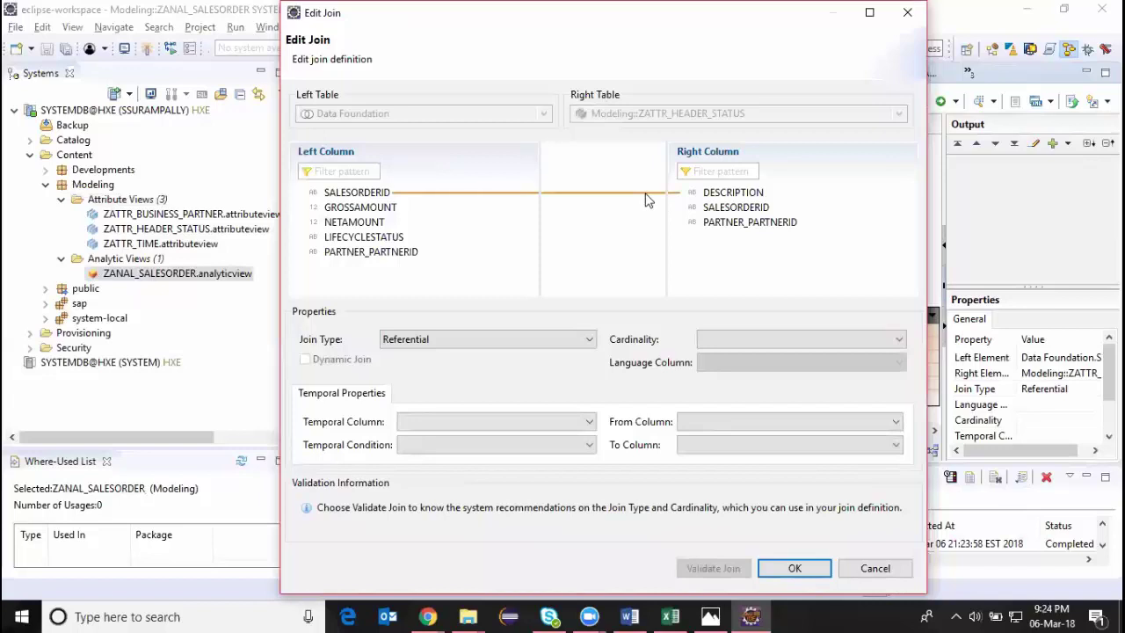
{"action": "key", "text": "Delete"}
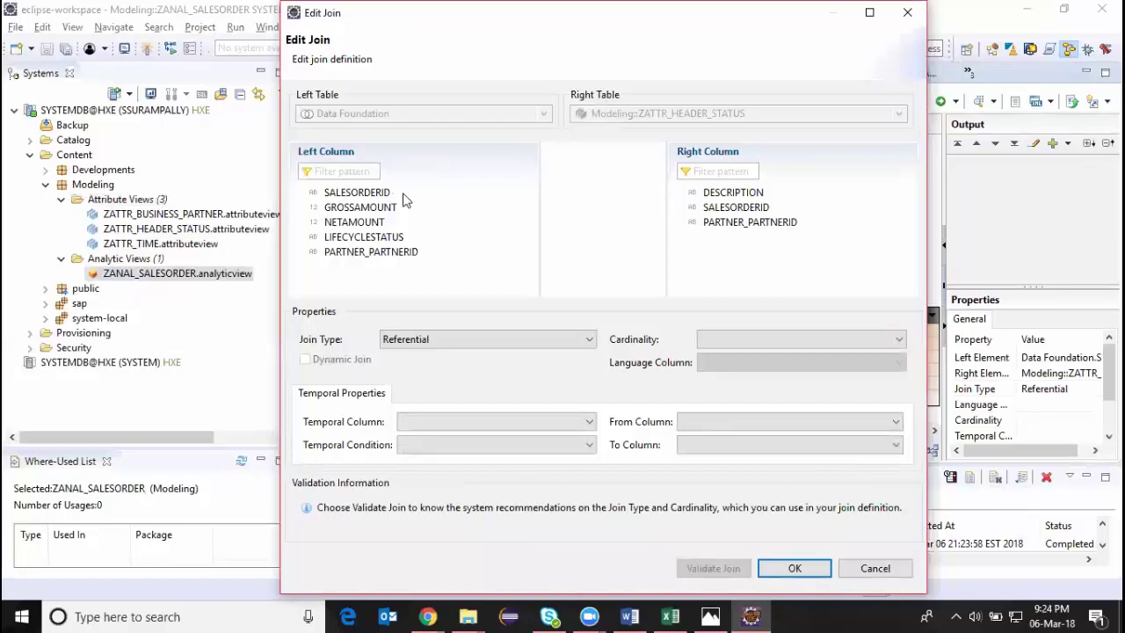
{"action": "left_click_drag", "start_coordinate": [387, 192], "coordinate": [722, 209]}
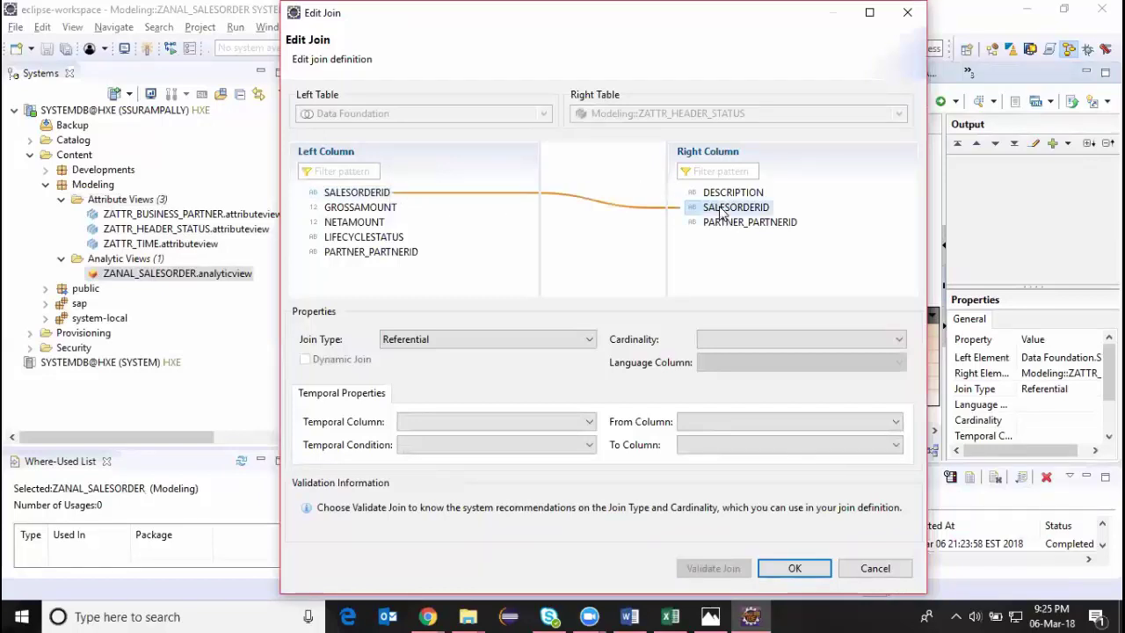
Set the join type between Data Foundation and ZATTR_HEADER_STATUS to Inner and accept the join definition
{"action": "left_click", "coordinate": [589, 339]}
{"action": "left_click", "coordinate": [407, 370]}
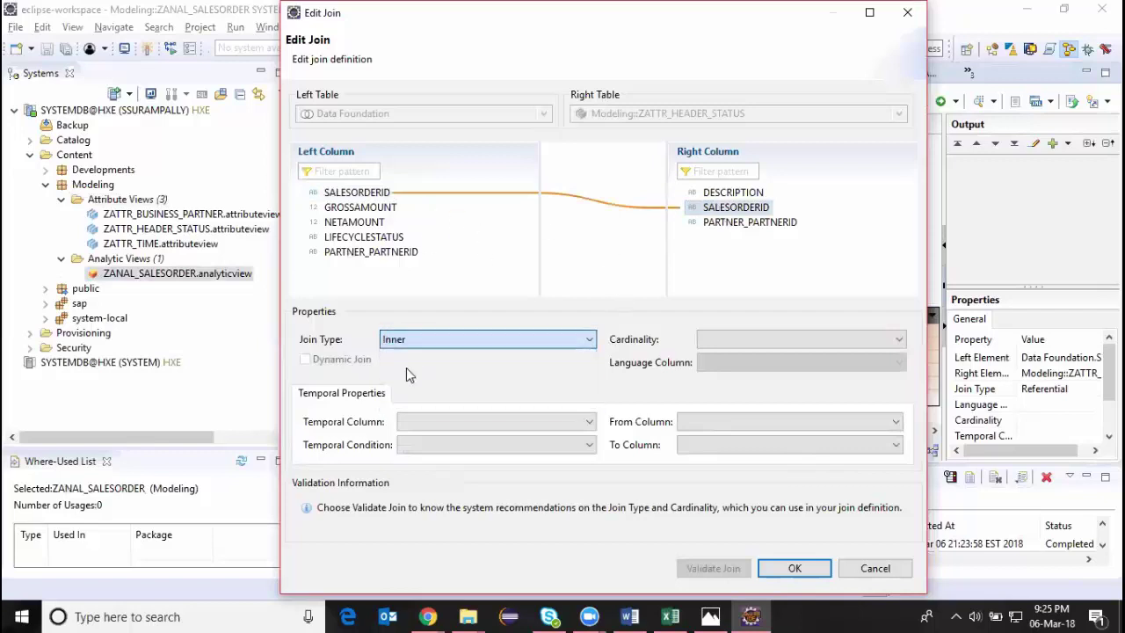
{"action": "left_click", "coordinate": [786, 568]}
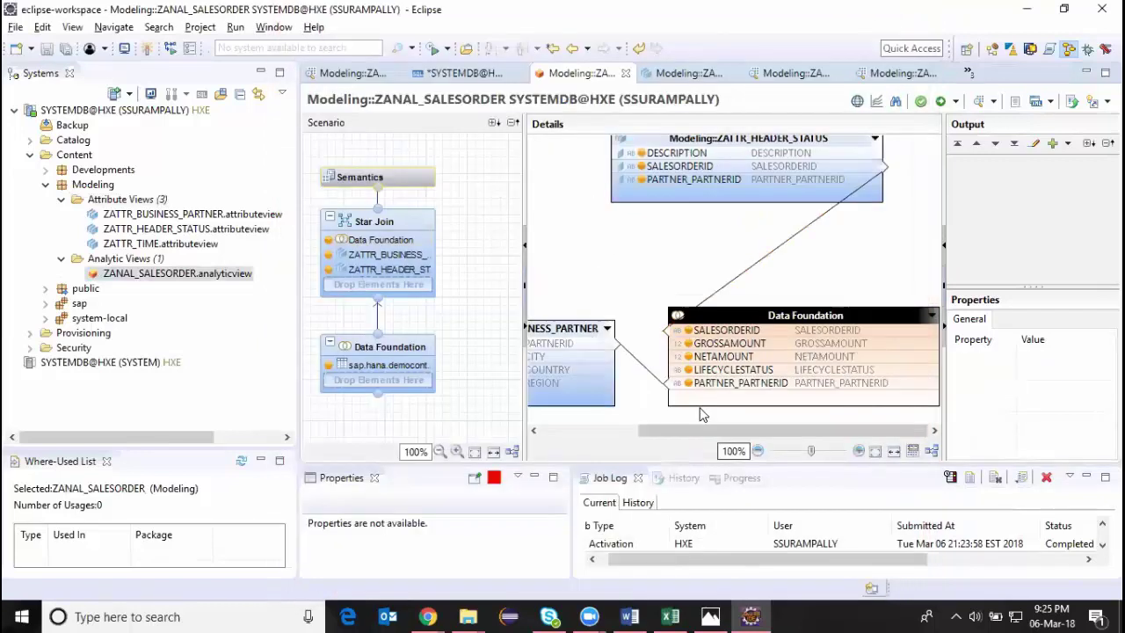
Save and activate ZANAL_SALESORDER, and refresh its open data preview
{"action": "left_click", "coordinate": [939, 102]}
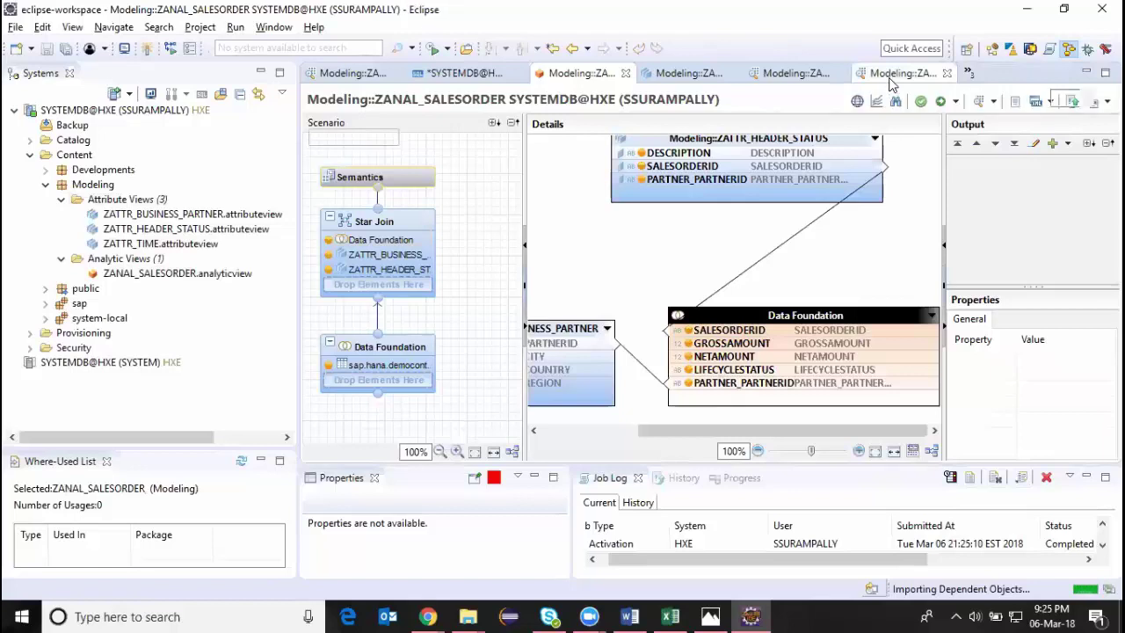
{"action": "left_click", "coordinate": [890, 78]}
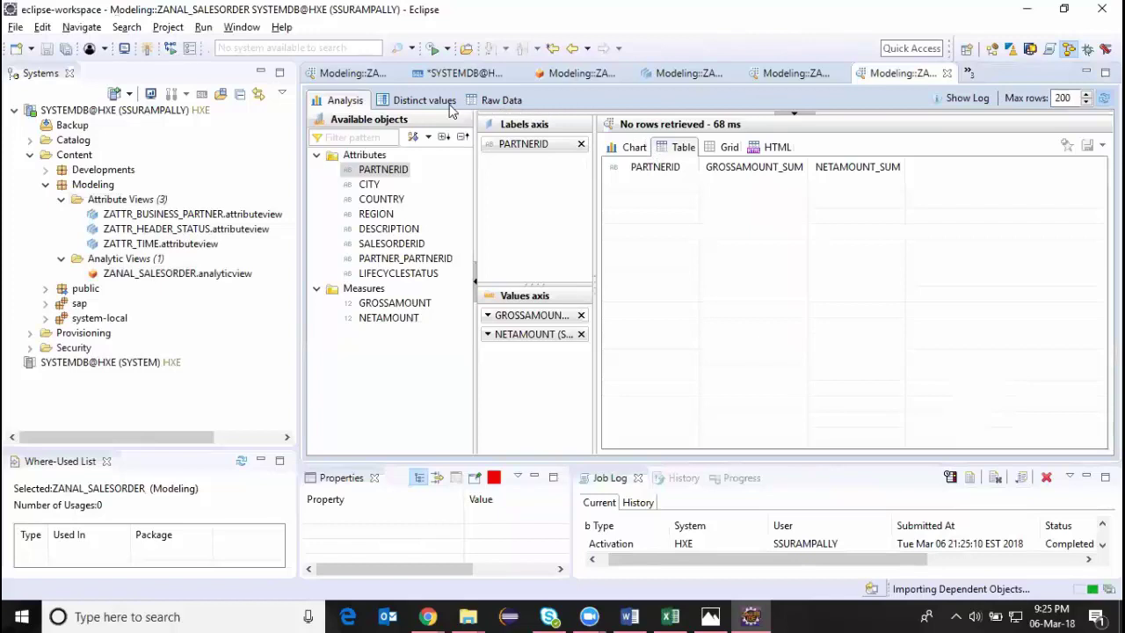
{"action": "left_click", "coordinate": [1103, 100]}
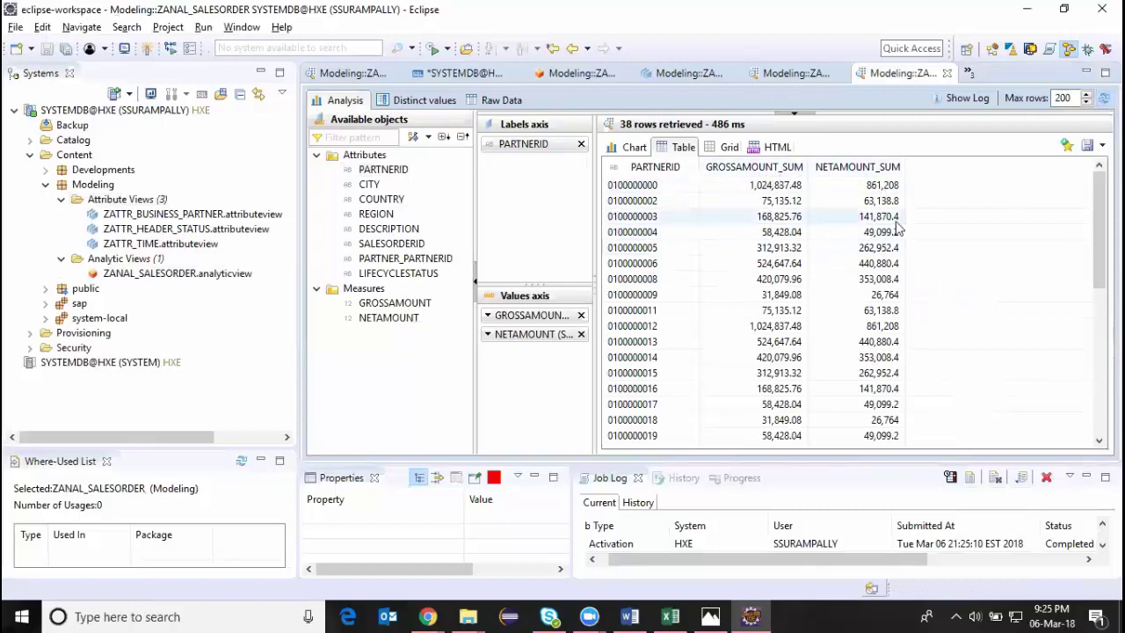
Show the data preview as a chart and replace its PARTNERID label first with CITY and finally with COUNTRY
{"action": "left_click", "coordinate": [633, 147]}
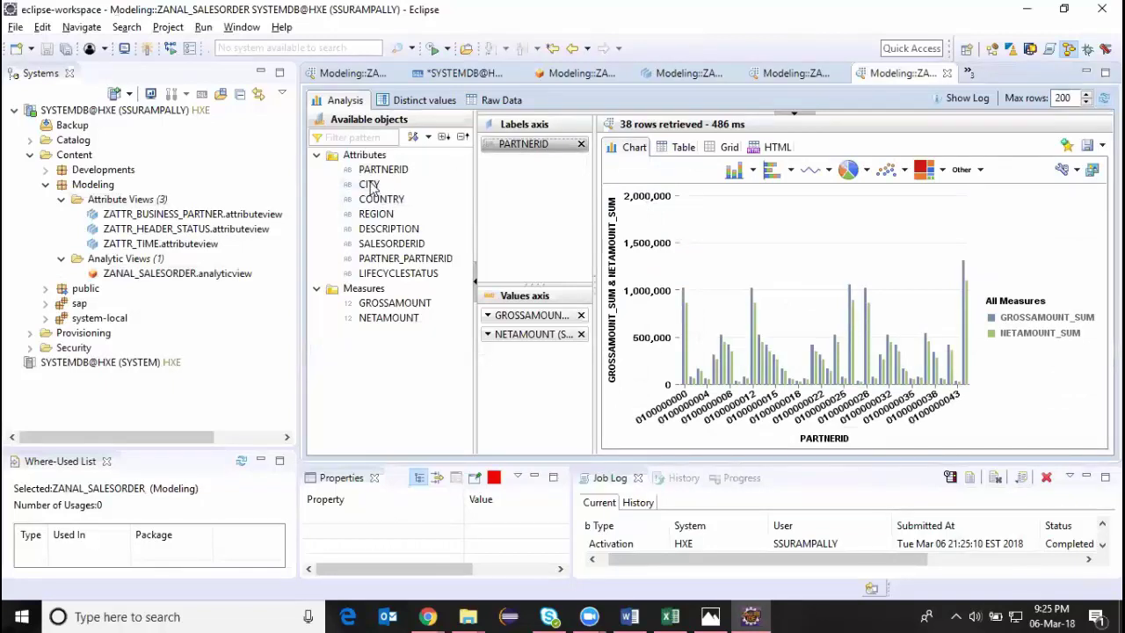
{"action": "left_click_drag", "start_coordinate": [372, 184], "coordinate": [550, 179]}
{"action": "left_click", "coordinate": [582, 144]}
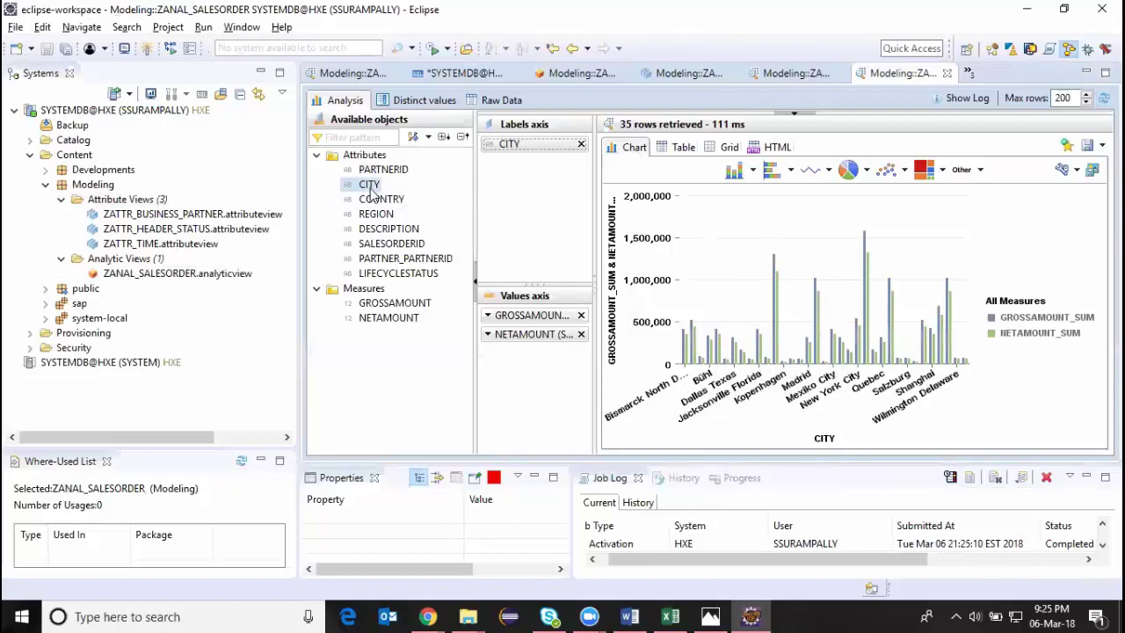
{"action": "left_click_drag", "start_coordinate": [380, 200], "coordinate": [582, 145]}
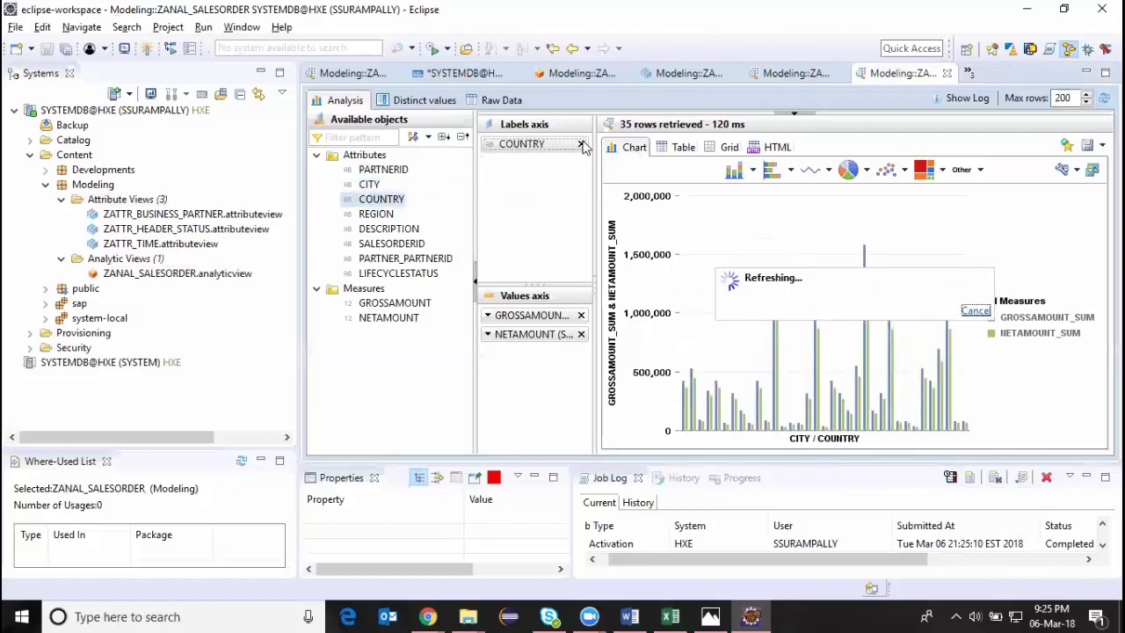
View the amounts by COUNTRY as a table and a grid, and display them as a pie chart to inspect its slices
{"action": "left_click", "coordinate": [684, 151]}
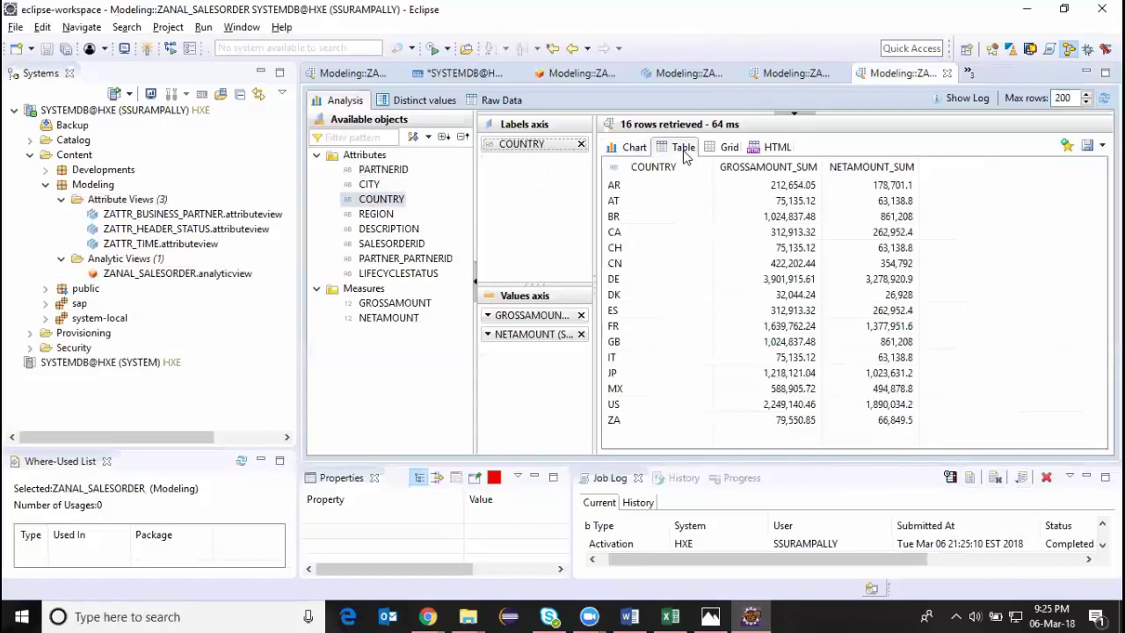
{"action": "left_click", "coordinate": [719, 153]}
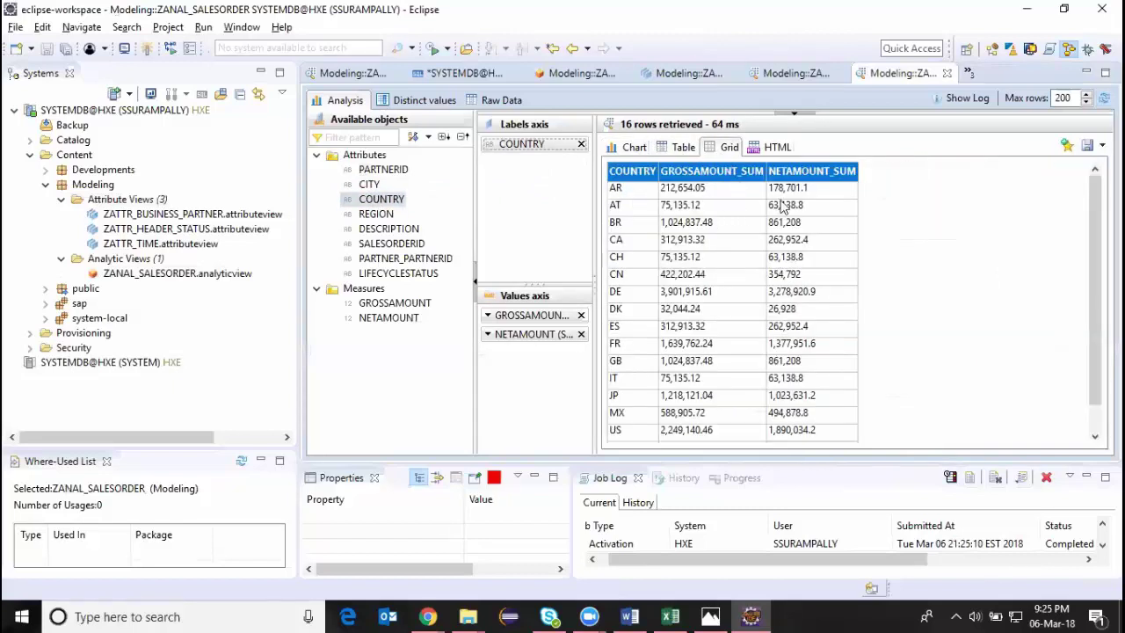
{"action": "left_click", "coordinate": [636, 148]}
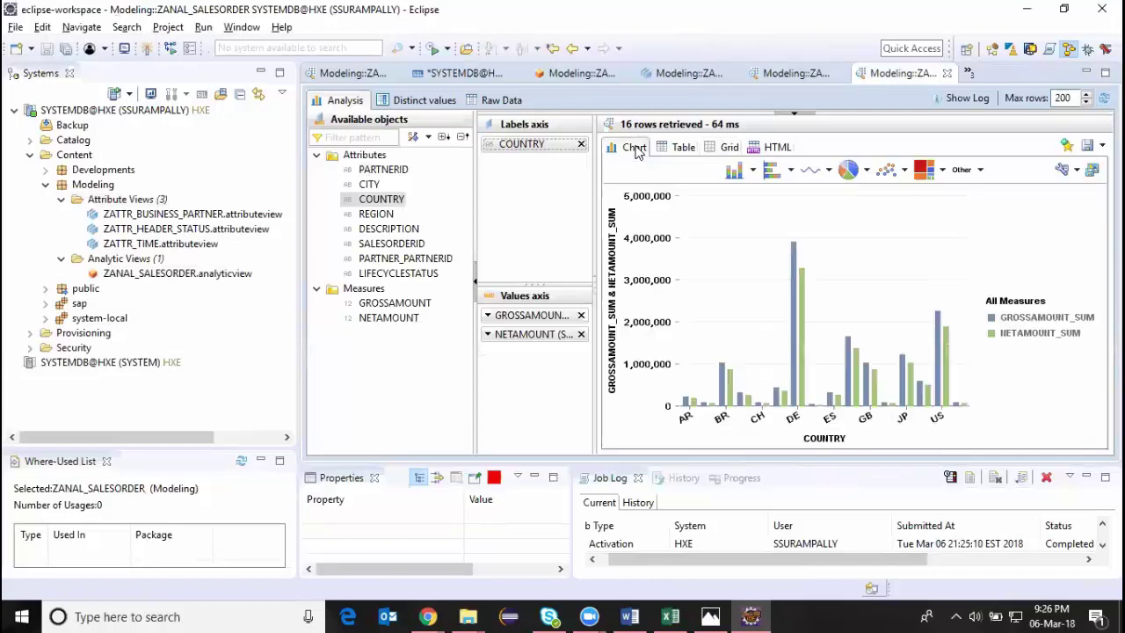
{"action": "left_click", "coordinate": [849, 169]}
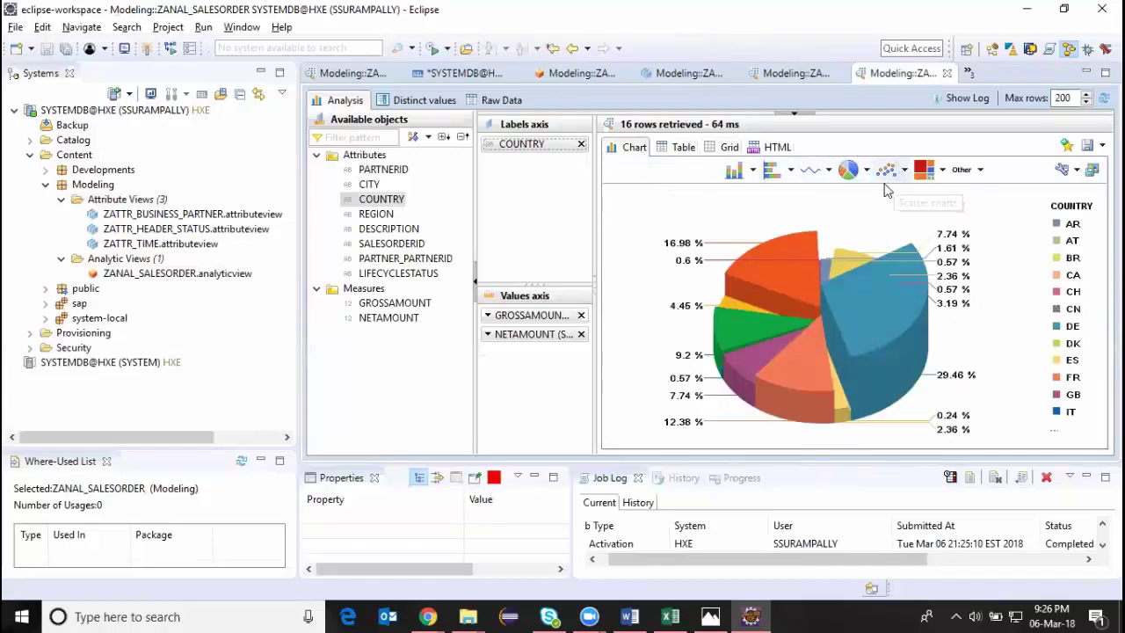
{"action": "mouse_move", "coordinate": [947, 283]}
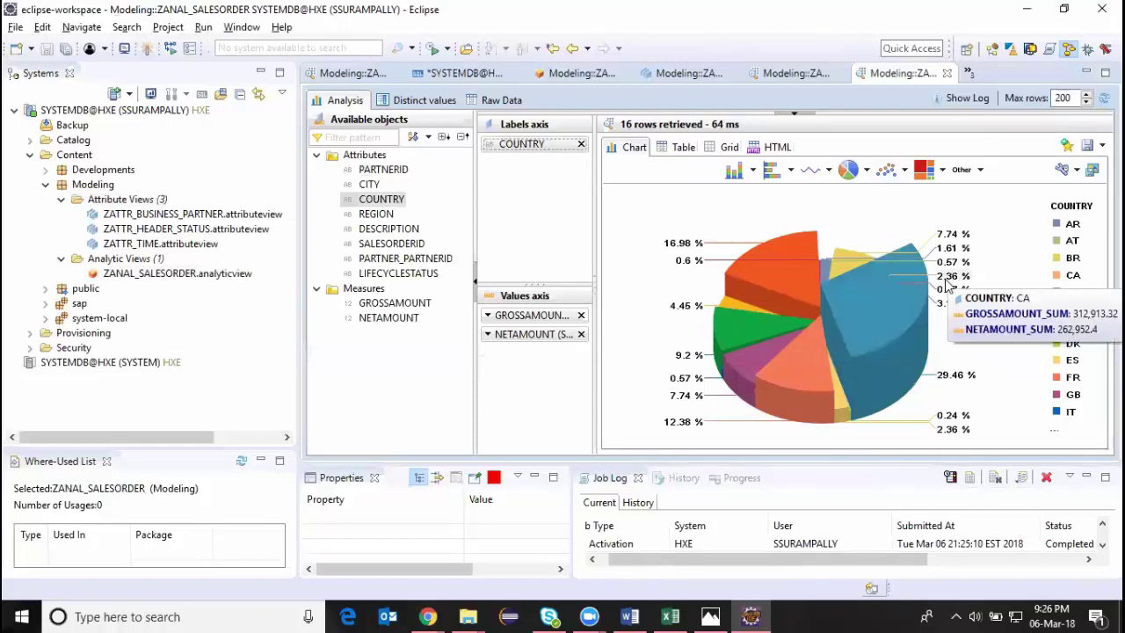
{"action": "mouse_move", "coordinate": [789, 250]}
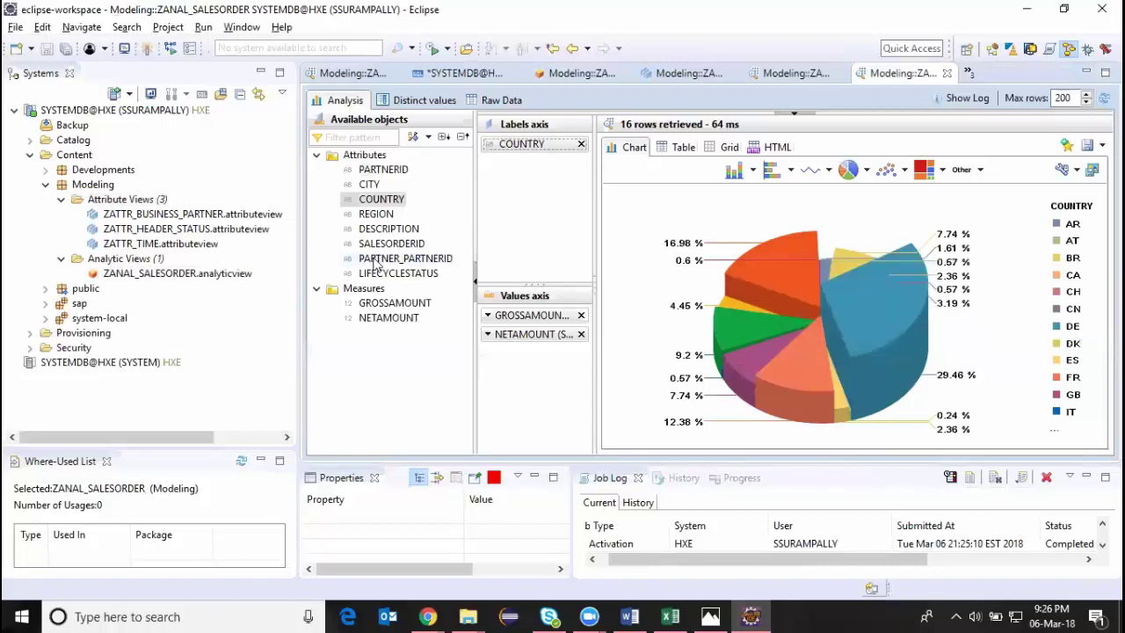
Examine the local columns and view properties in the Semantics node of ZANAL_SALESORDER, with the details area enlarged
{"action": "left_click", "coordinate": [577, 74]}
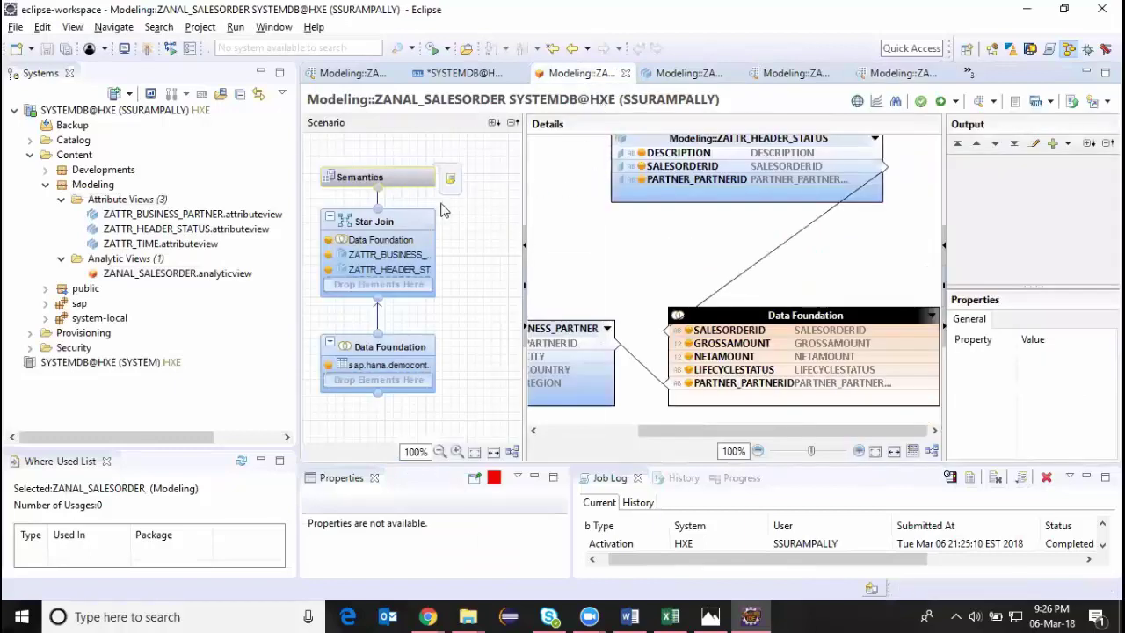
{"action": "left_click_drag", "start_coordinate": [753, 432], "coordinate": [651, 431]}
{"action": "left_click", "coordinate": [392, 171]}
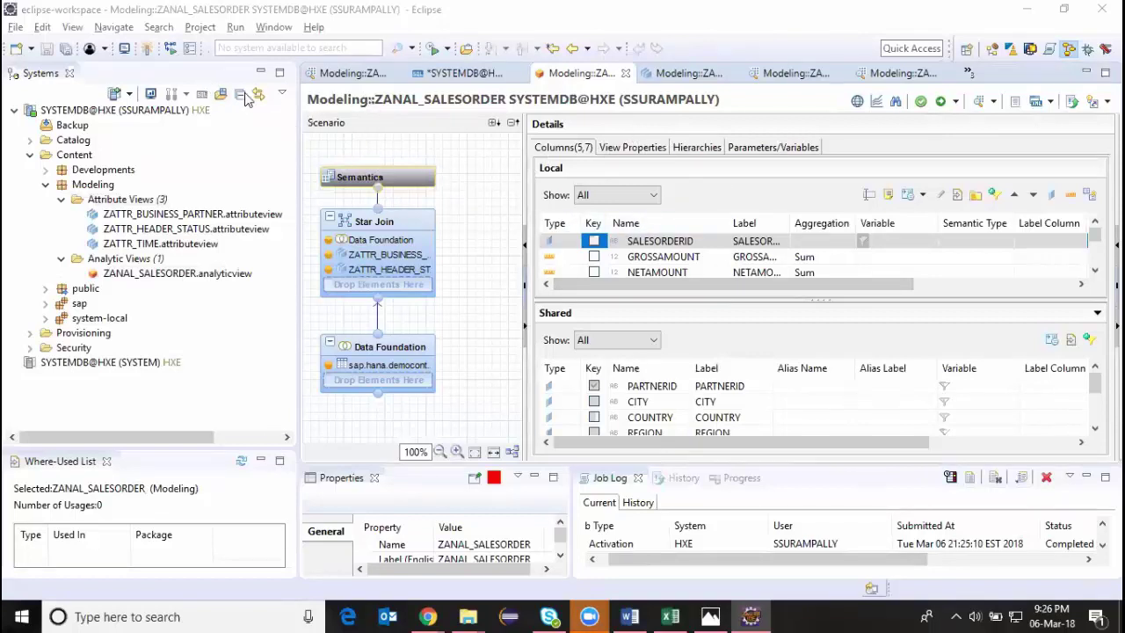
{"action": "left_click", "coordinate": [523, 252]}
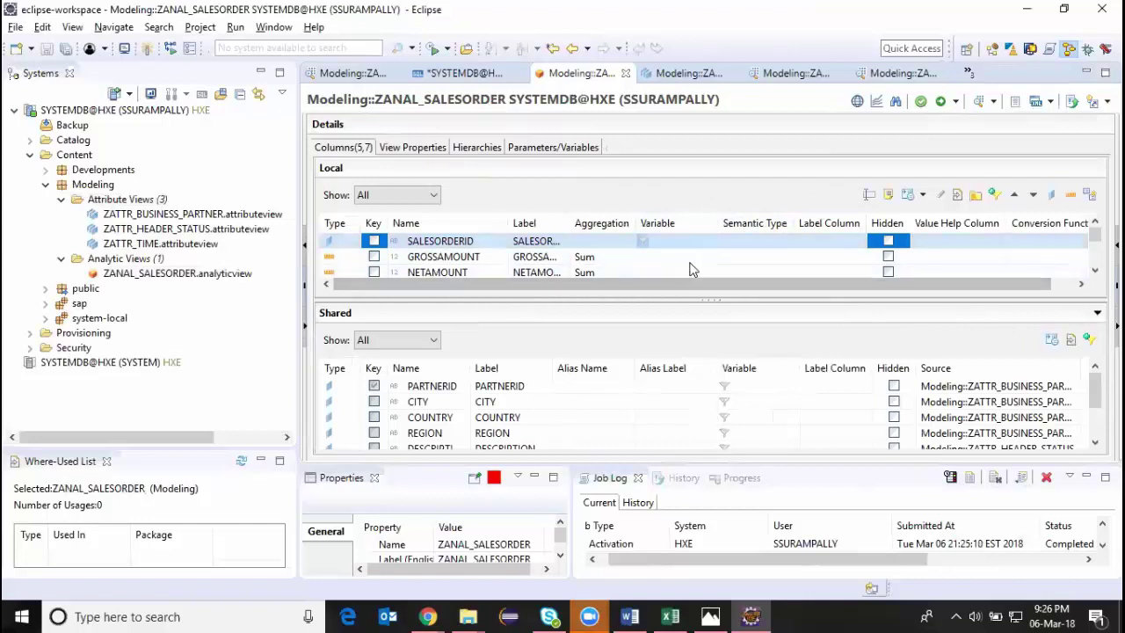
{"action": "left_click_drag", "start_coordinate": [682, 299], "coordinate": [711, 378]}
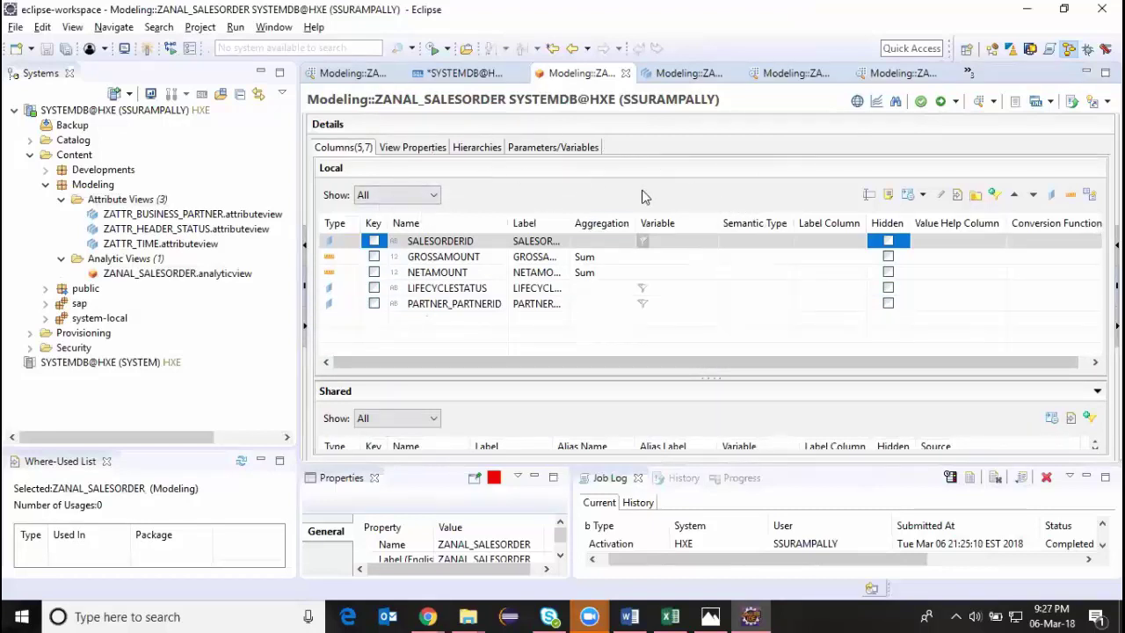
{"action": "left_click", "coordinate": [408, 149]}
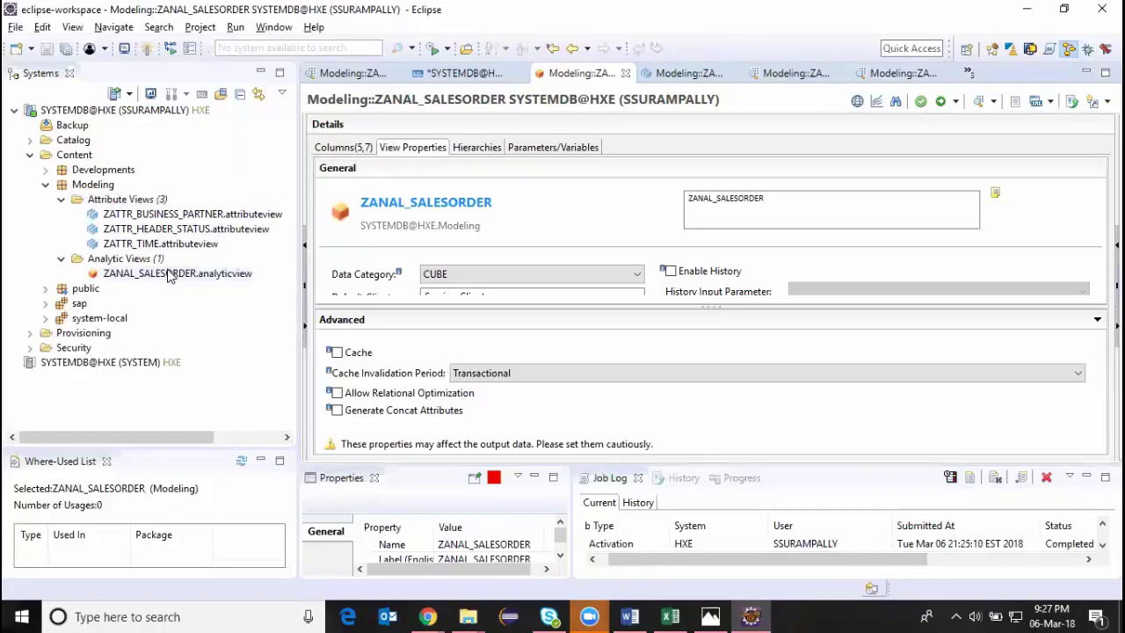
{"action": "left_click", "coordinate": [336, 149]}
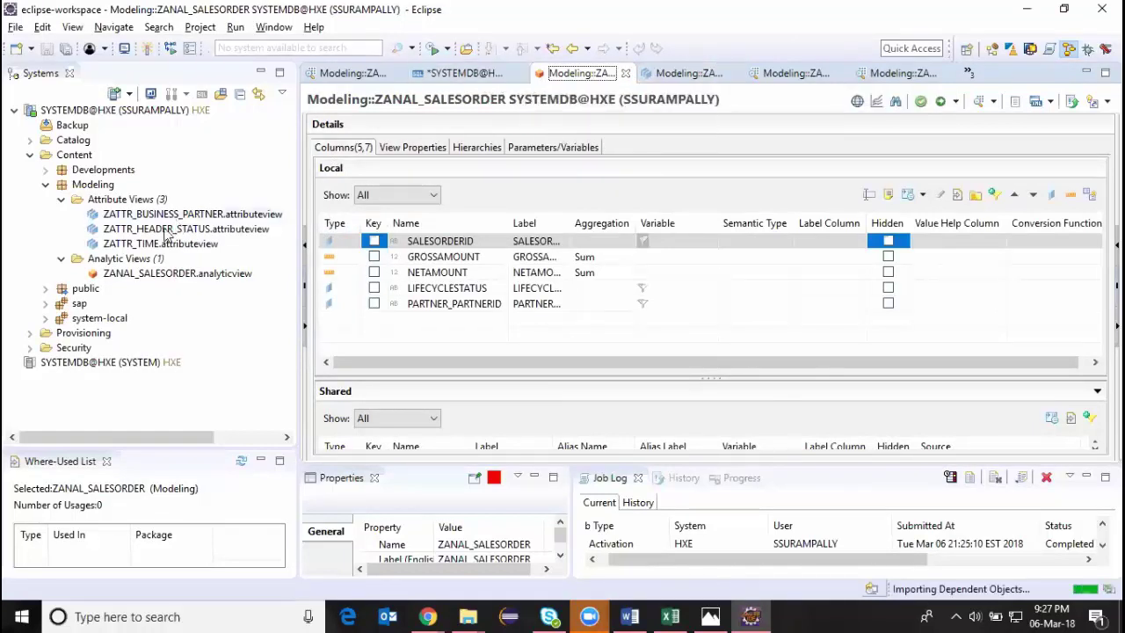
Bring back the scenario diagram of ZANAL_SALESORDER and review the joined attribute views and Data Foundation in its Star Join
{"action": "double_click", "coordinate": [169, 277]}
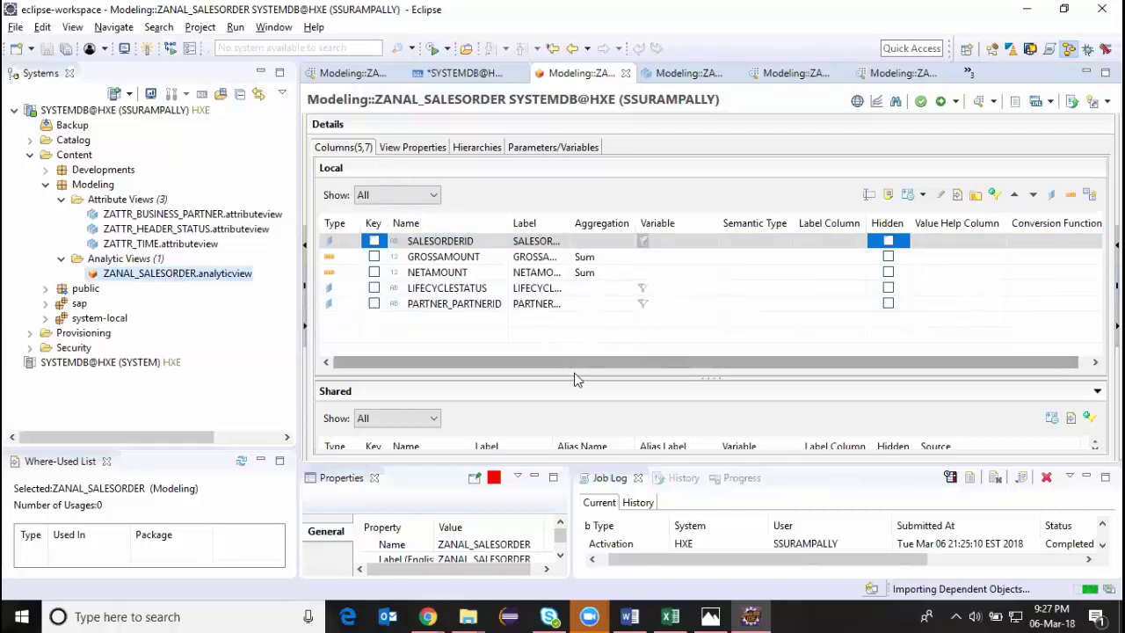
{"action": "left_click_drag", "start_coordinate": [575, 377], "coordinate": [586, 352]}
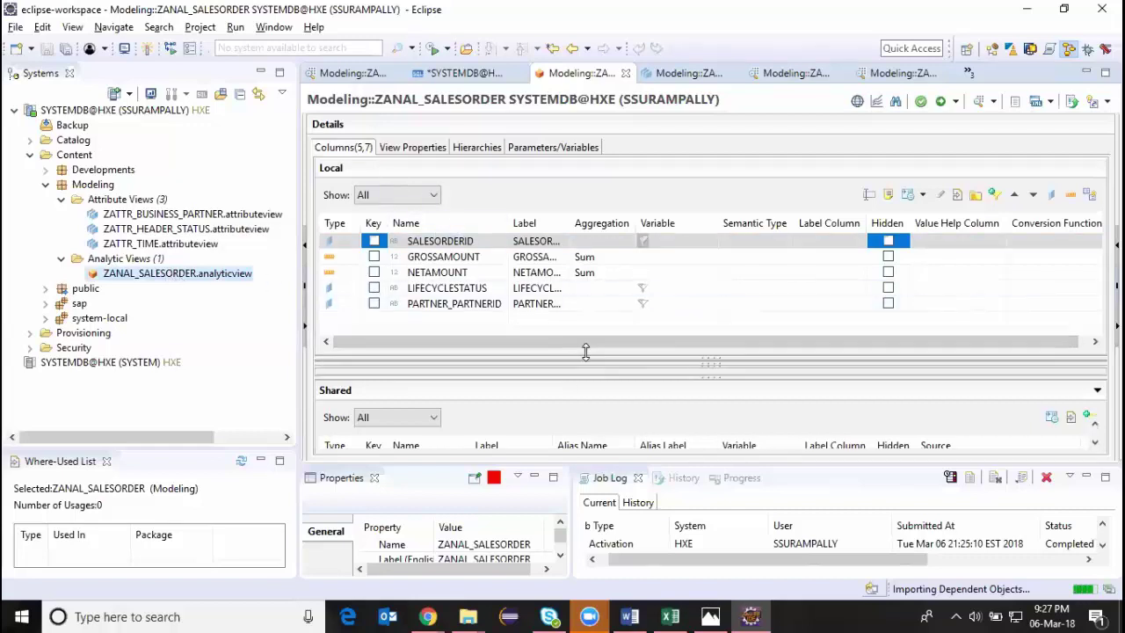
{"action": "left_click", "coordinate": [308, 293]}
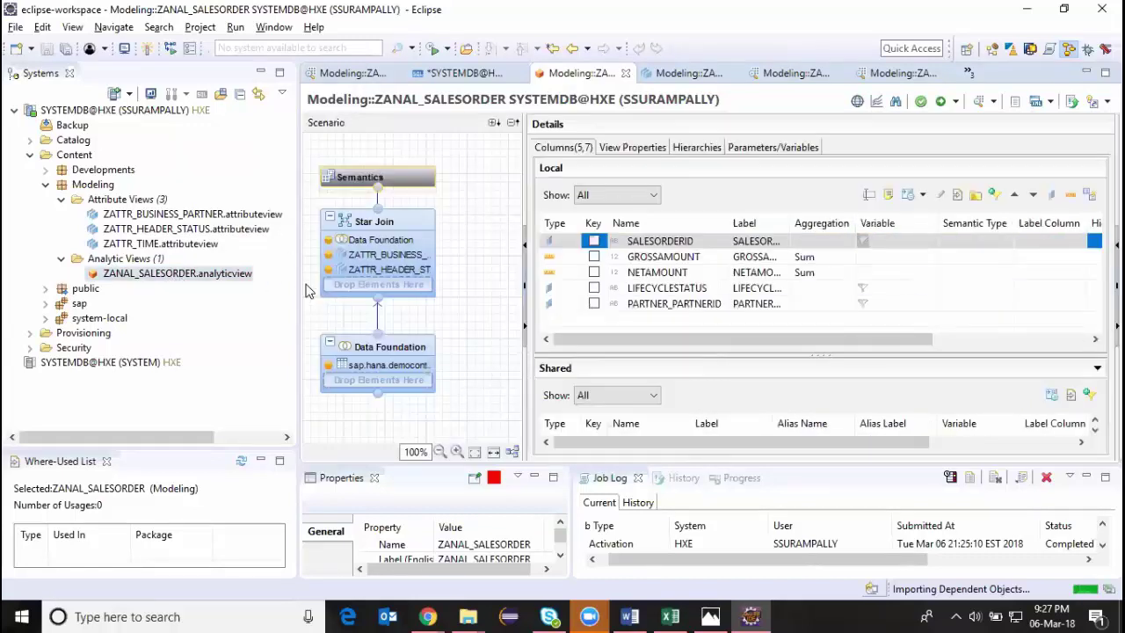
{"action": "left_click", "coordinate": [391, 222]}
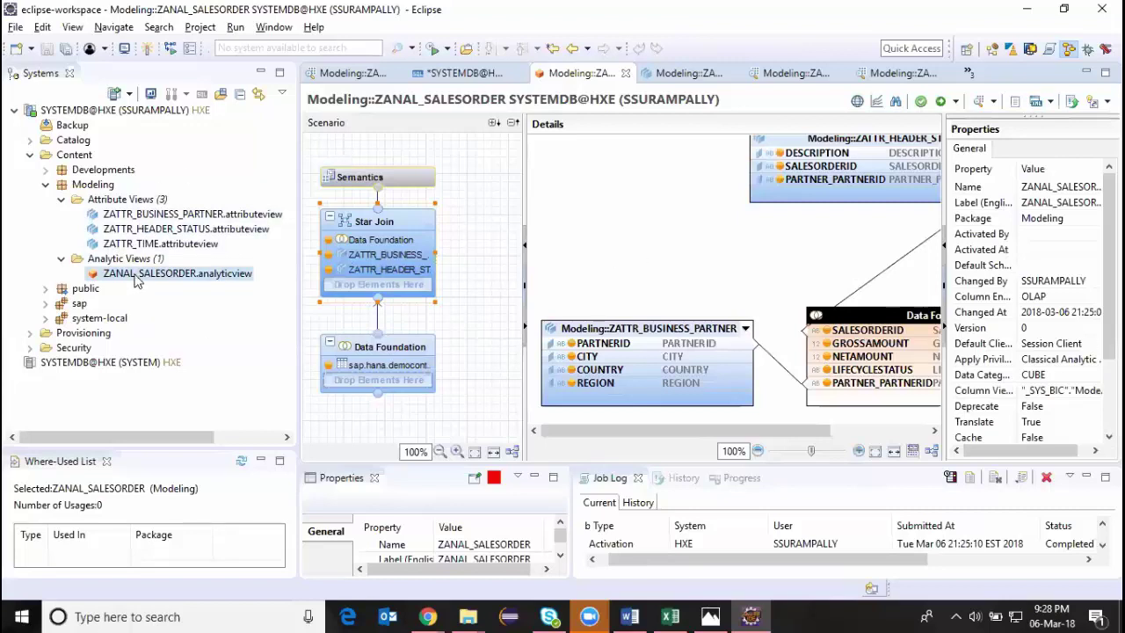
{"action": "mouse_move", "coordinate": [415, 225]}
{"action": "mouse_move", "coordinate": [396, 180]}
{"action": "mouse_move", "coordinate": [827, 182]}
{"action": "left_click", "coordinate": [60, 199]}
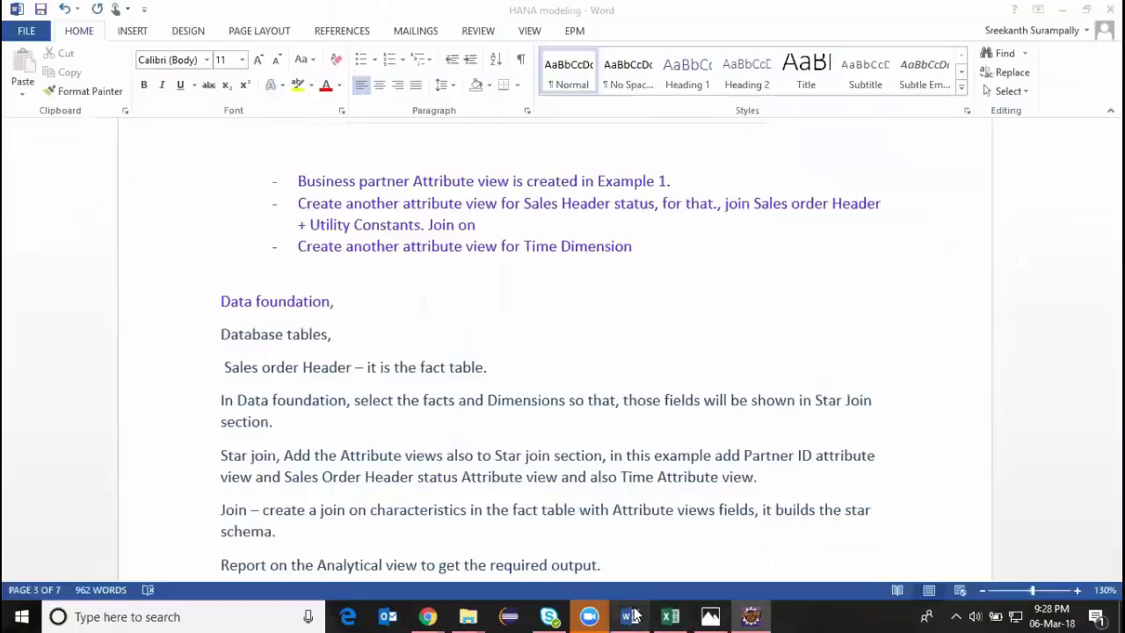
Switch to the HANA modeling Word document and read the Calculation view notes from Projection through Union and the example calculation views
{"action": "left_click", "coordinate": [630, 616]}
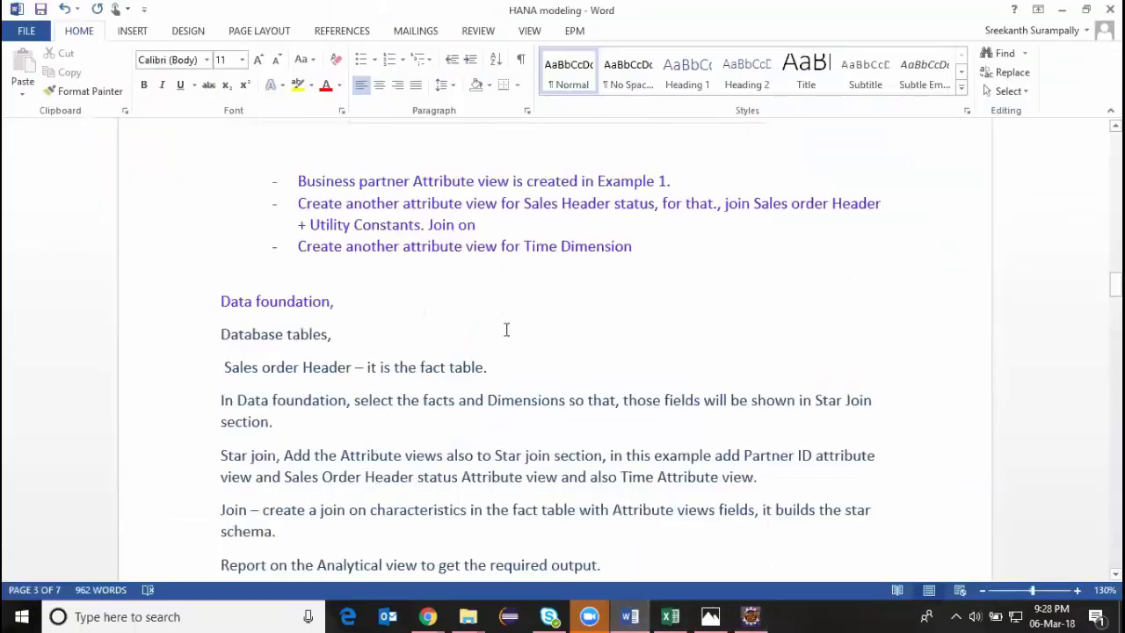
{"action": "scroll", "coordinate": [493, 351], "scroll_direction": "down", "scroll_amount": 7}
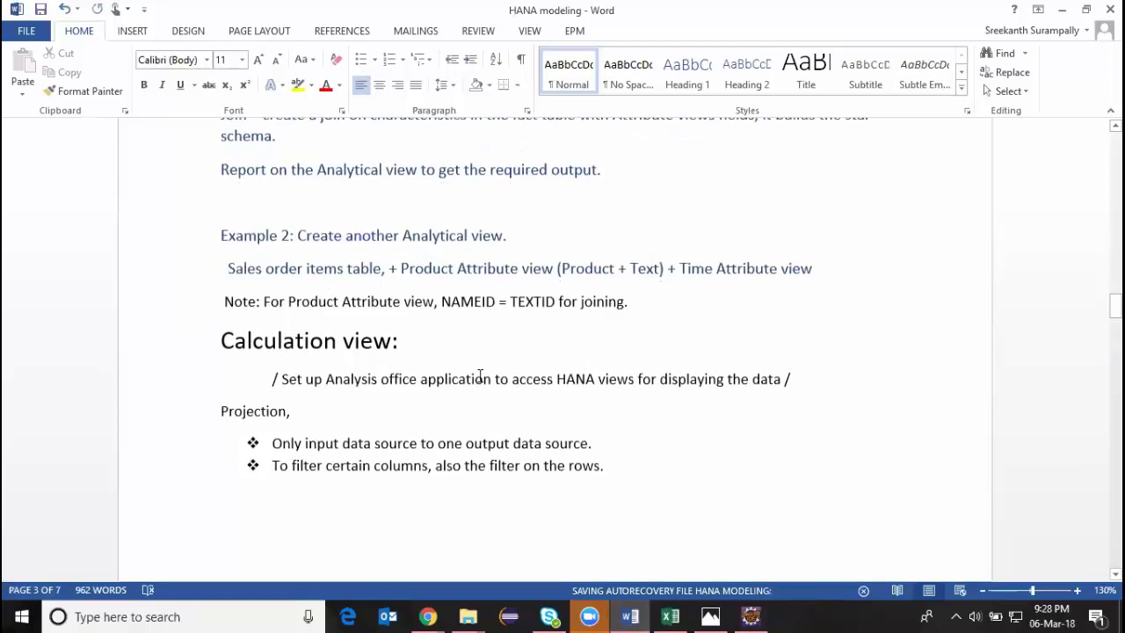
{"action": "scroll", "coordinate": [473, 368], "scroll_direction": "down", "scroll_amount": 5}
{"action": "scroll", "coordinate": [472, 368], "scroll_direction": "up", "scroll_amount": 1}
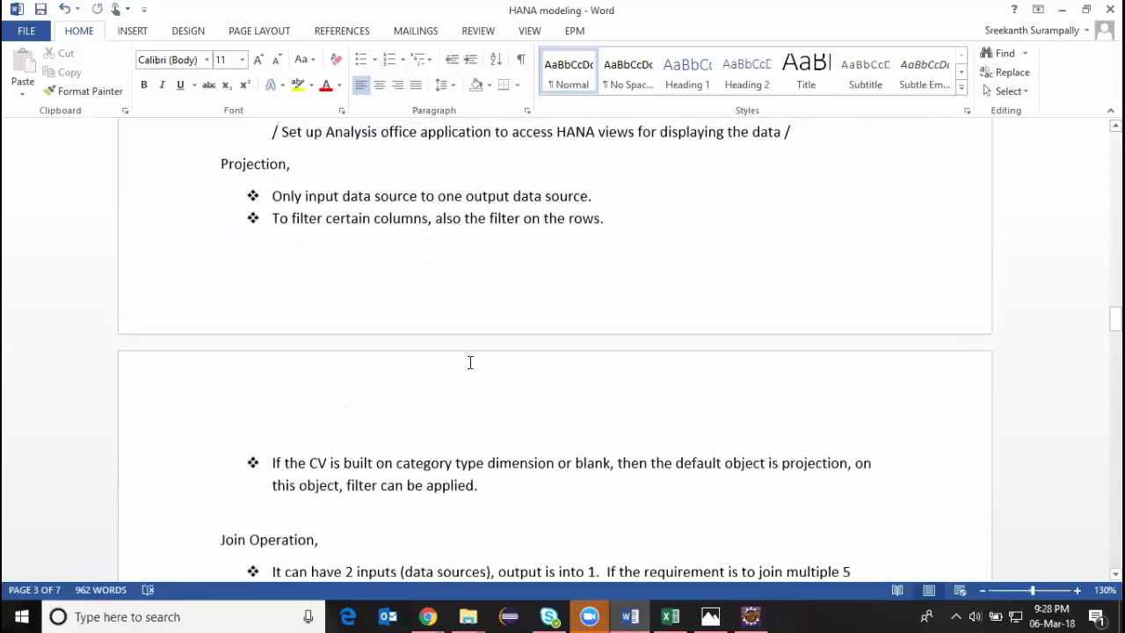
{"action": "scroll", "coordinate": [369, 299], "scroll_direction": "down", "scroll_amount": 2}
{"action": "scroll", "coordinate": [370, 299], "scroll_direction": "down", "scroll_amount": 3}
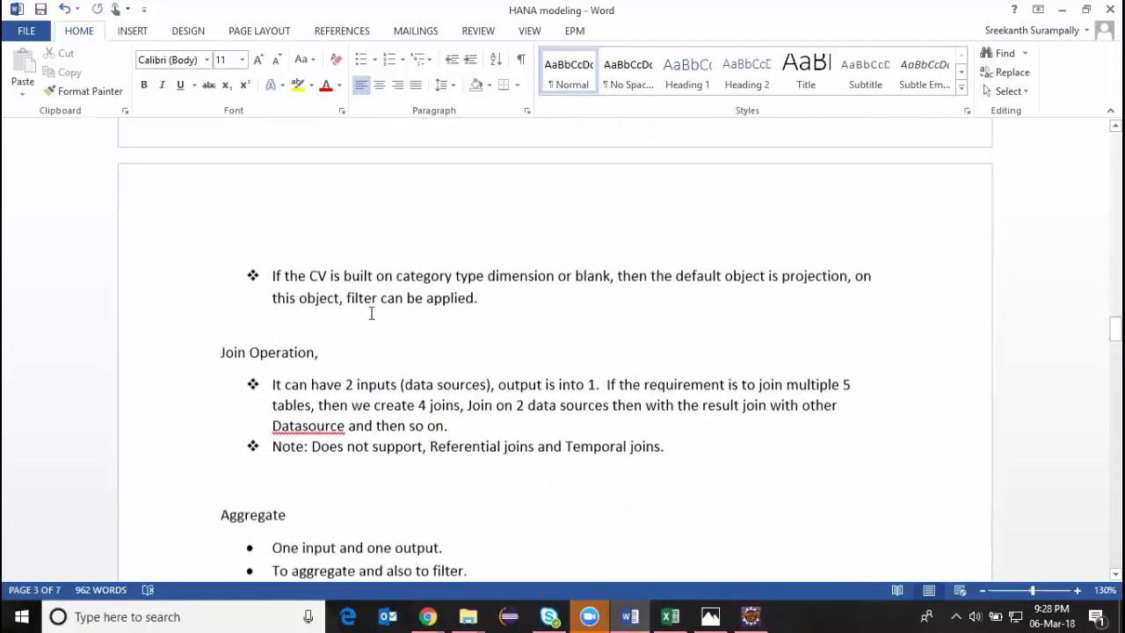
{"action": "scroll", "coordinate": [307, 472], "scroll_direction": "down", "scroll_amount": 9}
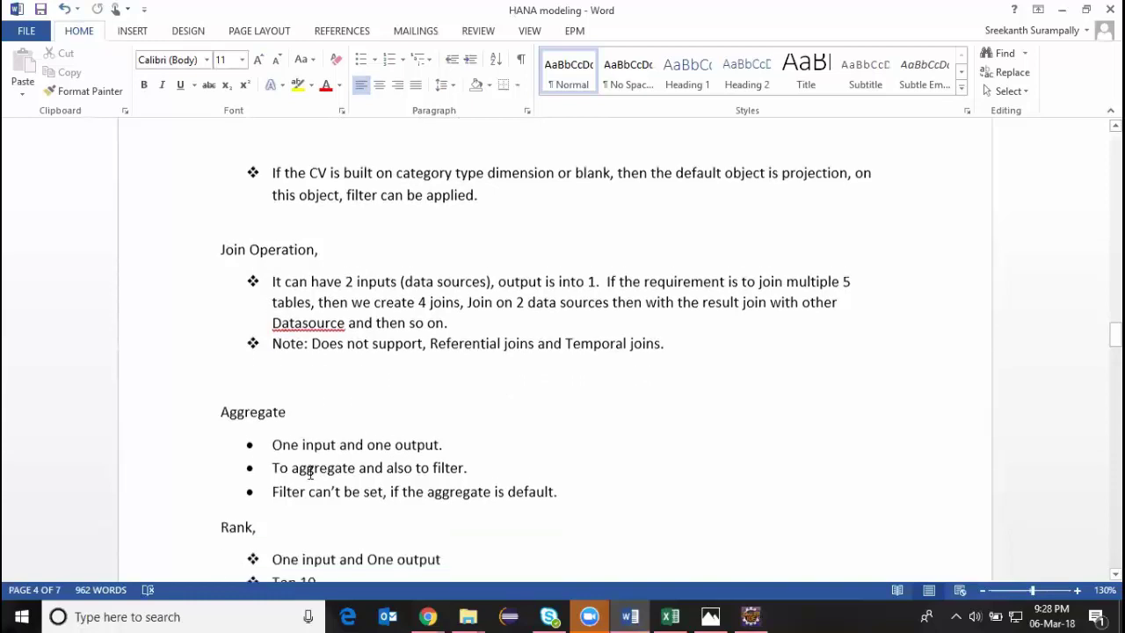
{"action": "scroll", "coordinate": [395, 392], "scroll_direction": "down", "scroll_amount": 1}
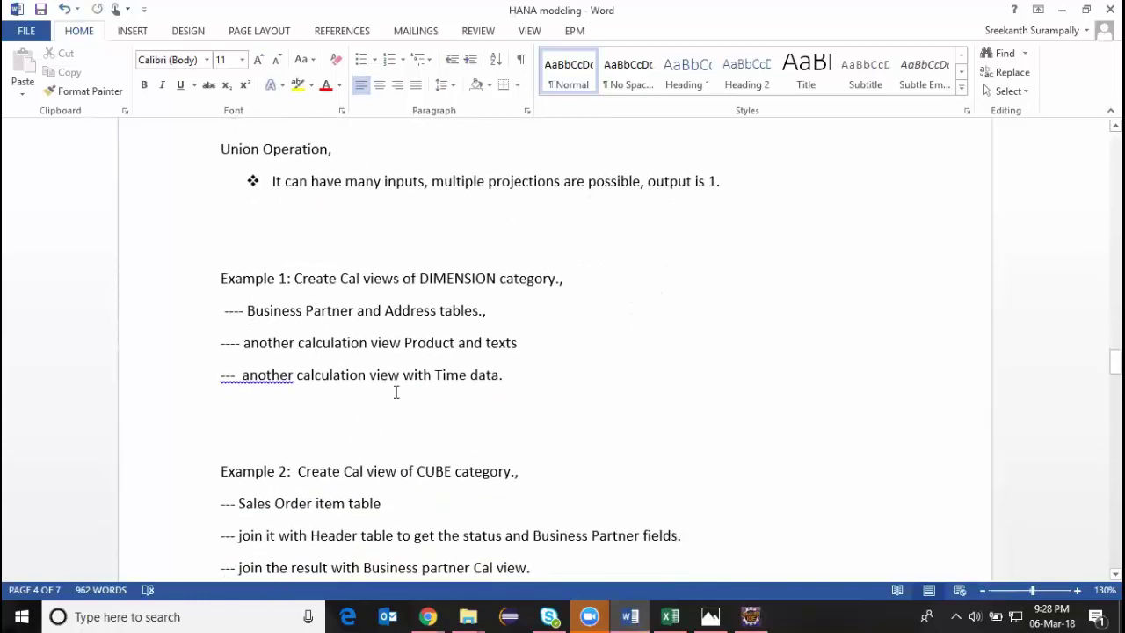
{"action": "scroll", "coordinate": [465, 360], "scroll_direction": "down", "scroll_amount": 3}
Read the notes on calculation view properties, the SQL Engine, the UNION and RANK nodes, and calculated and restricted columns
{"action": "scroll", "coordinate": [465, 361], "scroll_direction": "down", "scroll_amount": 15}
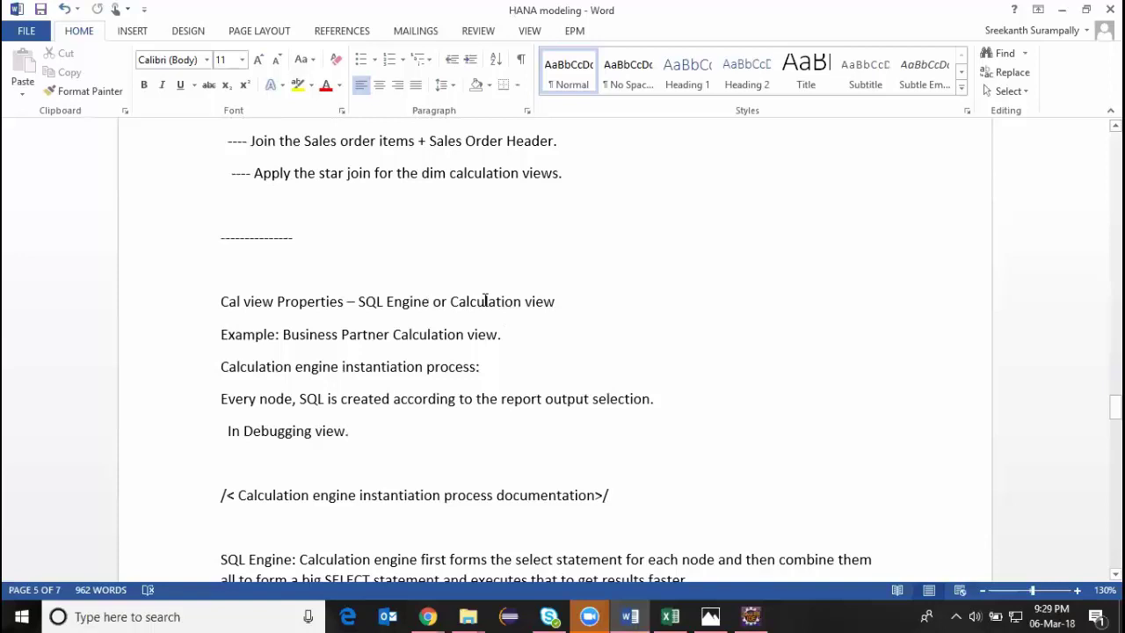
{"action": "scroll", "coordinate": [363, 390], "scroll_direction": "down", "scroll_amount": 3}
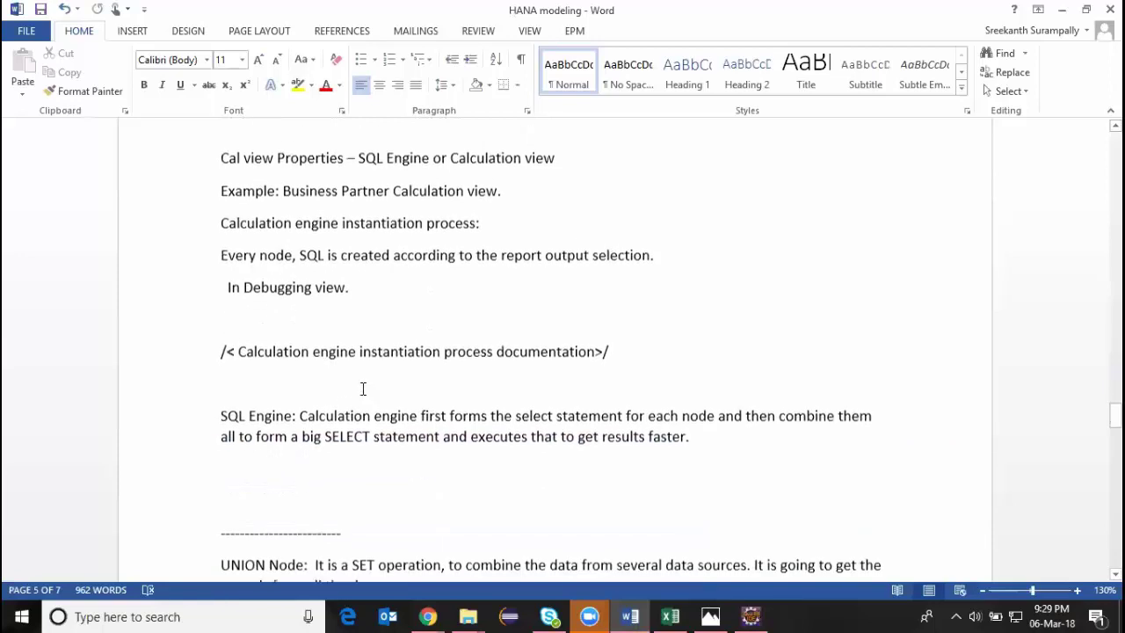
{"action": "scroll", "coordinate": [362, 390], "scroll_direction": "down", "scroll_amount": 2}
{"action": "scroll", "coordinate": [361, 389], "scroll_direction": "down", "scroll_amount": 3}
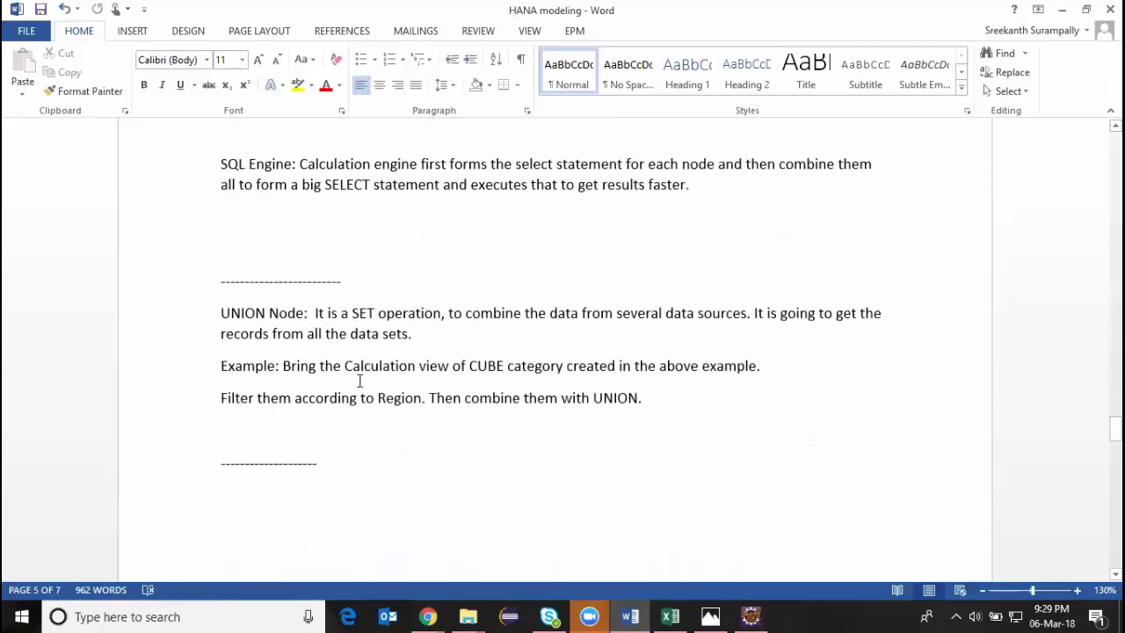
{"action": "scroll", "coordinate": [359, 381], "scroll_direction": "down", "scroll_amount": 10}
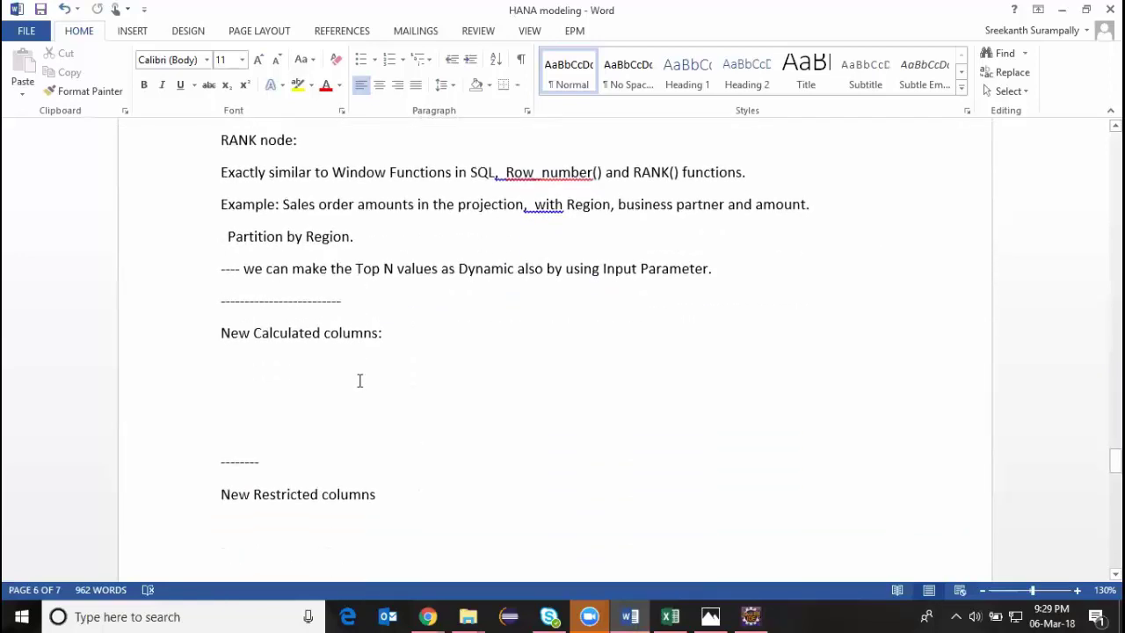
{"action": "scroll", "coordinate": [361, 378], "scroll_direction": "down", "scroll_amount": 4}
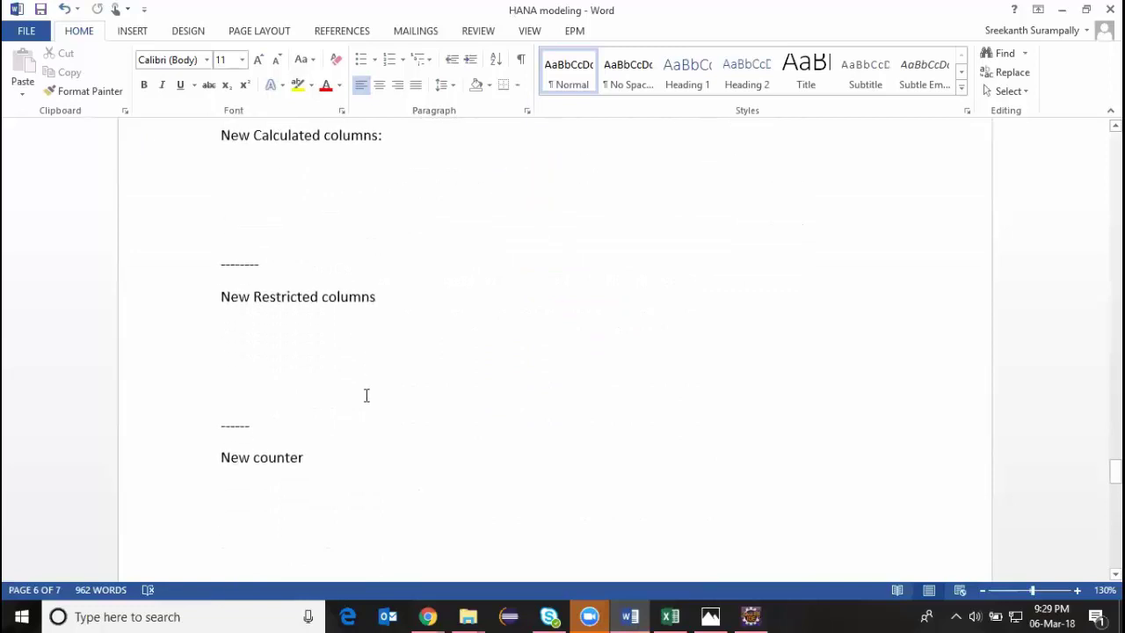
Review the remaining notes on counters, input parameters versus variables, hierarchies, currency conversion, refactoring and mass copy
{"action": "scroll", "coordinate": [367, 435], "scroll_direction": "down", "scroll_amount": 5}
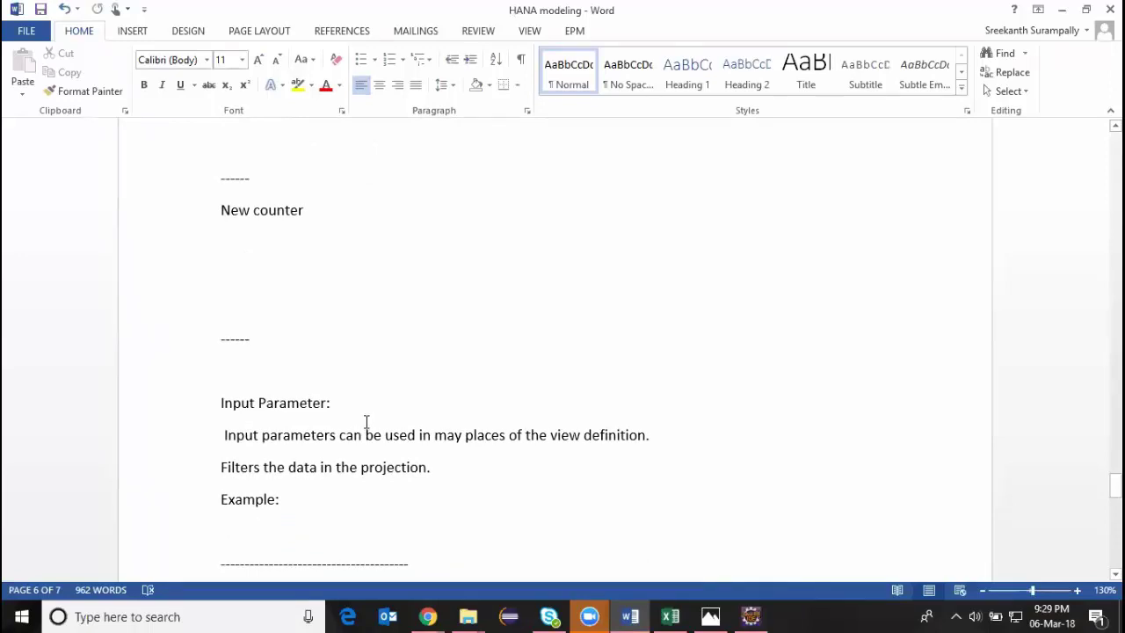
{"action": "scroll", "coordinate": [367, 423], "scroll_direction": "down", "scroll_amount": 4}
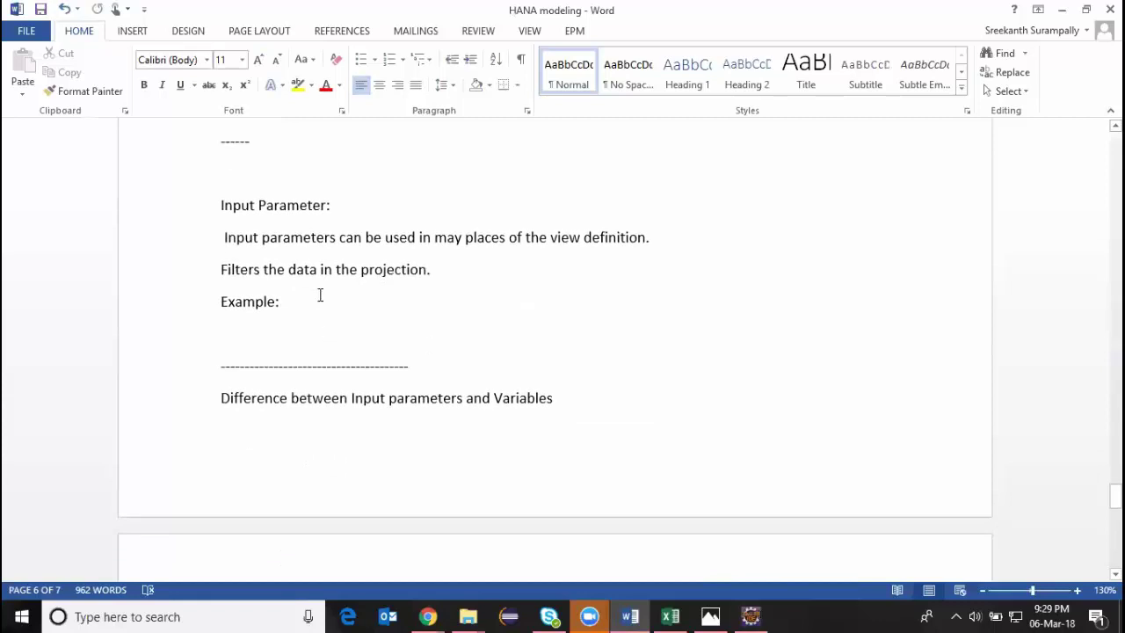
{"action": "scroll", "coordinate": [378, 383], "scroll_direction": "down", "scroll_amount": 5}
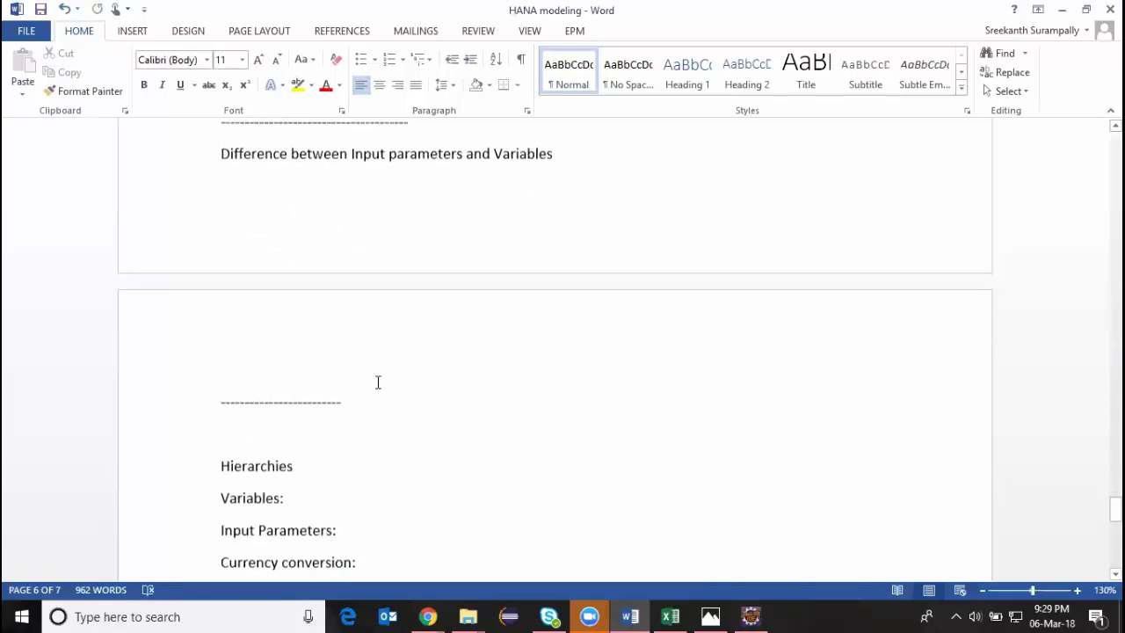
{"action": "scroll", "coordinate": [351, 409], "scroll_direction": "down", "scroll_amount": 2}
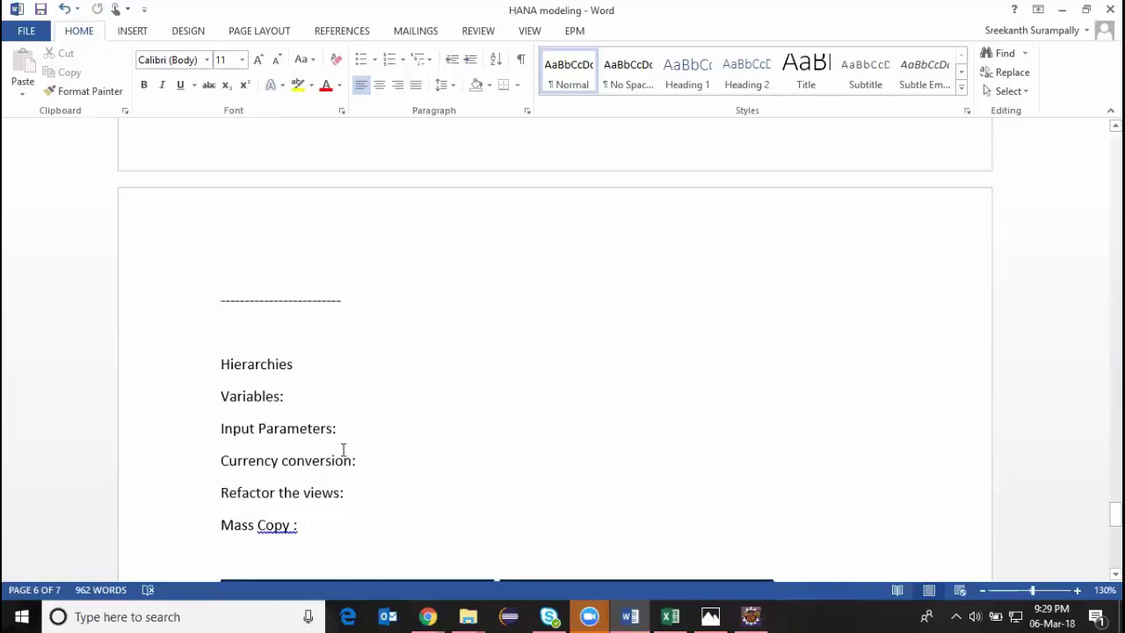
{"action": "scroll", "coordinate": [308, 498], "scroll_direction": "down", "scroll_amount": 2}
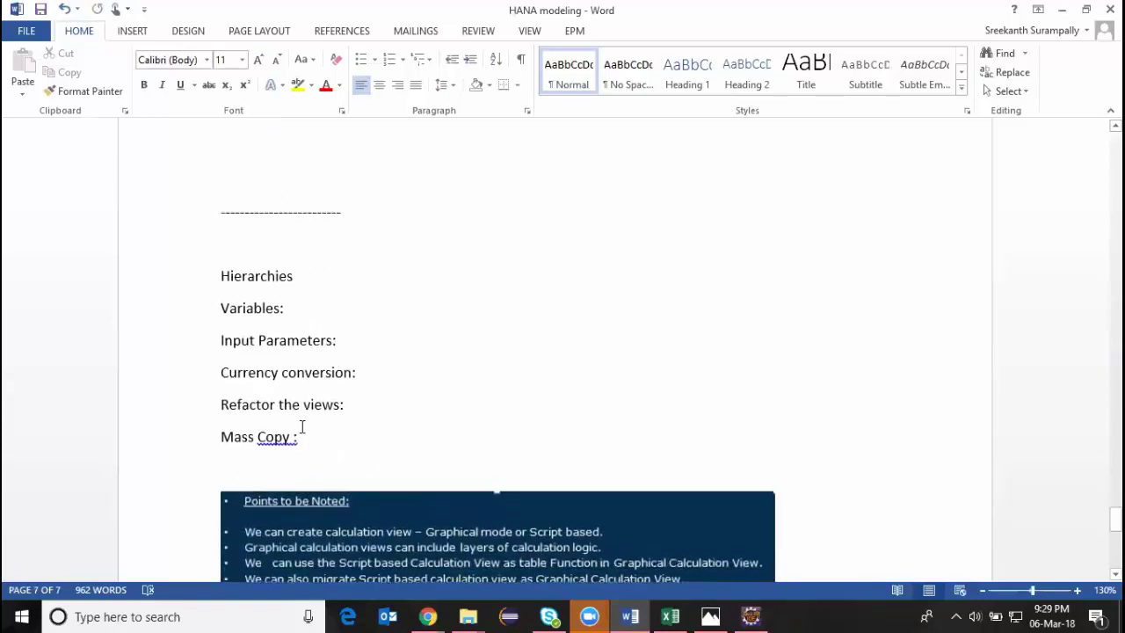
{"action": "scroll", "coordinate": [301, 427], "scroll_direction": "up", "scroll_amount": 4}
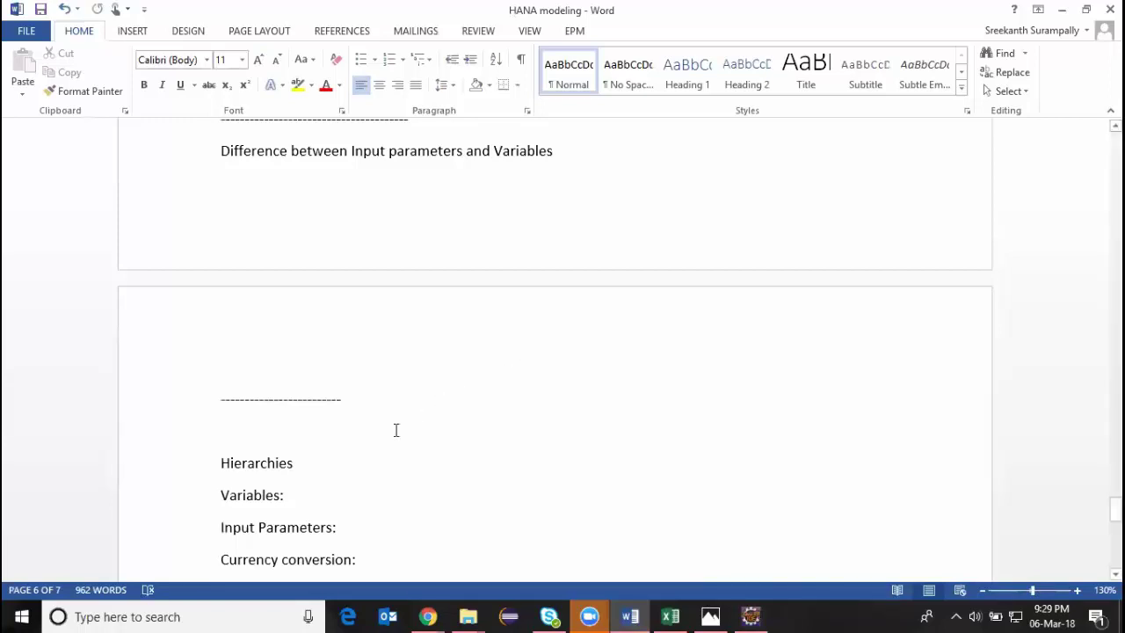
{"action": "scroll", "coordinate": [361, 452], "scroll_direction": "down", "scroll_amount": 3}
{"action": "scroll", "coordinate": [360, 452], "scroll_direction": "up", "scroll_amount": 1}
{"action": "scroll", "coordinate": [361, 452], "scroll_direction": "up", "scroll_amount": 2}
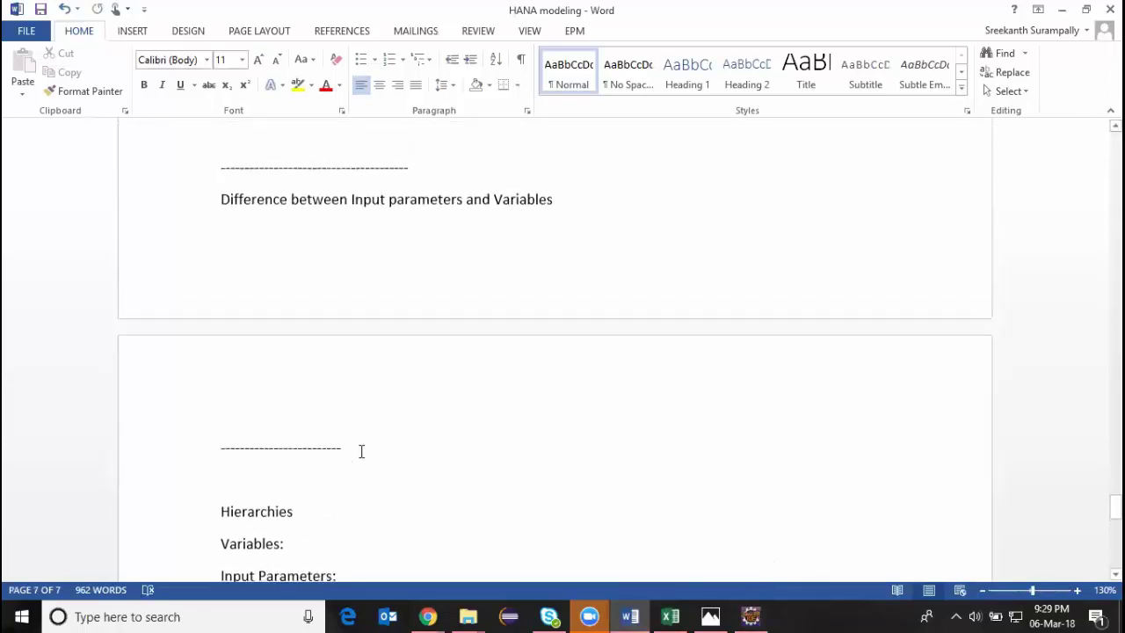
Switch to Eclipse, expand Column Views under the _SYS_BIC schema in the Catalog, and widen the Systems tree to show full view names
{"action": "key", "text": "alt+Tab"}
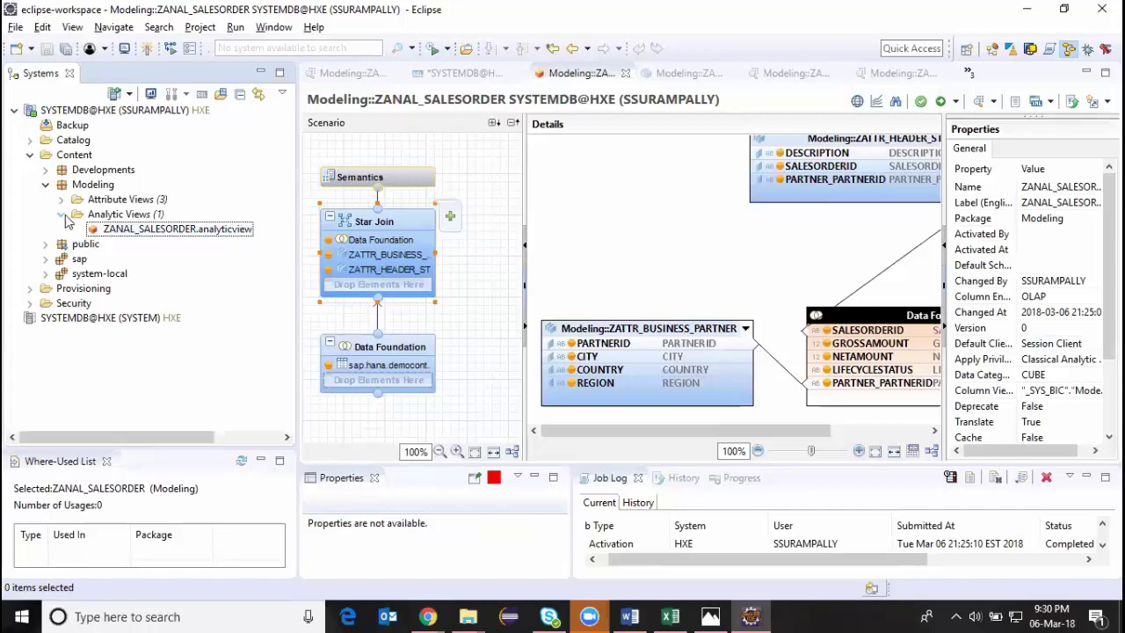
{"action": "left_click", "coordinate": [29, 140]}
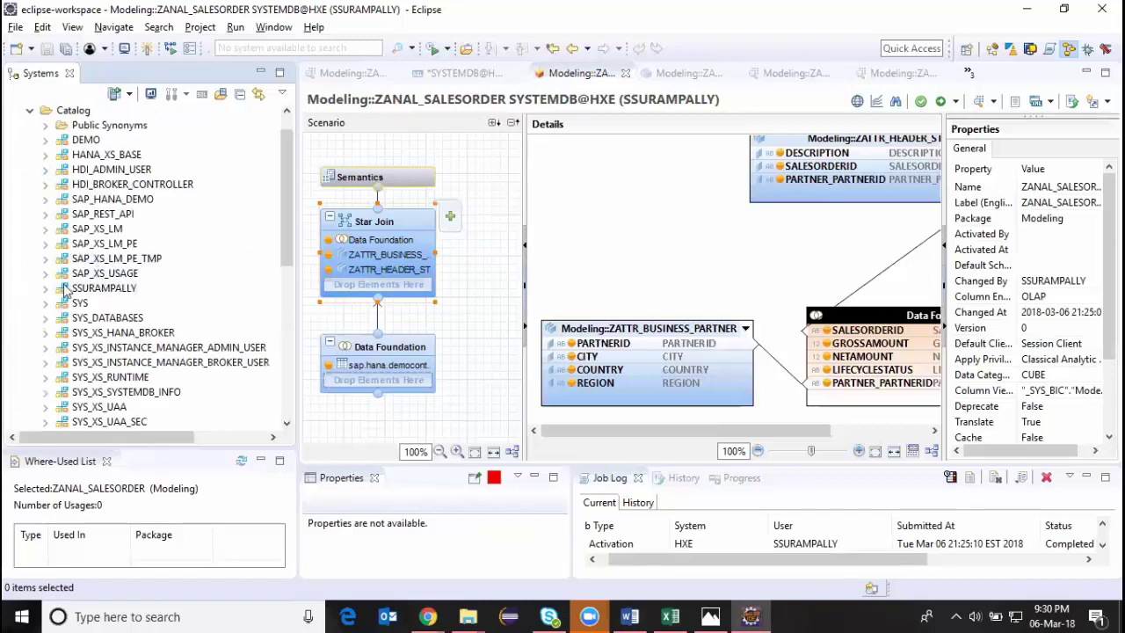
{"action": "scroll", "coordinate": [50, 286], "scroll_direction": "down", "scroll_amount": 5}
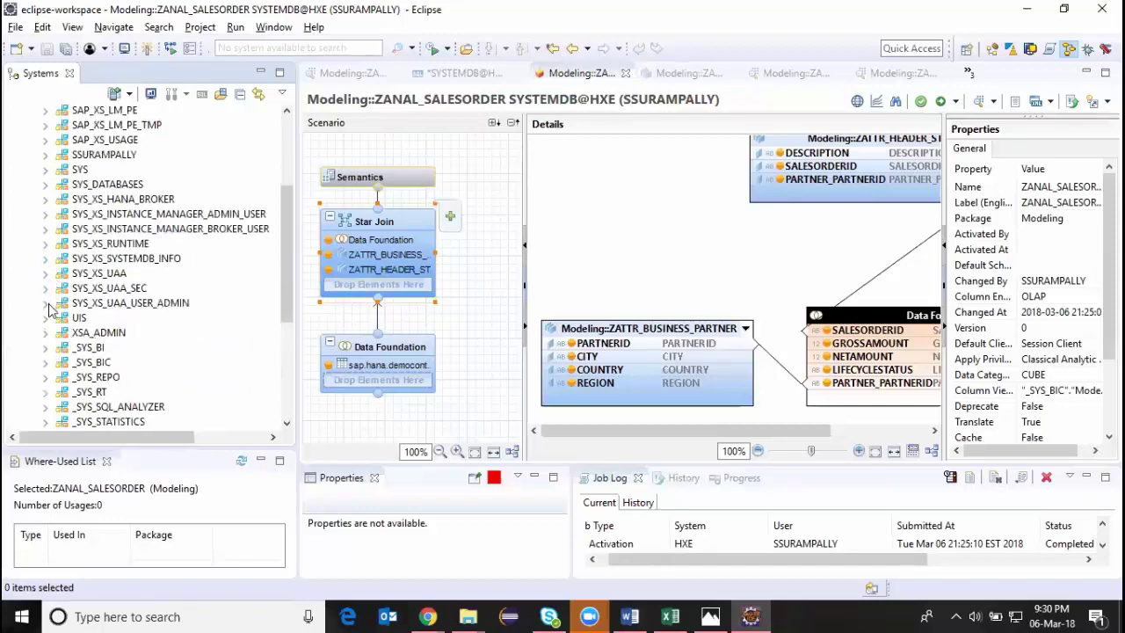
{"action": "left_click", "coordinate": [47, 274]}
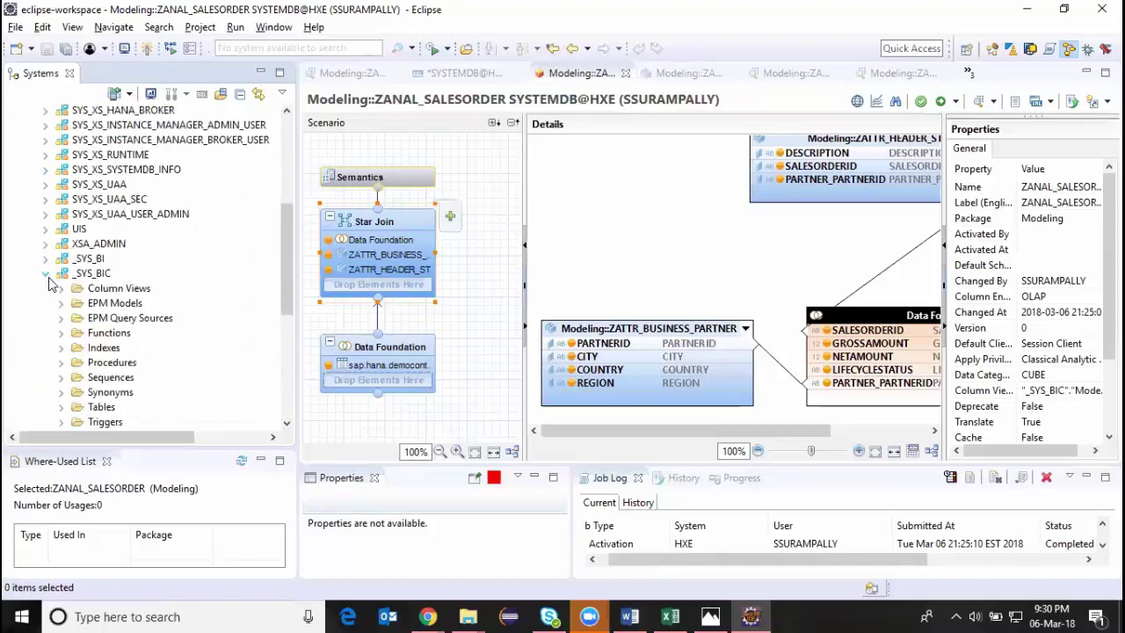
{"action": "left_click", "coordinate": [92, 275]}
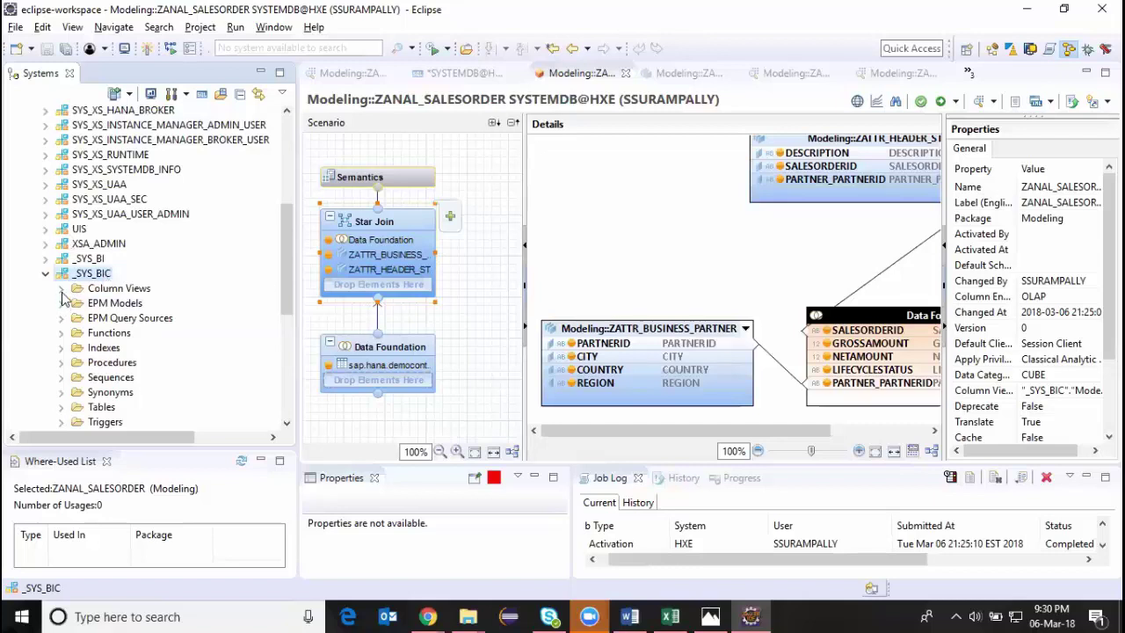
{"action": "left_click", "coordinate": [61, 289]}
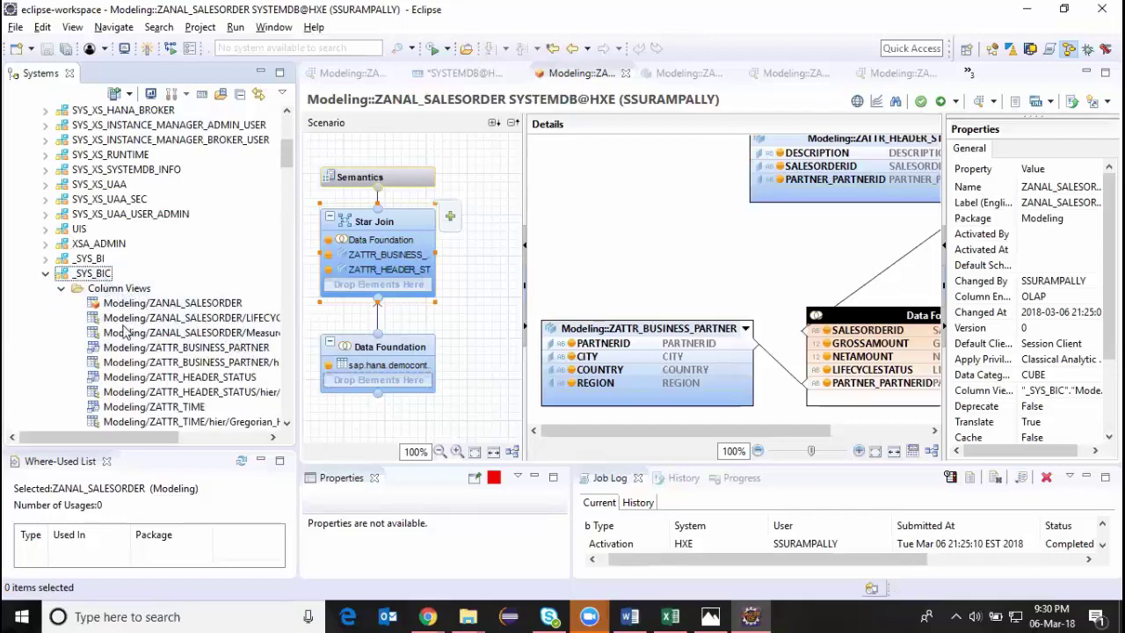
{"action": "scroll", "coordinate": [126, 329], "scroll_direction": "down", "scroll_amount": 3}
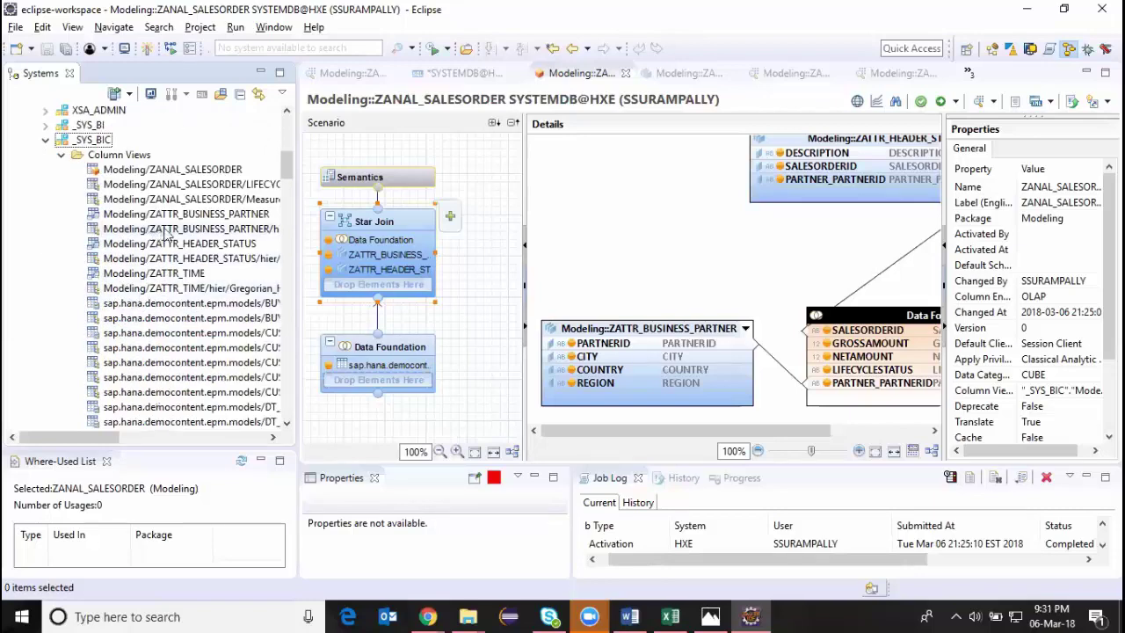
{"action": "left_click_drag", "start_coordinate": [299, 132], "coordinate": [501, 149]}
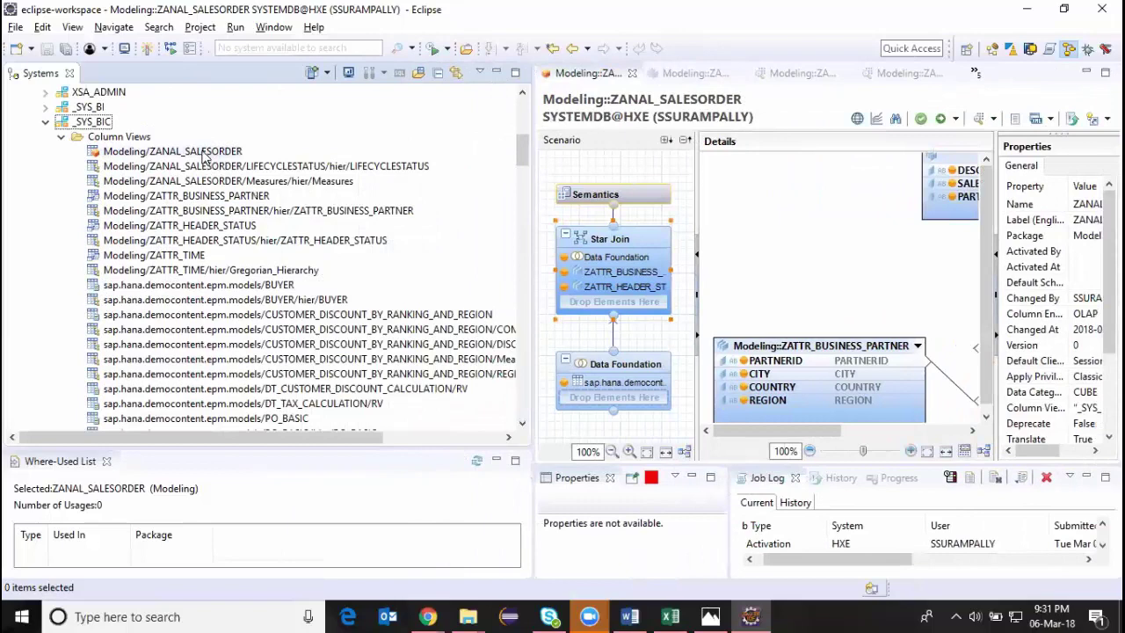
Write and run select * from "_SYS_BIC"."Modeling/ZANAL_SALESORDER" ; in an SQL console
{"action": "left_click", "coordinate": [204, 154]}
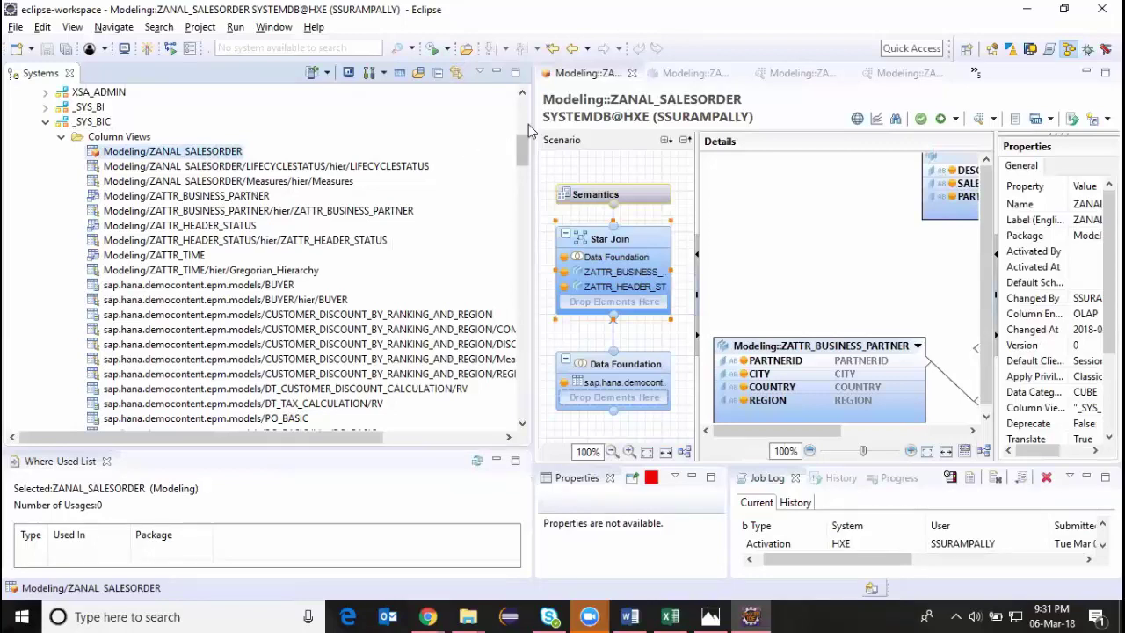
{"action": "left_click", "coordinate": [400, 76]}
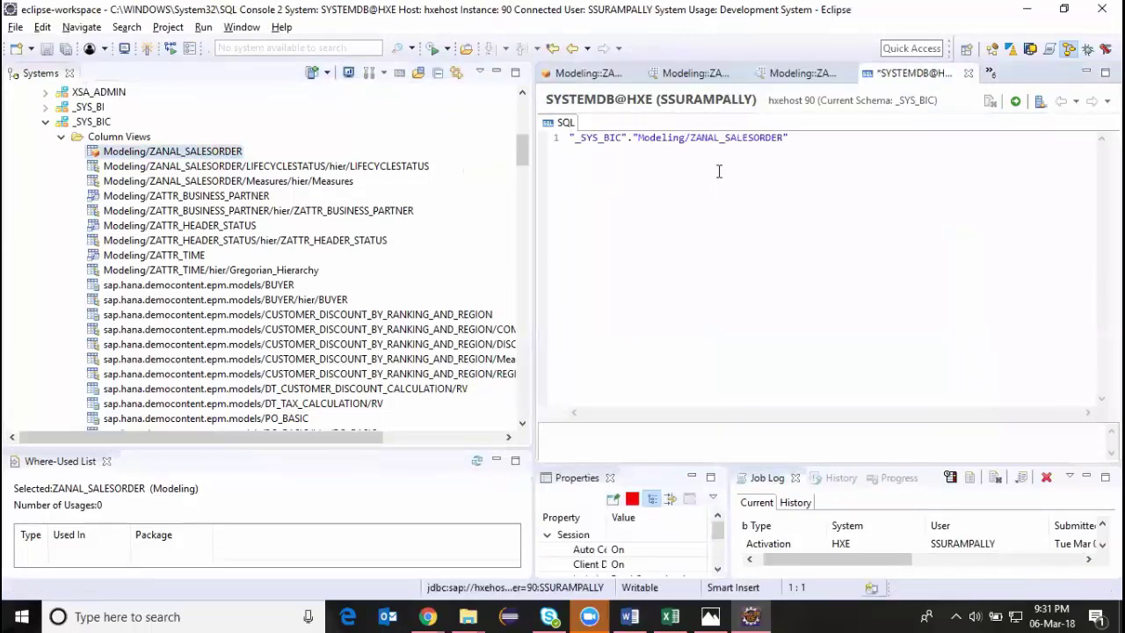
{"action": "type", "text": "select * "}
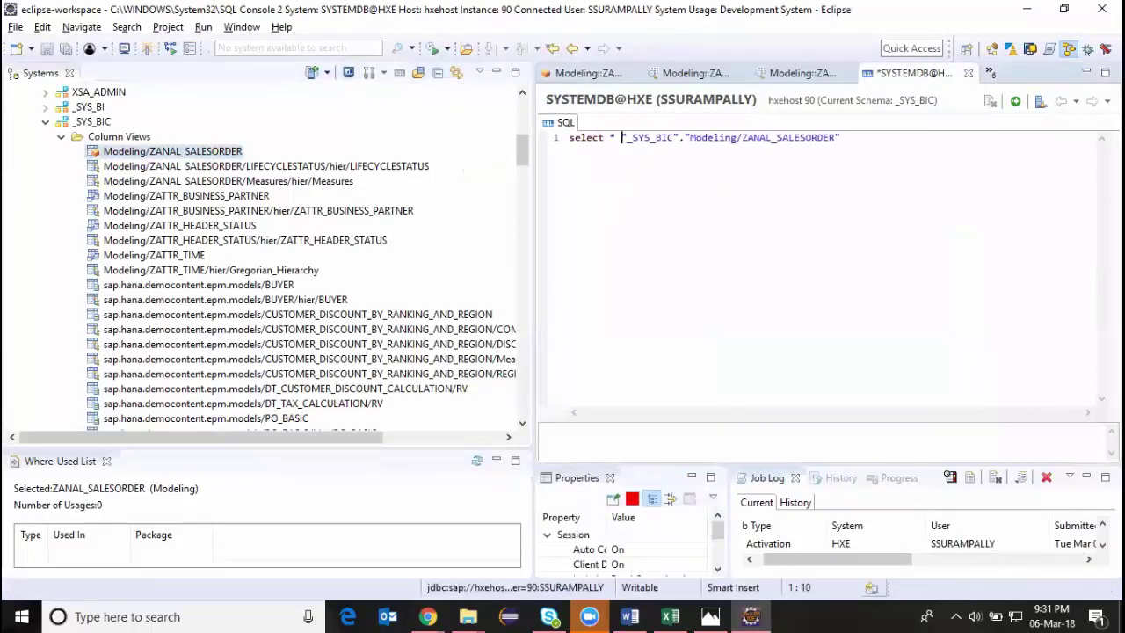
{"action": "type", "text": "from"}
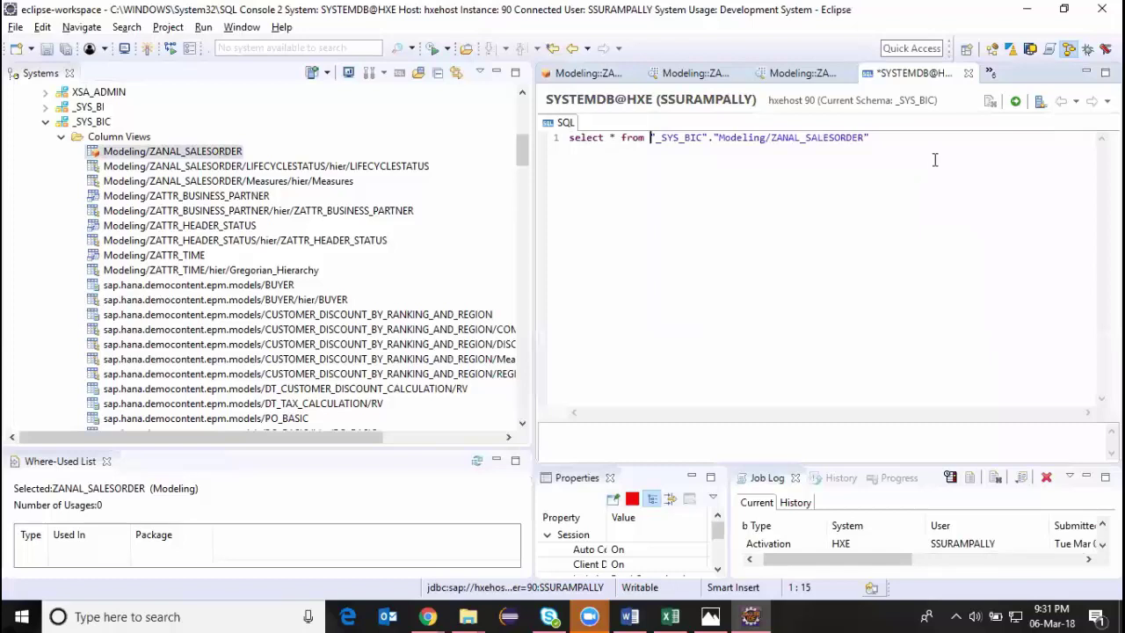
{"action": "left_click", "coordinate": [925, 148]}
{"action": "type", "text": ";"}
{"action": "left_click", "coordinate": [1018, 102]}
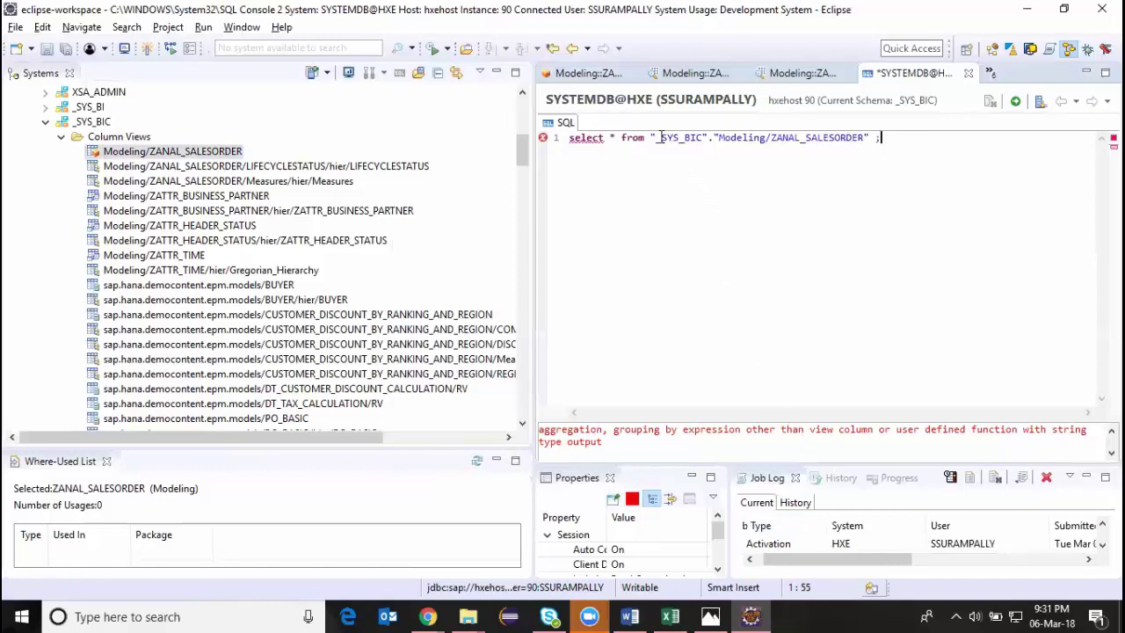
Remove the asterisk from the select statement on "_SYS_BIC"."Modeling/ZANAL_SALESORDER" and begin a grouping clause before the semicolon
{"action": "left_click_drag", "start_coordinate": [661, 138], "coordinate": [871, 134]}
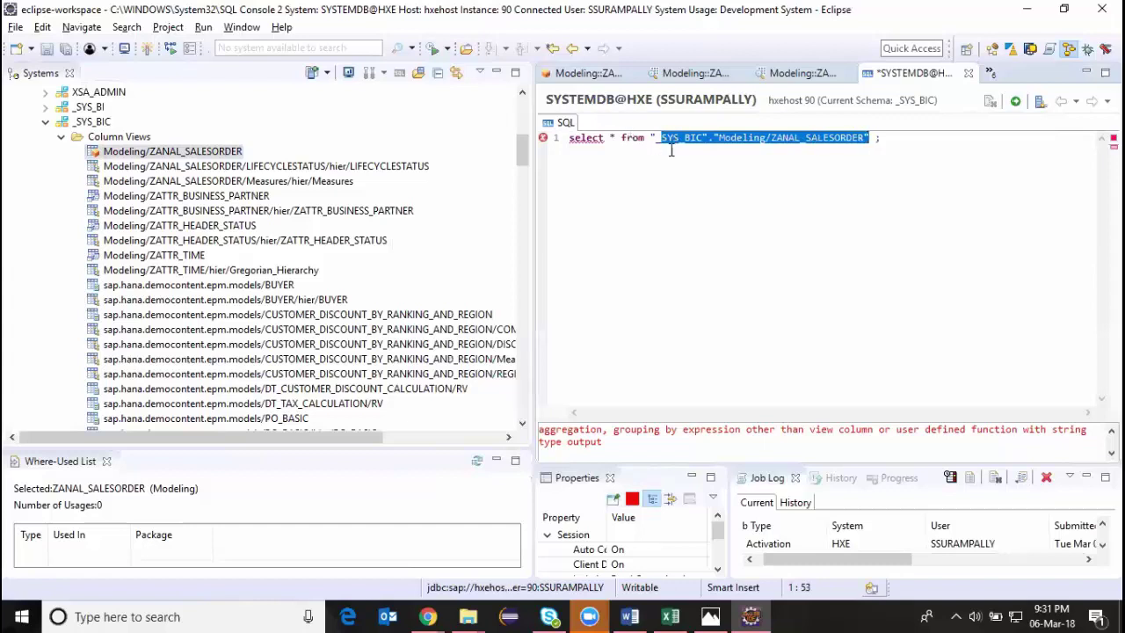
{"action": "left_click", "coordinate": [879, 139]}
{"action": "key", "text": "BackSpace"}
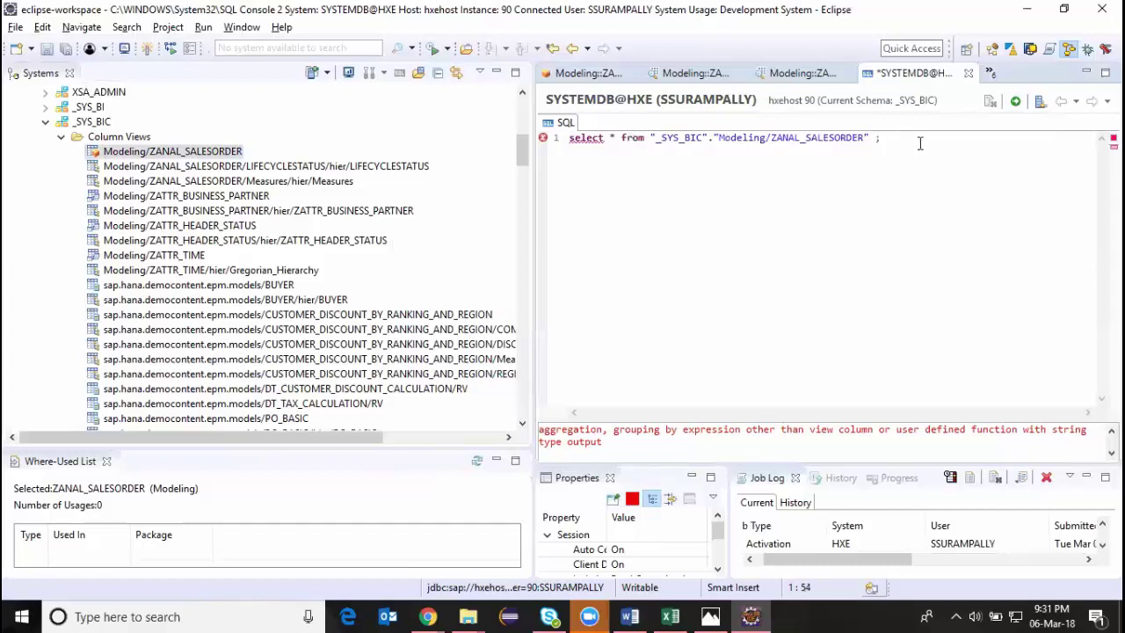
{"action": "type", "text": "gr;"}
{"action": "left_click", "coordinate": [616, 139]}
{"action": "key", "text": "BackSpace"}
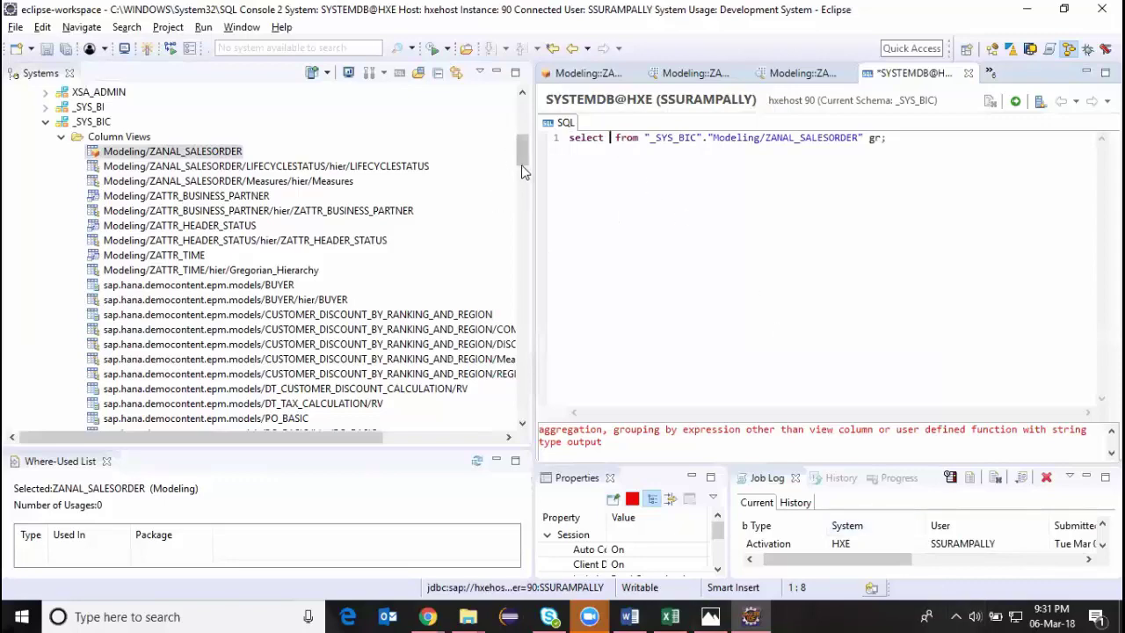
Look up the measure names of ZANAL_SALESORDER in its data preview and return to the SQL console
{"action": "left_click_drag", "start_coordinate": [521, 186], "coordinate": [523, 339]}
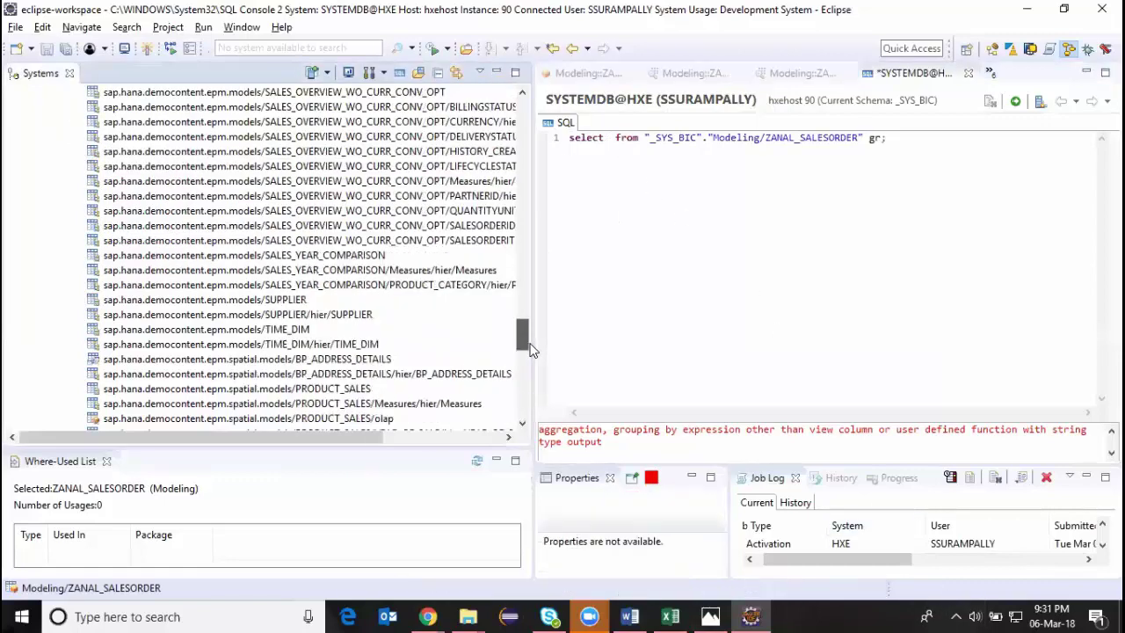
{"action": "left_click", "coordinate": [792, 74]}
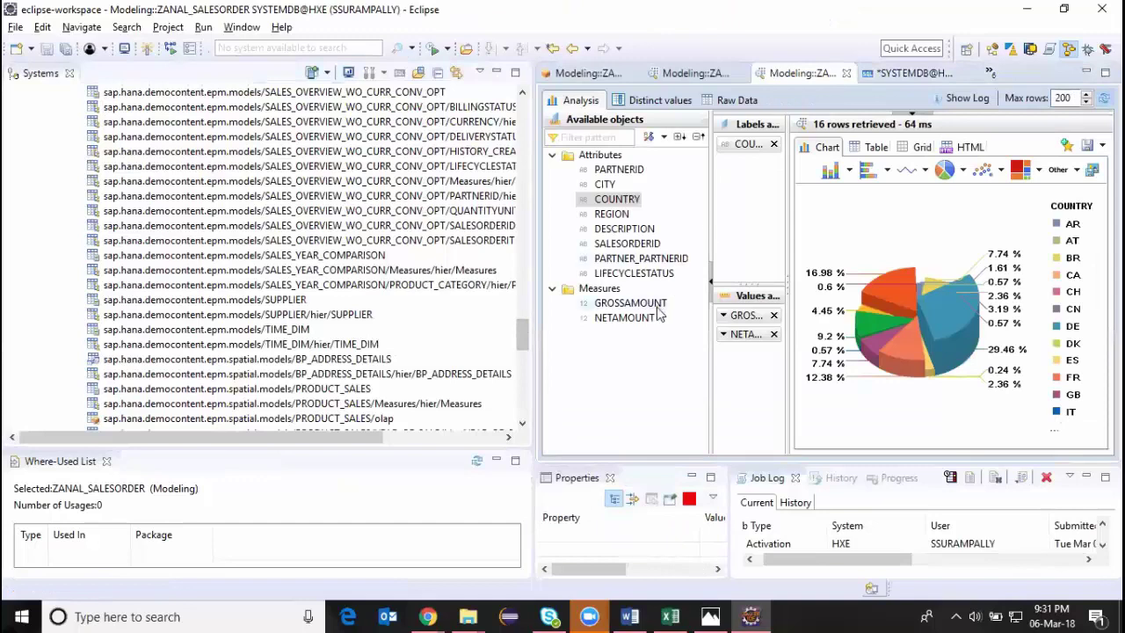
{"action": "left_click", "coordinate": [598, 75]}
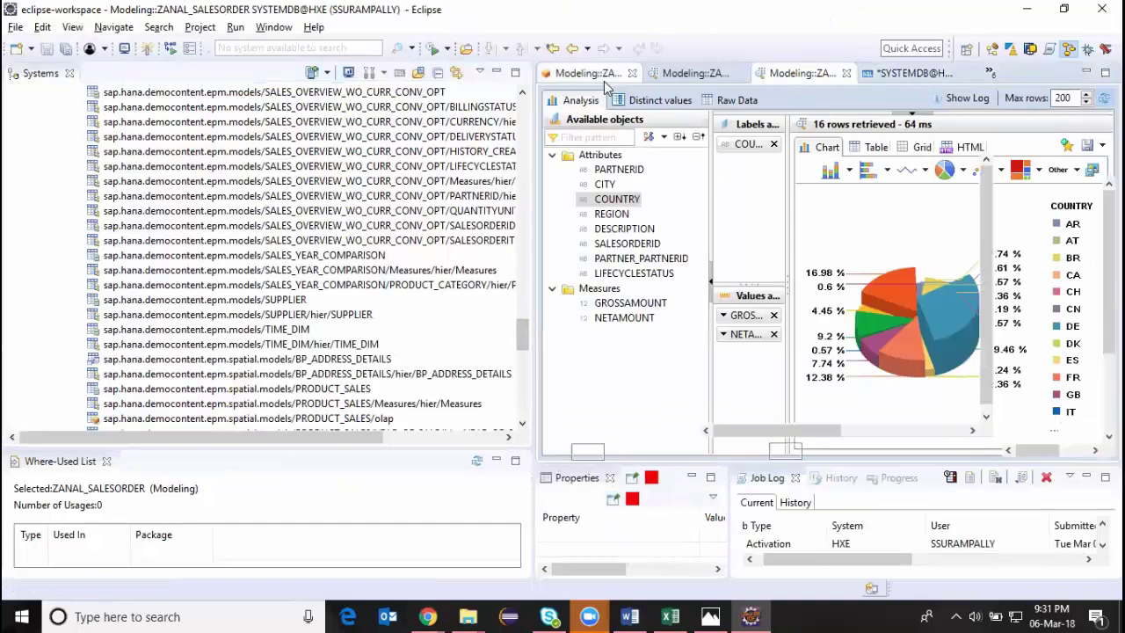
{"action": "left_click", "coordinate": [957, 75]}
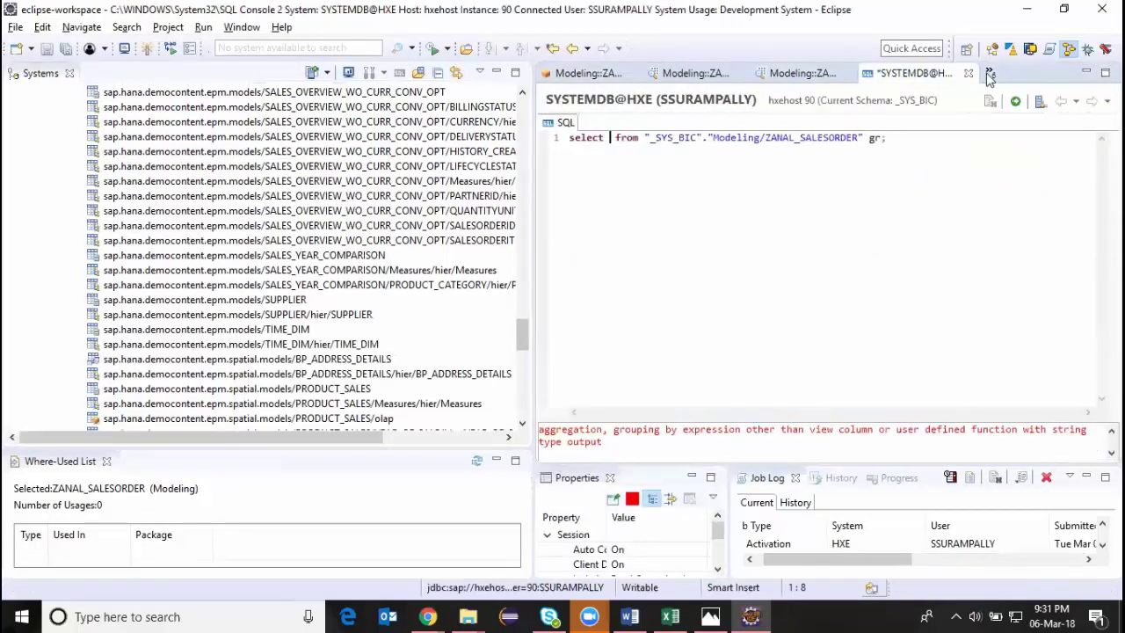
{"action": "left_click", "coordinate": [991, 73]}
{"action": "left_click", "coordinate": [628, 199]}
Select Grossamount from the ZANAL_SALESORDER view, drop the unfinished grouping text and execute the statement
{"action": "left_click", "coordinate": [611, 138]}
{"action": "type", "text": "Gro"}
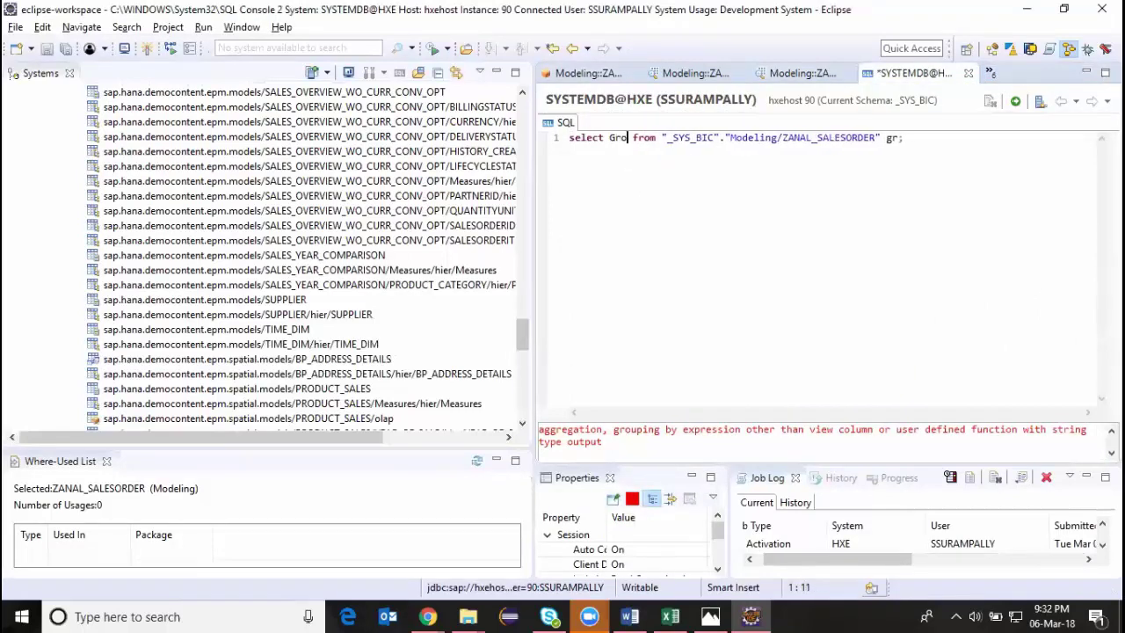
{"action": "type", "text": "ssamount"}
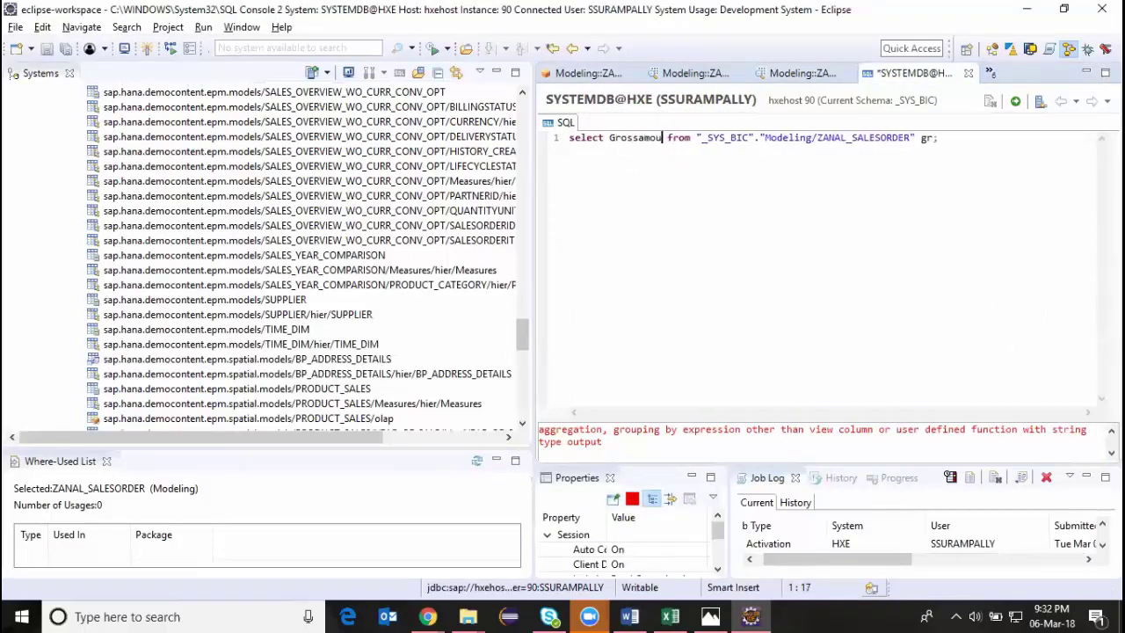
{"action": "left_click", "coordinate": [933, 137]}
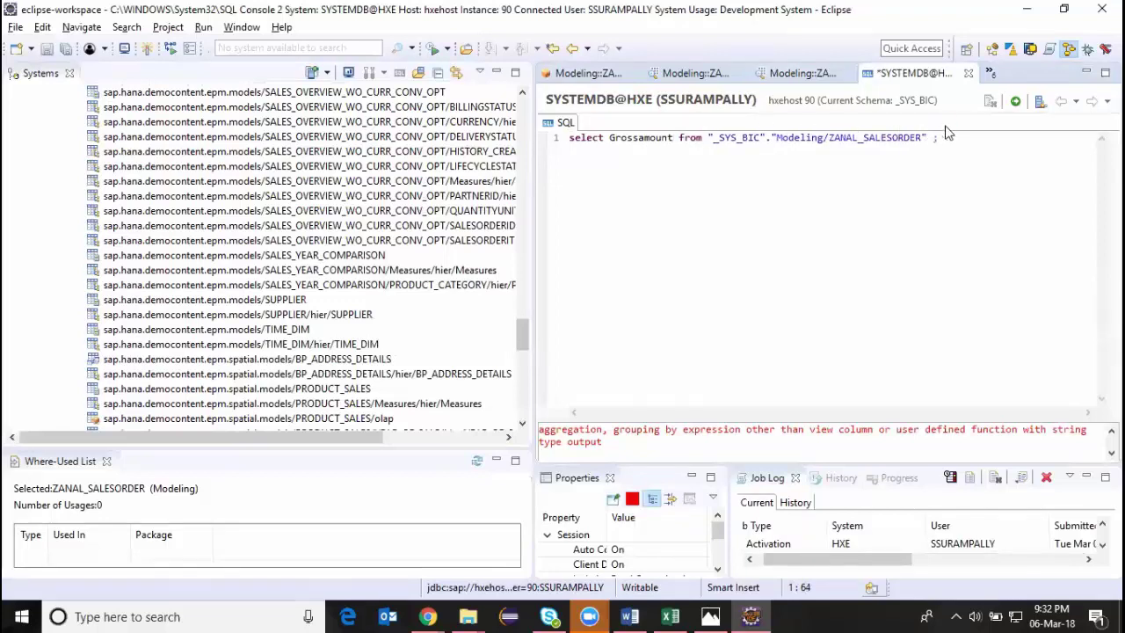
{"action": "left_click", "coordinate": [1014, 101]}
Wrap the selected column as sum(Grossamount) and execute the query
{"action": "left_click", "coordinate": [609, 142]}
{"action": "type", "text": "sum"}
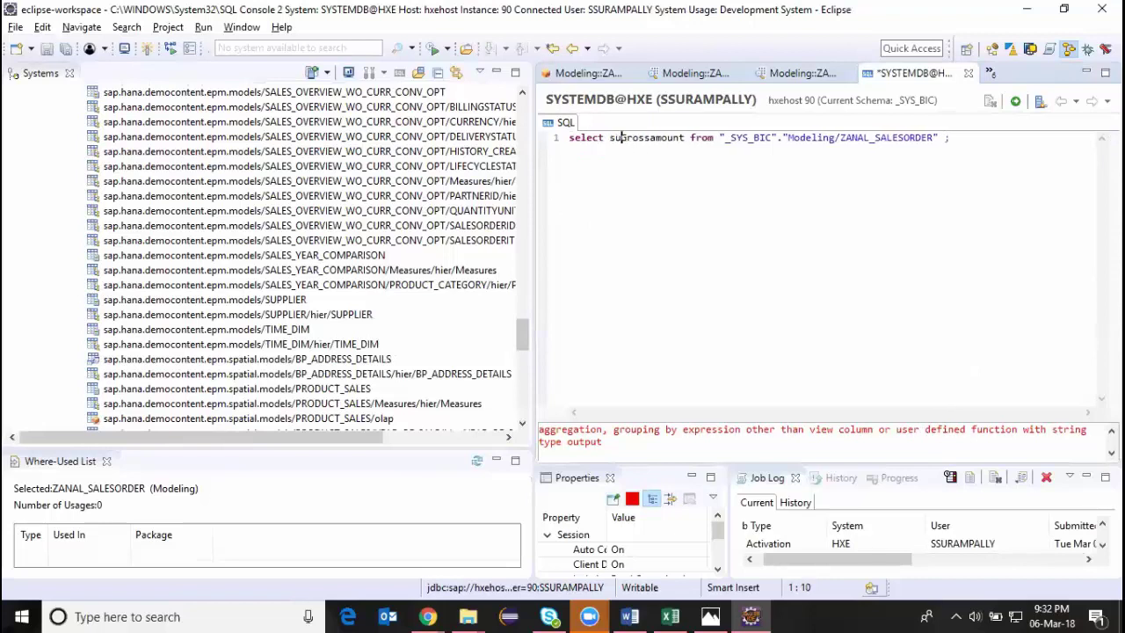
{"action": "type", "text": "("}
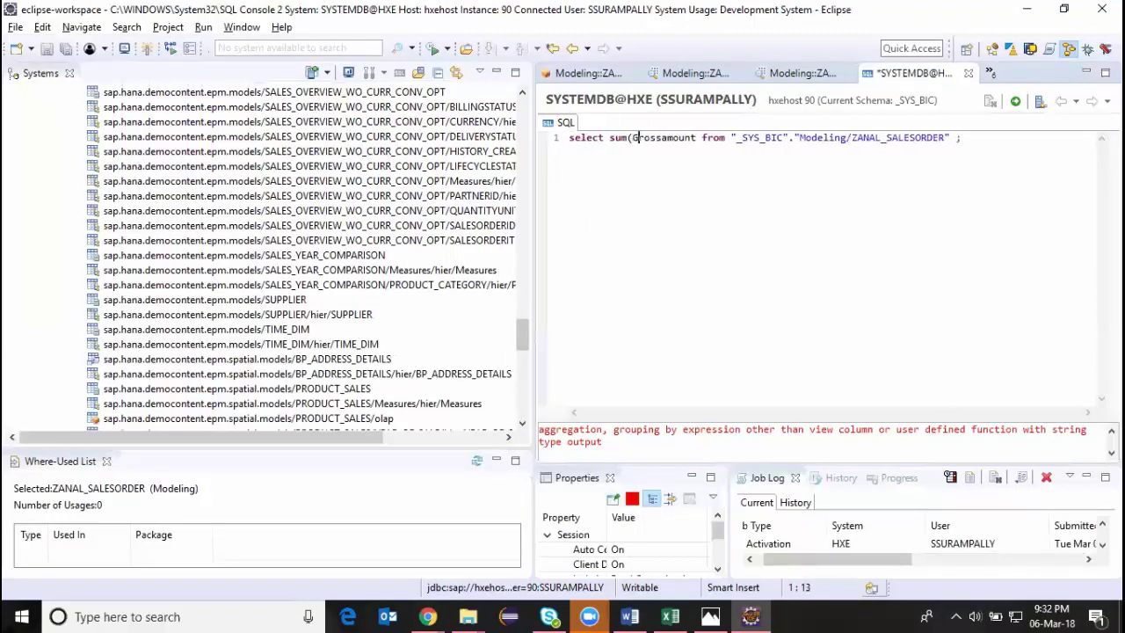
{"action": "key", "text": "Right"}
{"action": "key", "text": "Right"}
{"action": "key", "text": "Right"}
{"action": "type", "text": ")"}
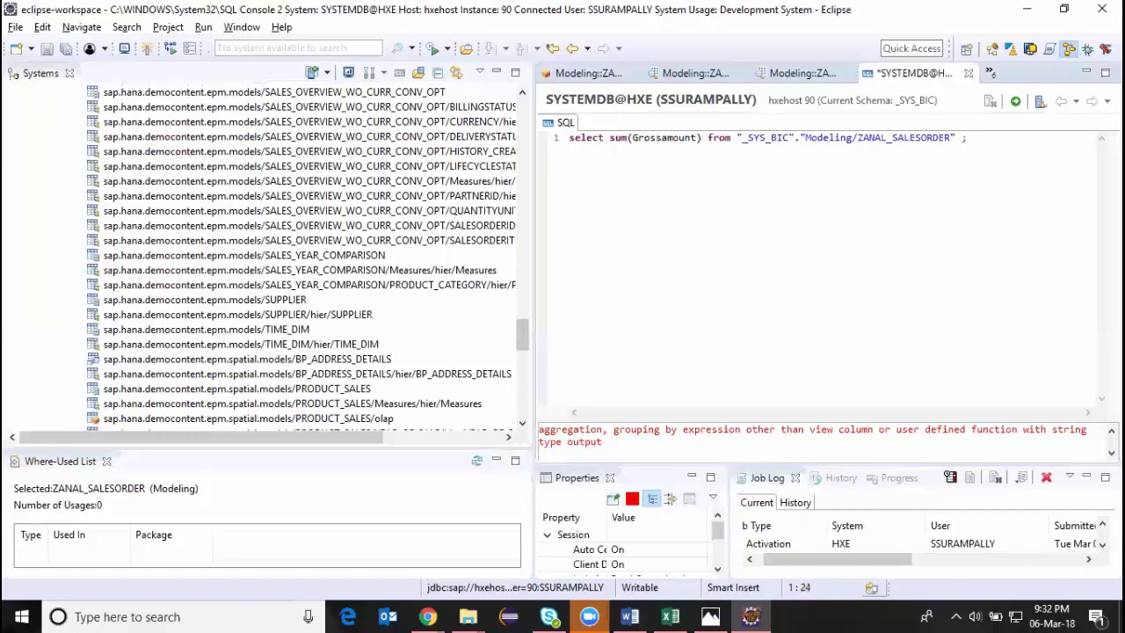
{"action": "left_click", "coordinate": [1016, 101]}
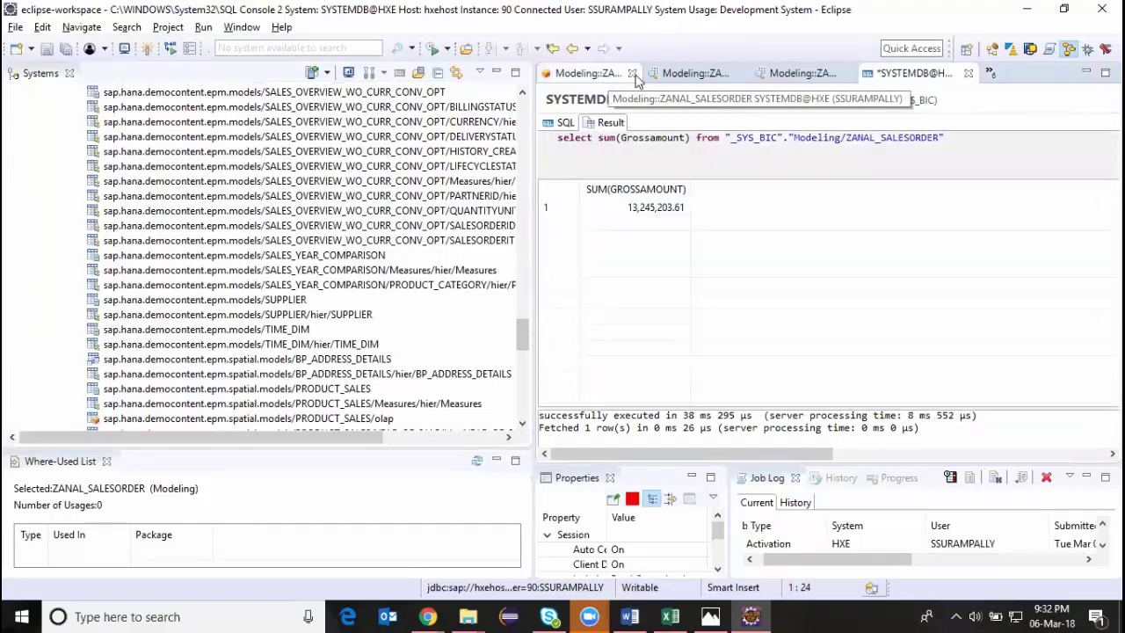
Check the attributes available for grouping in the ZANAL_SALESORDER data previews and view editor
{"action": "left_click", "coordinate": [686, 77]}
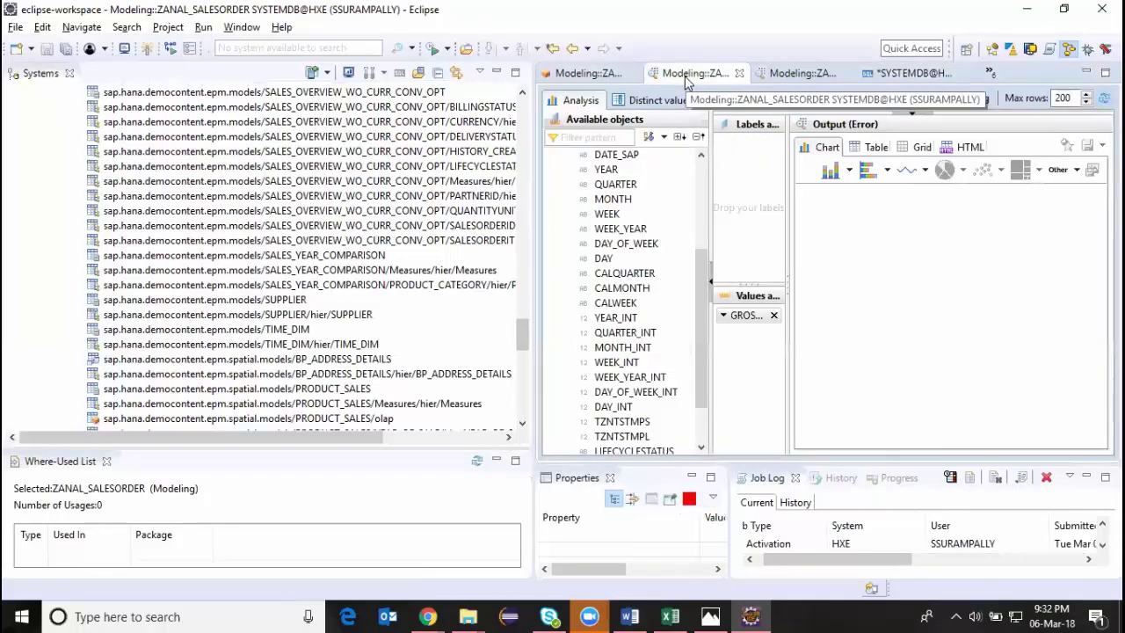
{"action": "left_click", "coordinate": [784, 76]}
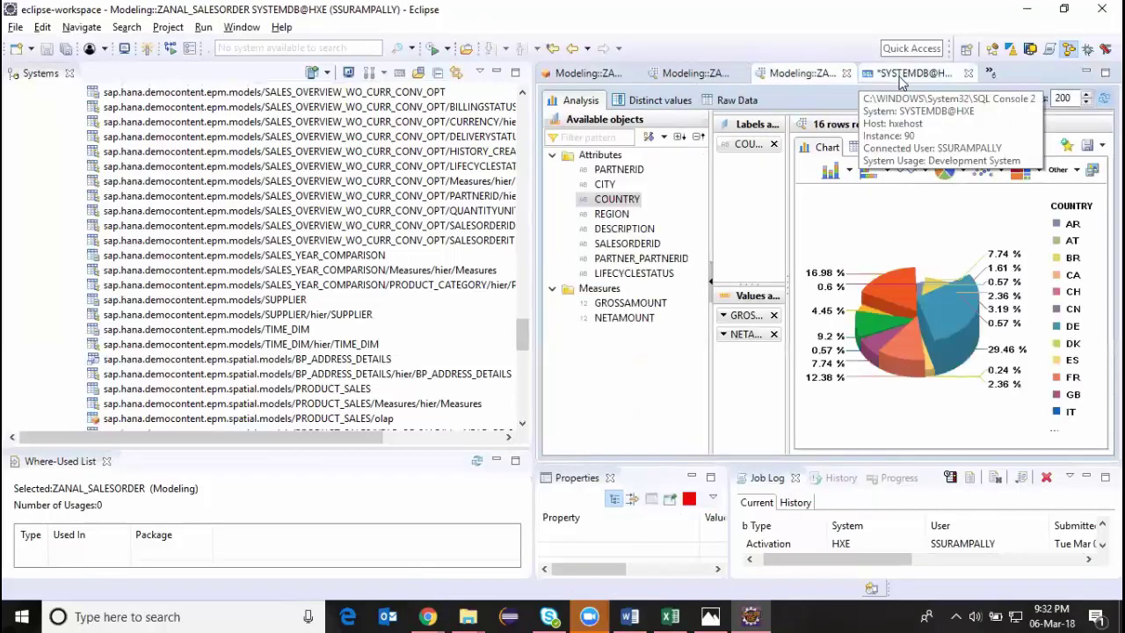
{"action": "left_click", "coordinate": [604, 77]}
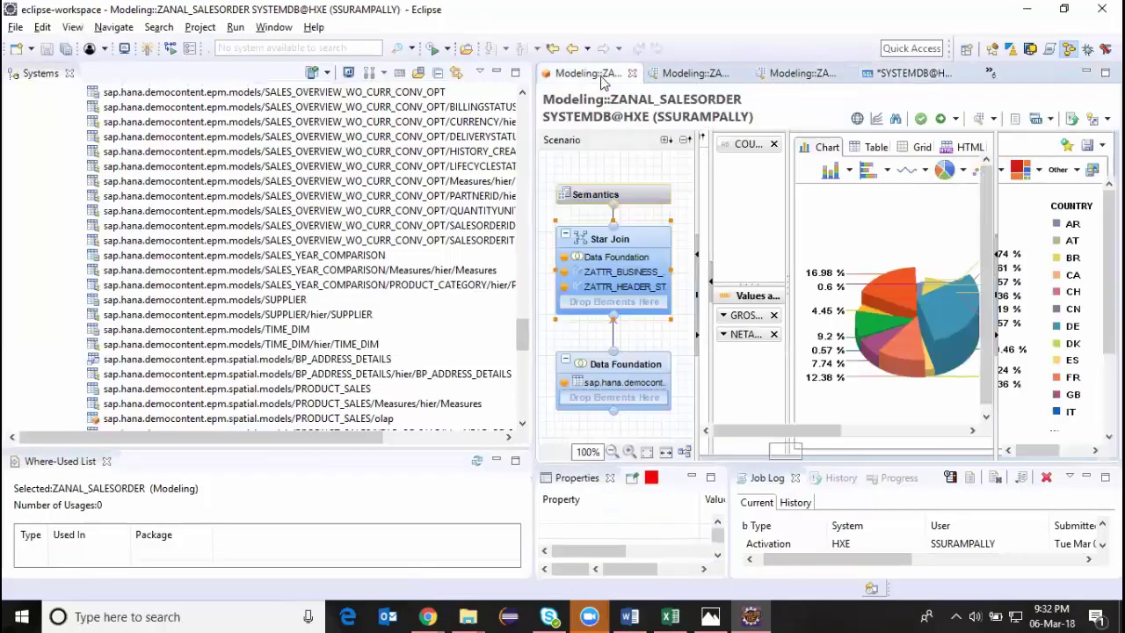
{"action": "left_click", "coordinate": [963, 78]}
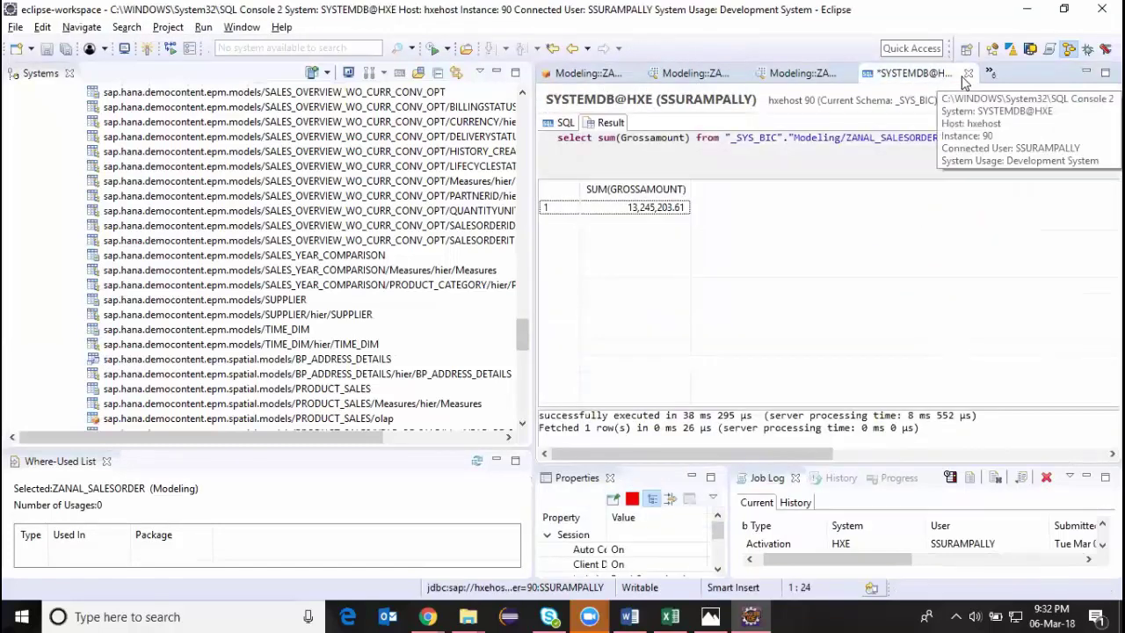
Add country before sum(Grossamount), append group by country to the statement, and execute the whole query
{"action": "left_click", "coordinate": [565, 125]}
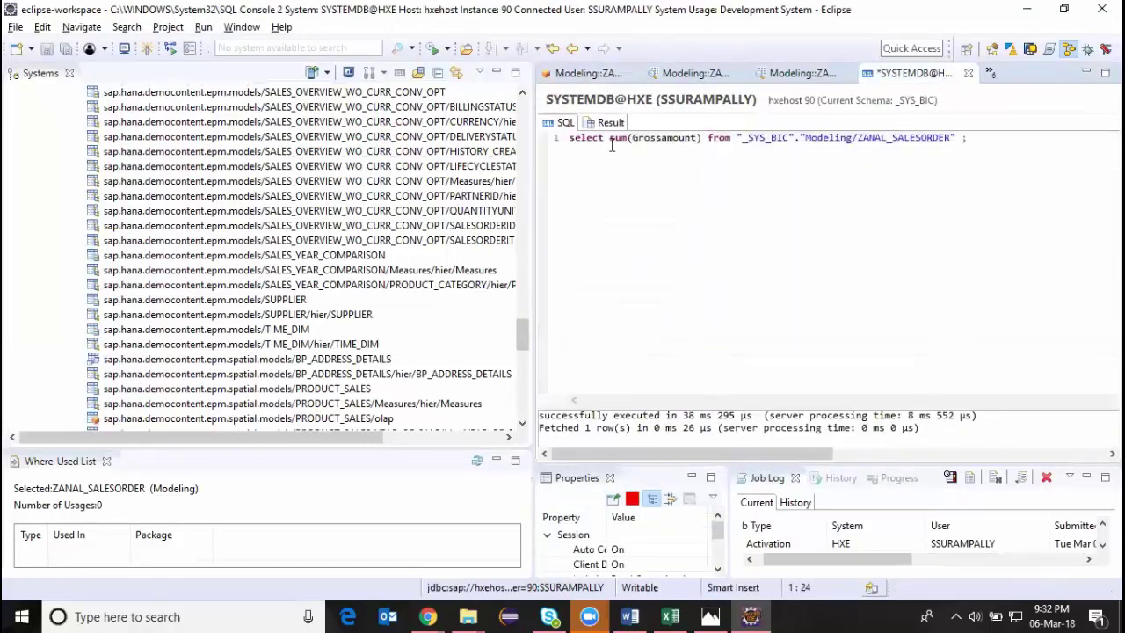
{"action": "left_click", "coordinate": [610, 138]}
{"action": "type", "text": "c"}
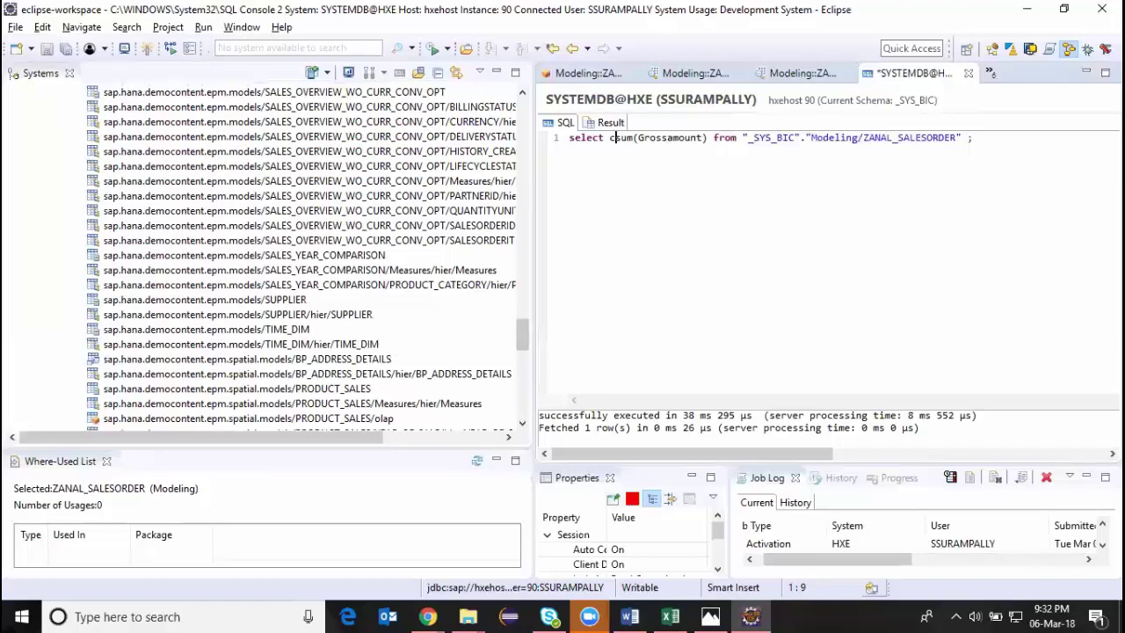
{"action": "type", "text": "ountry,"}
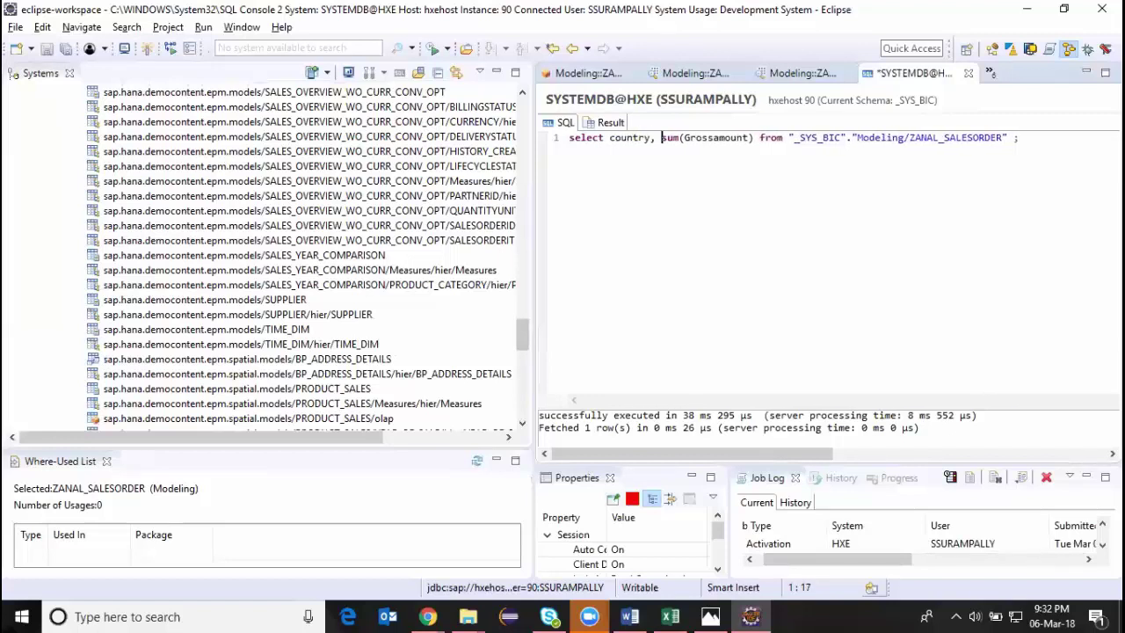
{"action": "left_click", "coordinate": [1009, 138]}
{"action": "type", "text": "group by country"}
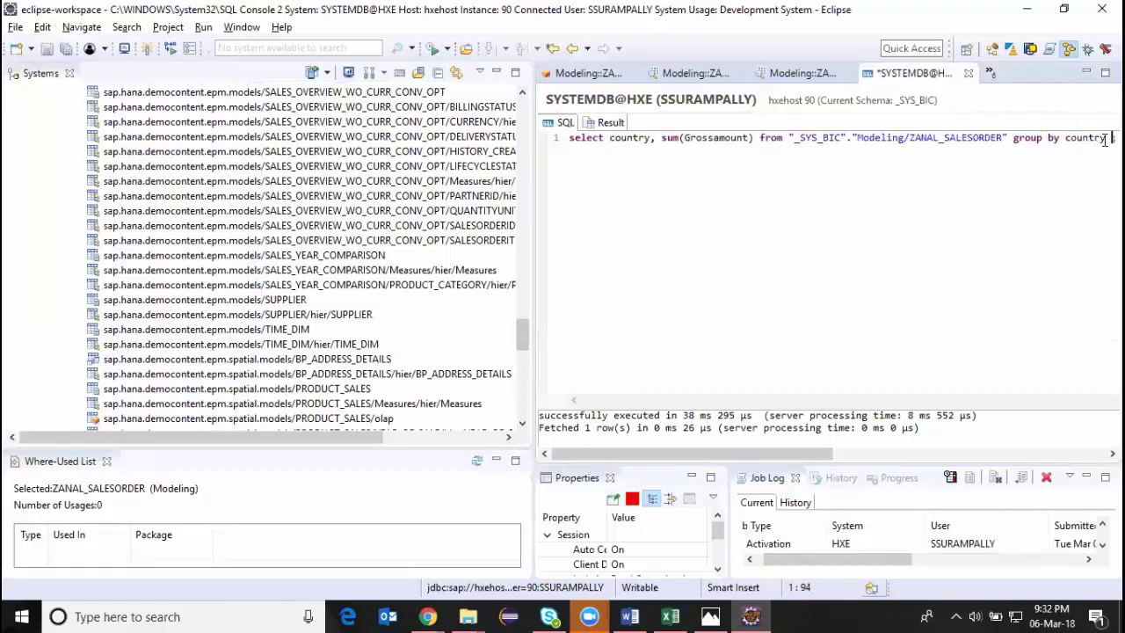
{"action": "left_click_drag", "start_coordinate": [1113, 138], "coordinate": [569, 138]}
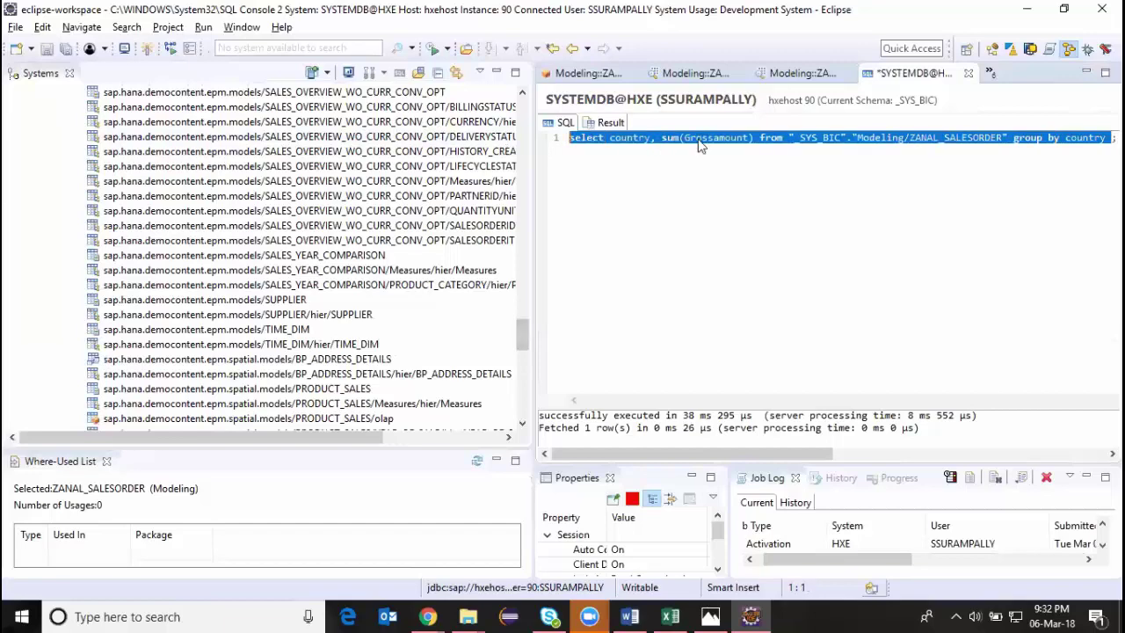
{"action": "right_click", "coordinate": [699, 140]}
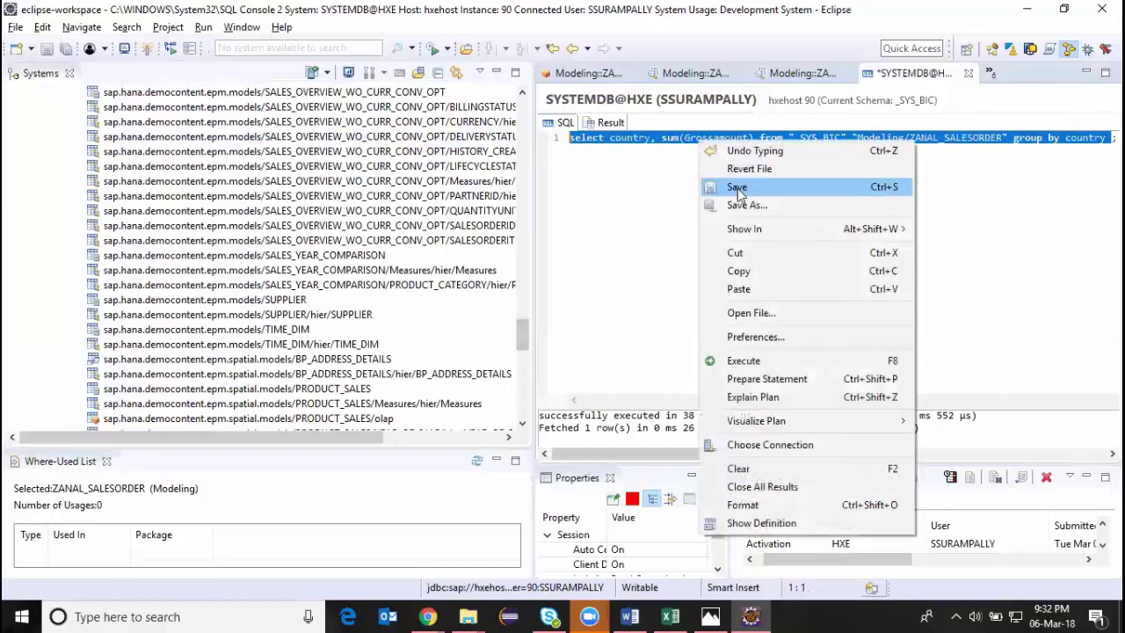
{"action": "left_click", "coordinate": [744, 360]}
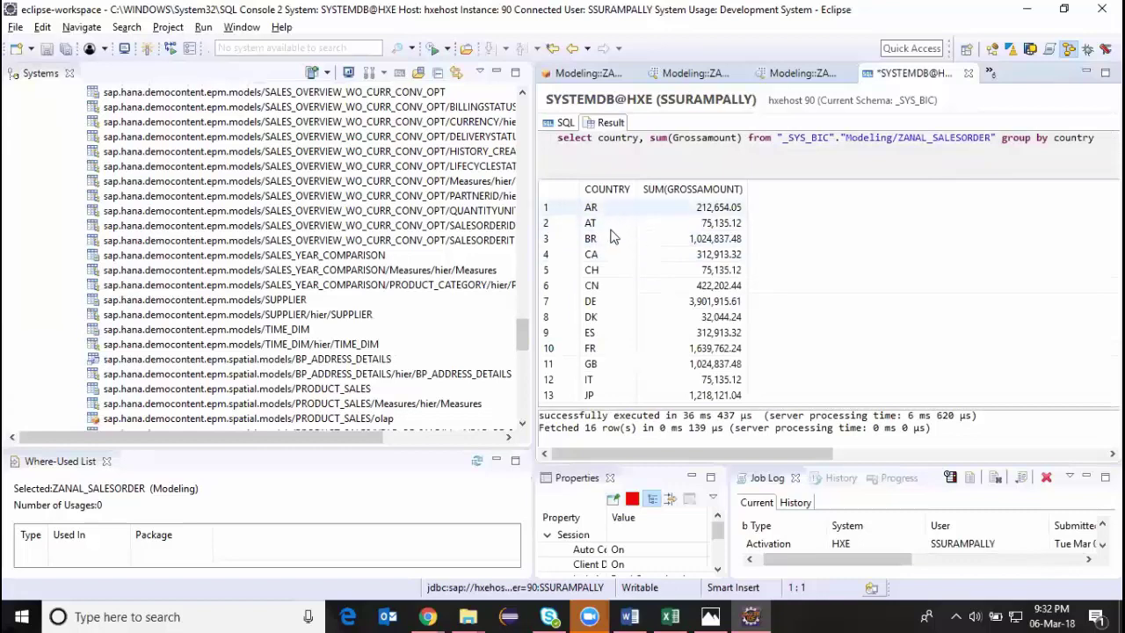
Review the grouped SQL statement and its "_SYS_BIC"."Modeling/ZANAL_SALESORDER" source against the country chart in the data preview
{"action": "left_click", "coordinate": [565, 123]}
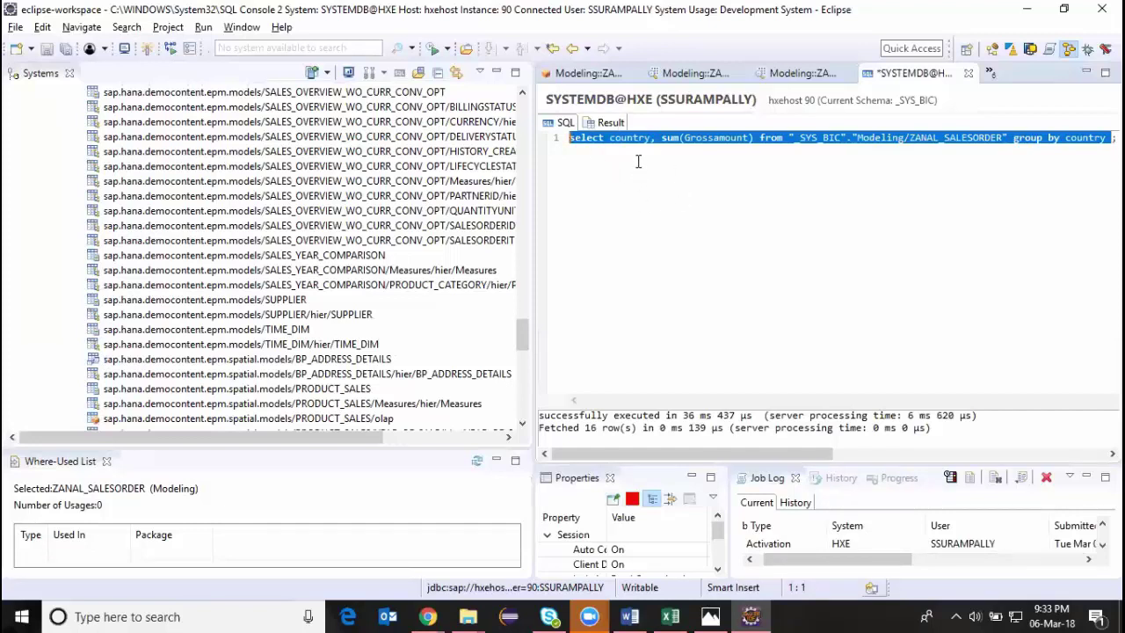
{"action": "left_click", "coordinate": [795, 138]}
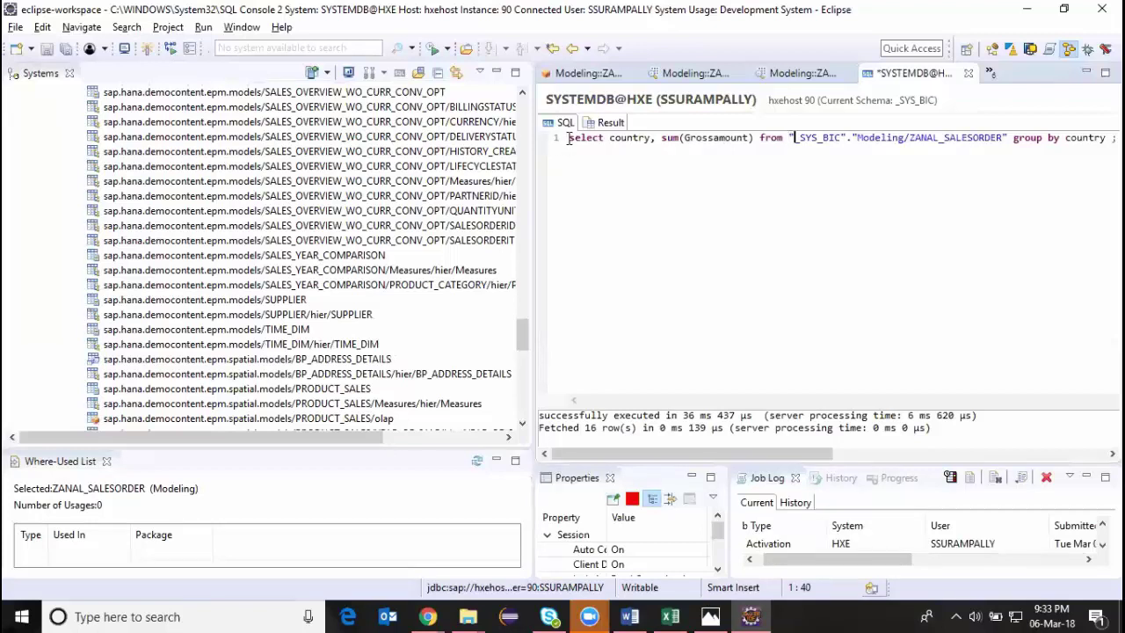
{"action": "left_click_drag", "start_coordinate": [568, 137], "coordinate": [1105, 153]}
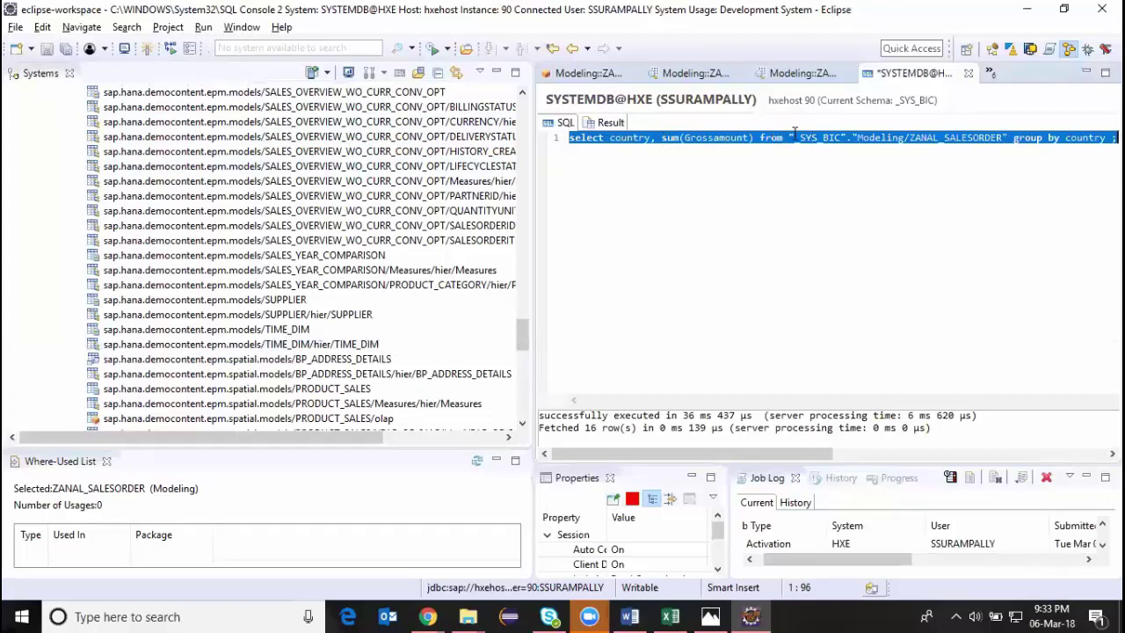
{"action": "left_click_drag", "start_coordinate": [788, 139], "coordinate": [1011, 133]}
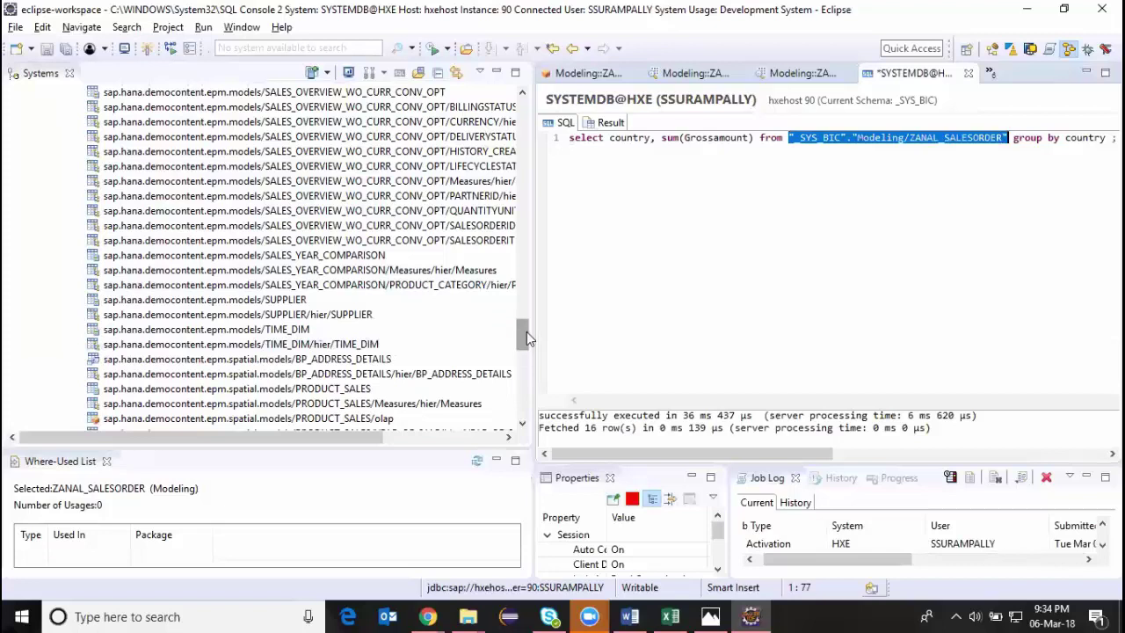
{"action": "left_click", "coordinate": [781, 75]}
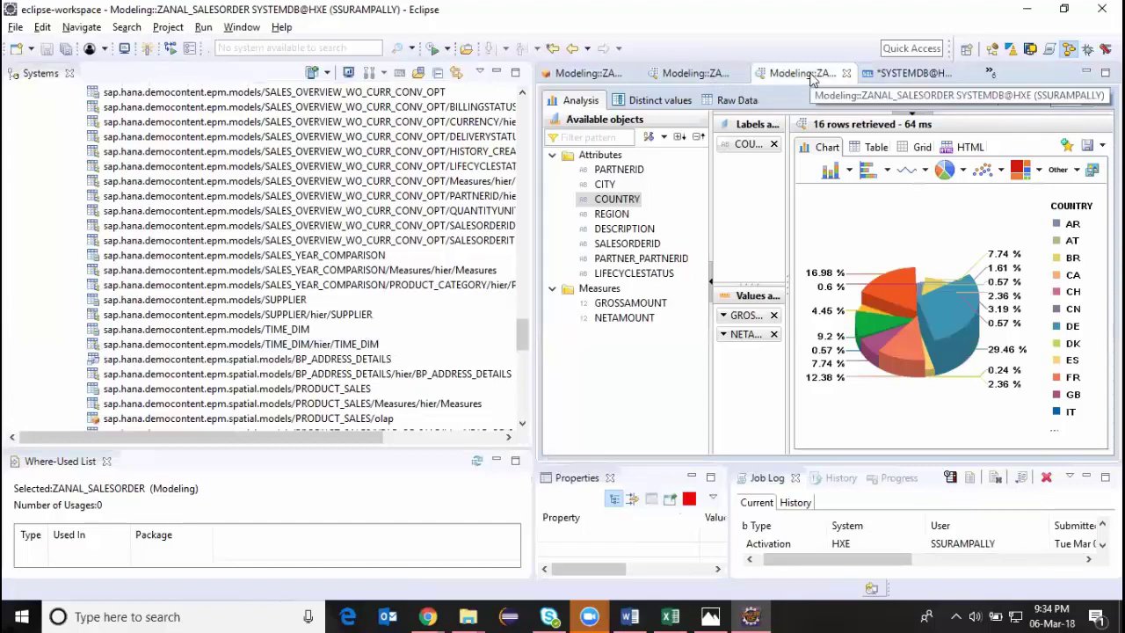
{"action": "left_click", "coordinate": [910, 74]}
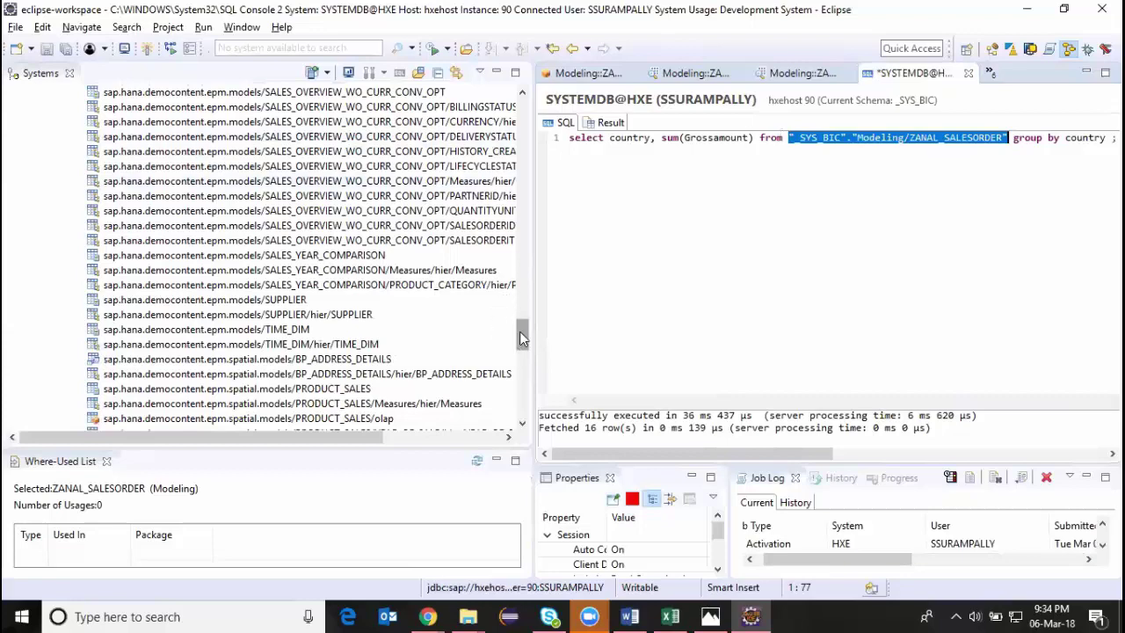
Collapse the Catalog and Content folders in the Systems tree and select Content
{"action": "left_click_drag", "start_coordinate": [520, 331], "coordinate": [520, 97]}
{"action": "left_click", "coordinate": [30, 122]}
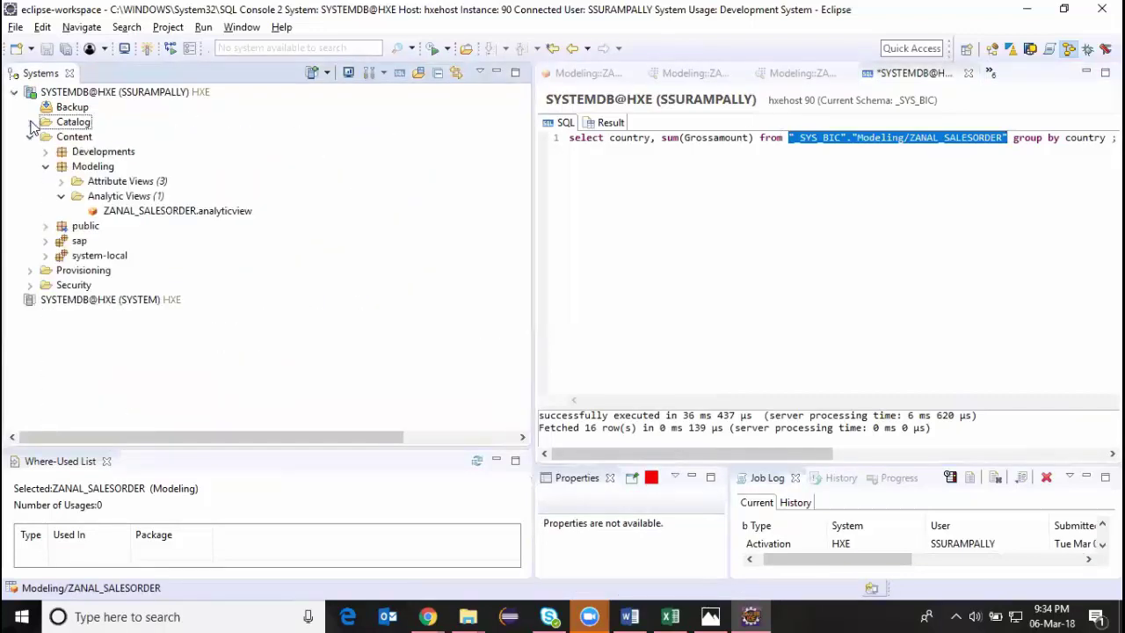
{"action": "left_click", "coordinate": [30, 137]}
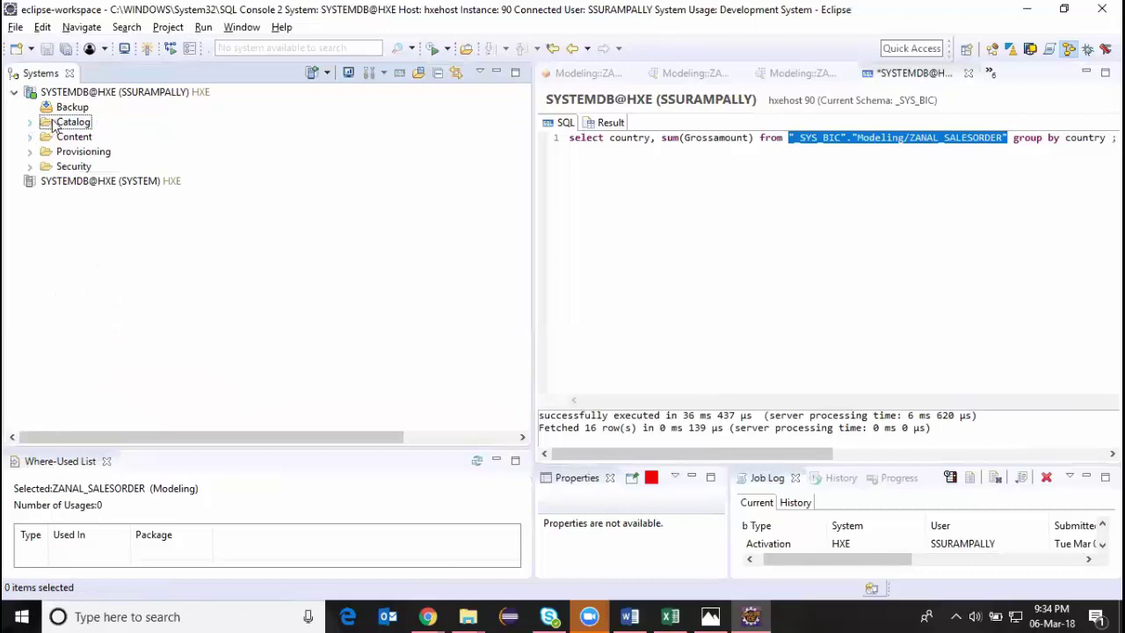
{"action": "left_click", "coordinate": [71, 128]}
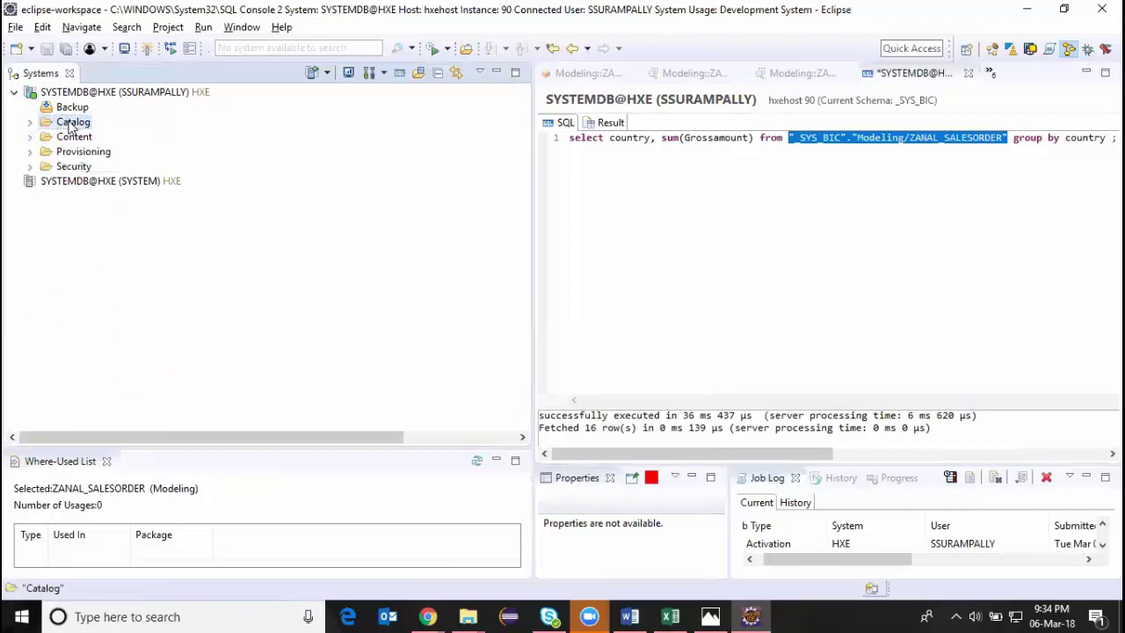
{"action": "left_click", "coordinate": [74, 141]}
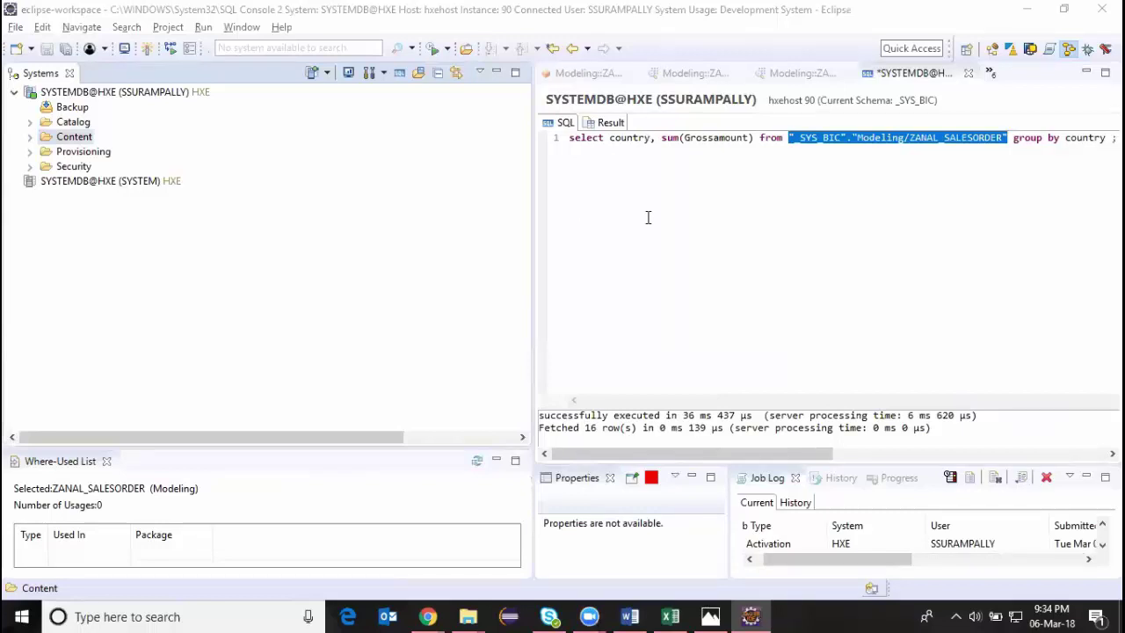
Find and launch Excel 2013 with a new blank workbook
{"action": "left_click", "coordinate": [188, 616]}
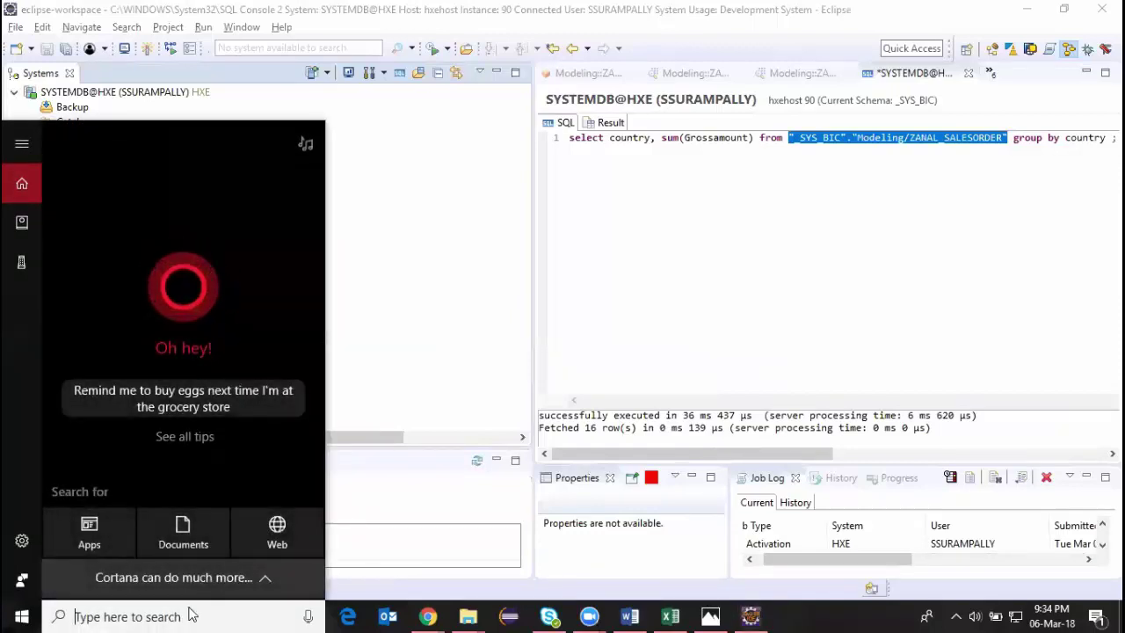
{"action": "type", "text": "excel"}
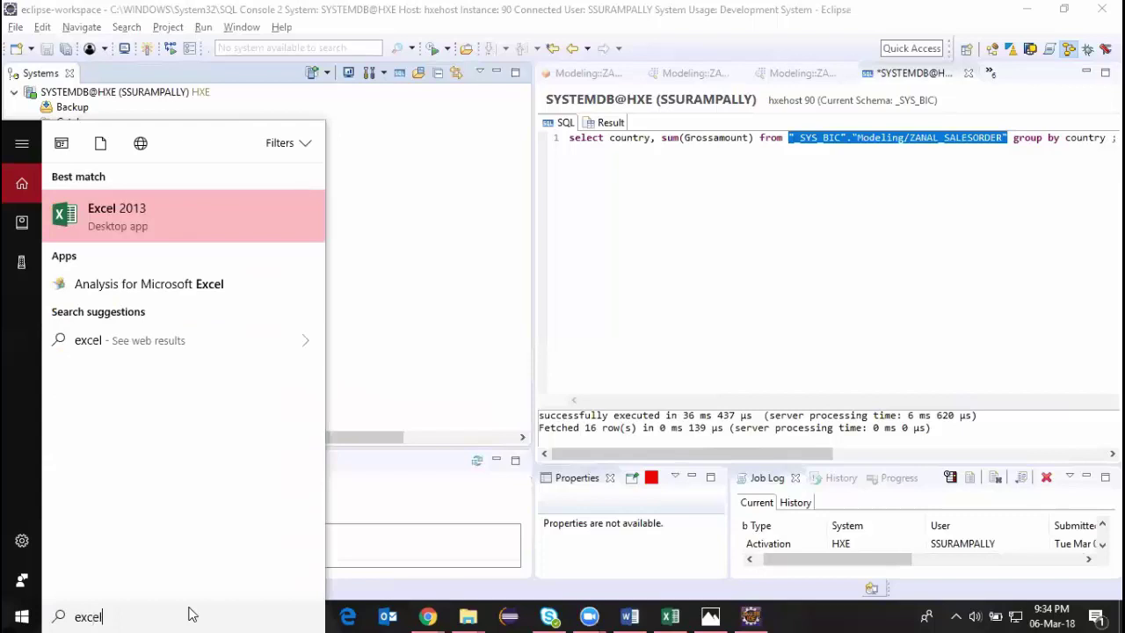
{"action": "key", "text": "Return"}
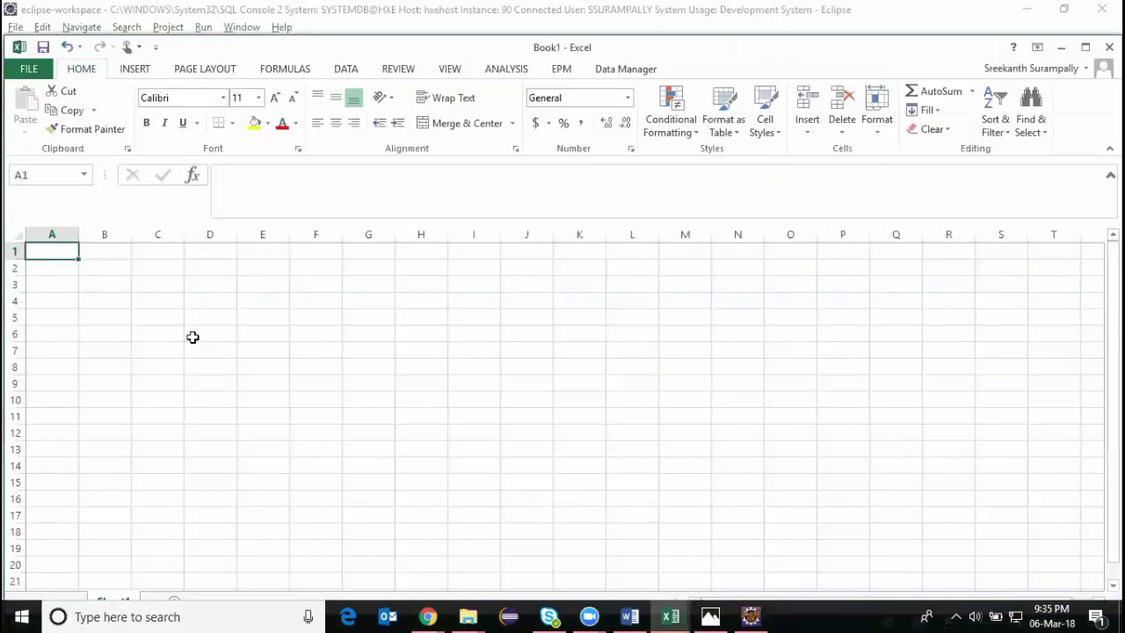
Enter the headings "transaction table" in cell D5 and "master data" in cell F5
{"action": "left_click", "coordinate": [204, 321]}
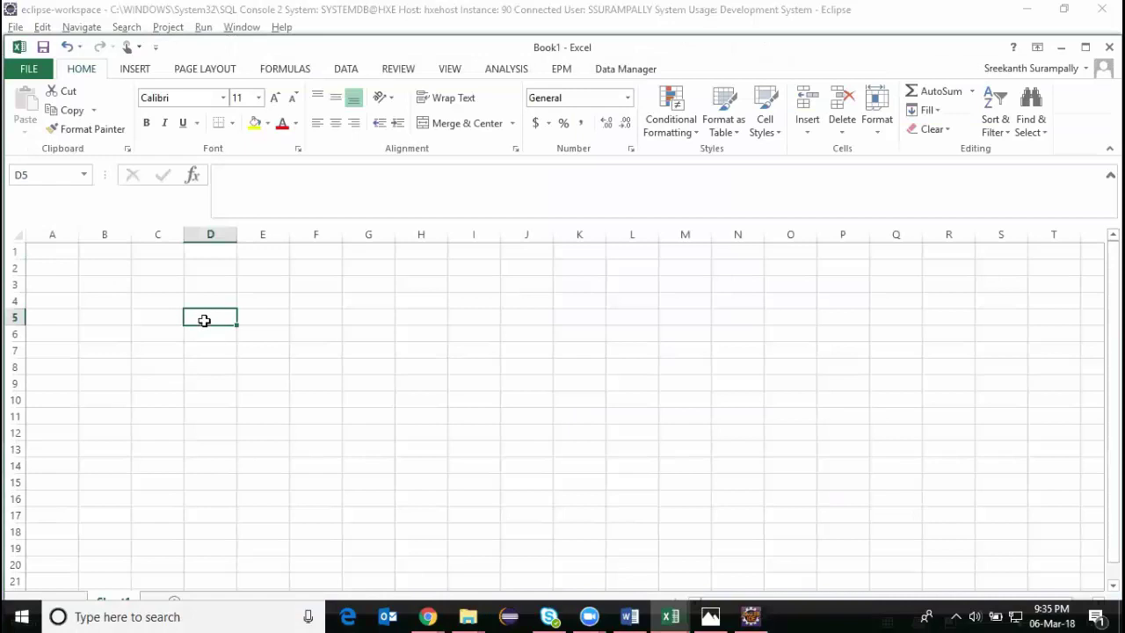
{"action": "type", "text": "transactio"}
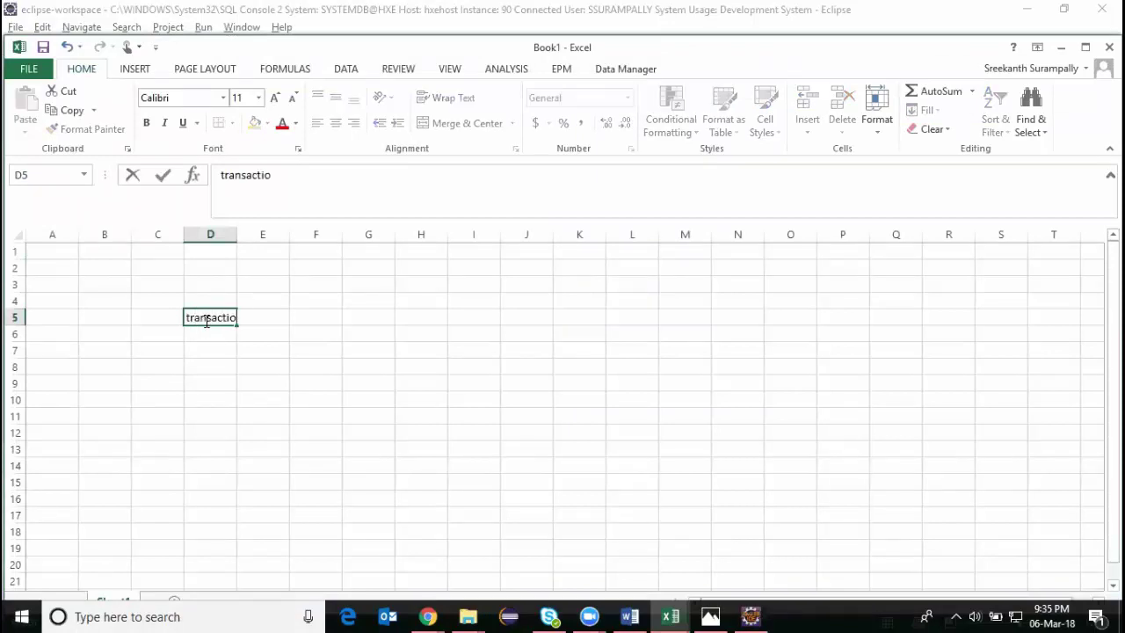
{"action": "type", "text": "n table"}
{"action": "key", "text": "Tab"}
{"action": "key", "text": "Tab"}
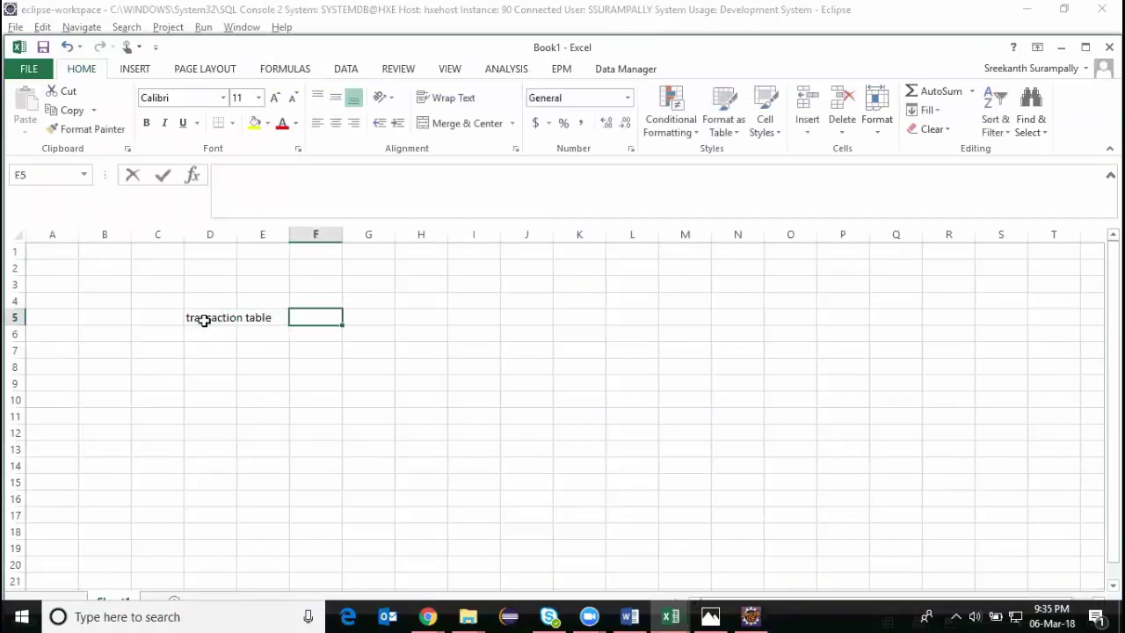
{"action": "type", "text": "master data"}
{"action": "key", "text": "Tab"}
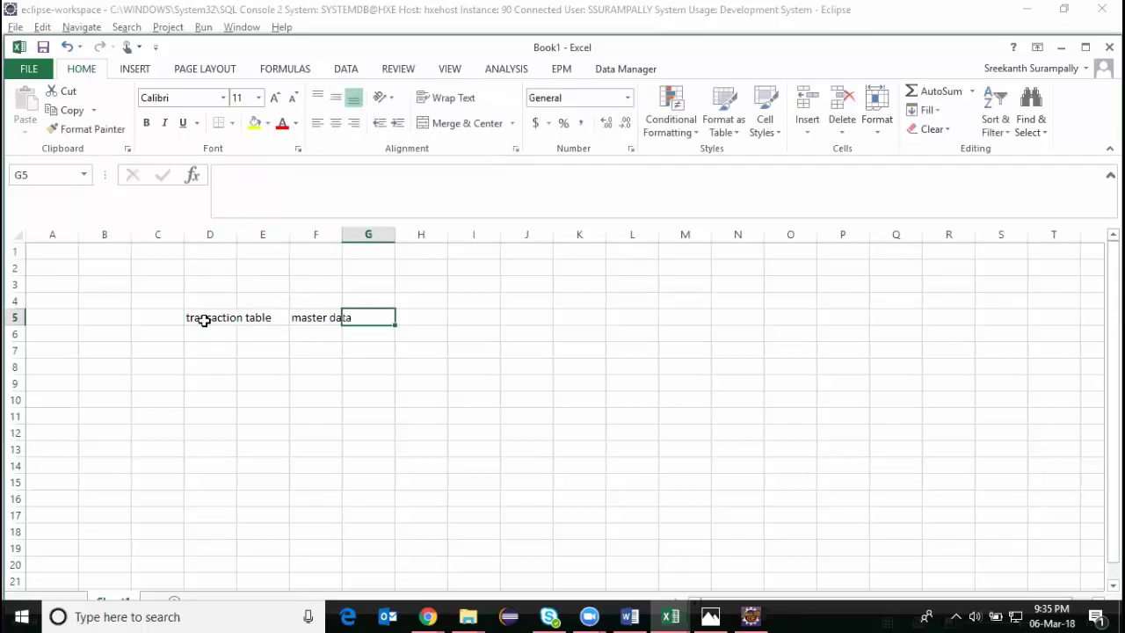
Enter "CustomerID" in D7 under transaction table and "Customer ID" in F7 under master data
{"action": "left_click", "coordinate": [213, 350]}
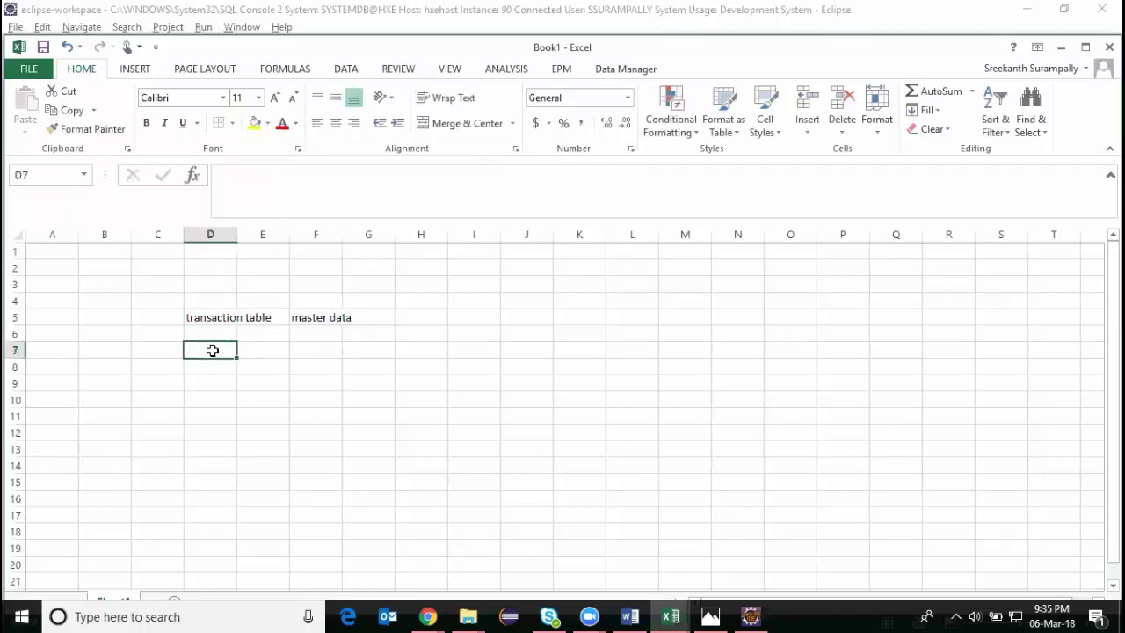
{"action": "type", "text": "CustomerID"}
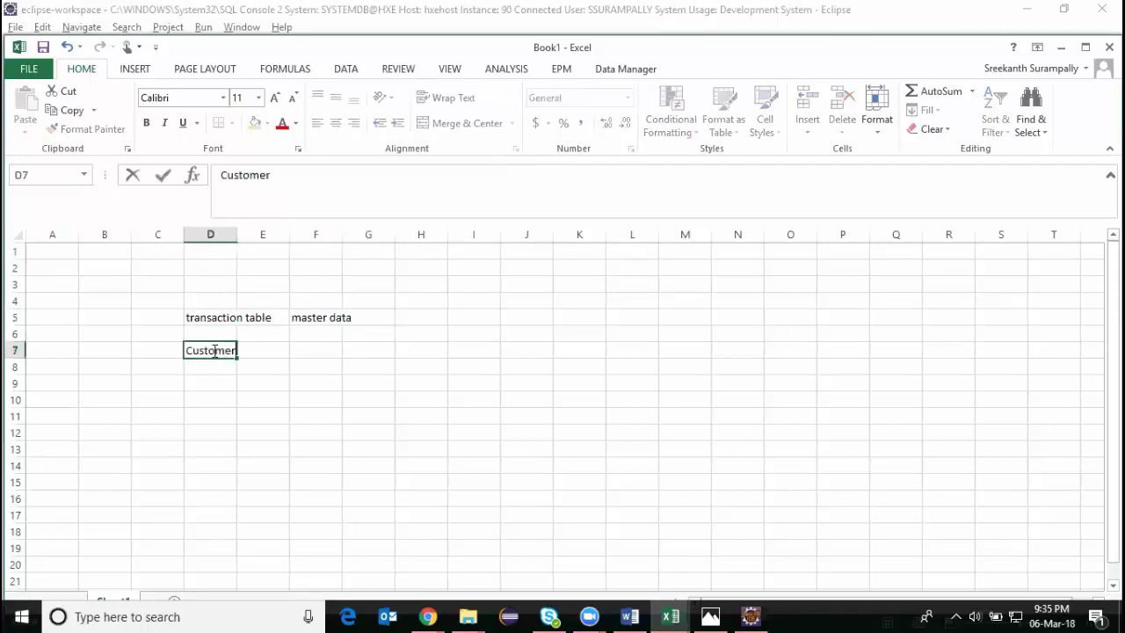
{"action": "key", "text": "Tab"}
{"action": "key", "text": "Tab"}
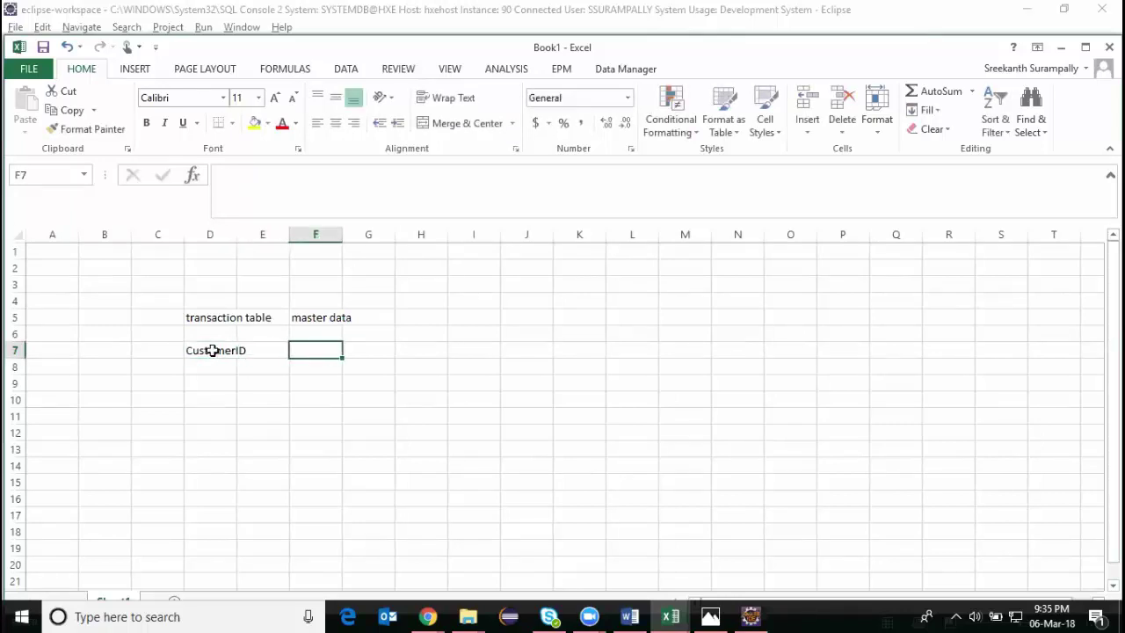
{"action": "type", "text": "Customer I"}
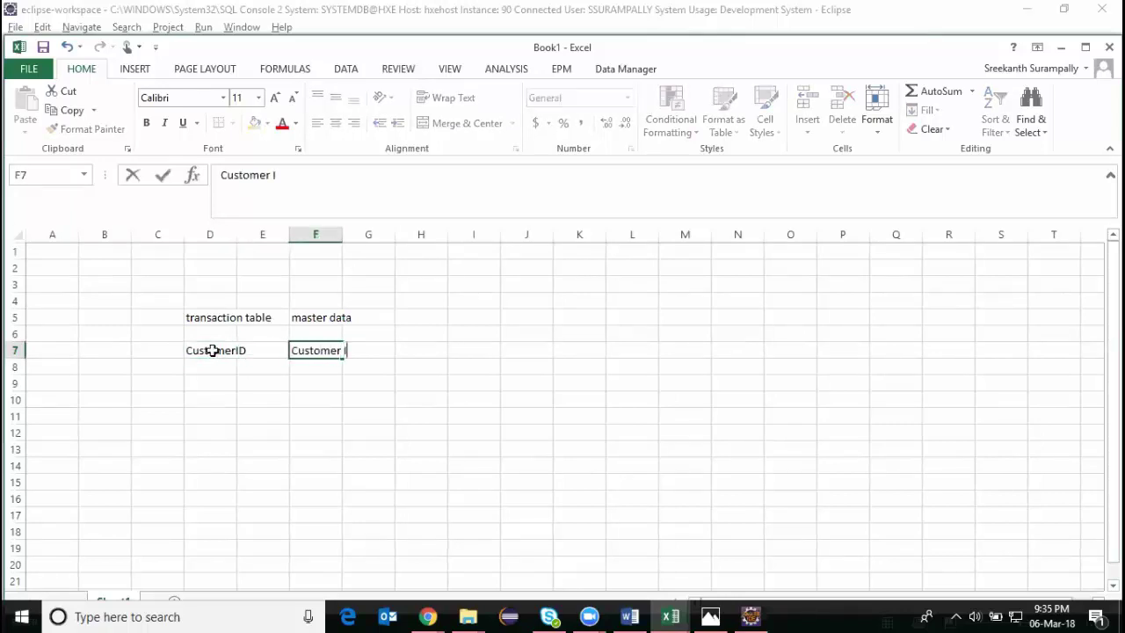
{"action": "type", "text": "D"}
{"action": "left_click", "coordinate": [212, 350]}
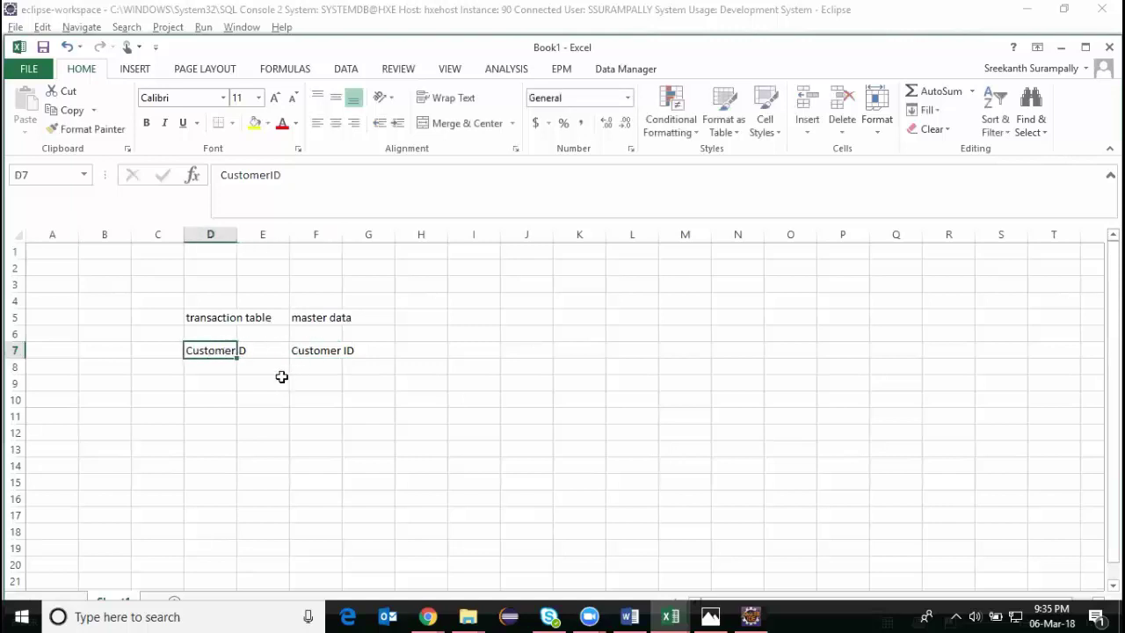
Enter the cardinality "N: 1" in cell E9 between the two customer ID fields
{"action": "left_click", "coordinate": [259, 380]}
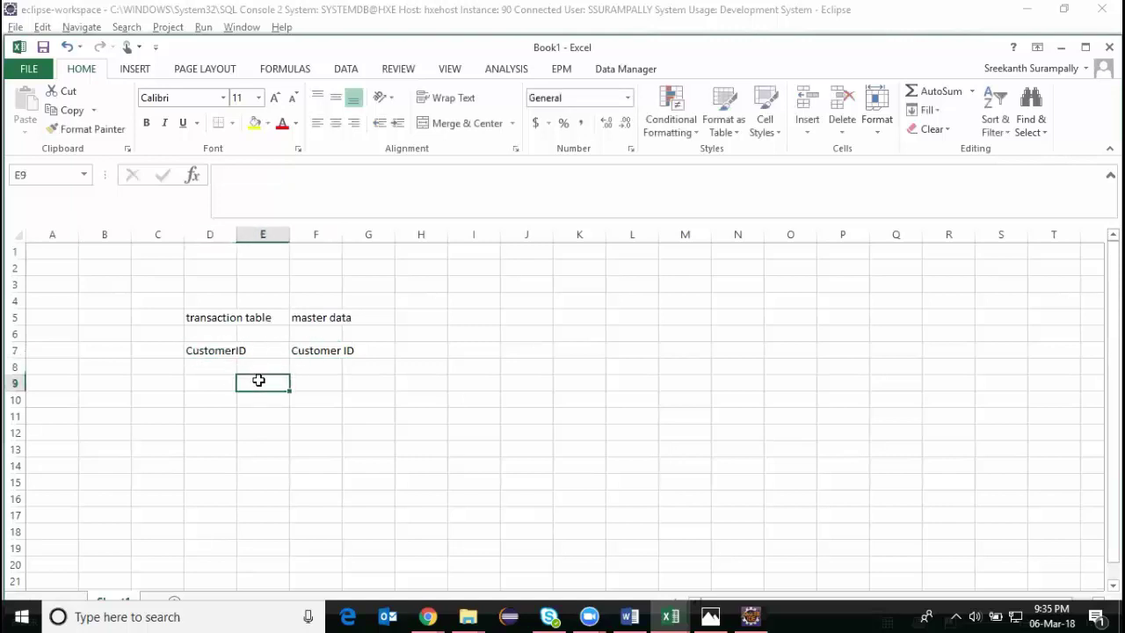
{"action": "type", "text": "N: "}
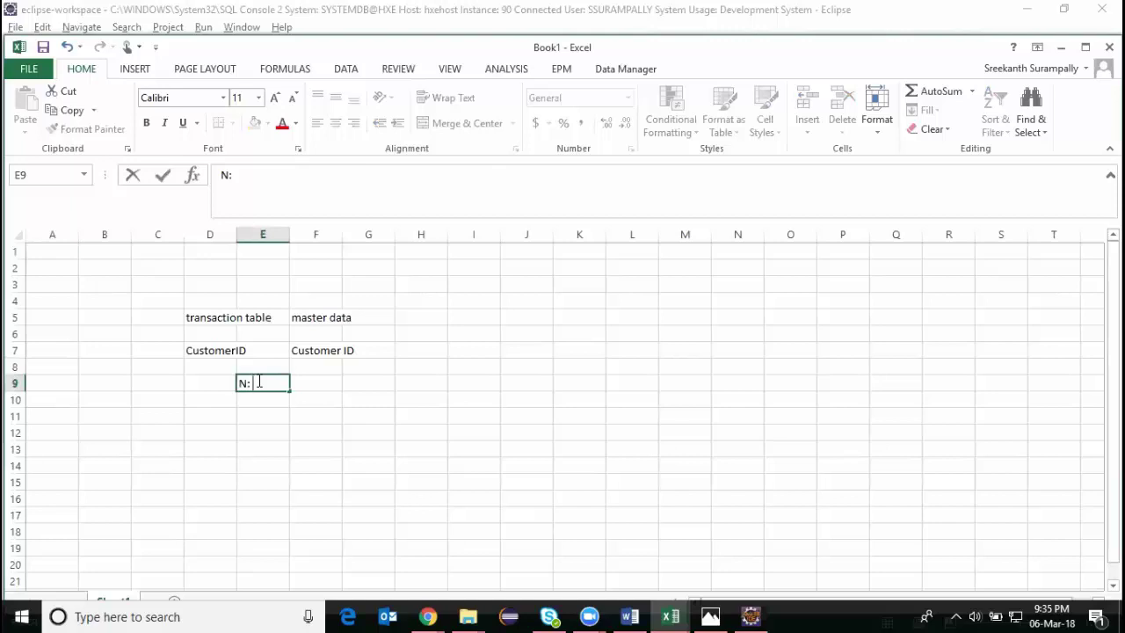
{"action": "type", "text": "1"}
{"action": "key", "text": "Tab"}
{"action": "left_click", "coordinate": [217, 350]}
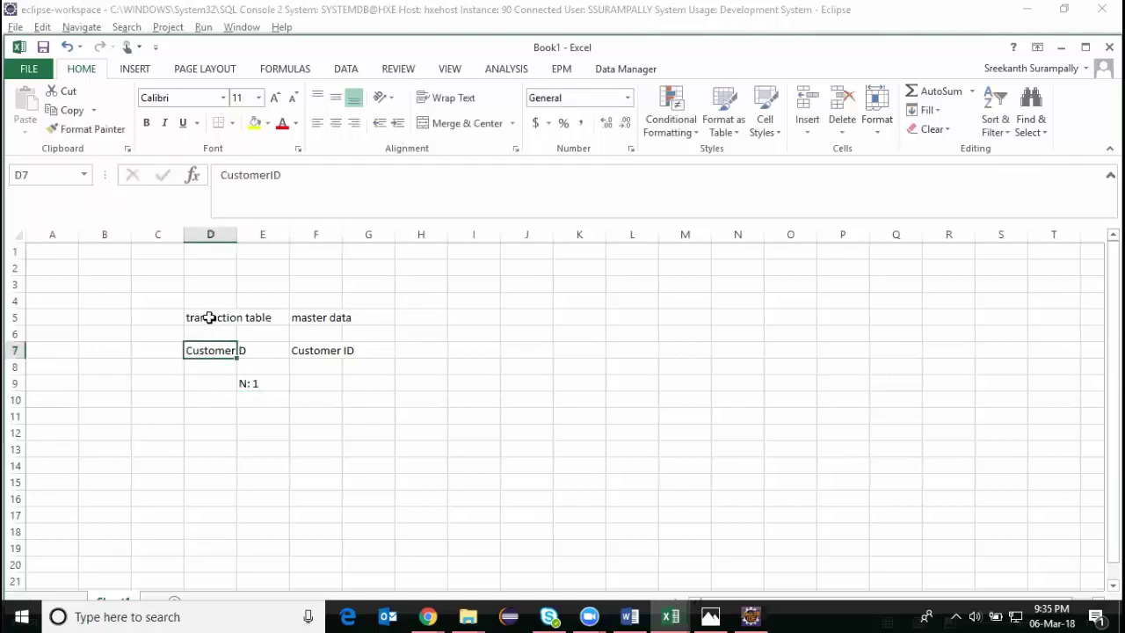
{"action": "left_click", "coordinate": [303, 350]}
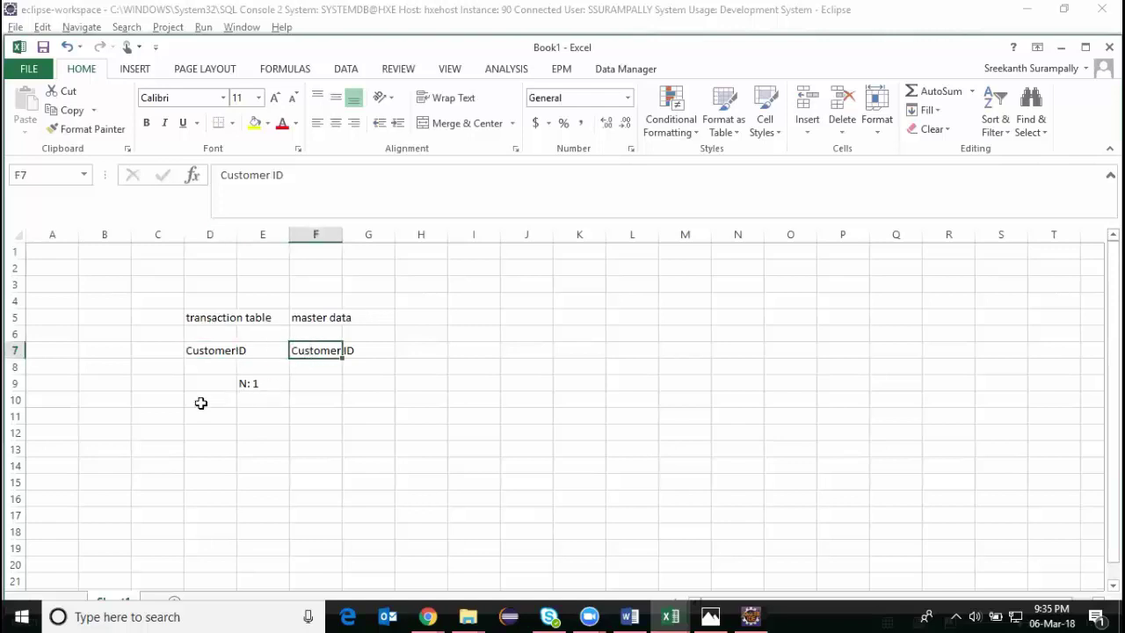
Add the first sample transaction row with 90001 in C11 and C1 in D11
{"action": "left_click", "coordinate": [147, 413]}
{"action": "type", "text": "90001"}
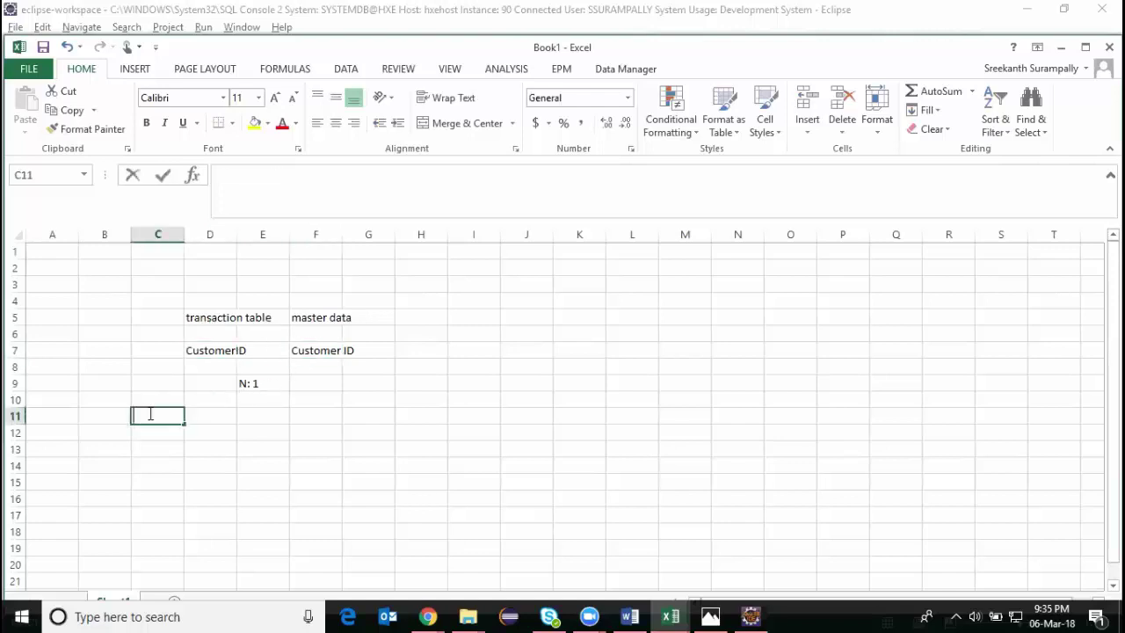
{"action": "key", "text": "Tab"}
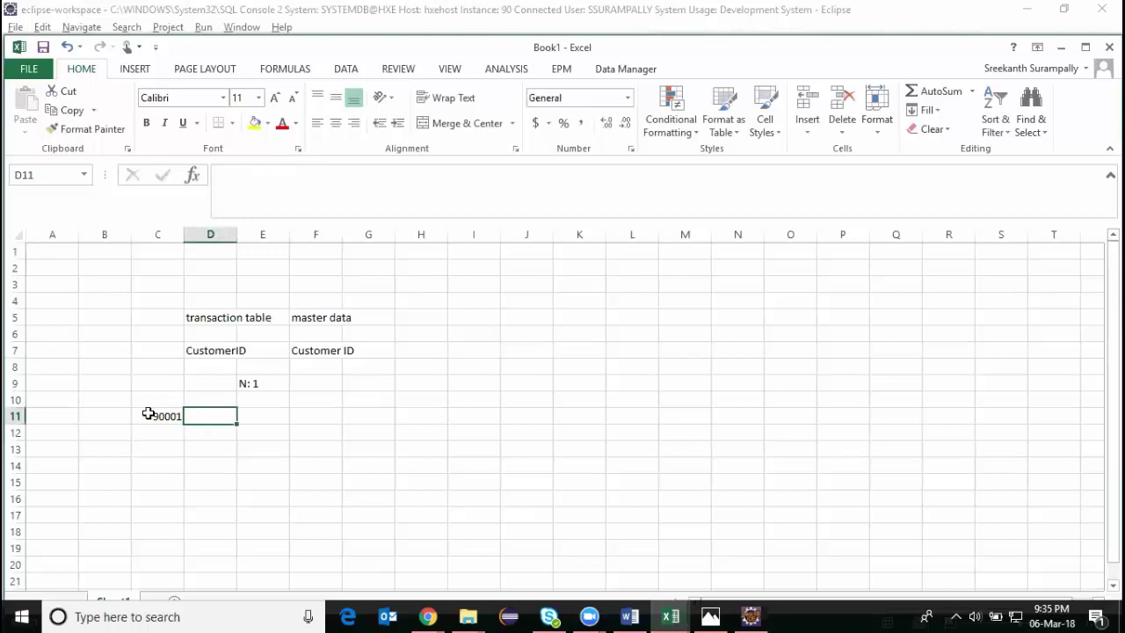
{"action": "type", "text": "C1"}
{"action": "key", "text": "Return"}
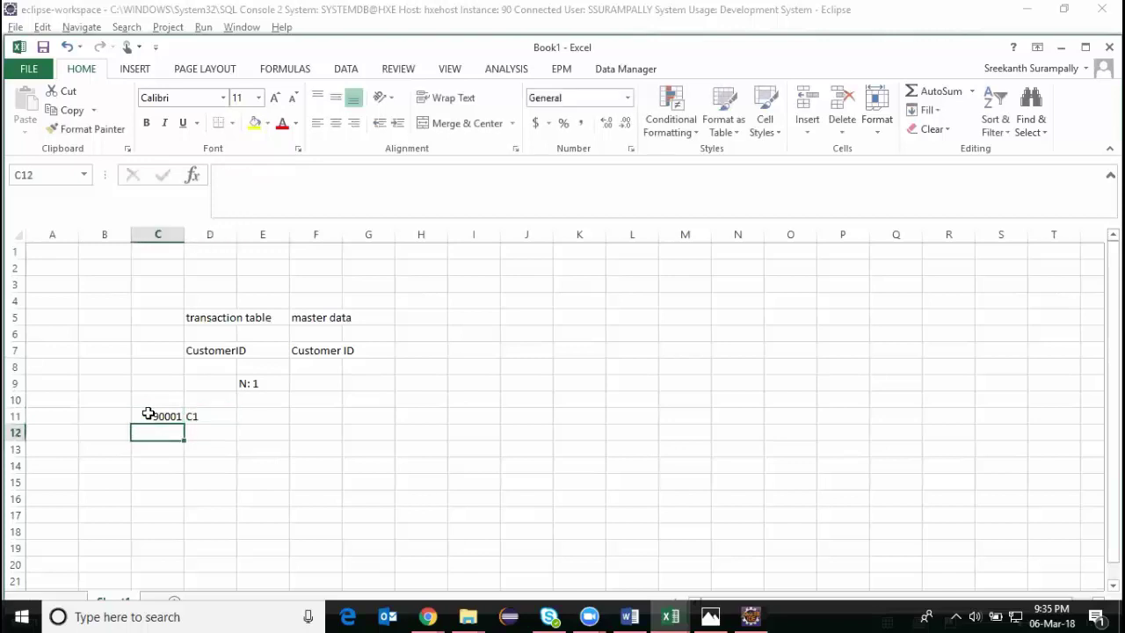
Add a second sample transaction row with 90002 in C12 and C1 in D12
{"action": "type", "text": "90002"}
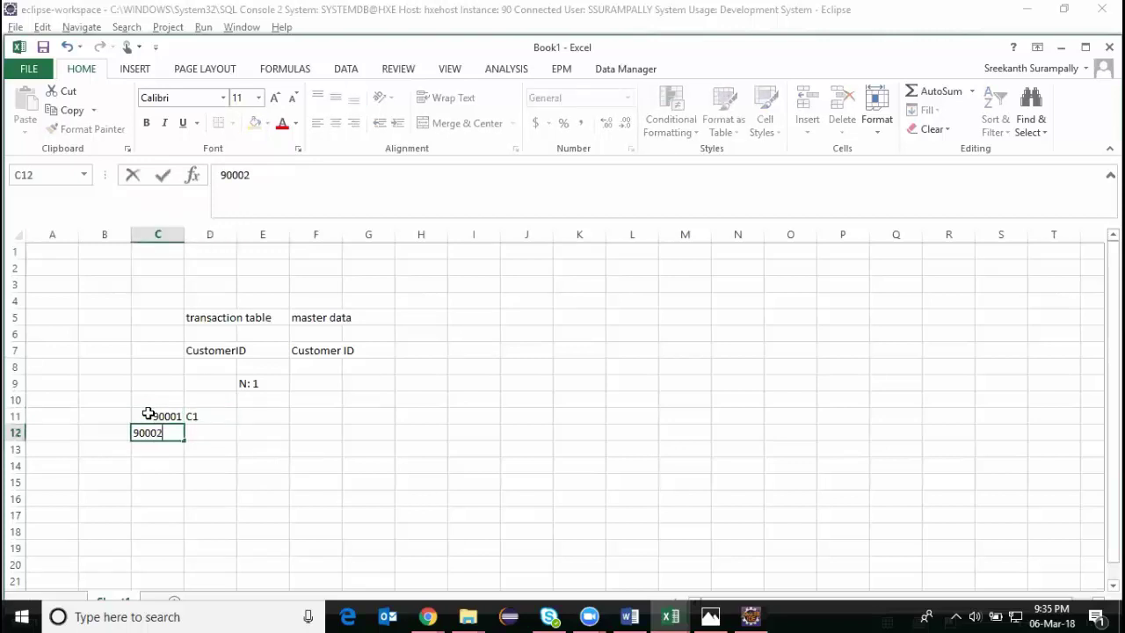
{"action": "key", "text": "Tab"}
{"action": "type", "text": "C1"}
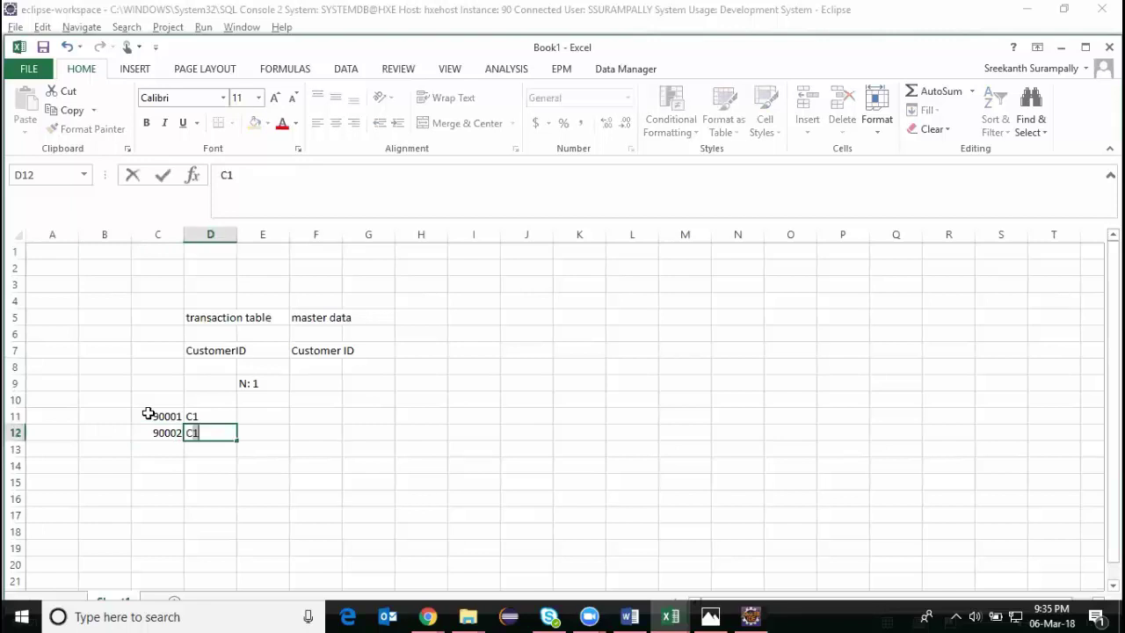
{"action": "key", "text": "Tab"}
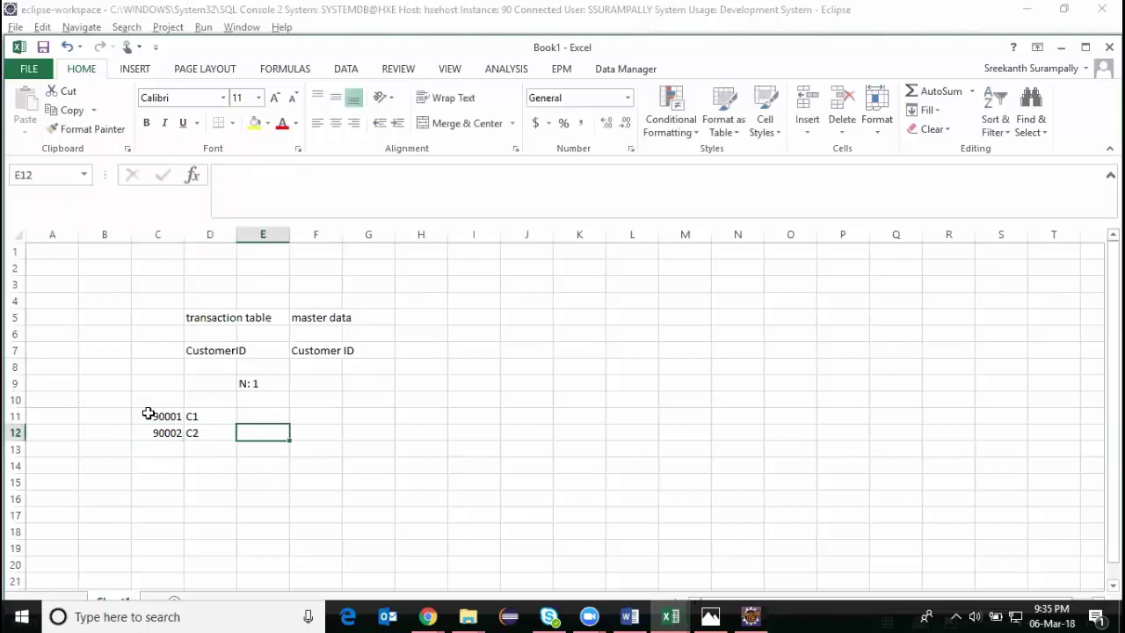
{"action": "key", "text": "Left"}
{"action": "double_click", "coordinate": [201, 433]}
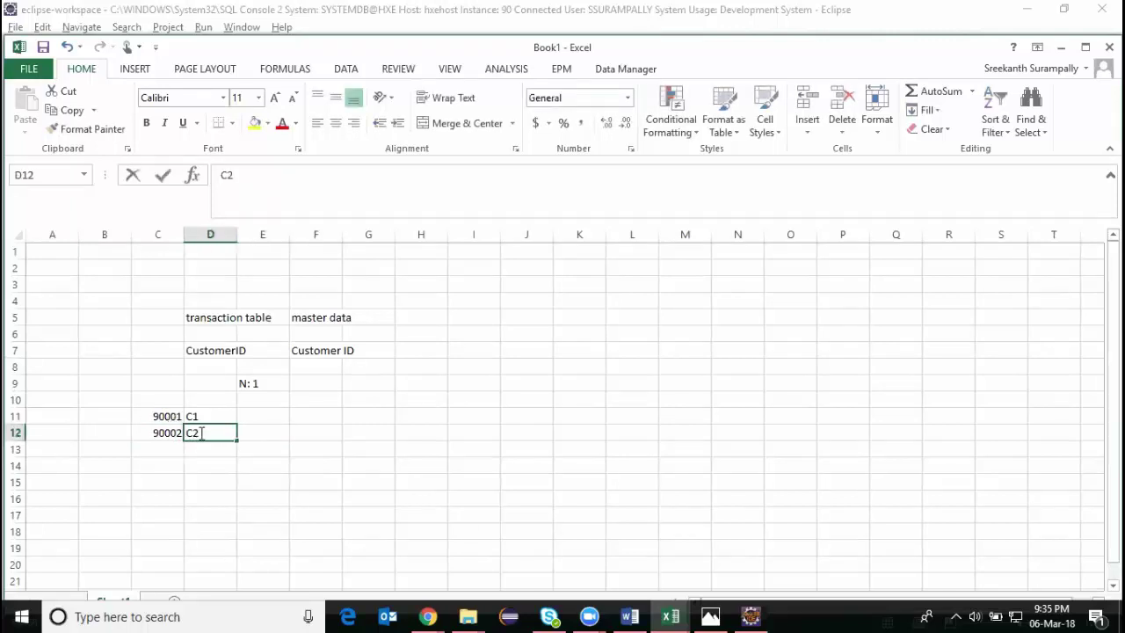
{"action": "key", "text": "BackSpace"}
{"action": "type", "text": "1"}
{"action": "key", "text": "Tab"}
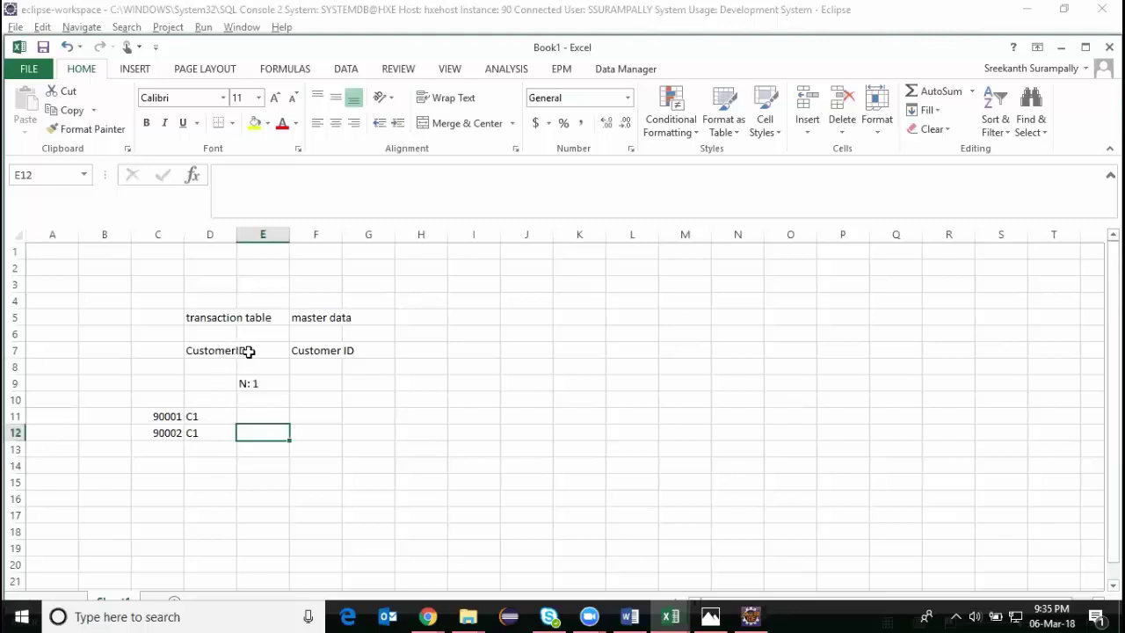
Copy the C1 entry from D11 into F11 in the master data column
{"action": "left_click", "coordinate": [248, 352]}
{"action": "left_click", "coordinate": [216, 352]}
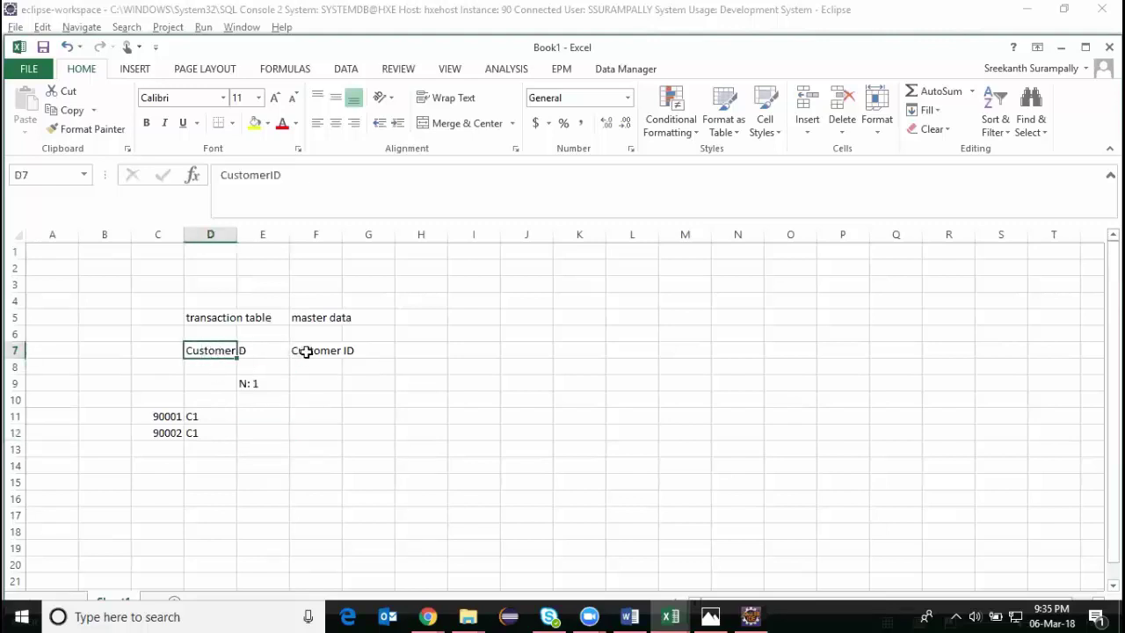
{"action": "left_click", "coordinate": [304, 351]}
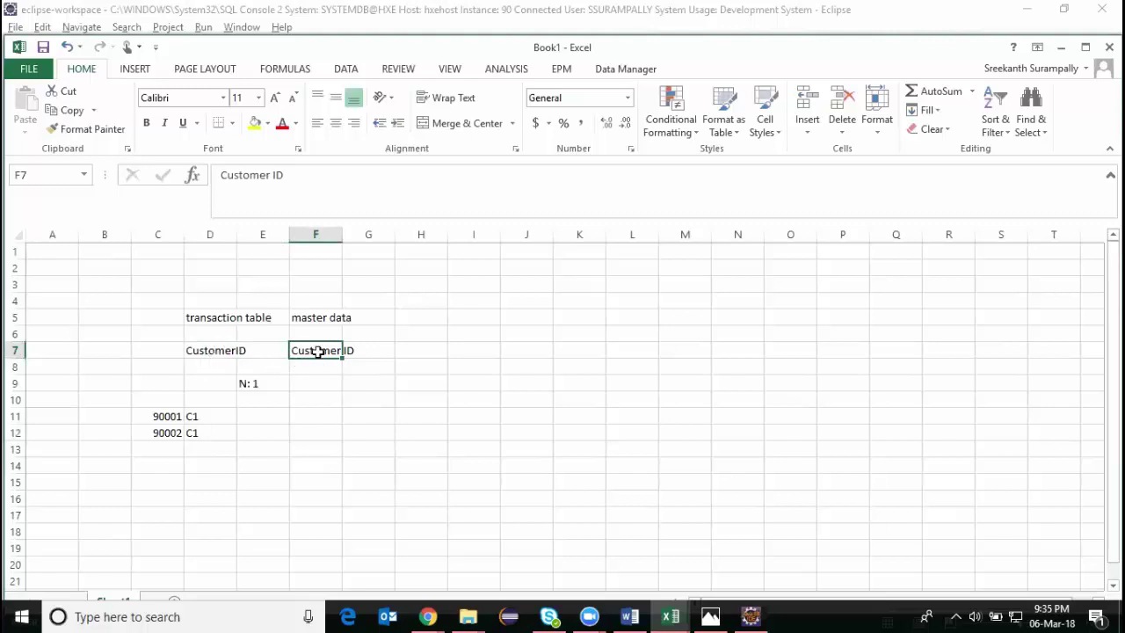
{"action": "left_click", "coordinate": [201, 413]}
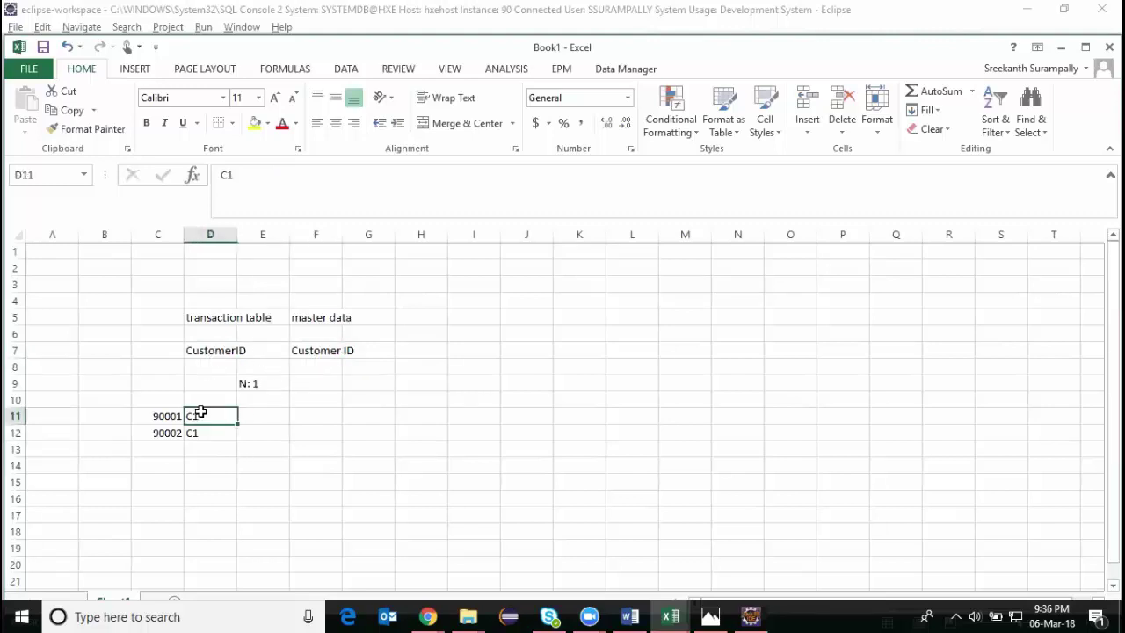
{"action": "key", "text": "ctrl+c"}
{"action": "left_click", "coordinate": [308, 413]}
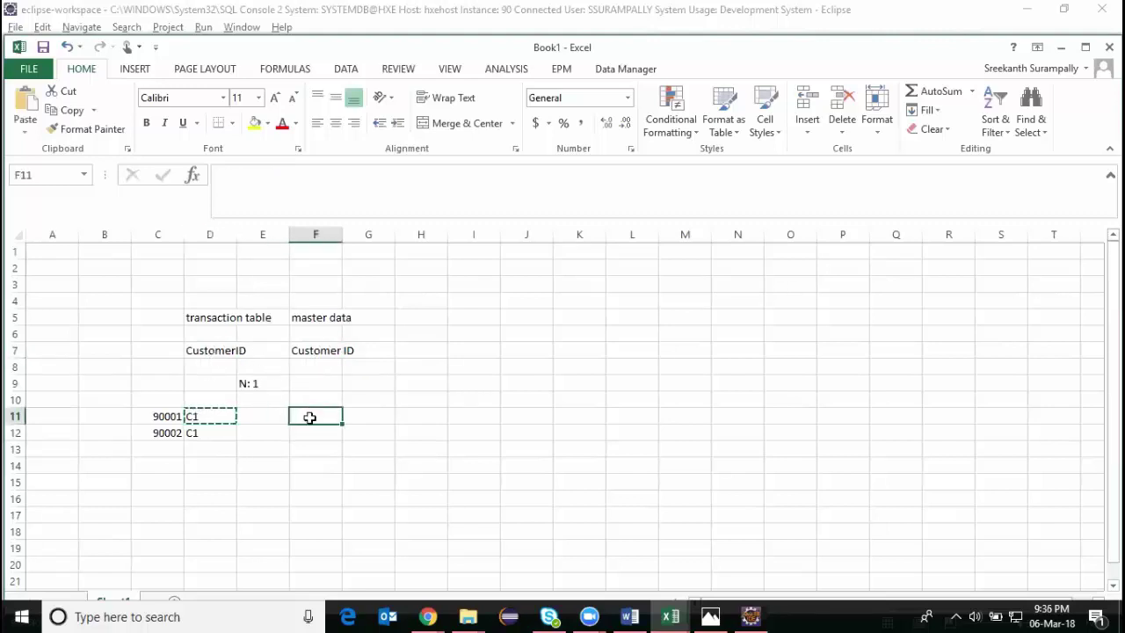
{"action": "key", "text": "ctrl+v"}
{"action": "left_click", "coordinate": [316, 344]}
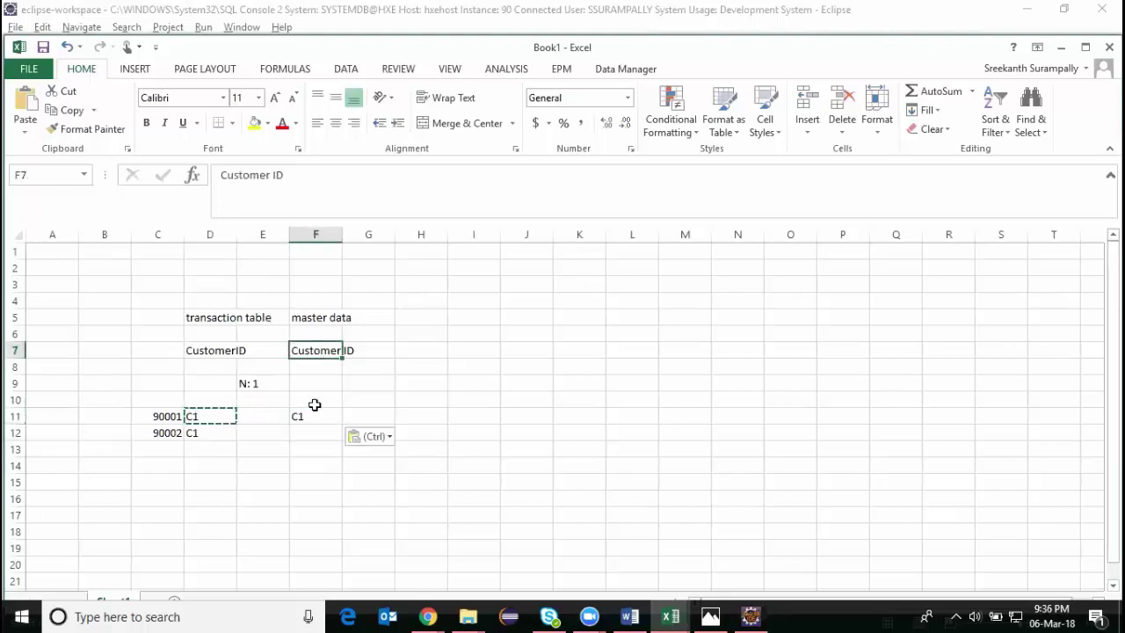
Enter another C1 in D13 and select the C1 entries in D11:D13
{"action": "left_click", "coordinate": [211, 433]}
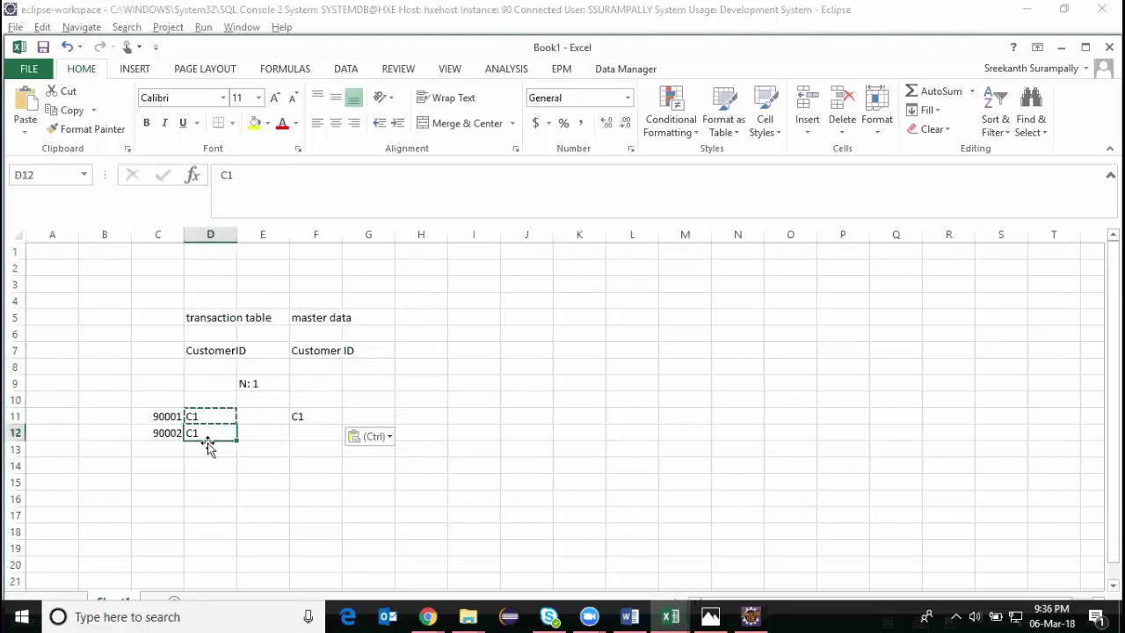
{"action": "key", "text": "Return"}
{"action": "type", "text": "C1"}
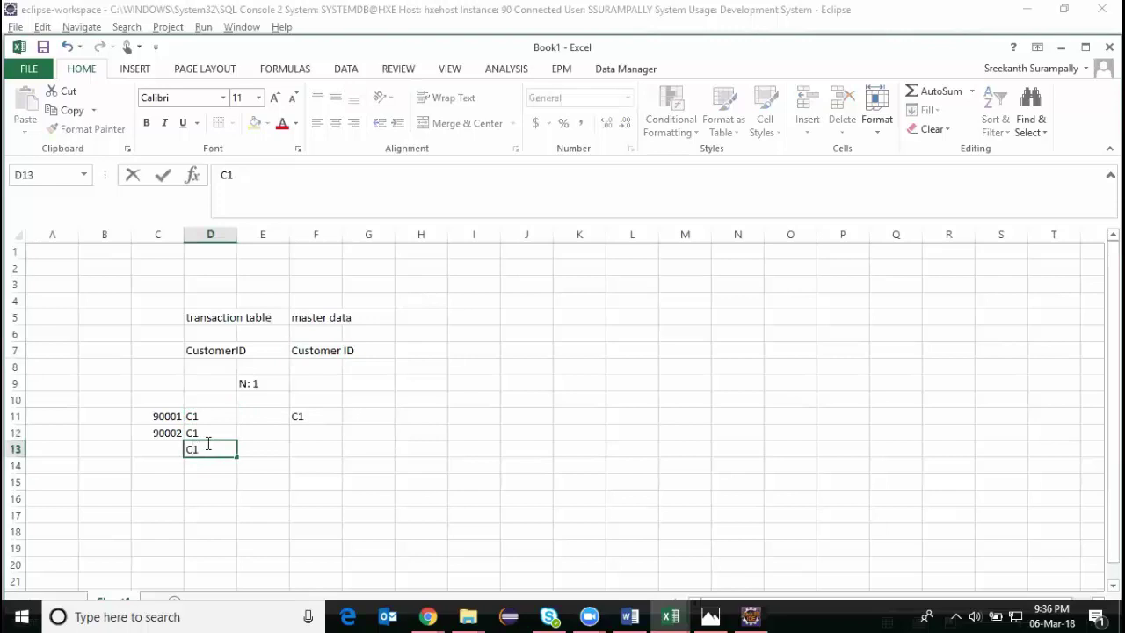
{"action": "left_click_drag", "start_coordinate": [194, 418], "coordinate": [196, 447]}
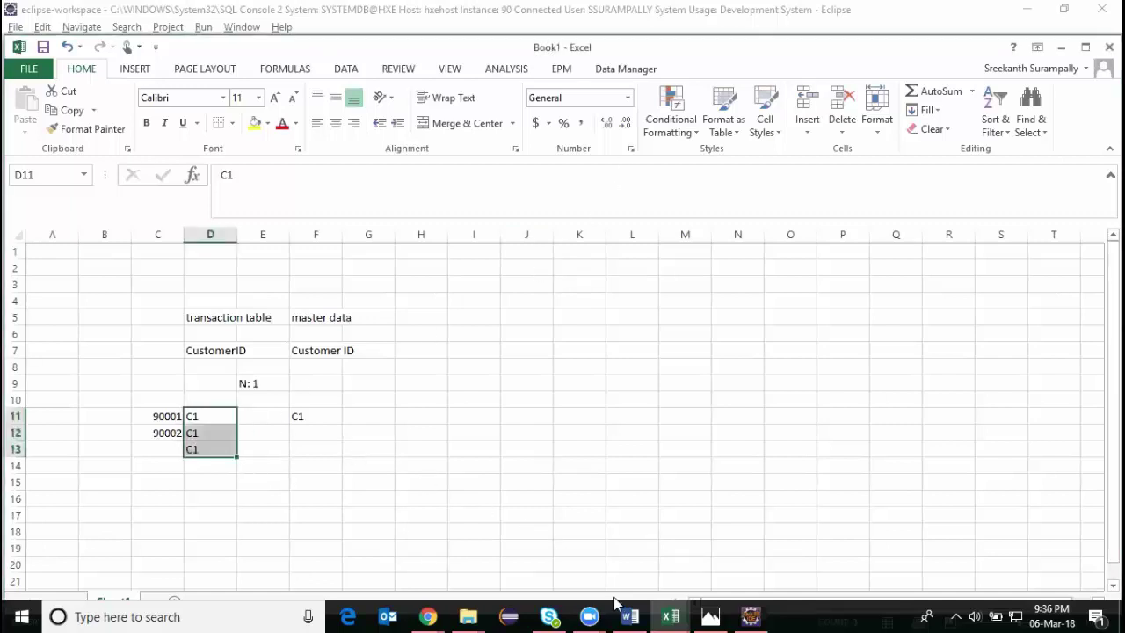
Switch back to Eclipse and show the ZANAL_SALESORDER data preview with the country pie chart
{"action": "mouse_move", "coordinate": [752, 615]}
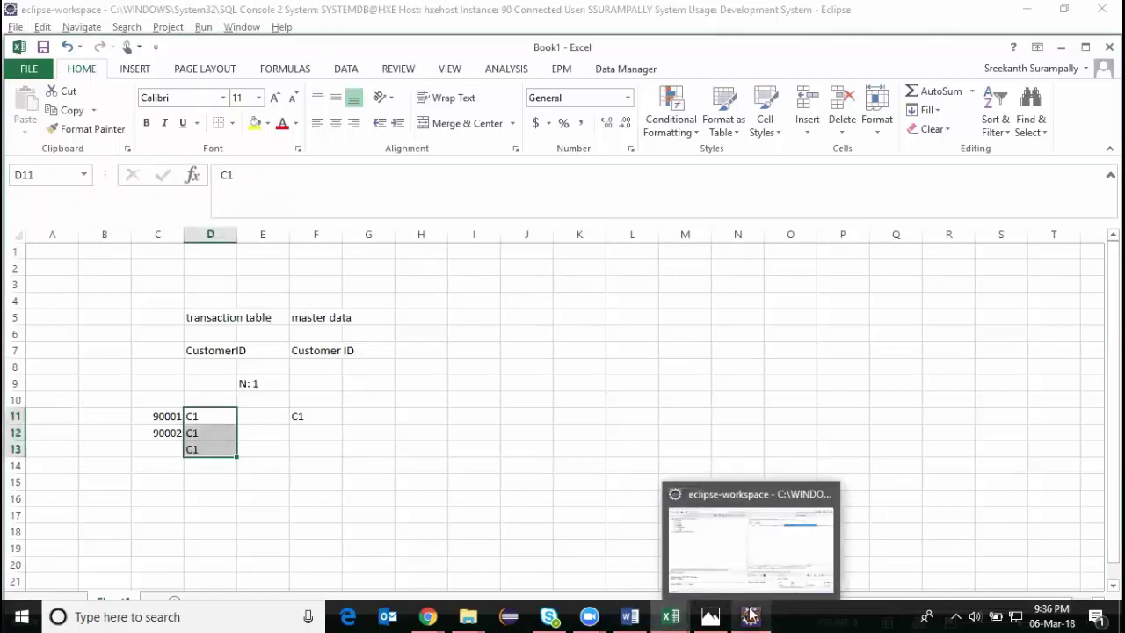
{"action": "left_click", "coordinate": [752, 549]}
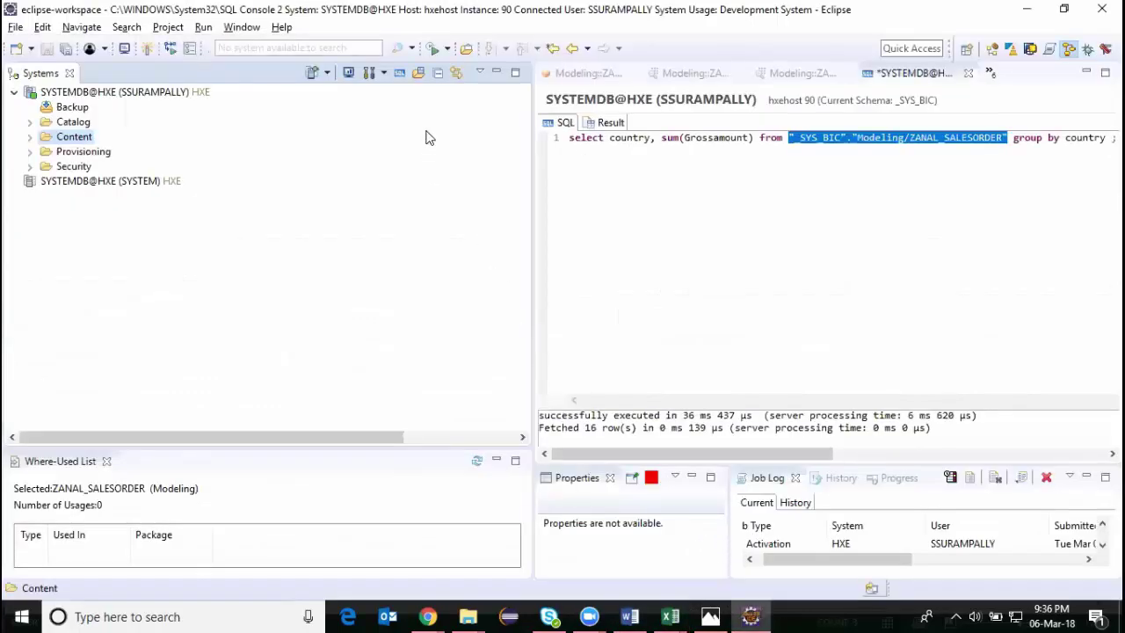
{"action": "left_click", "coordinate": [800, 74]}
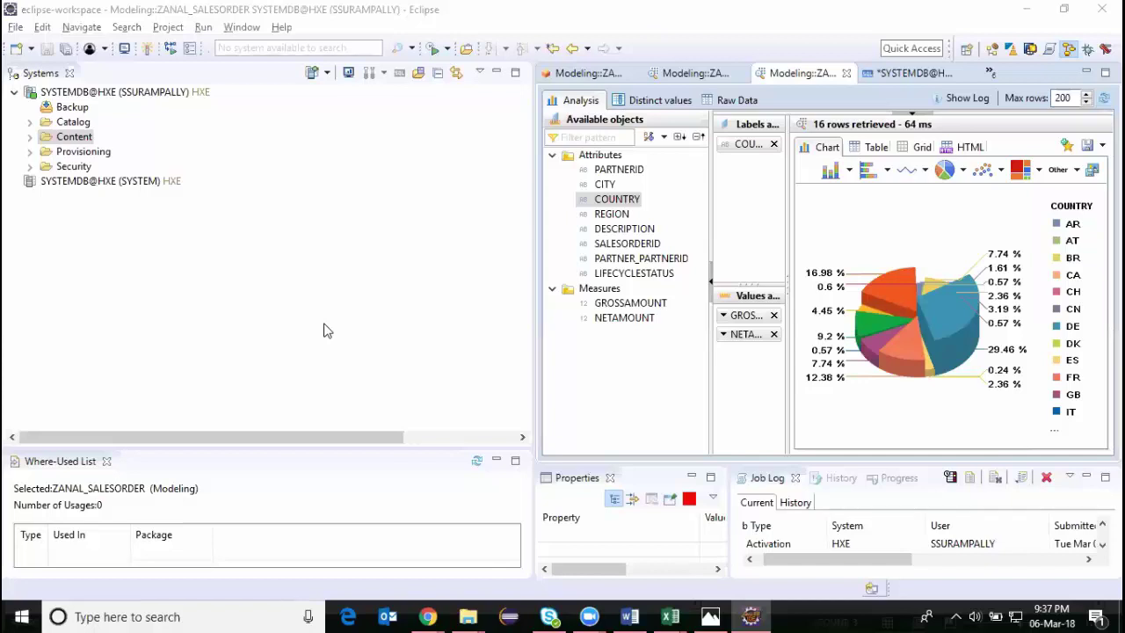
Switch to Chrome, show the downloaded SAP HANA modeling PDF in the Downloads folder, and open SAP HANA Modeling_High level Overview in Adobe Reader
{"action": "key", "text": "super+d"}
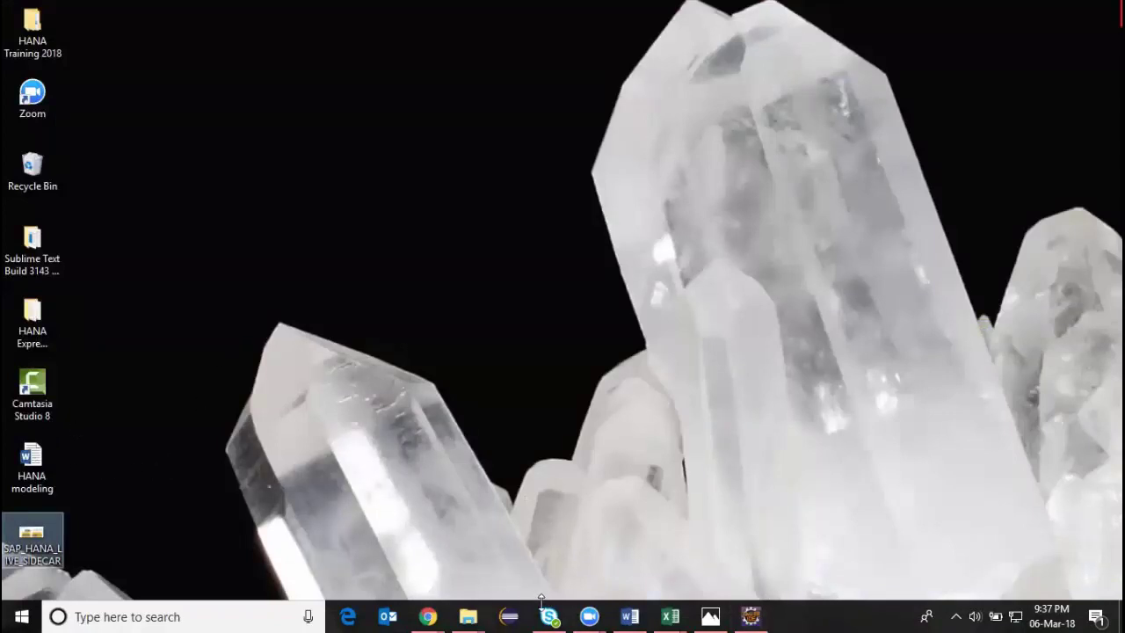
{"action": "mouse_move", "coordinate": [479, 613]}
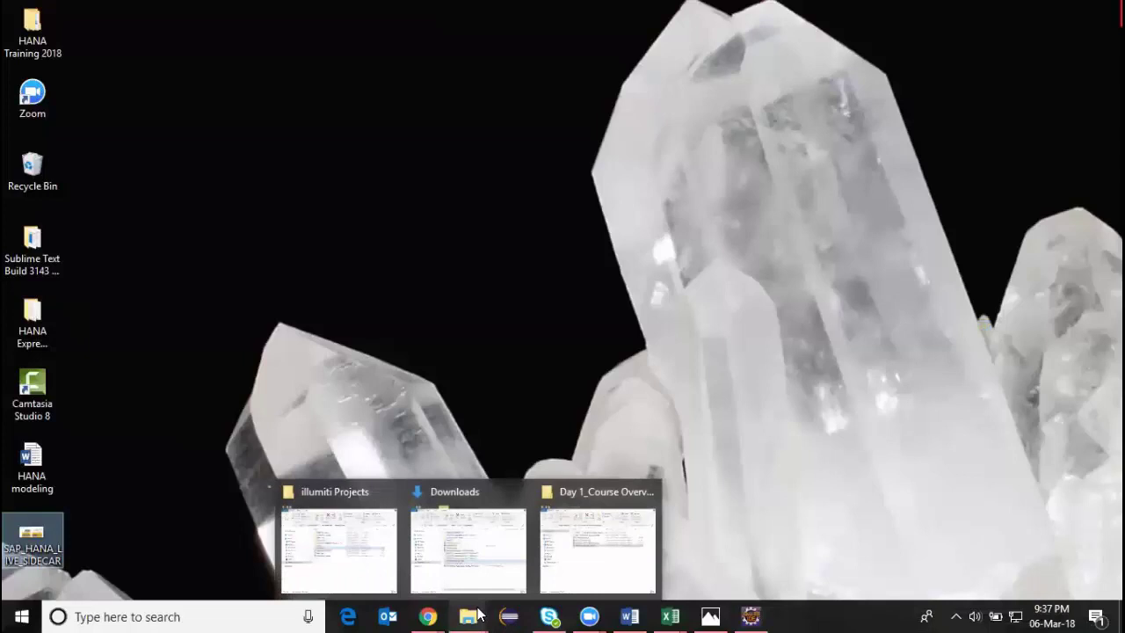
{"action": "mouse_move", "coordinate": [428, 616]}
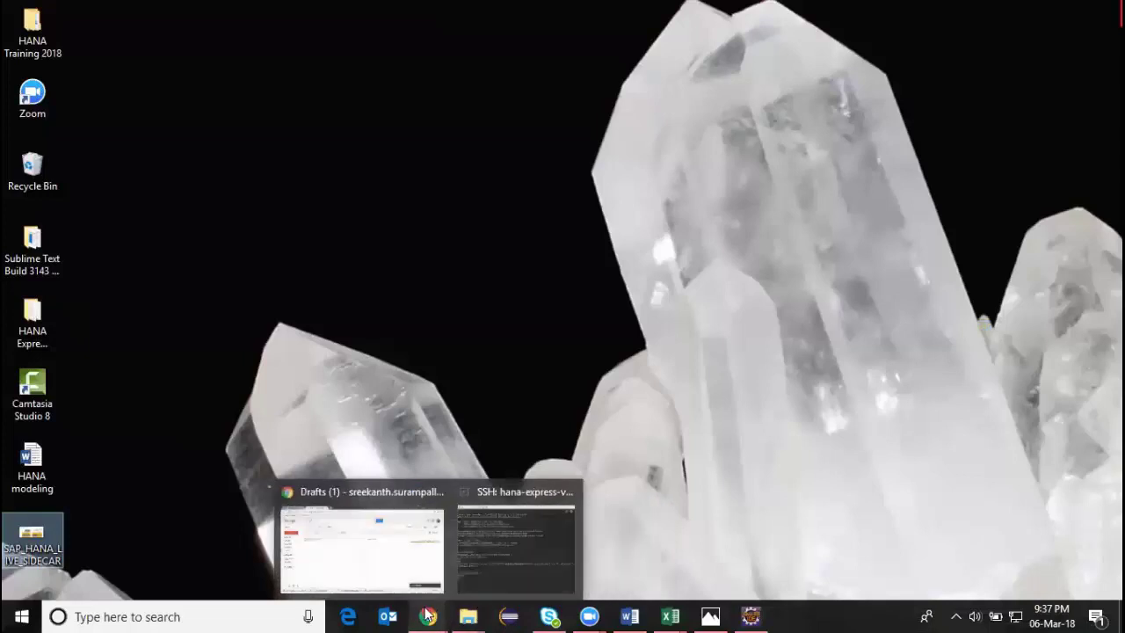
{"action": "left_click", "coordinate": [307, 550]}
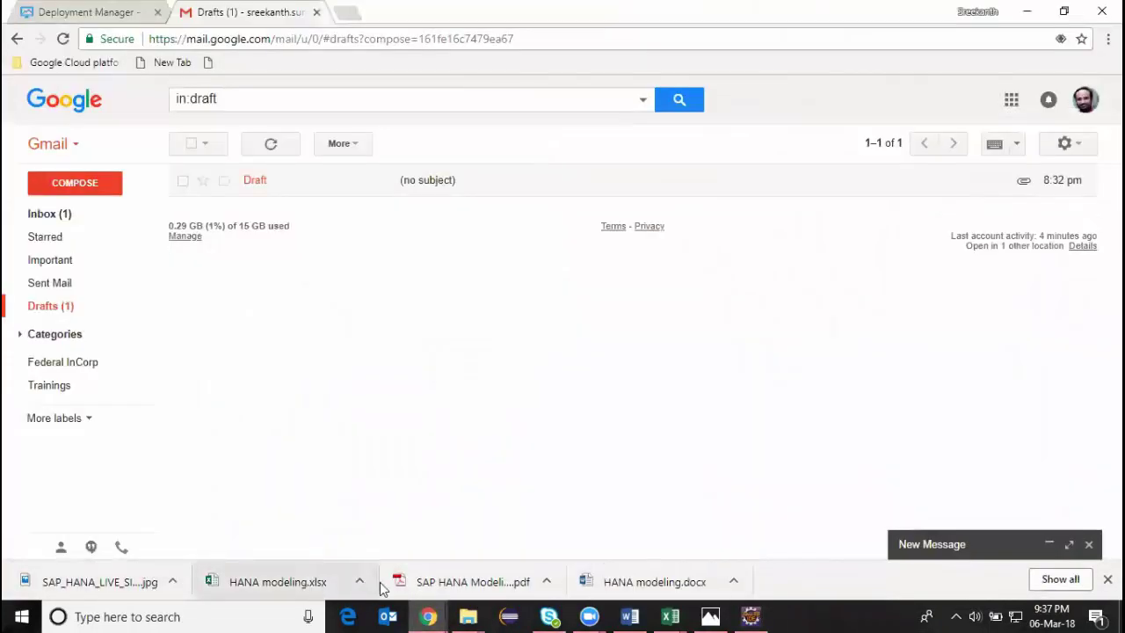
{"action": "left_click", "coordinate": [546, 584]}
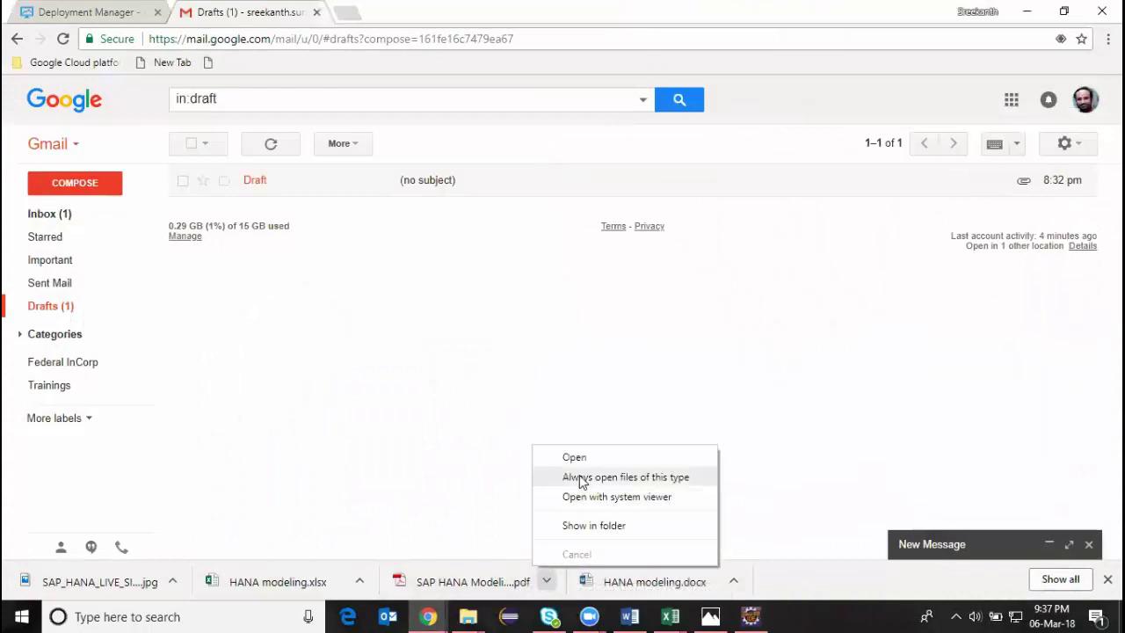
{"action": "left_click", "coordinate": [583, 528]}
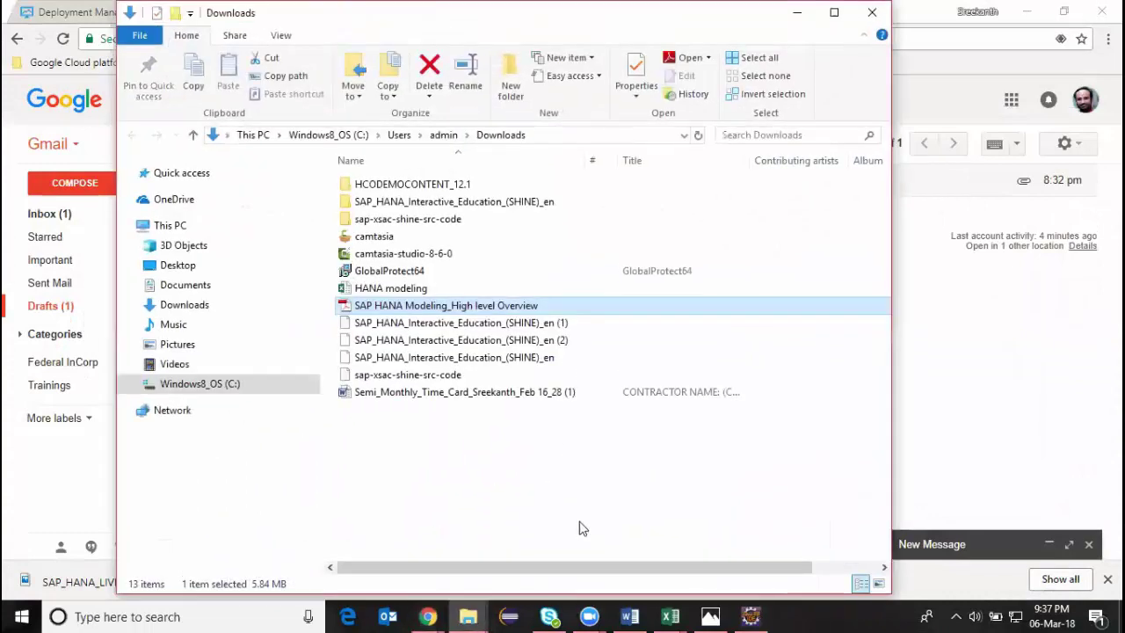
{"action": "double_click", "coordinate": [415, 306]}
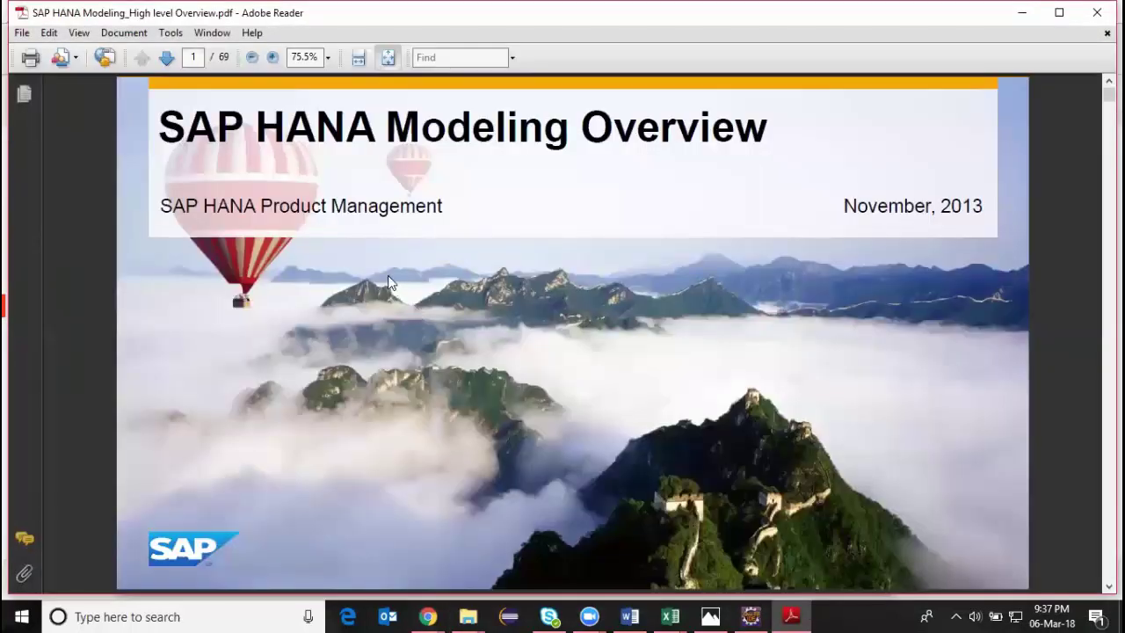
Go to page 5 of the PDF to view the SAP HANA Modeling Views - Multidimensional Model Scenario slide
{"action": "scroll", "coordinate": [1099, 180], "scroll_direction": "down", "scroll_amount": 1}
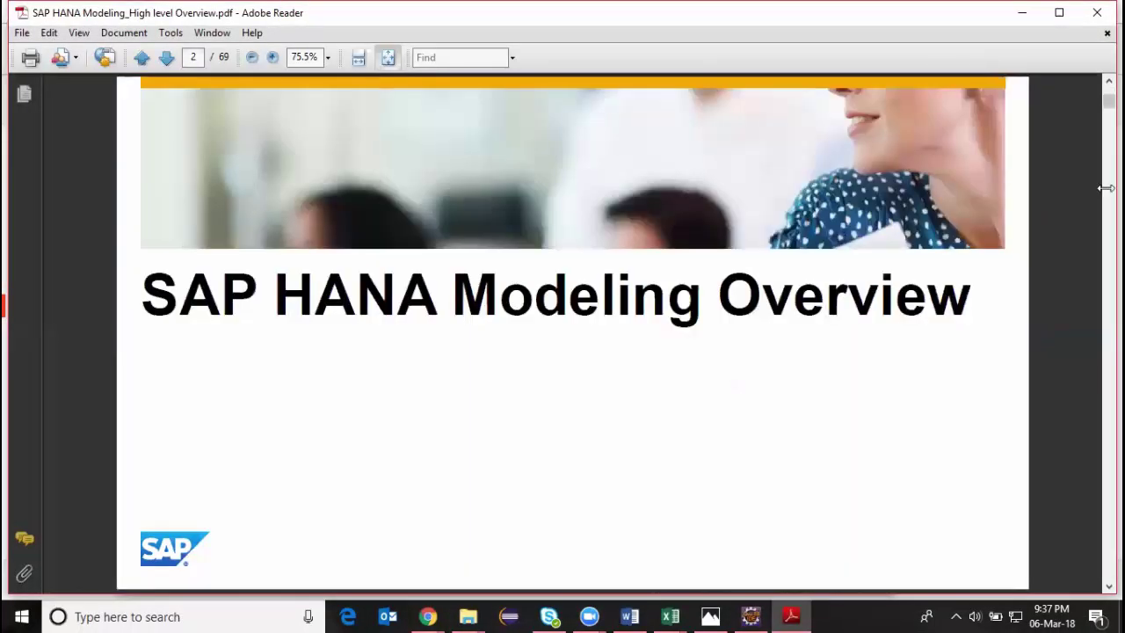
{"action": "left_click_drag", "start_coordinate": [1099, 99], "coordinate": [1101, 128]}
{"action": "scroll", "coordinate": [1099, 167], "scroll_direction": "down", "scroll_amount": 2}
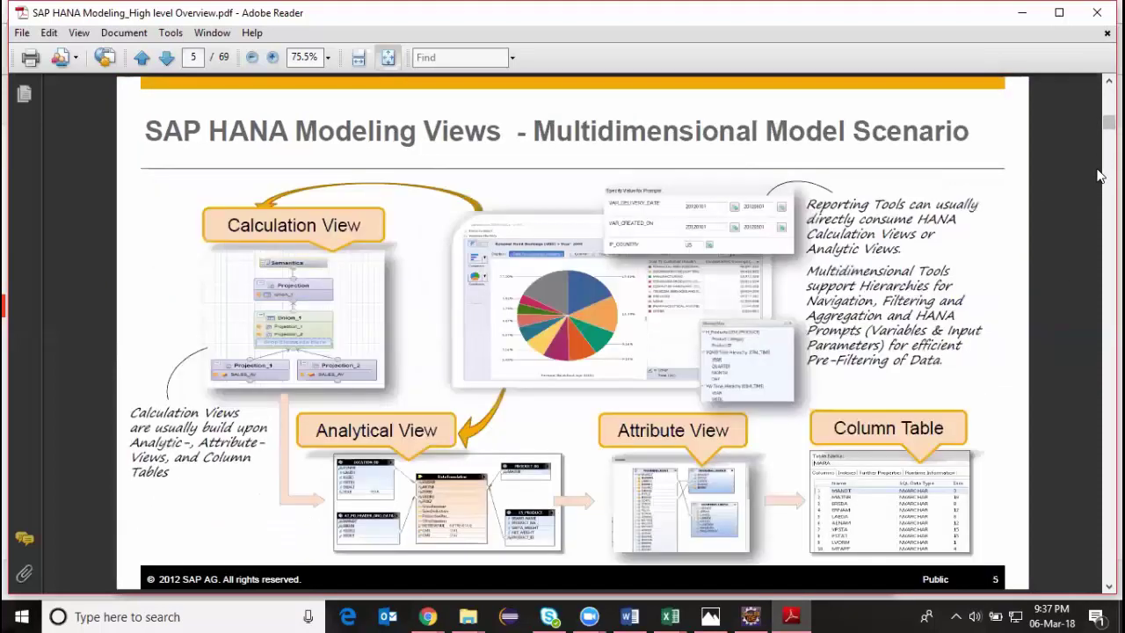